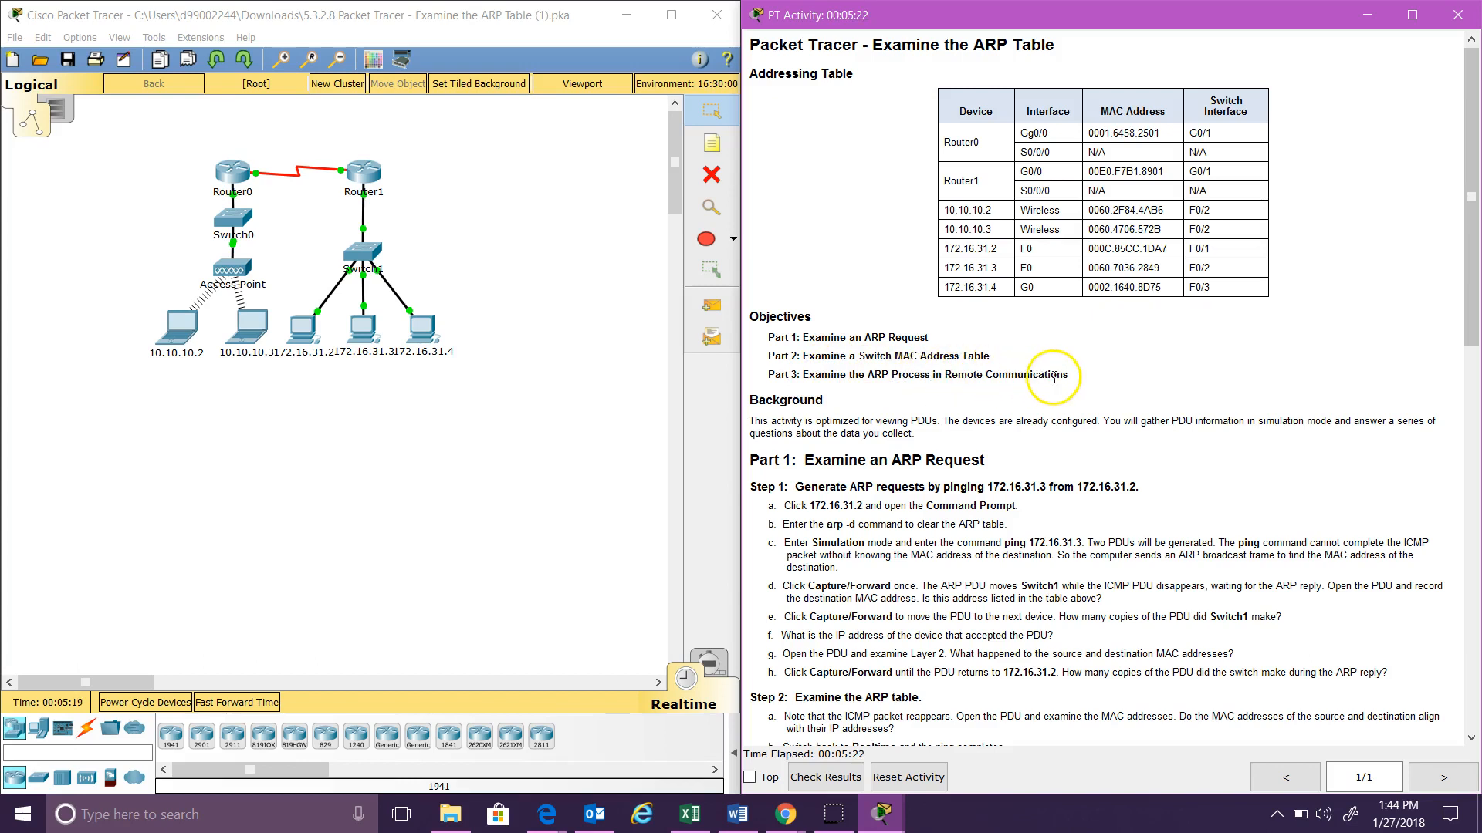
Step: Open the Command Prompt on PC 172.16.31.2
left_click_drag(1471, 324, 1475, 525)
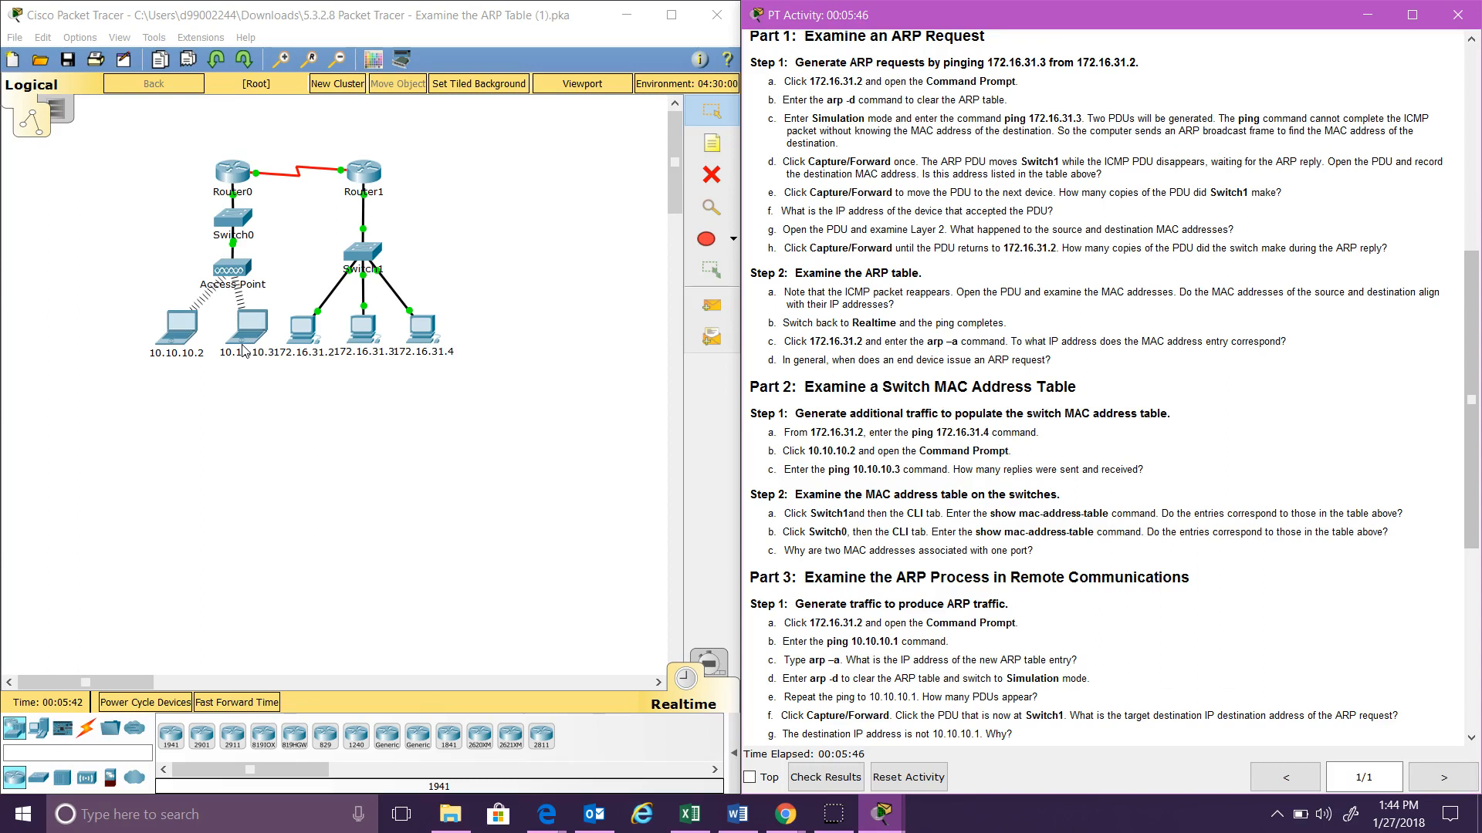
left_click(306, 338)
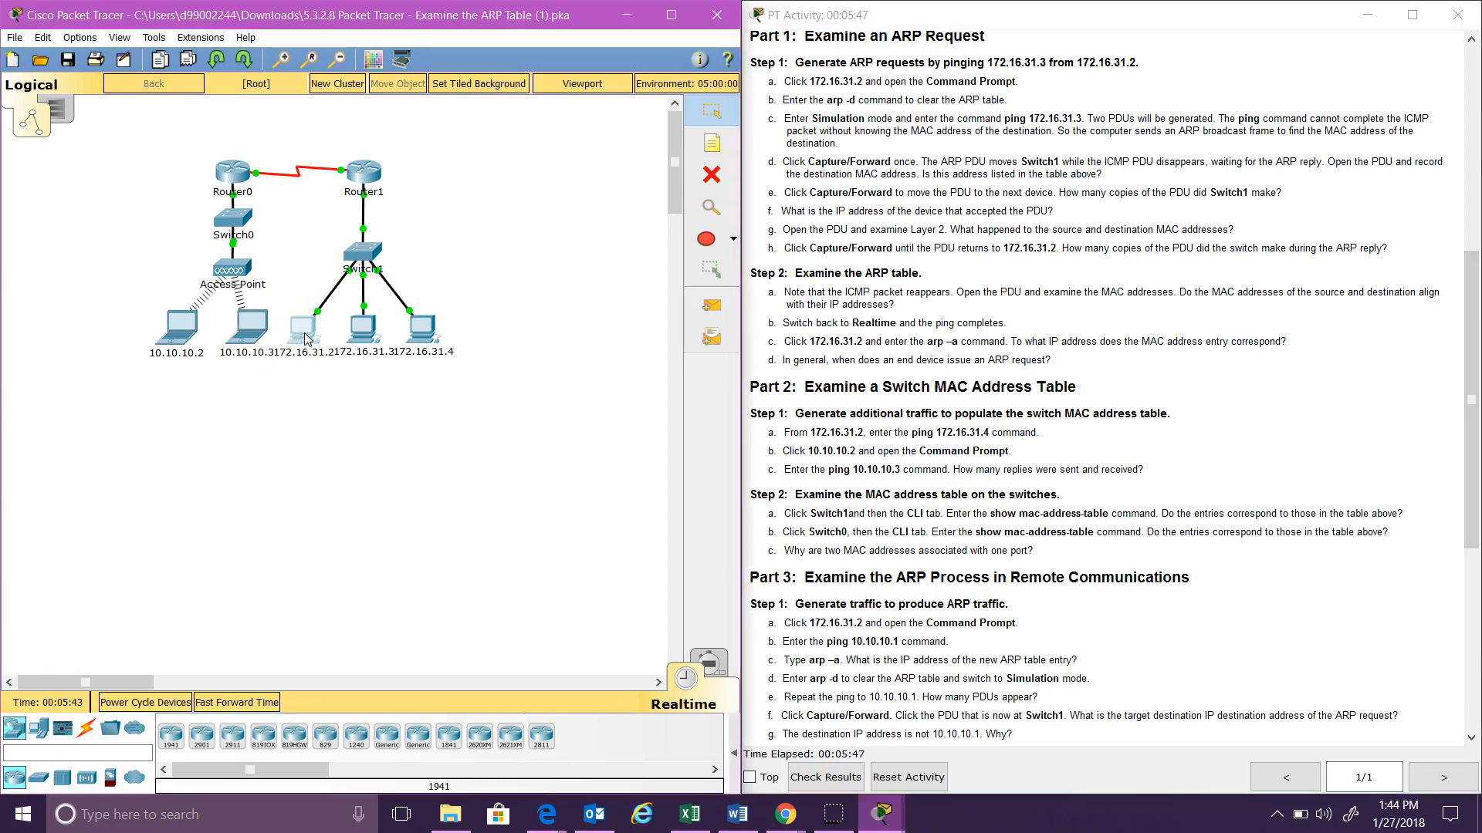
left_click_drag(305, 331, 298, 352)
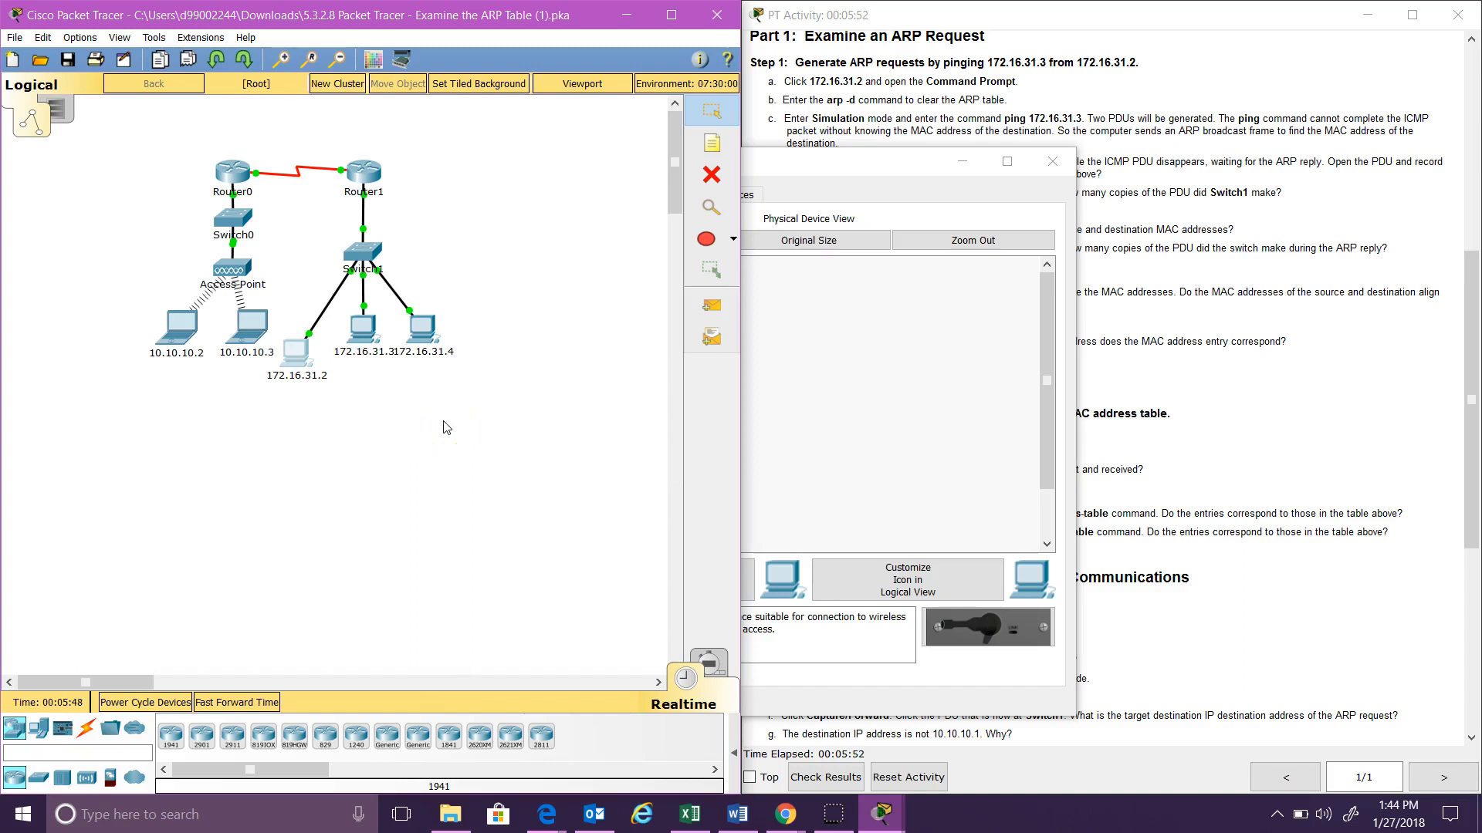
left_click(860, 353)
left_click(824, 170)
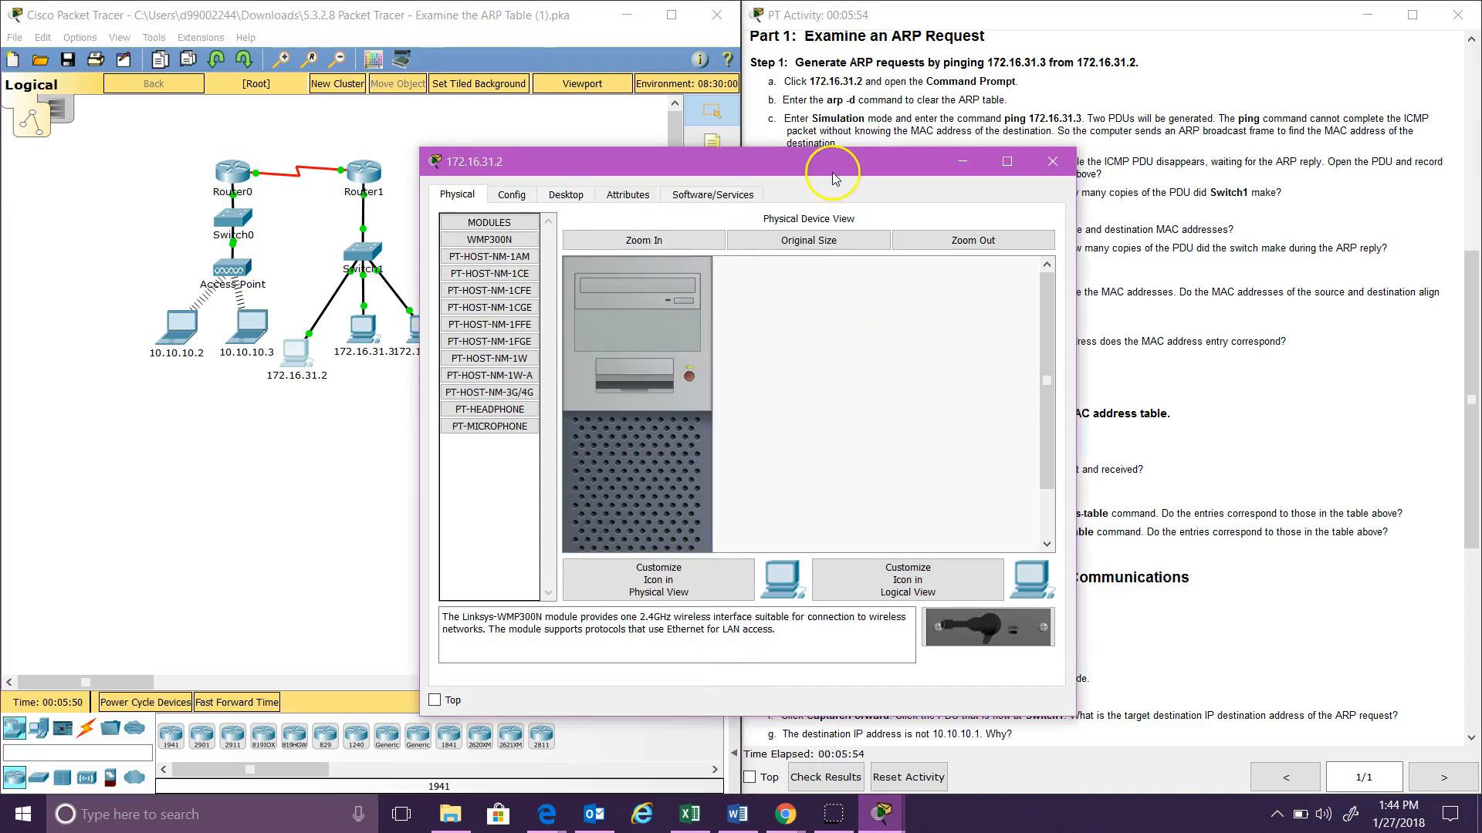
left_click_drag(824, 170, 462, 107)
left_click(199, 132)
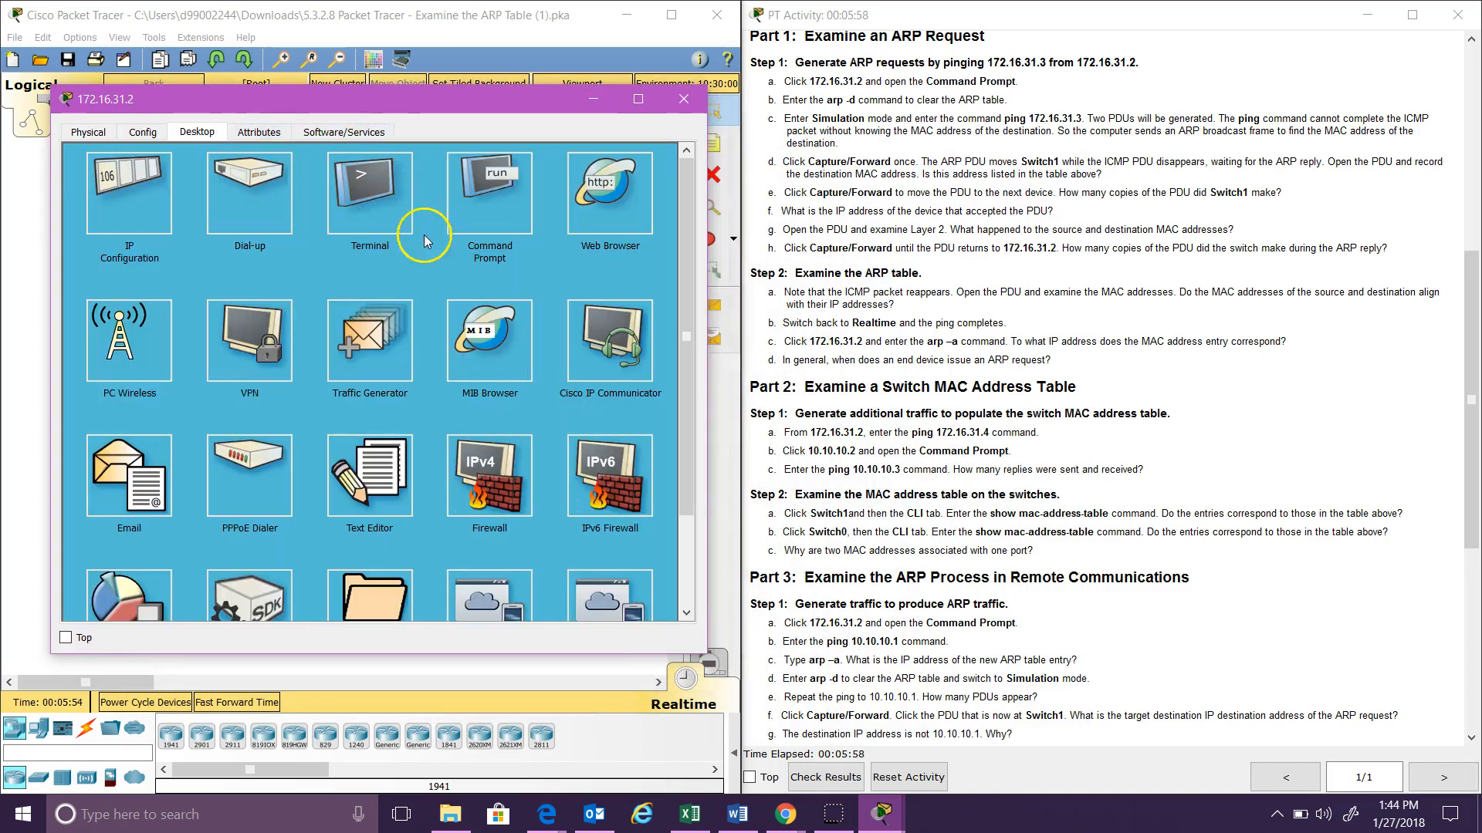
left_click(498, 196)
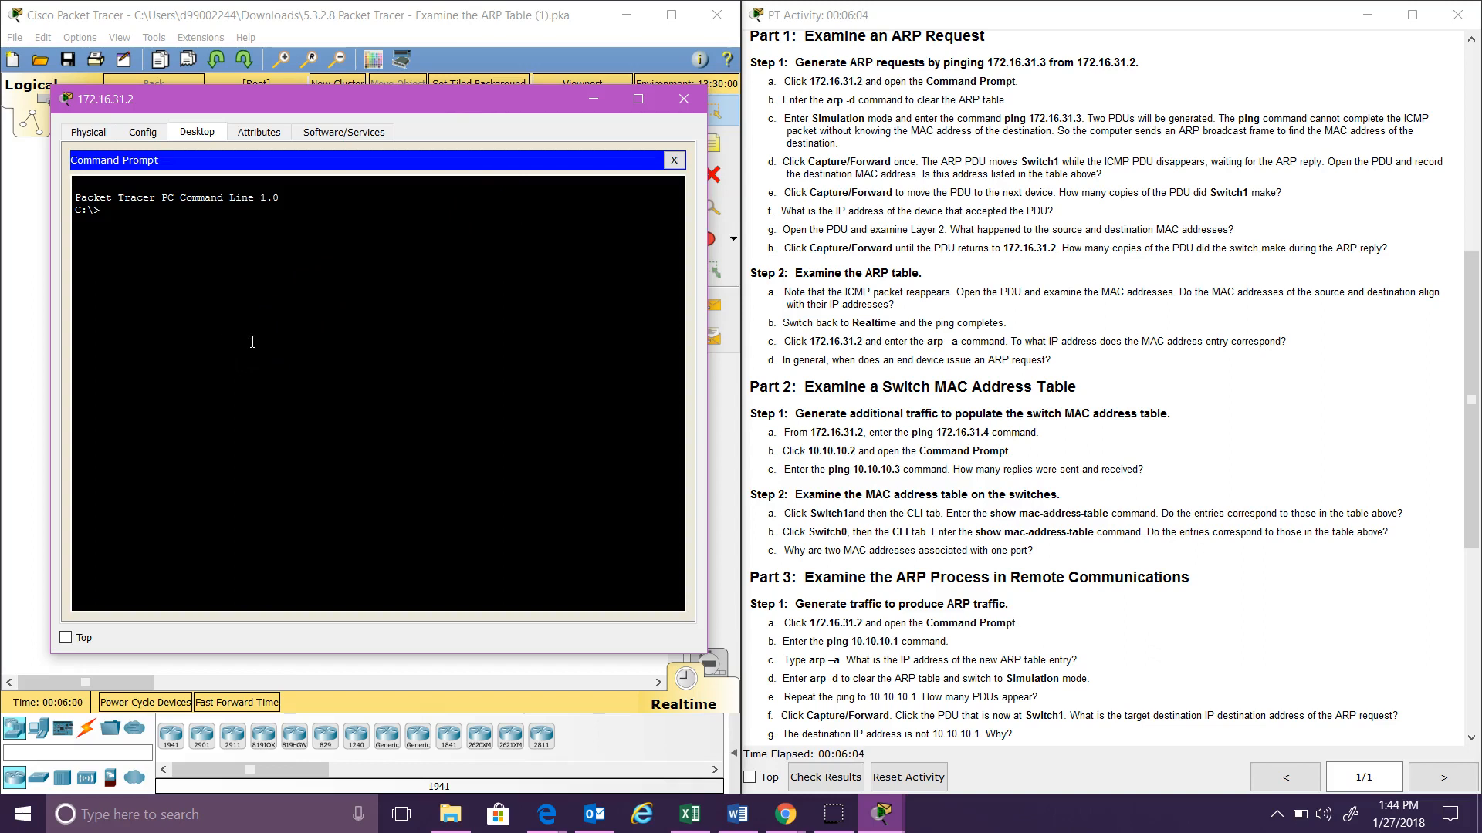
Step: Clear the ARP table of 172.16.31.2 with arp -d and switch to Simulation mode
type("arp -d")
key("Return")
left_click(452, 677)
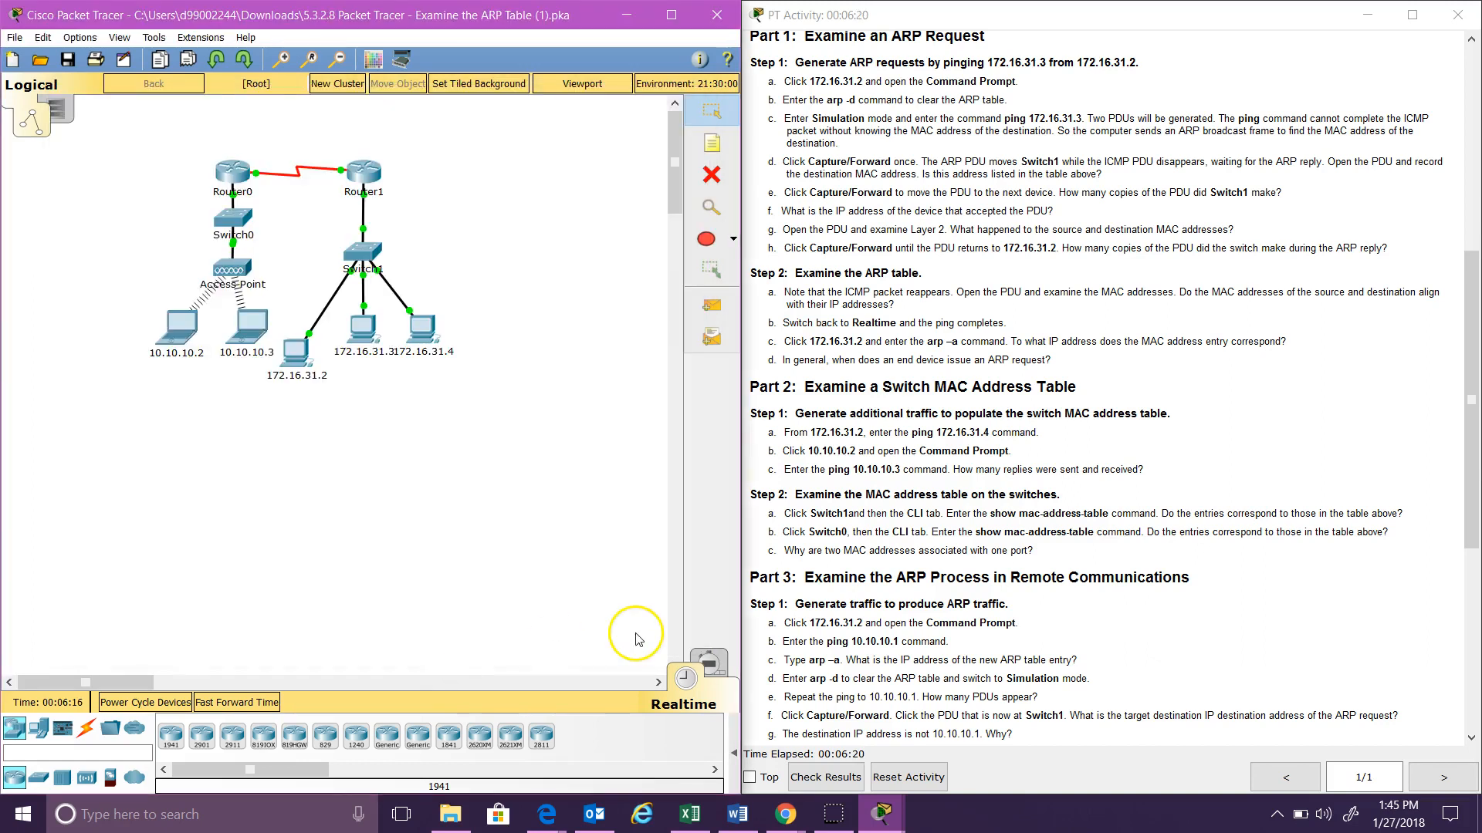
left_click(718, 665)
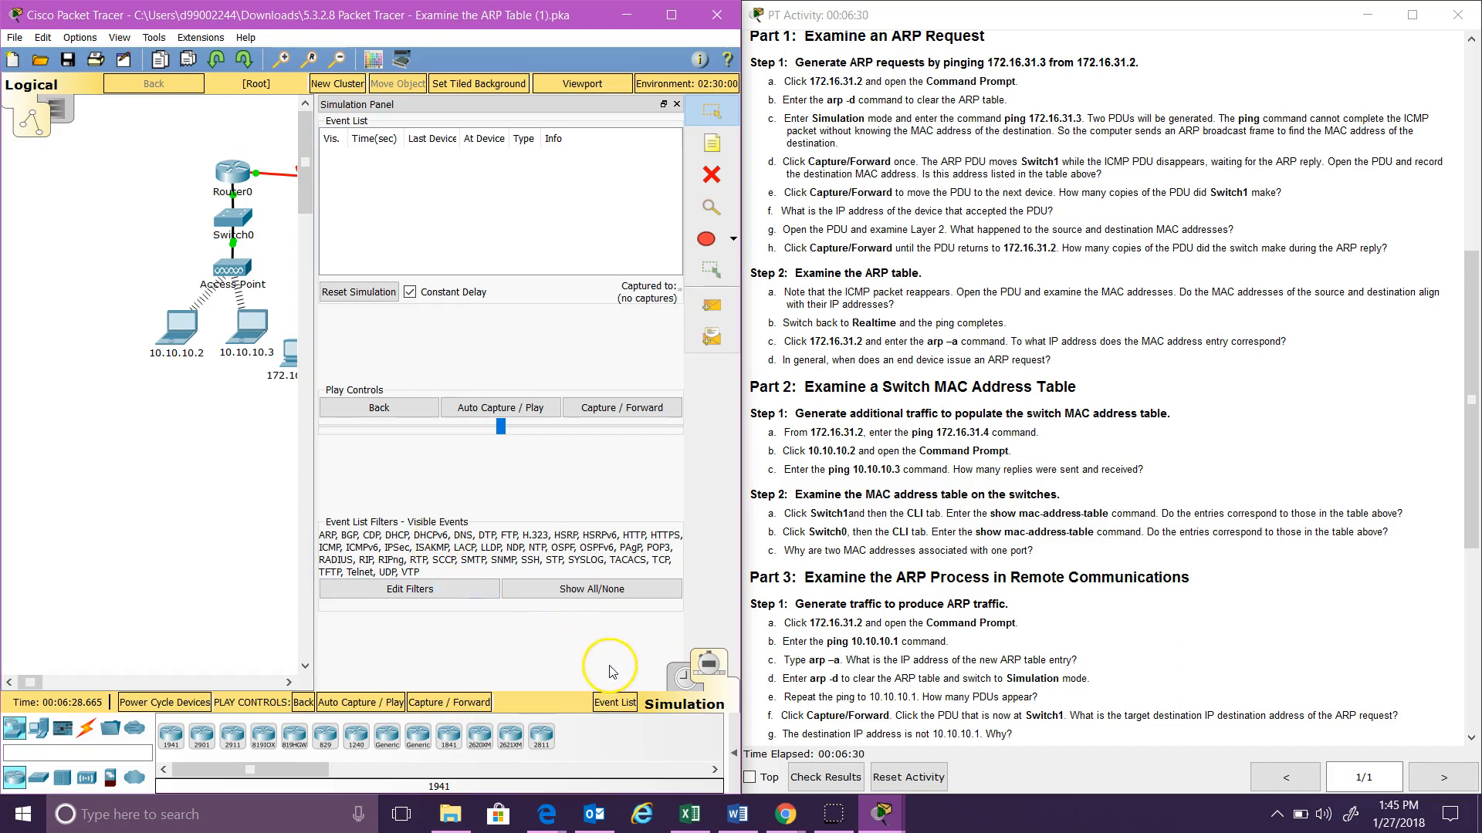
Step: Run ping 172.16.31.3 from the Command Prompt of 172.16.31.2
mouse_move(846, 821)
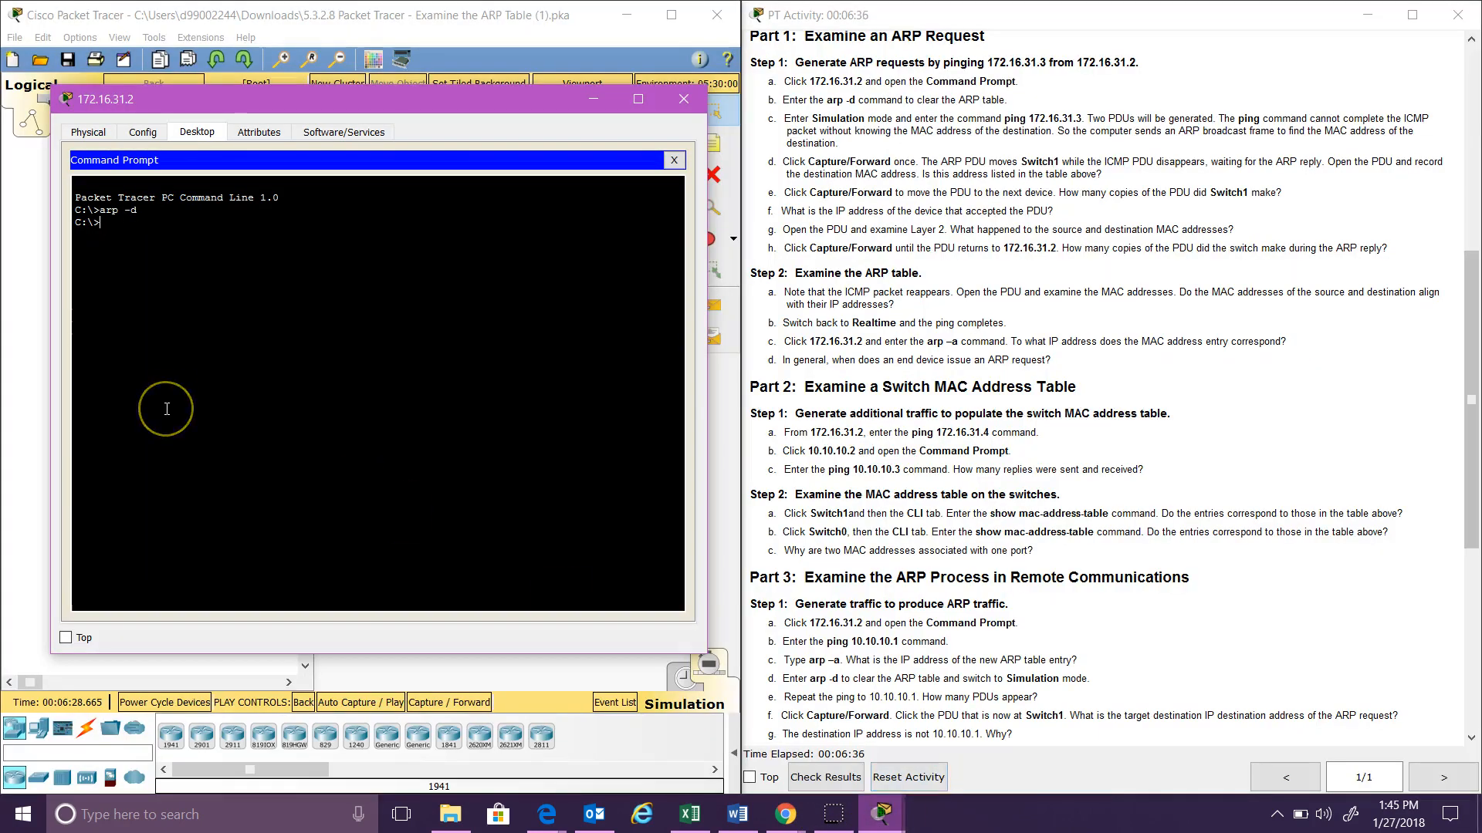
type("ng")
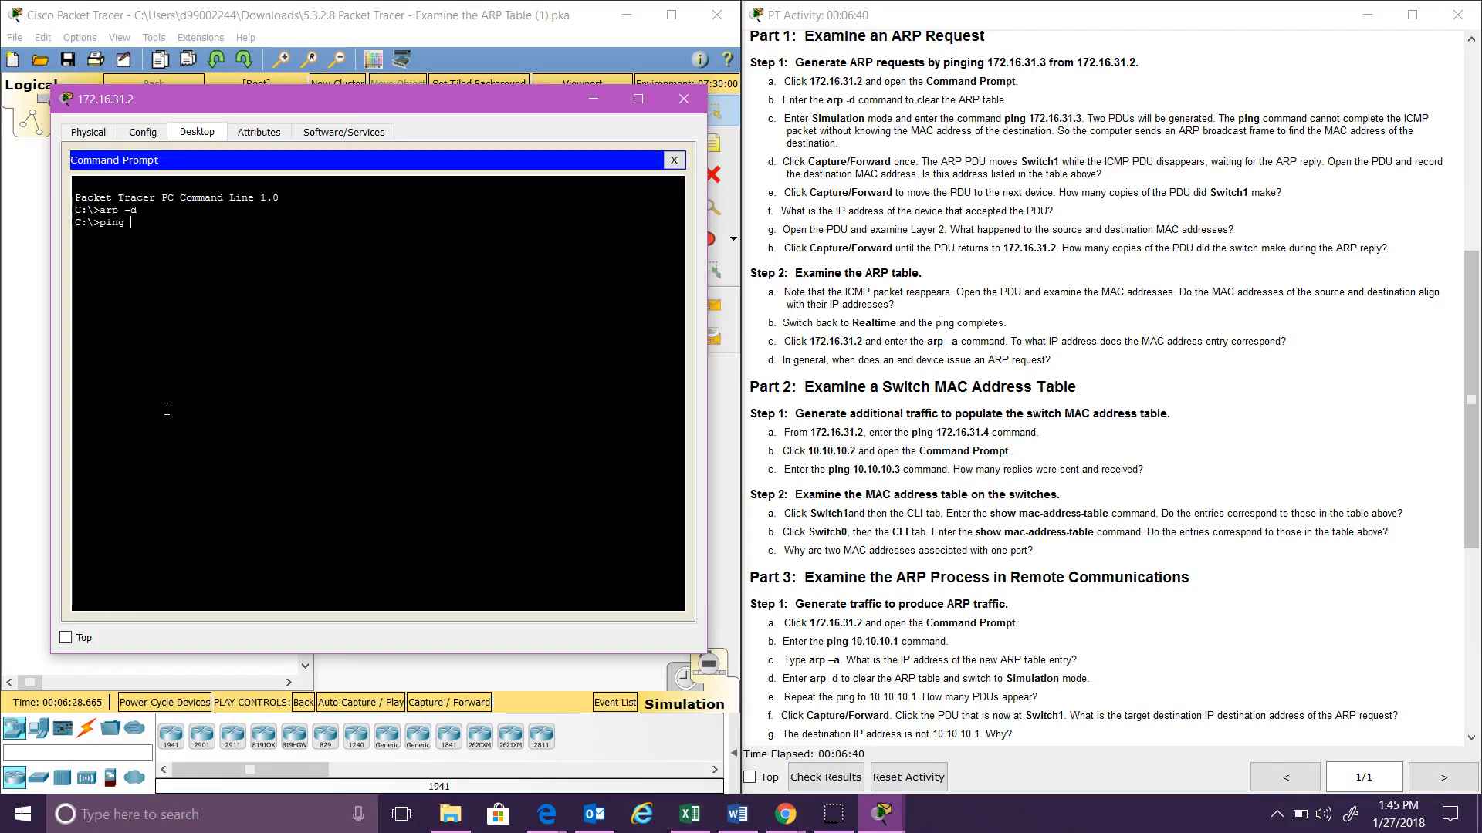
type(" 172. 16.")
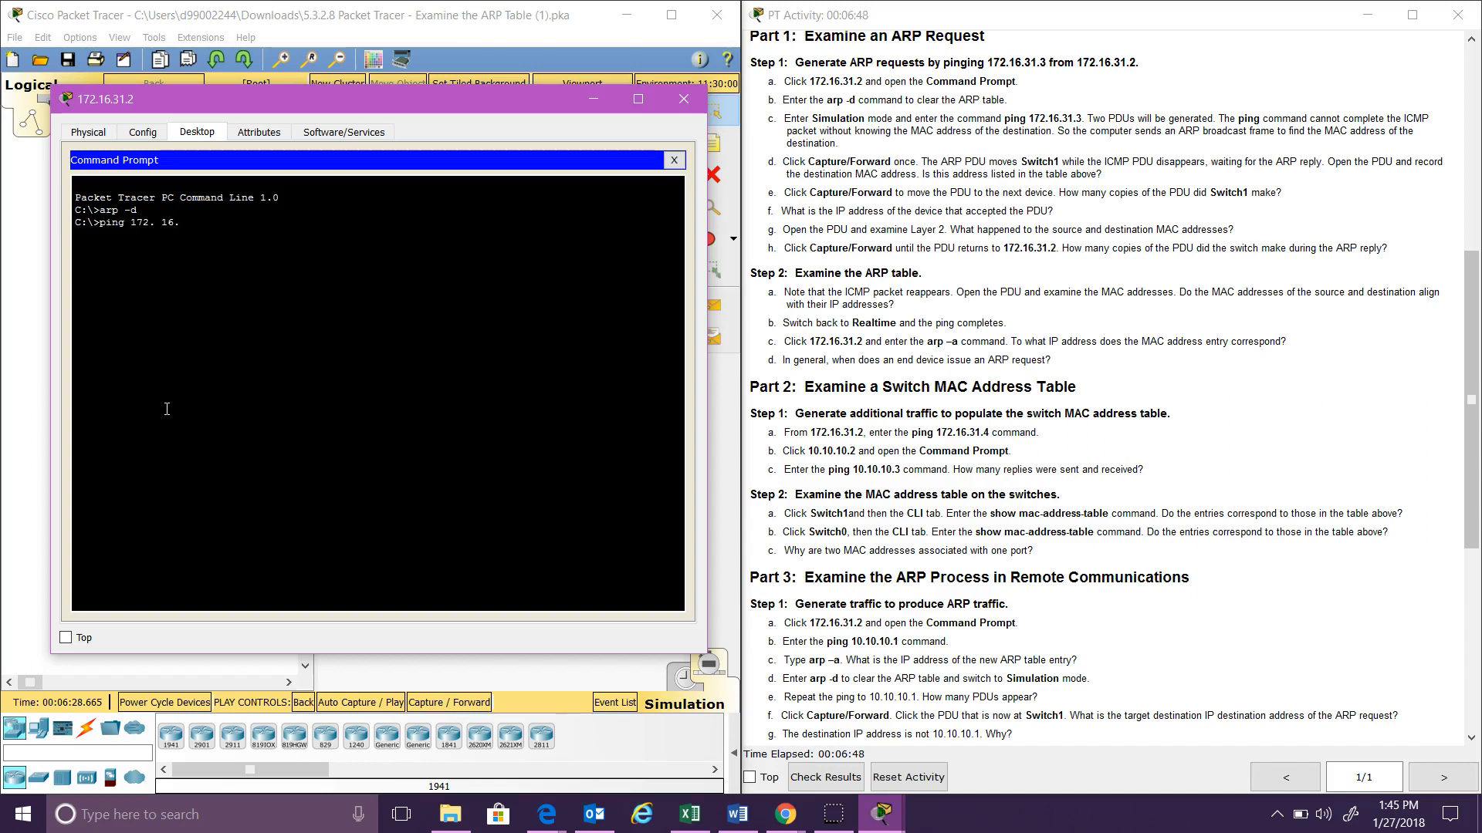
key("BackSpace")
key("BackSpace")
key("BackSpace")
type("16.31.3")
key("Return")
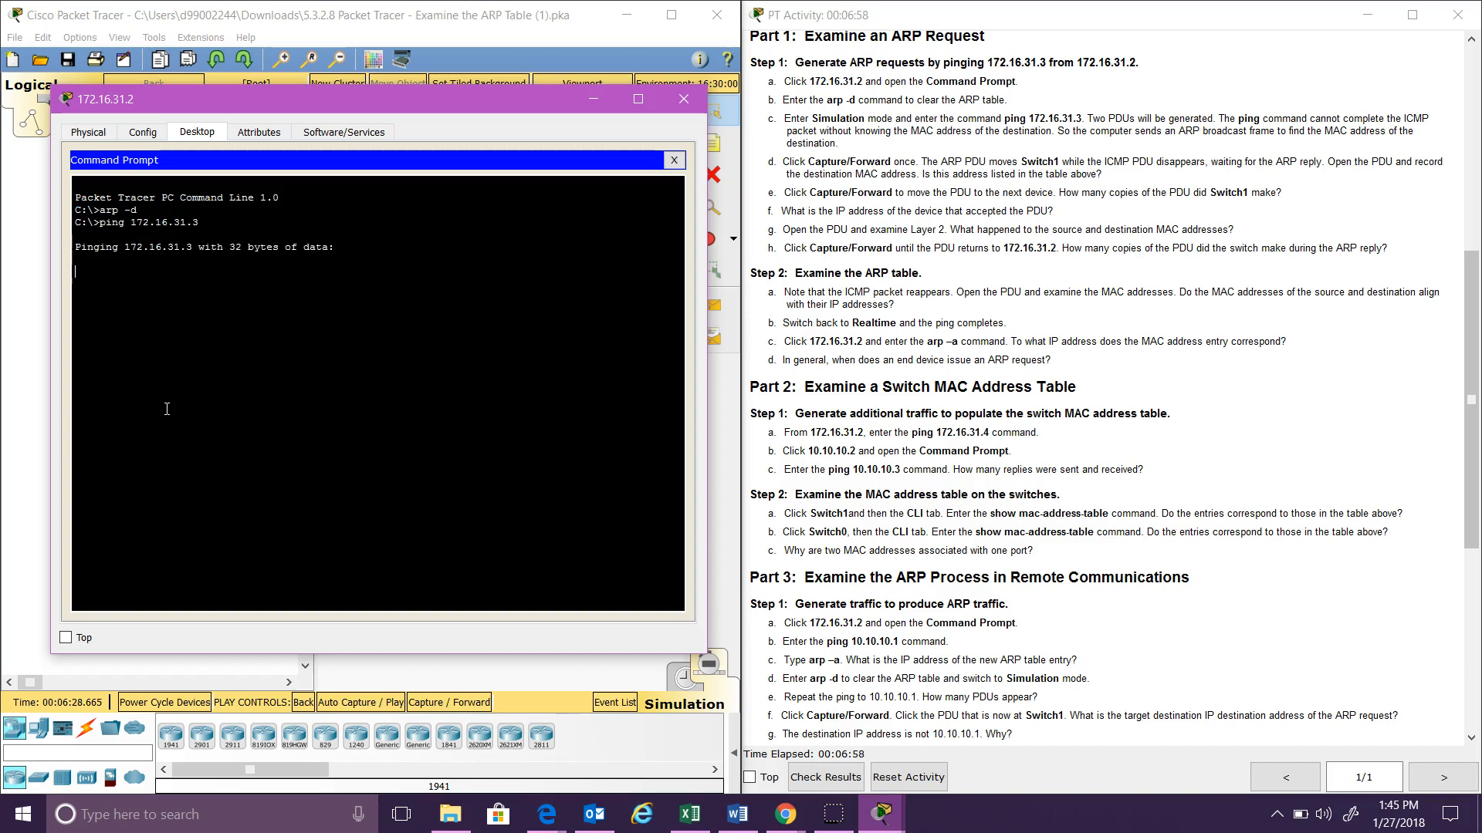
Step: Return to the topology, widen its window to show all the PCs, and advance the simulation by one Capture / Forward step
left_click(21, 474)
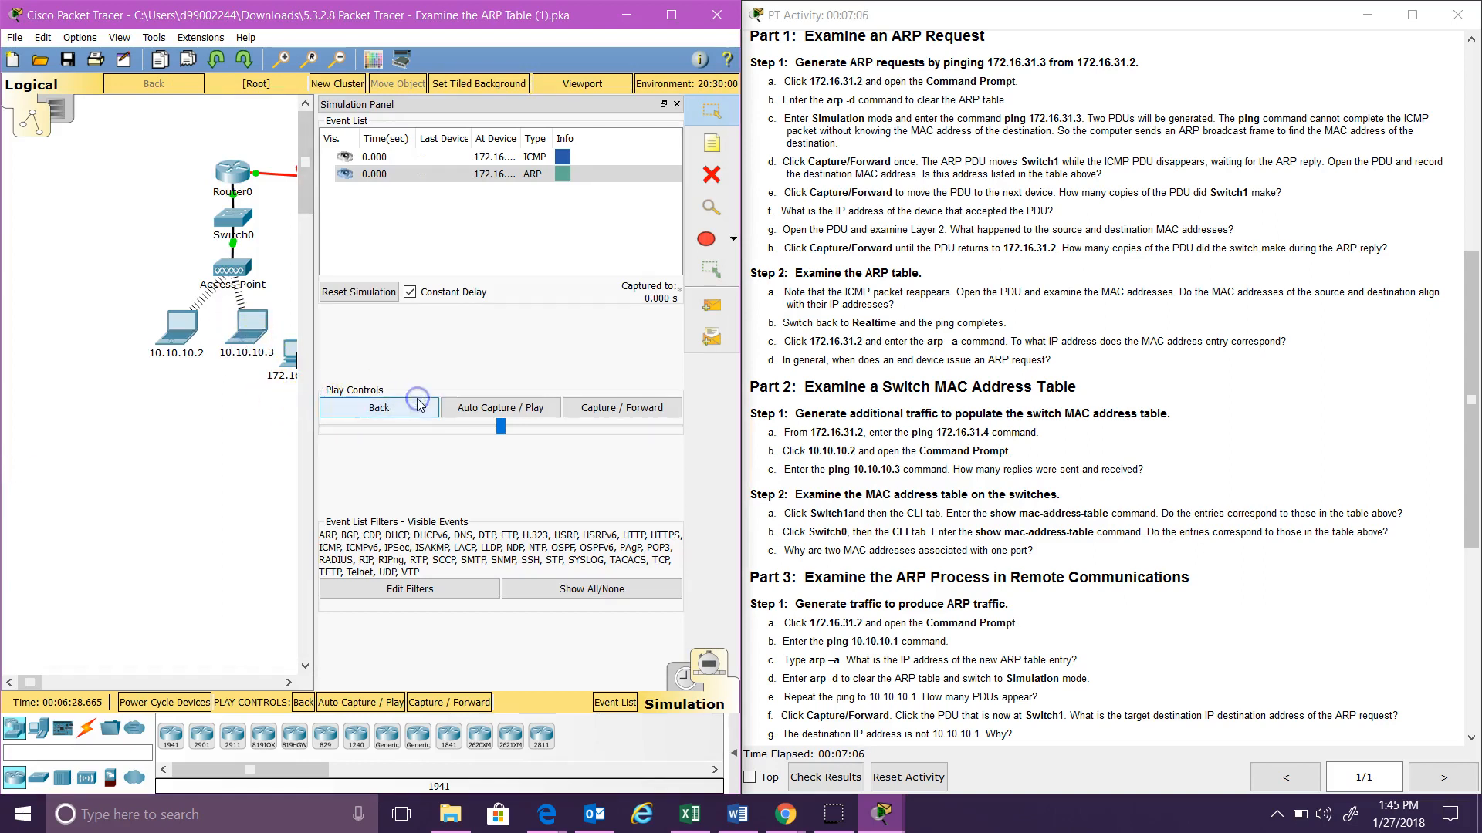
left_click_drag(744, 358, 900, 352)
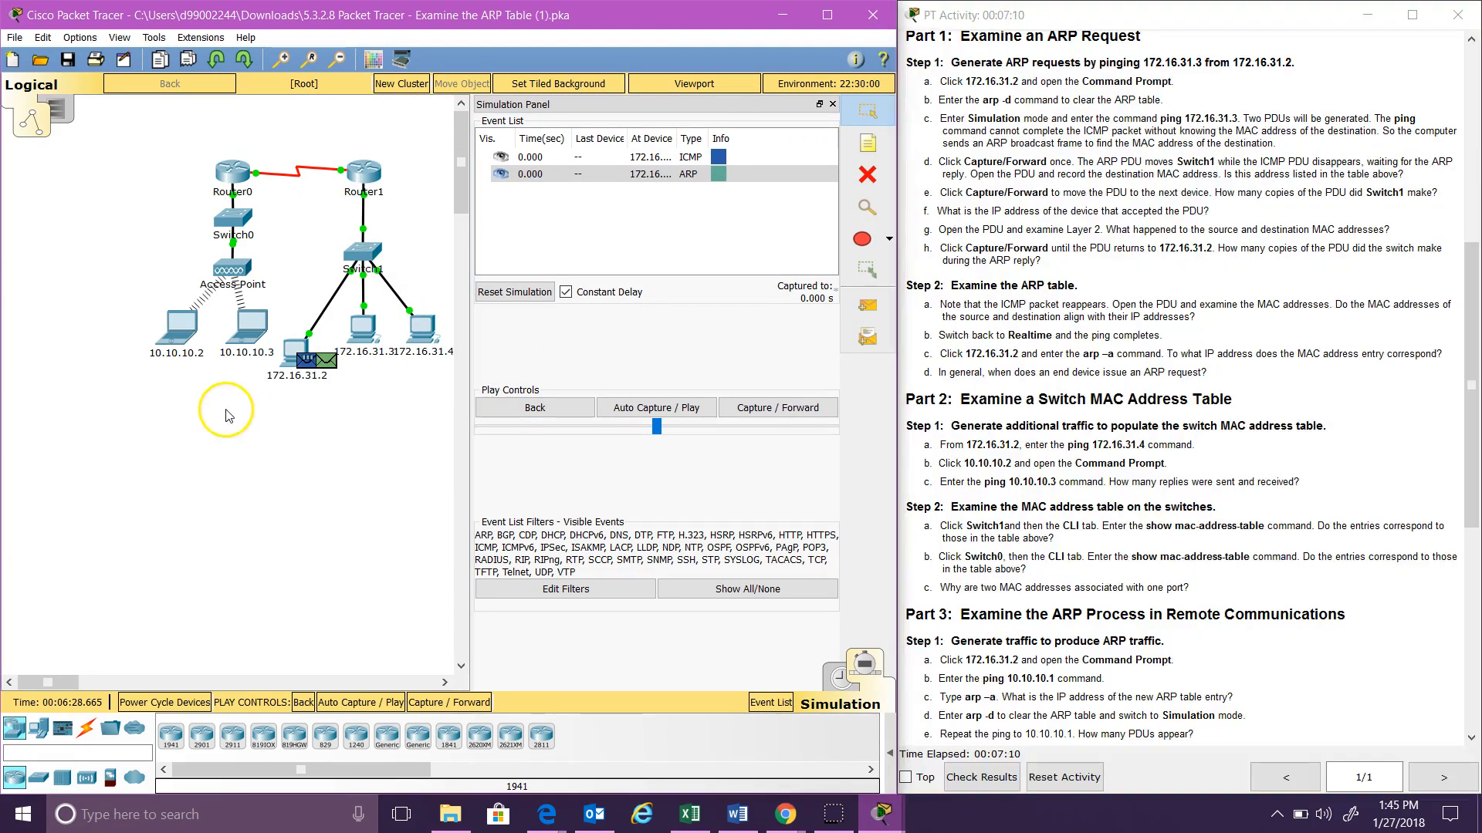
left_click(696, 174)
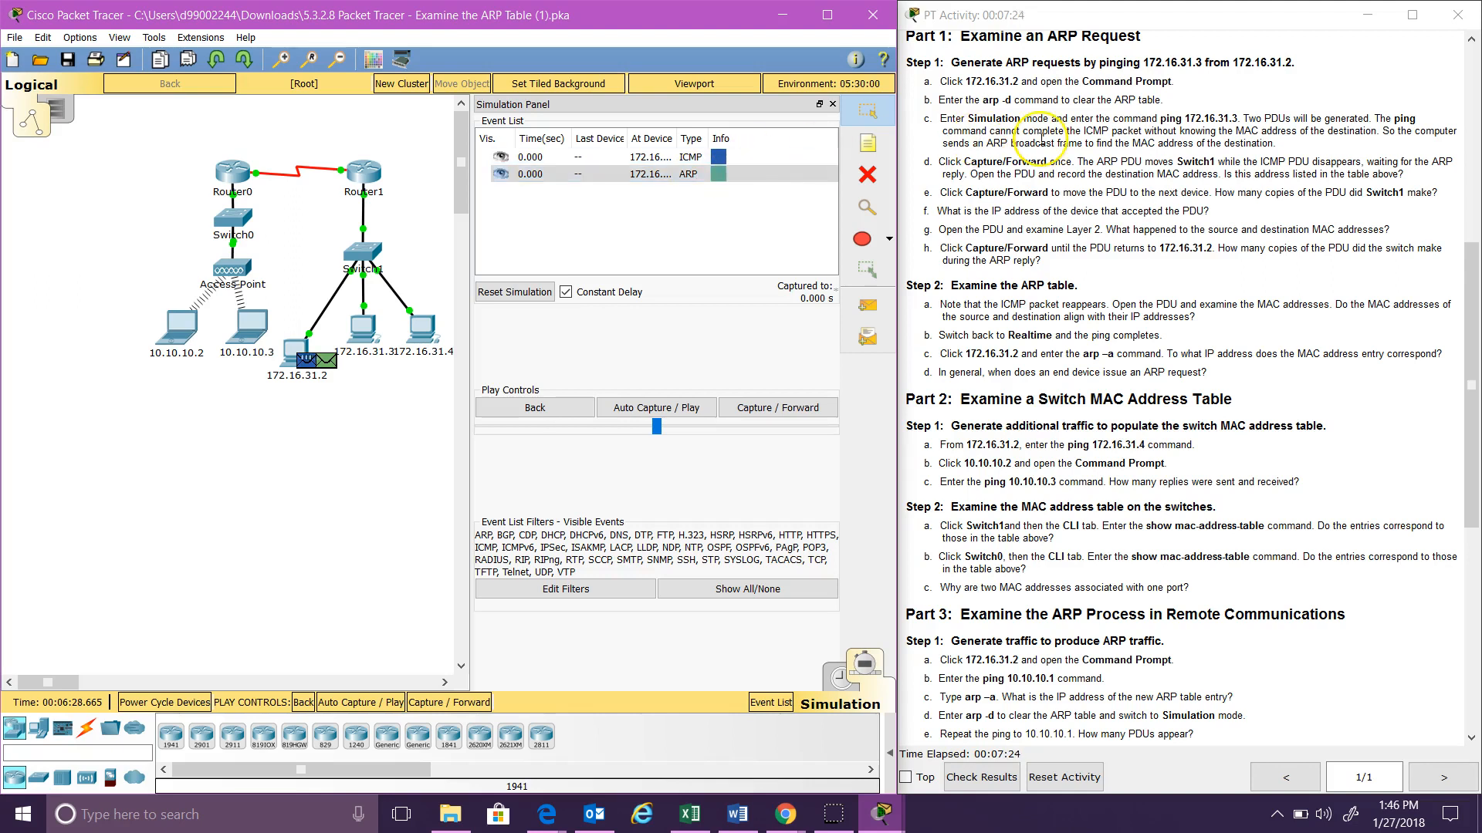
left_click(1085, 141)
left_click(759, 426)
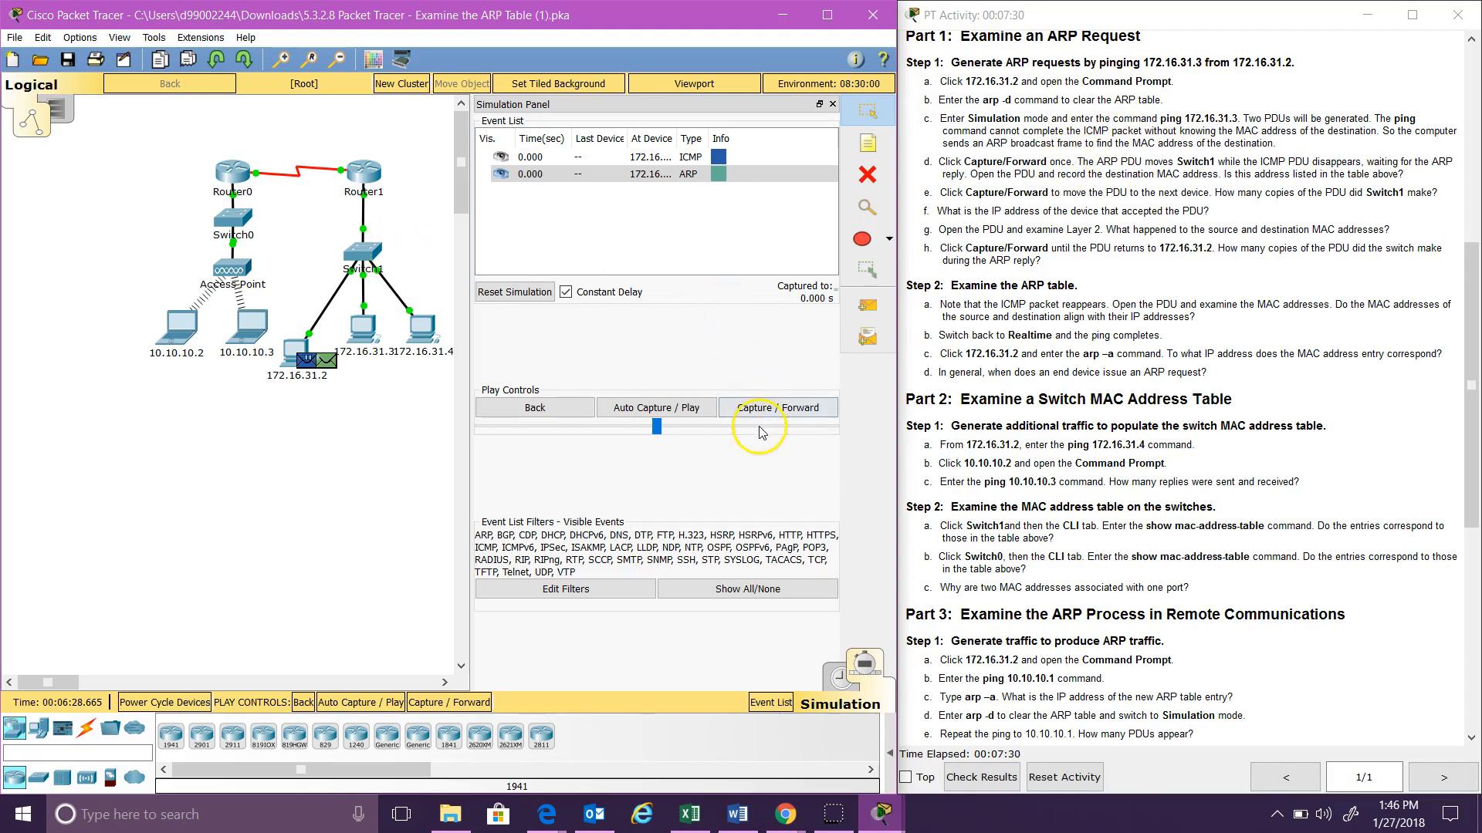
left_click(759, 414)
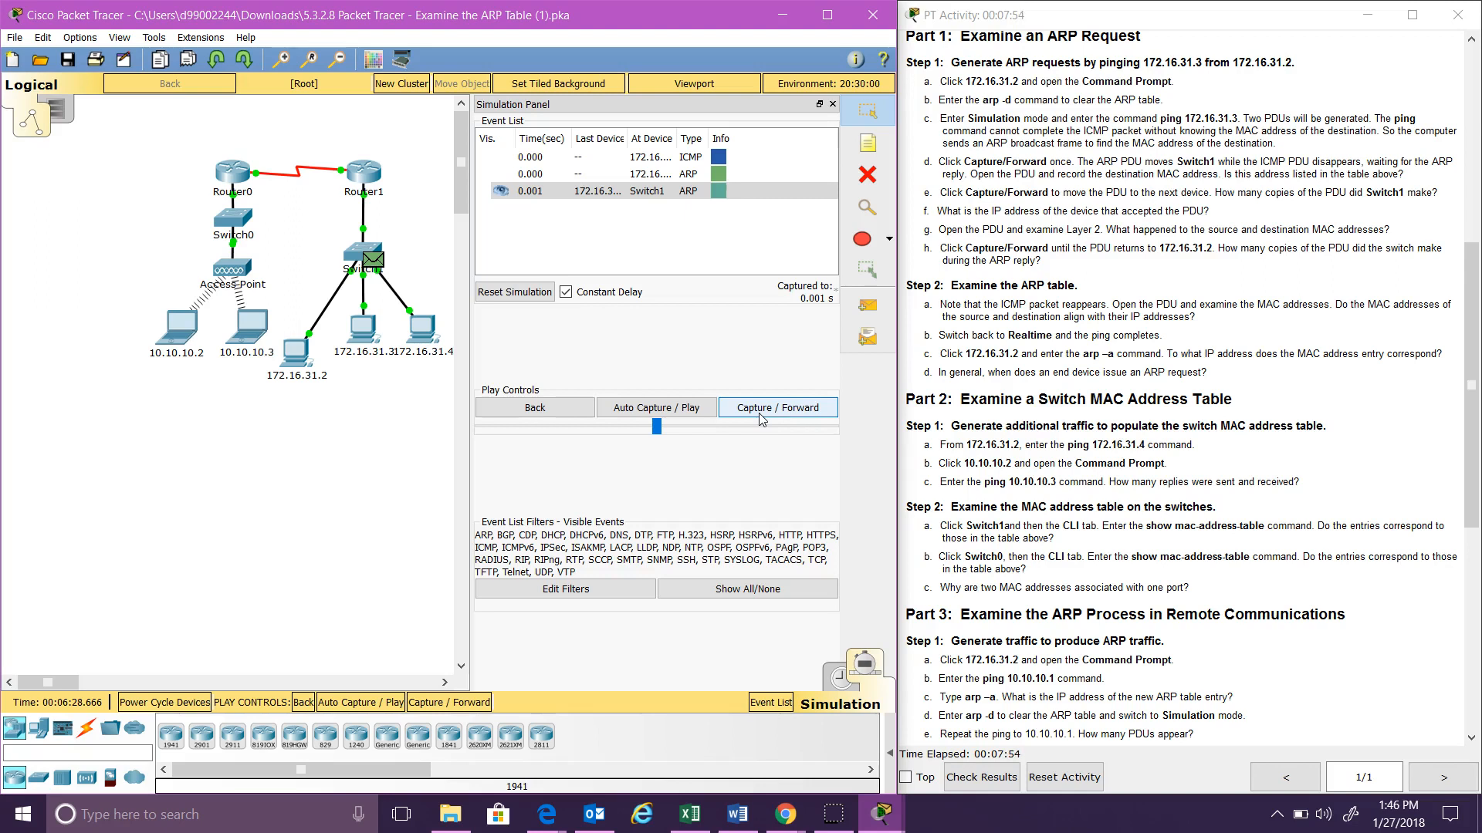
Step: Open the ARP PDU at Switch1 and examine its outbound and inbound Layer 2 details
left_click(380, 261)
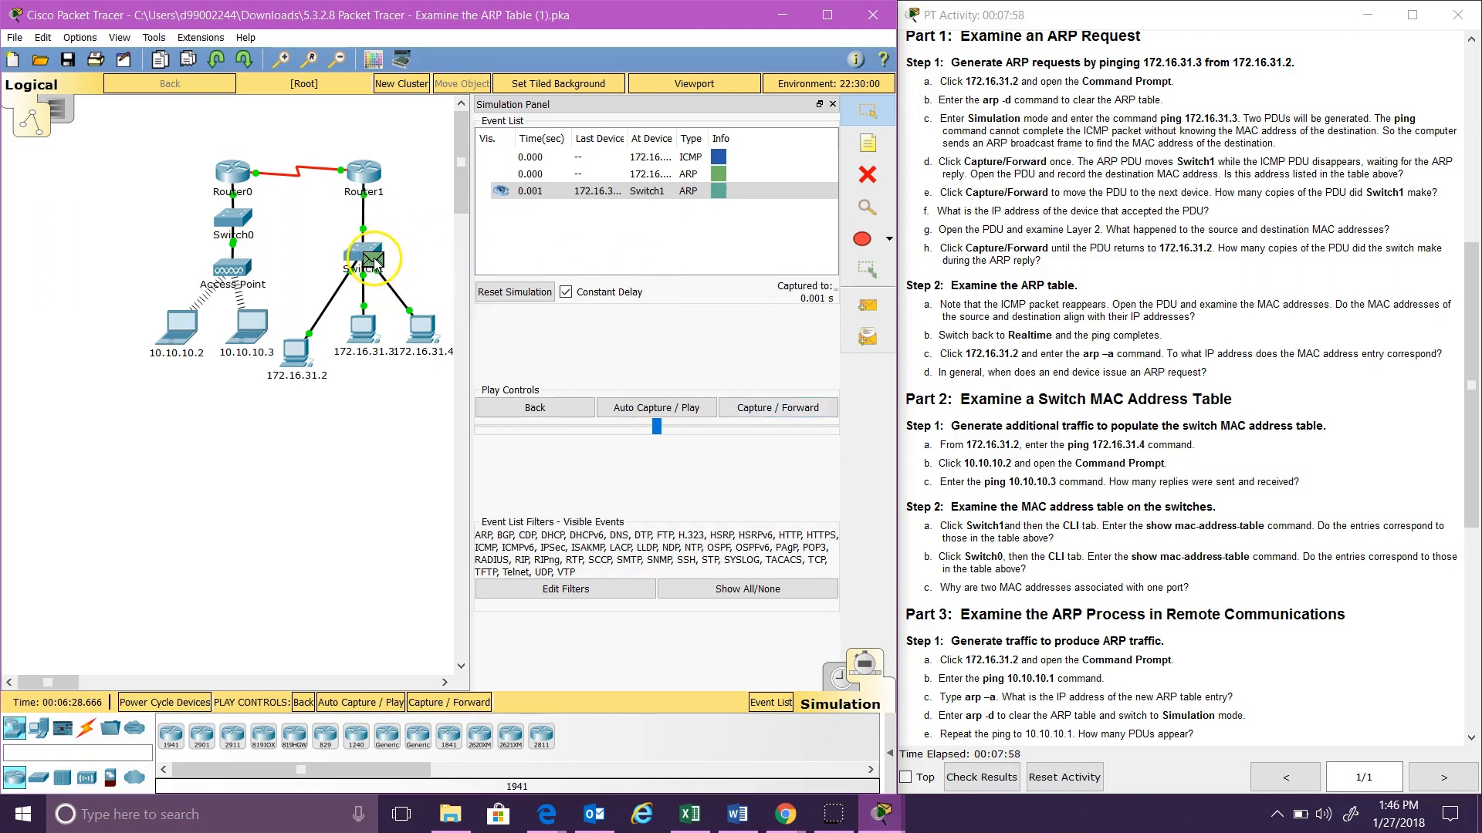
left_click(373, 261)
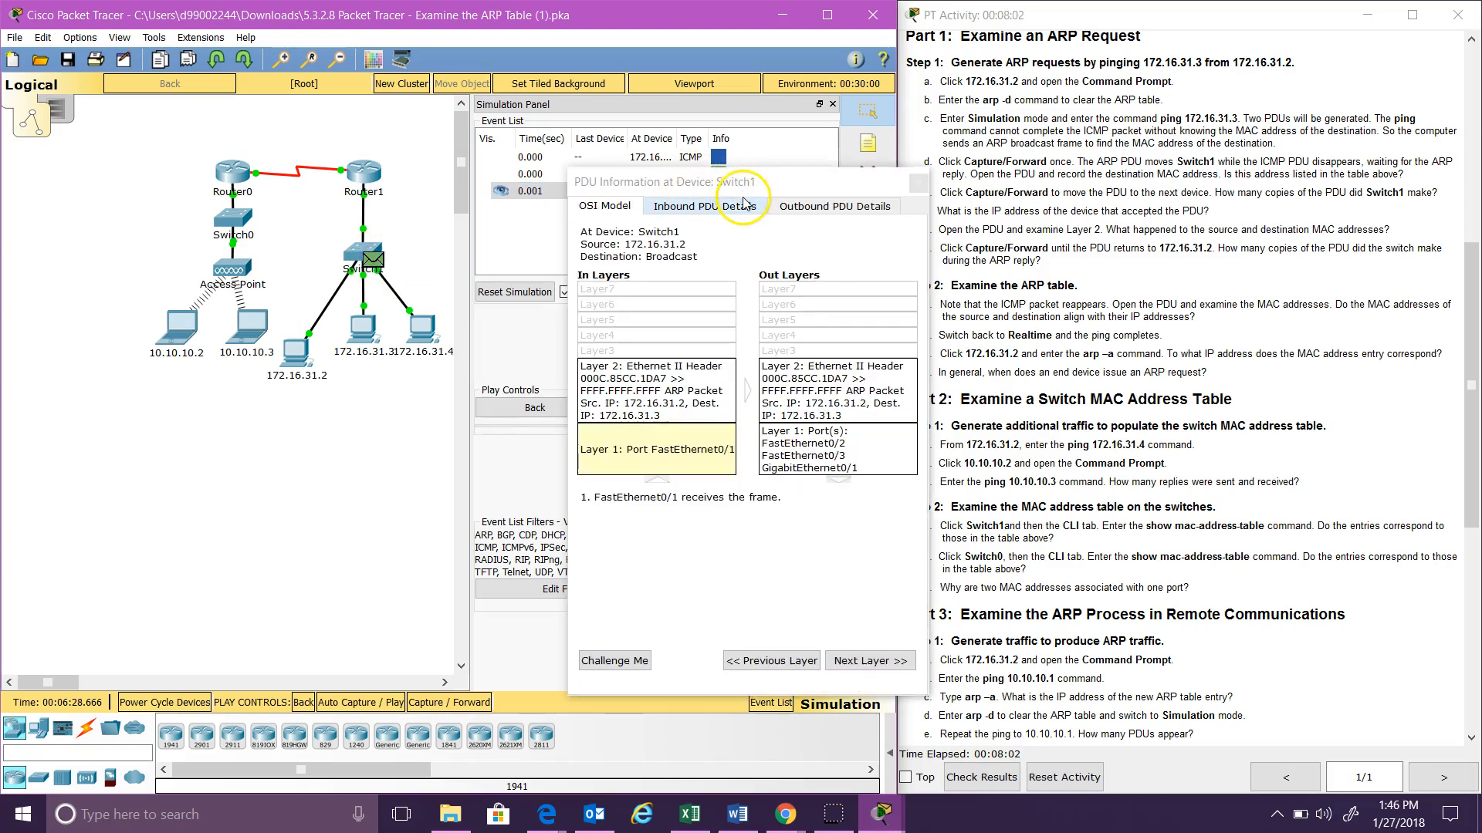
left_click_drag(746, 186, 452, 137)
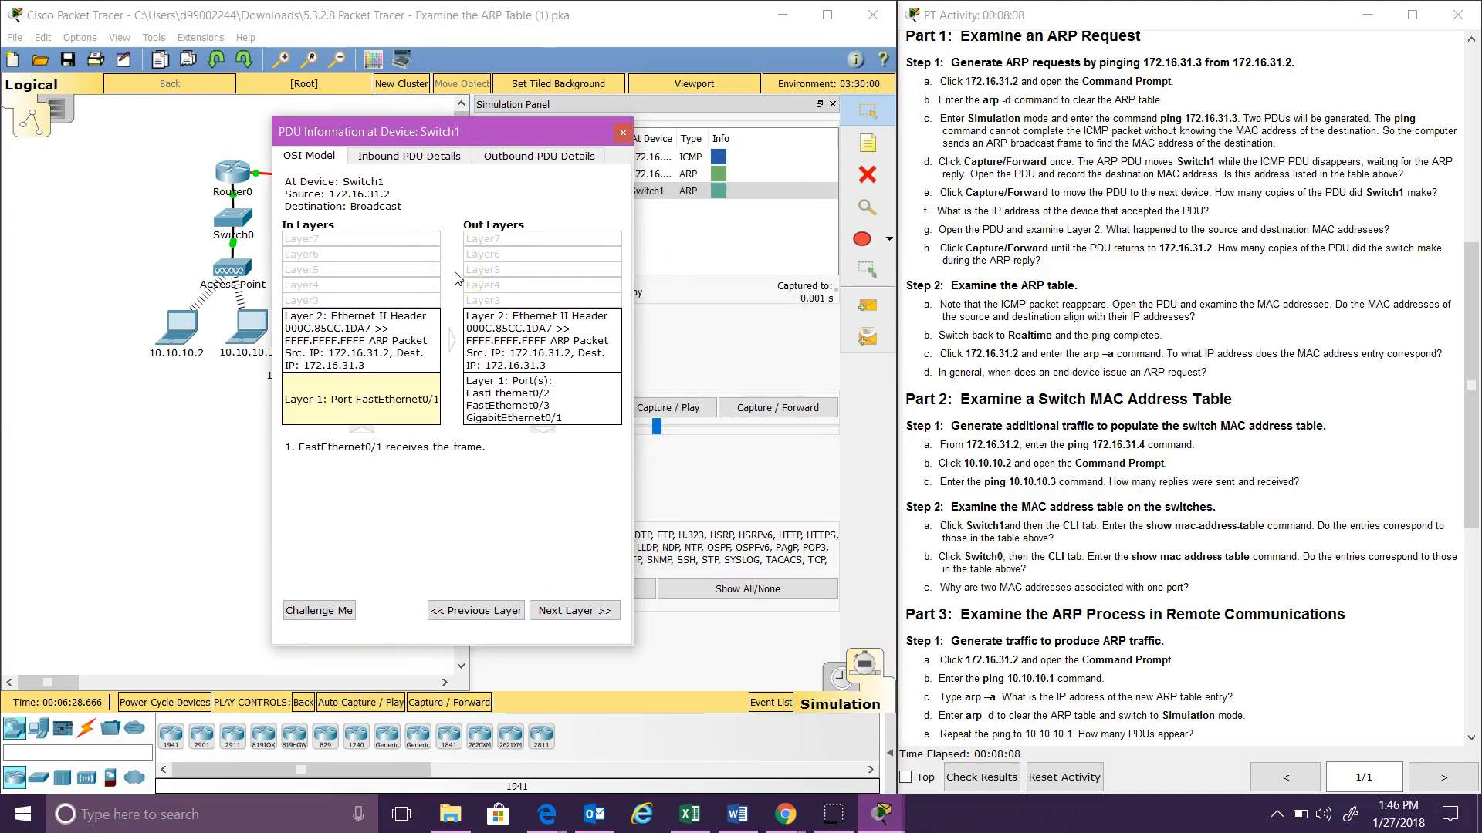
left_click(424, 403)
left_click(551, 345)
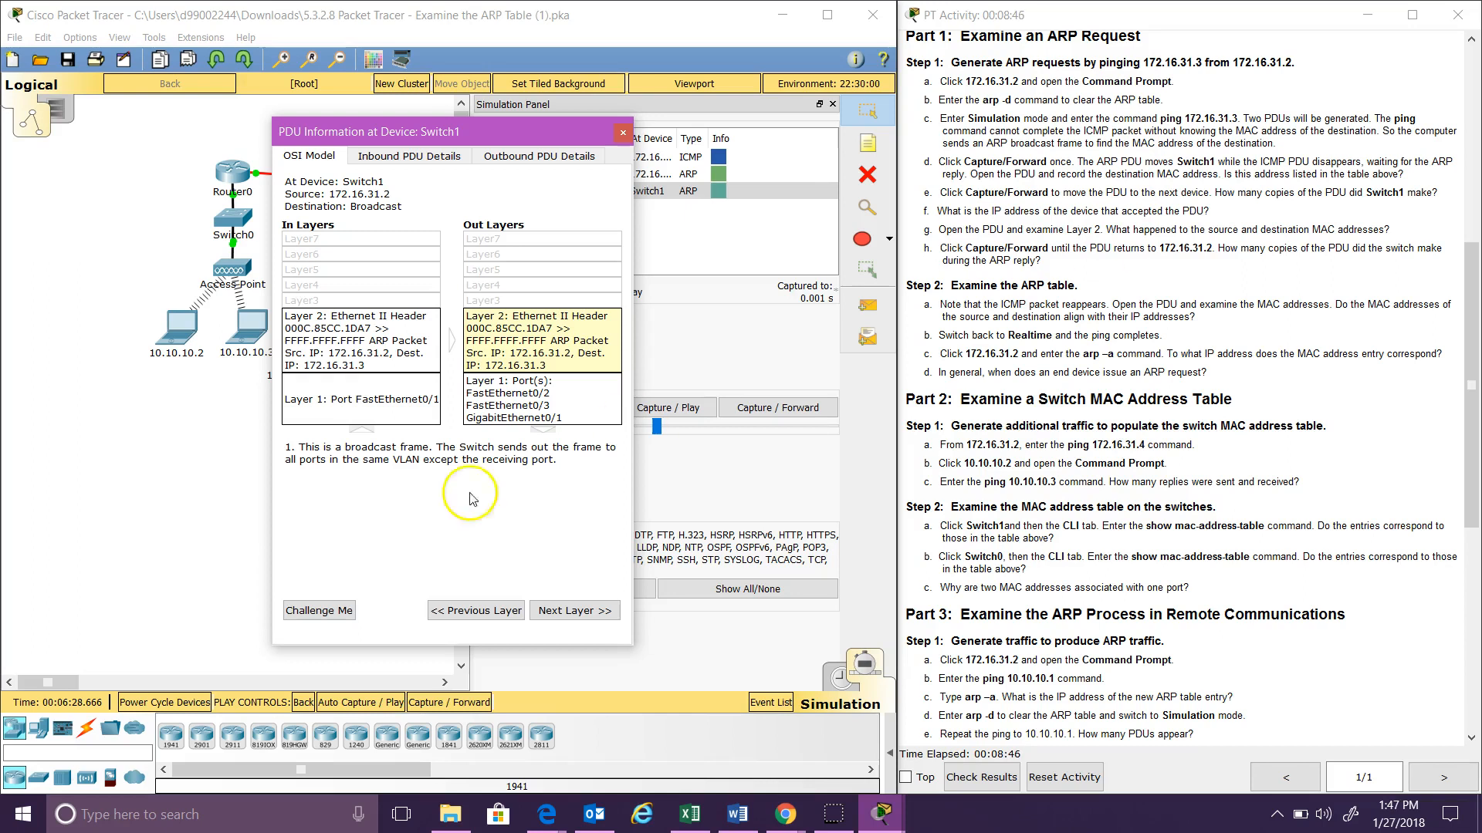
left_click(361, 340)
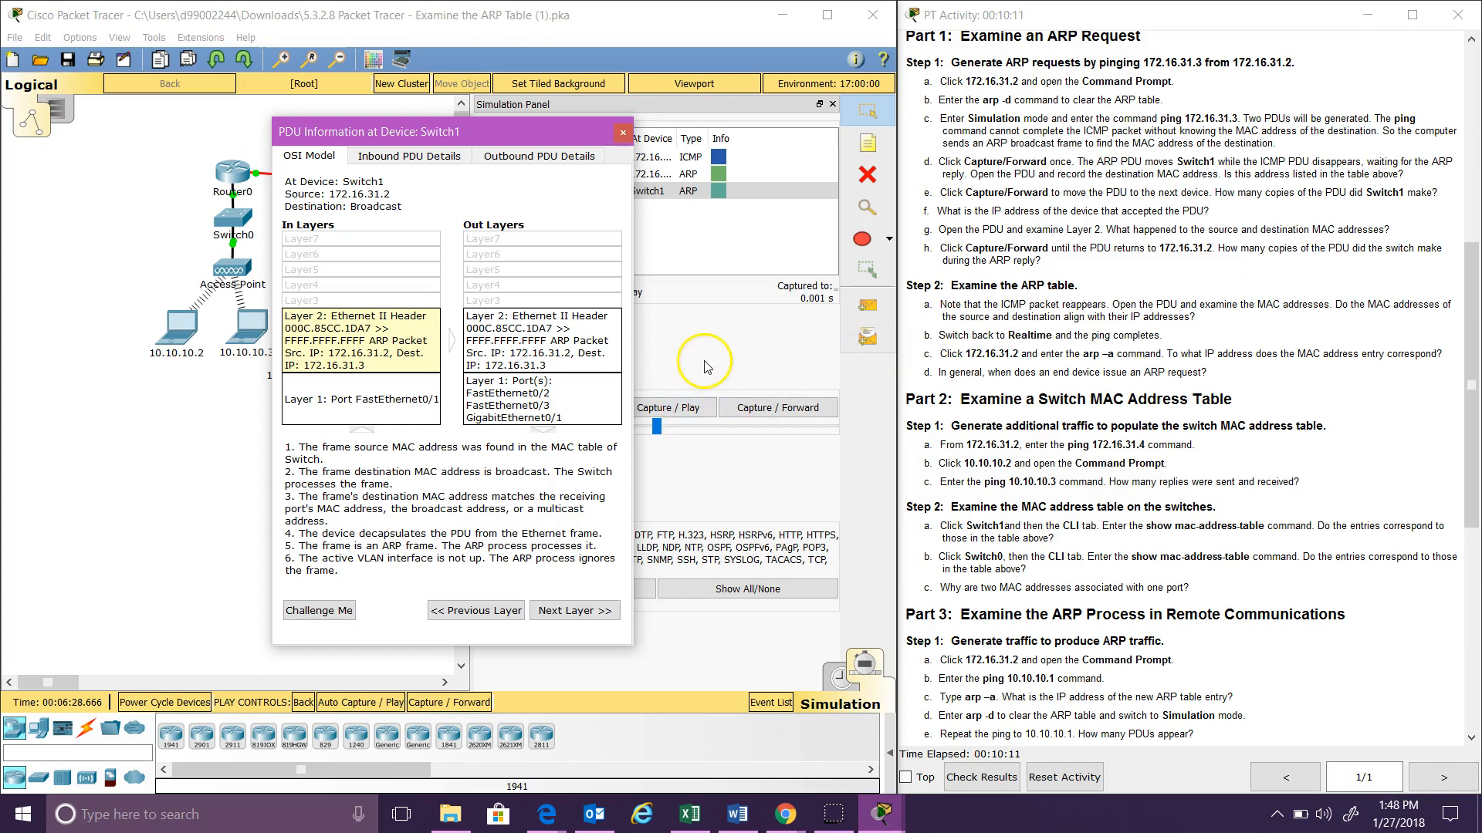
Step: Advance the simulation by one more Capture / Forward step and close the Switch1 PDU information
left_click(776, 416)
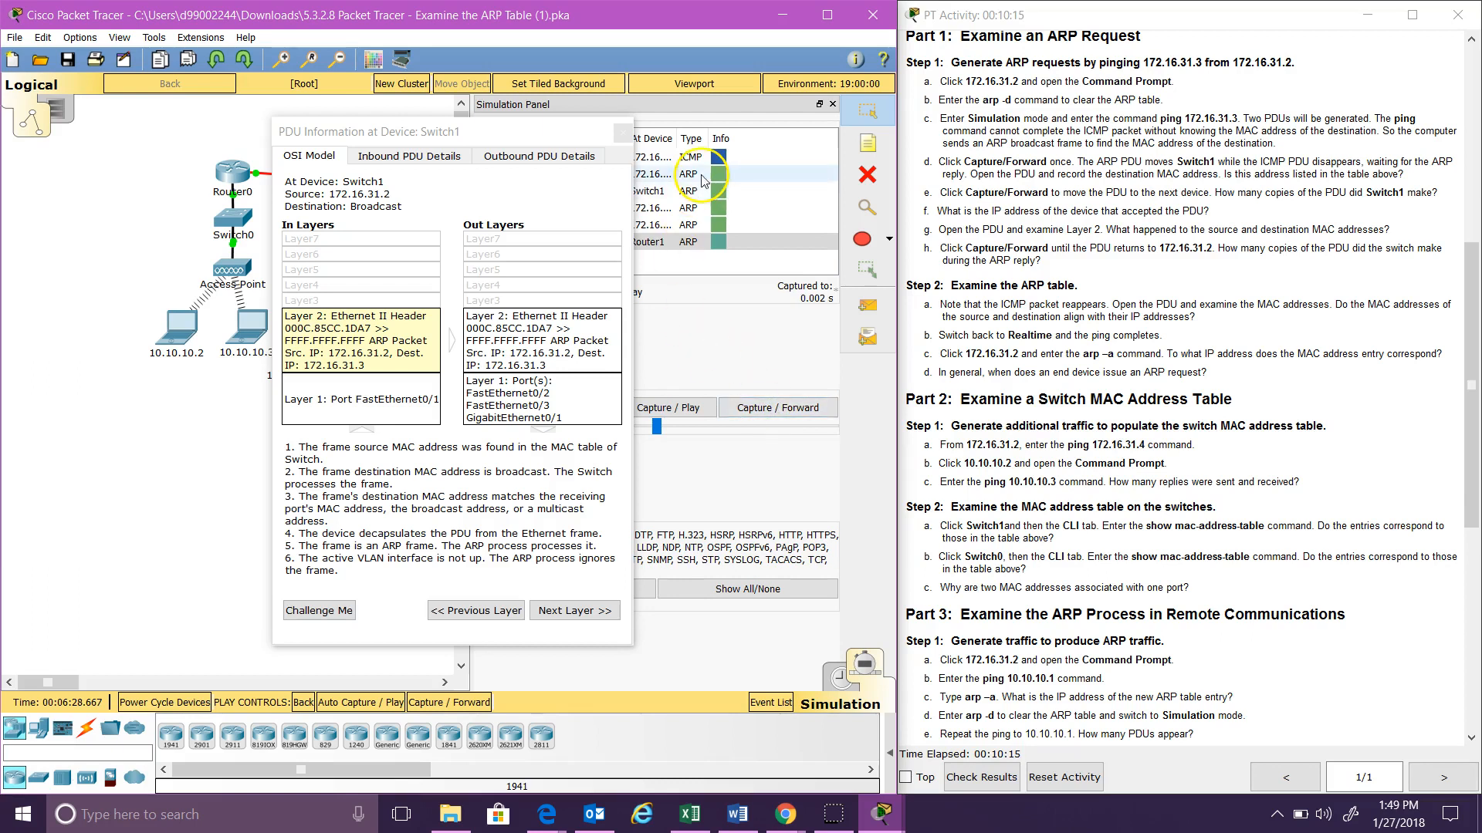
left_click(622, 135)
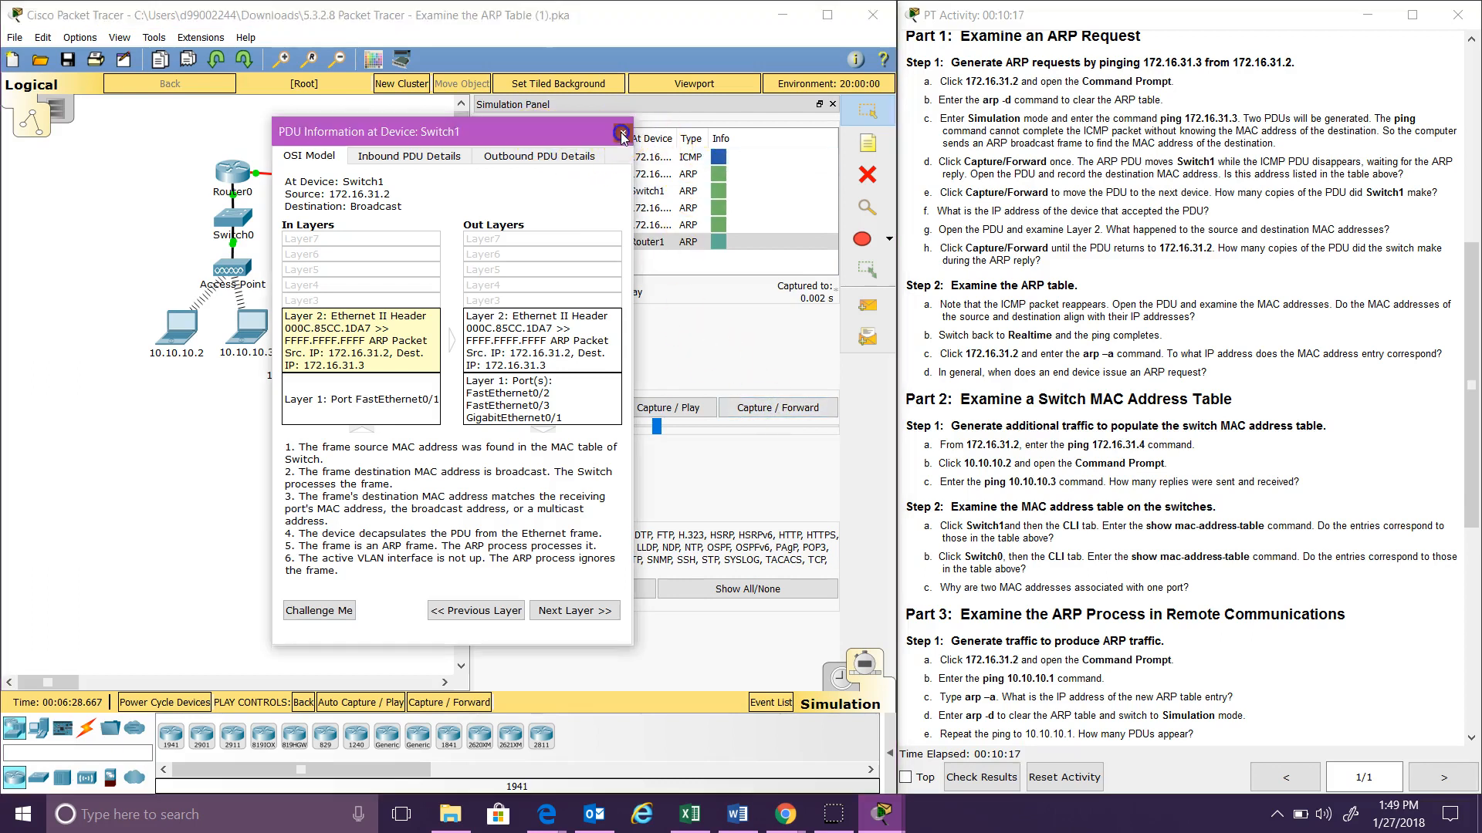
left_click(418, 451)
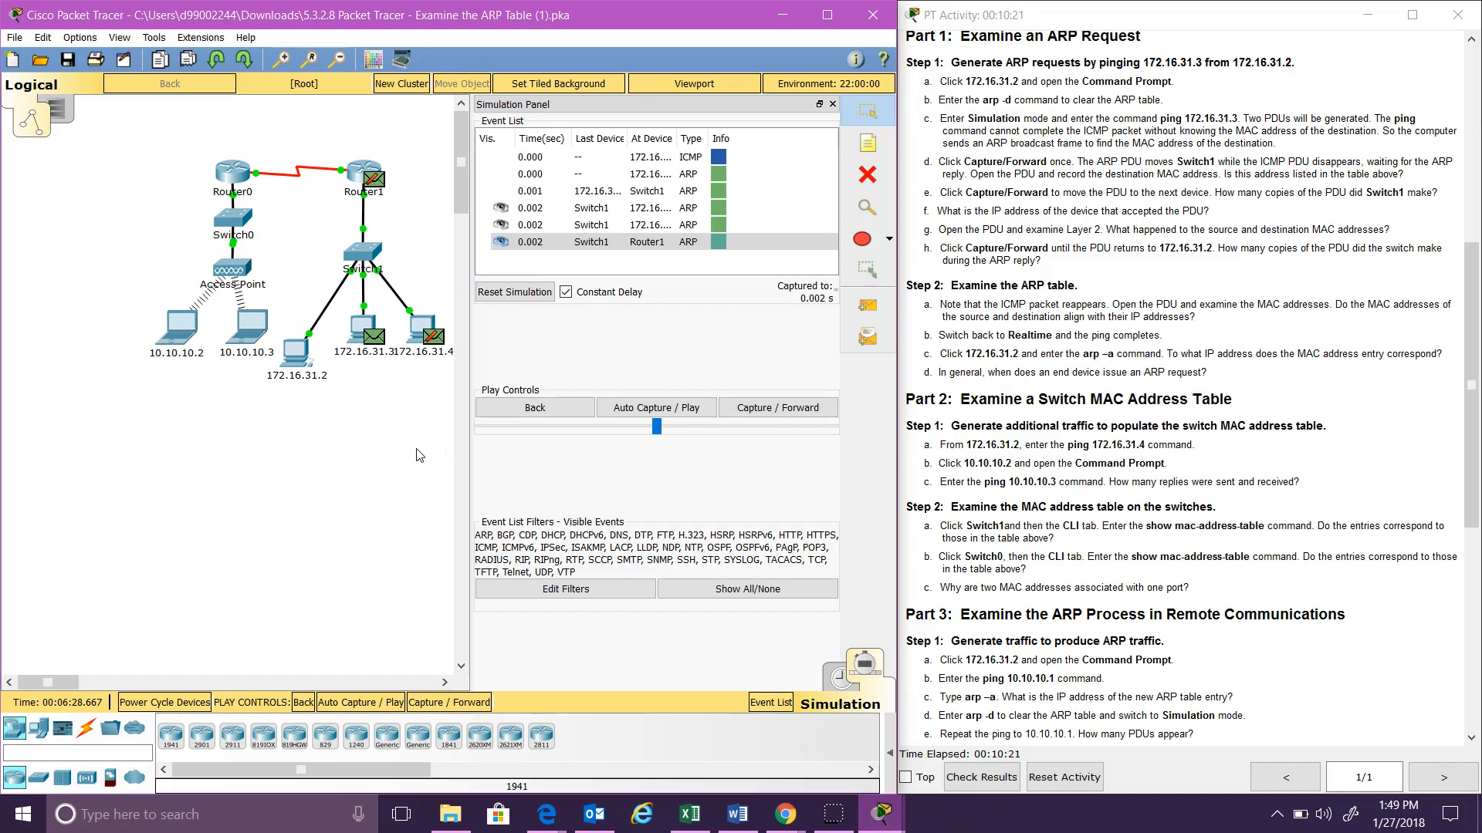
Step: Examine in the topology which devices received copies of the ARP request from Switch1
left_click(620, 359)
left_click(286, 485)
left_click(31, 784)
left_click(359, 240)
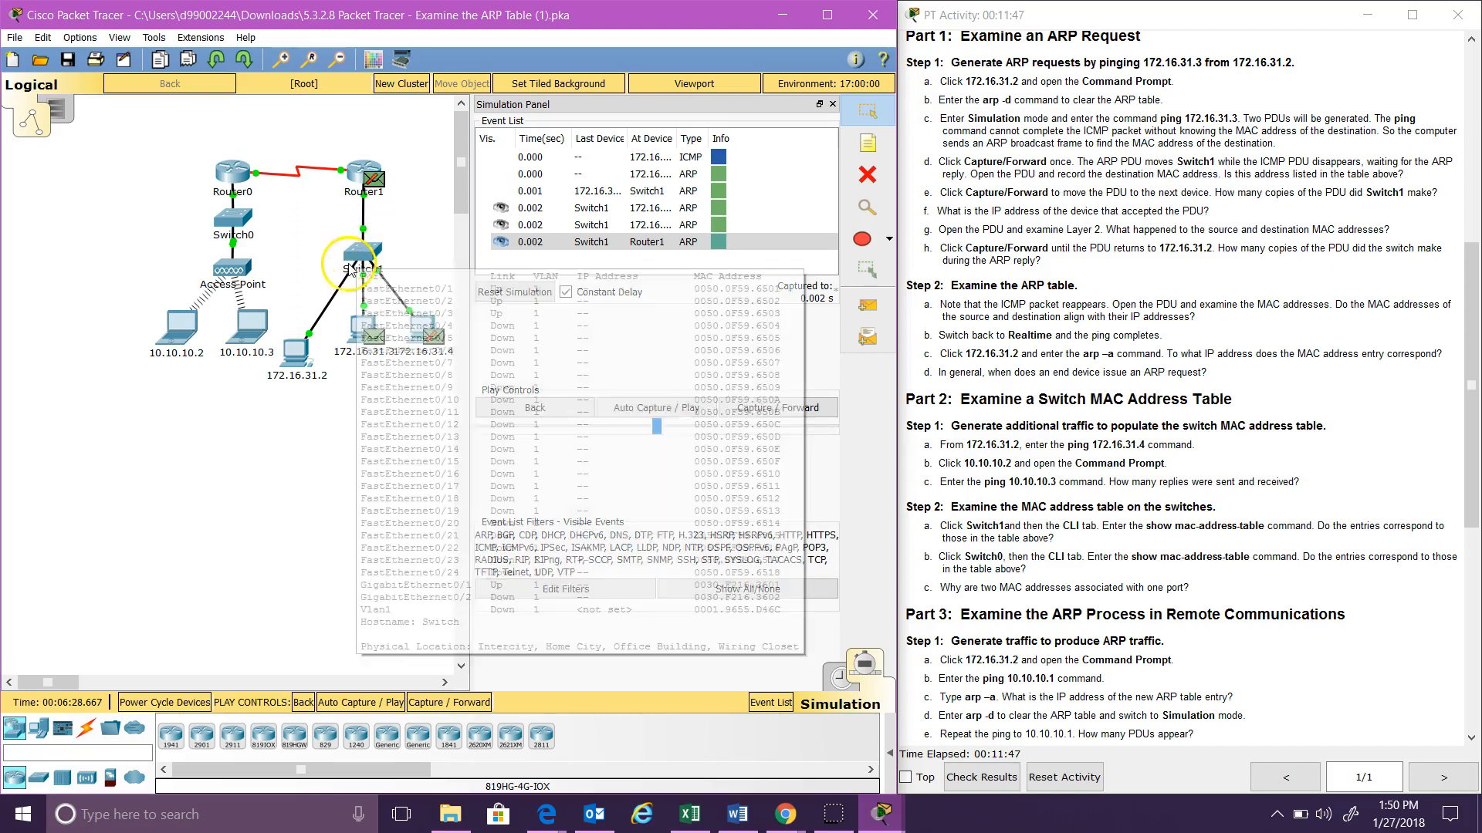
left_click(298, 375)
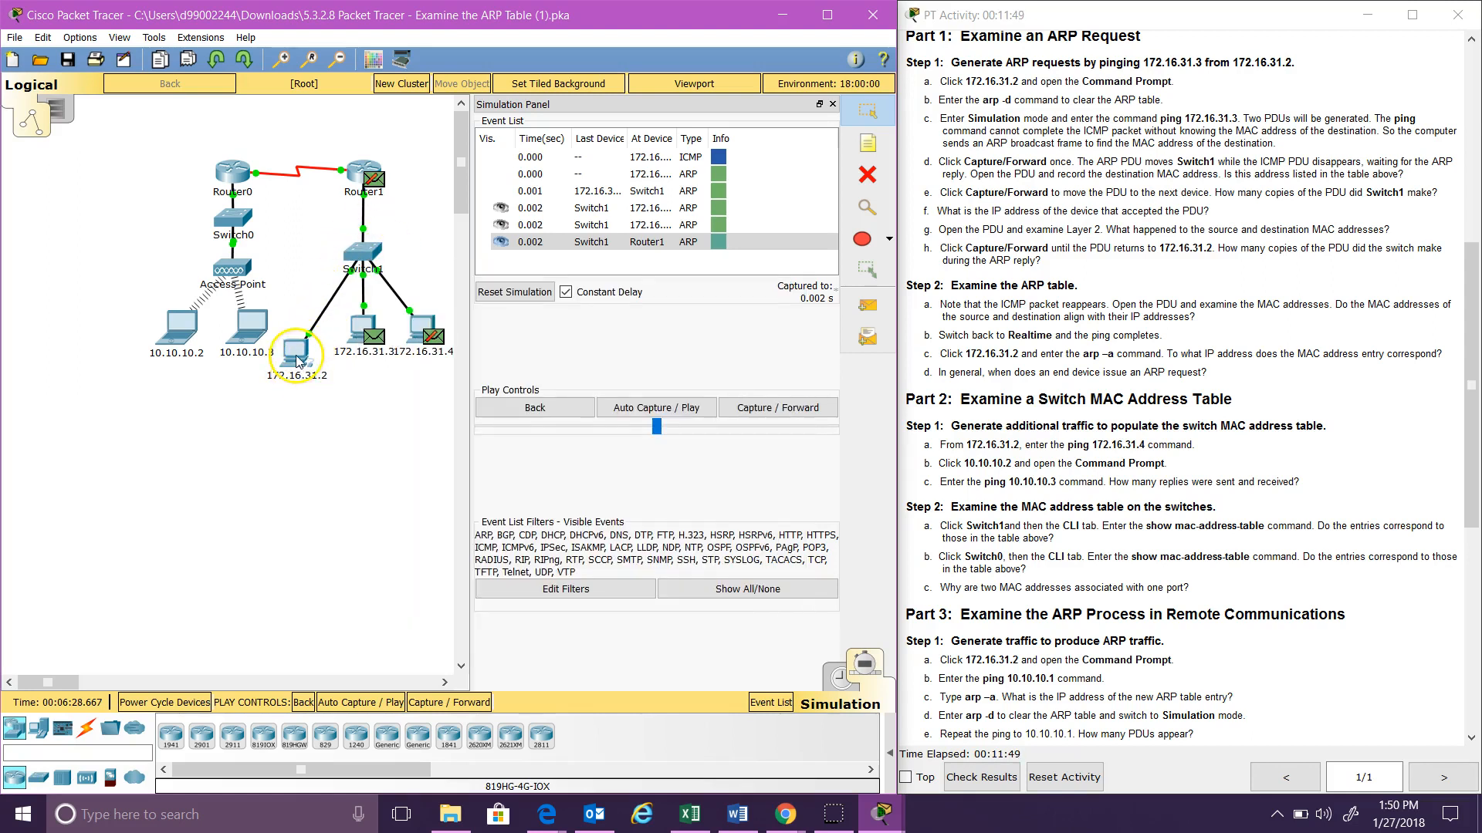
left_click(375, 349)
left_click(423, 339)
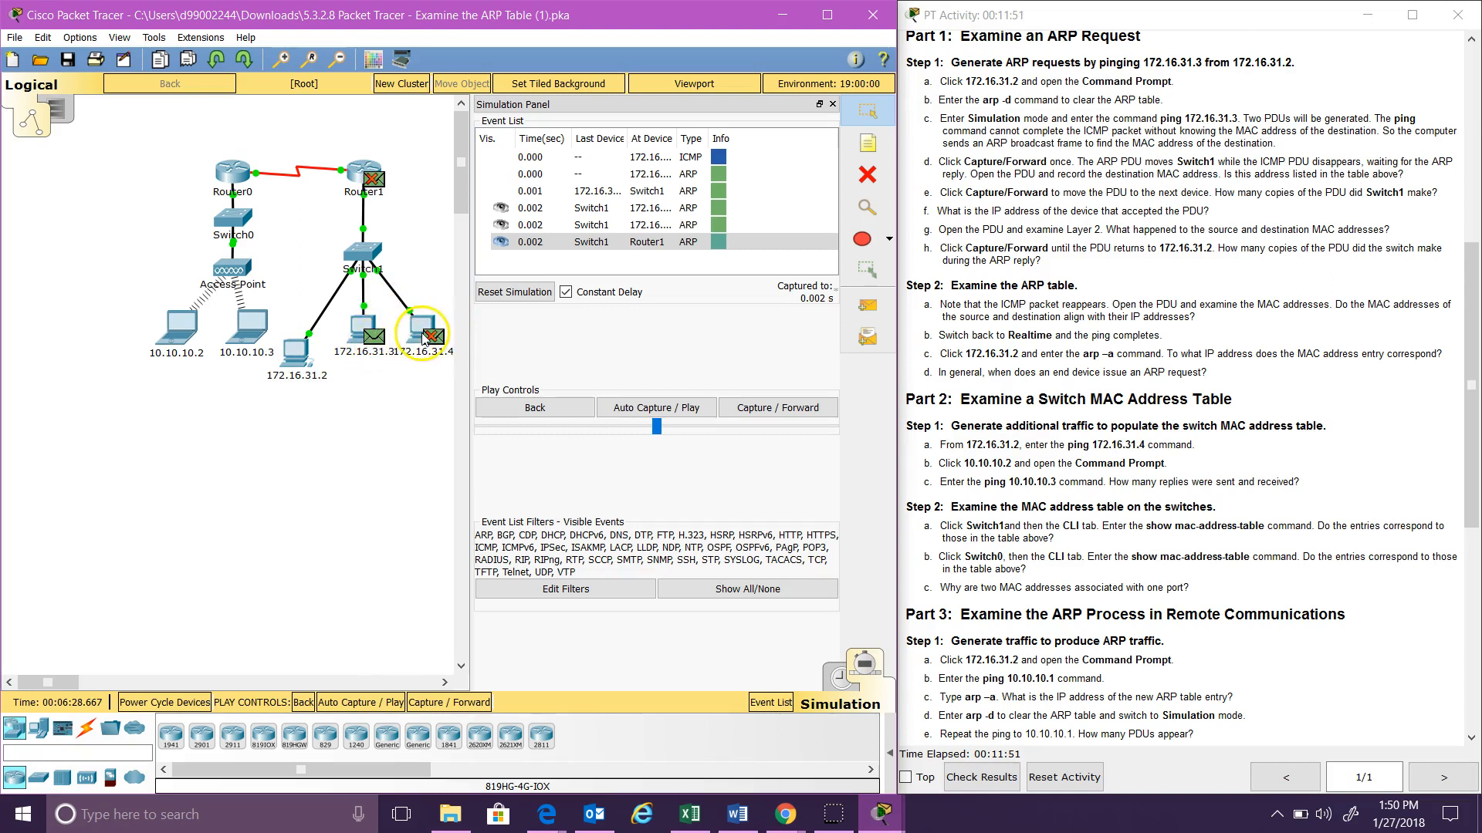
mouse_move(423, 339)
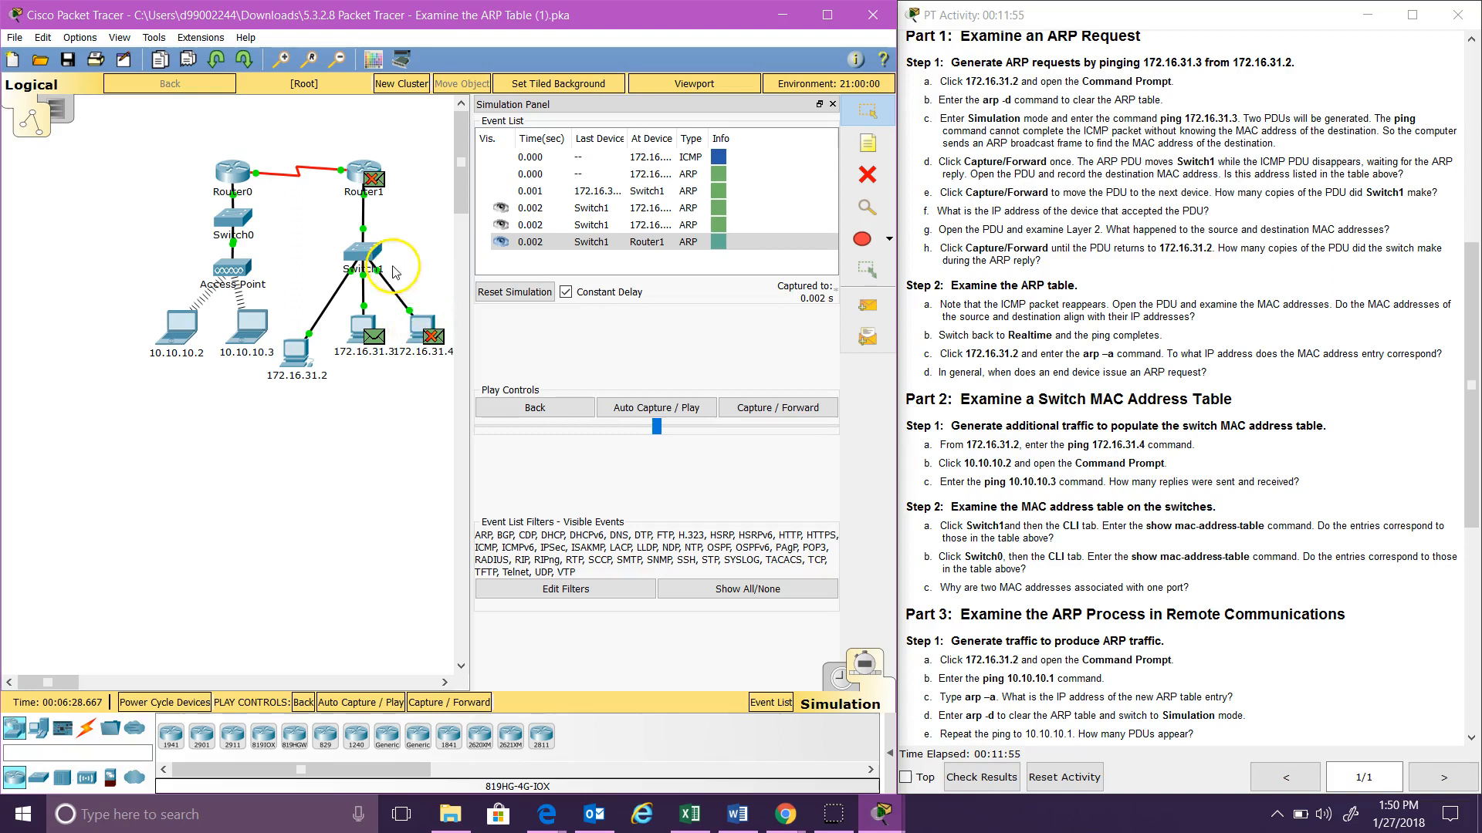
left_click(374, 176)
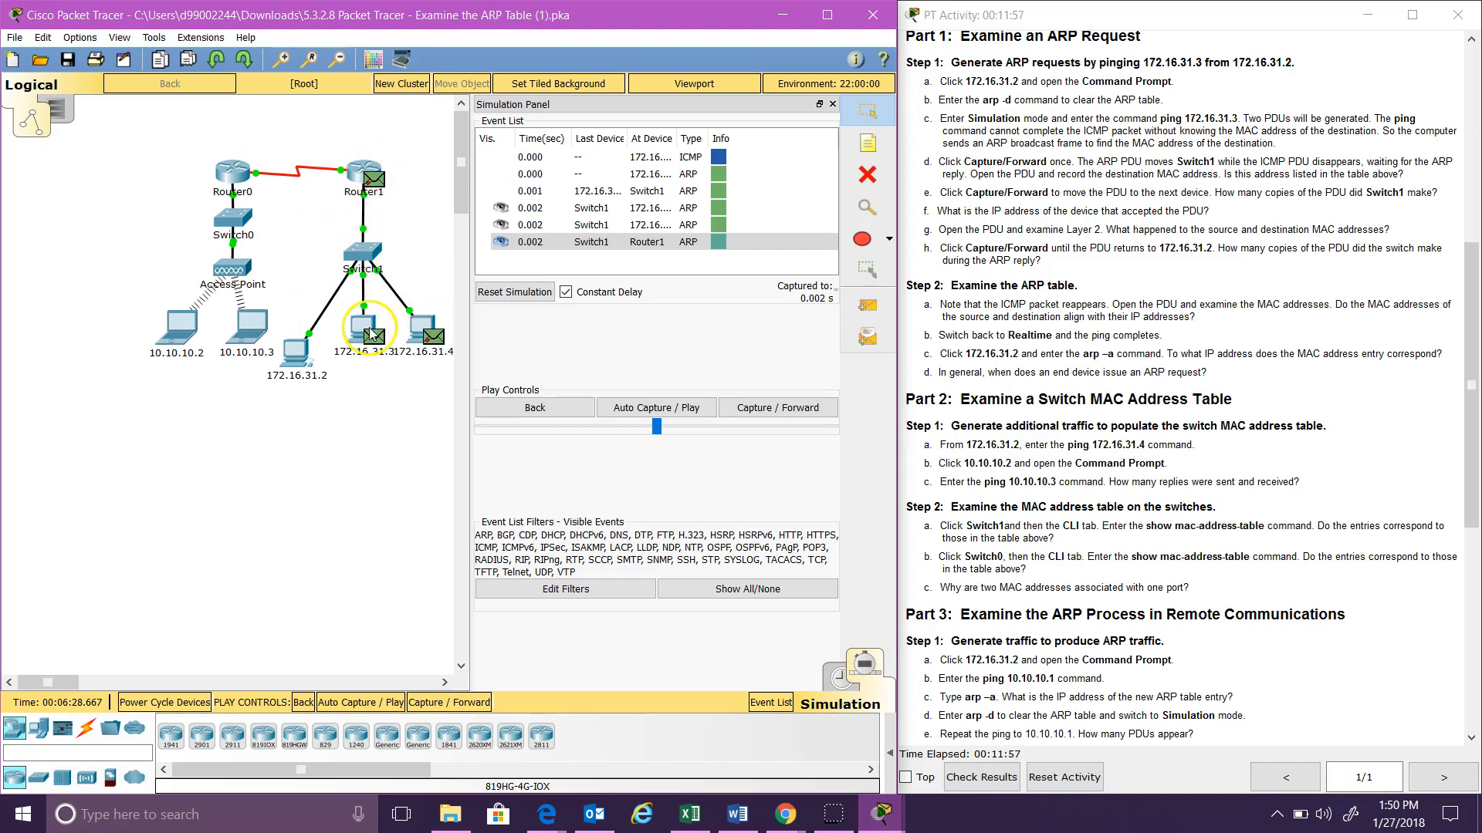
left_click(366, 261)
mouse_move(367, 259)
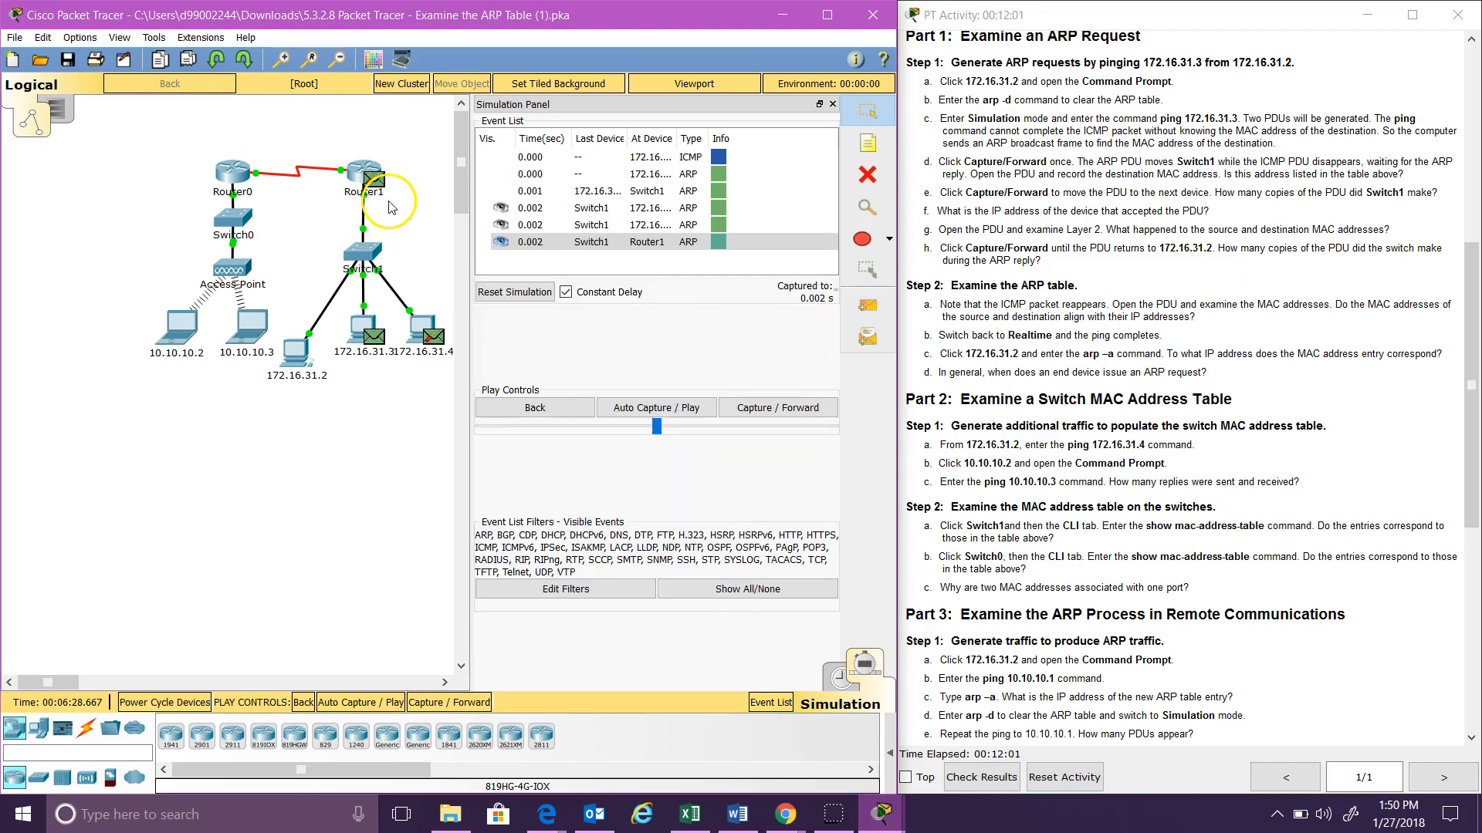
left_click(423, 328)
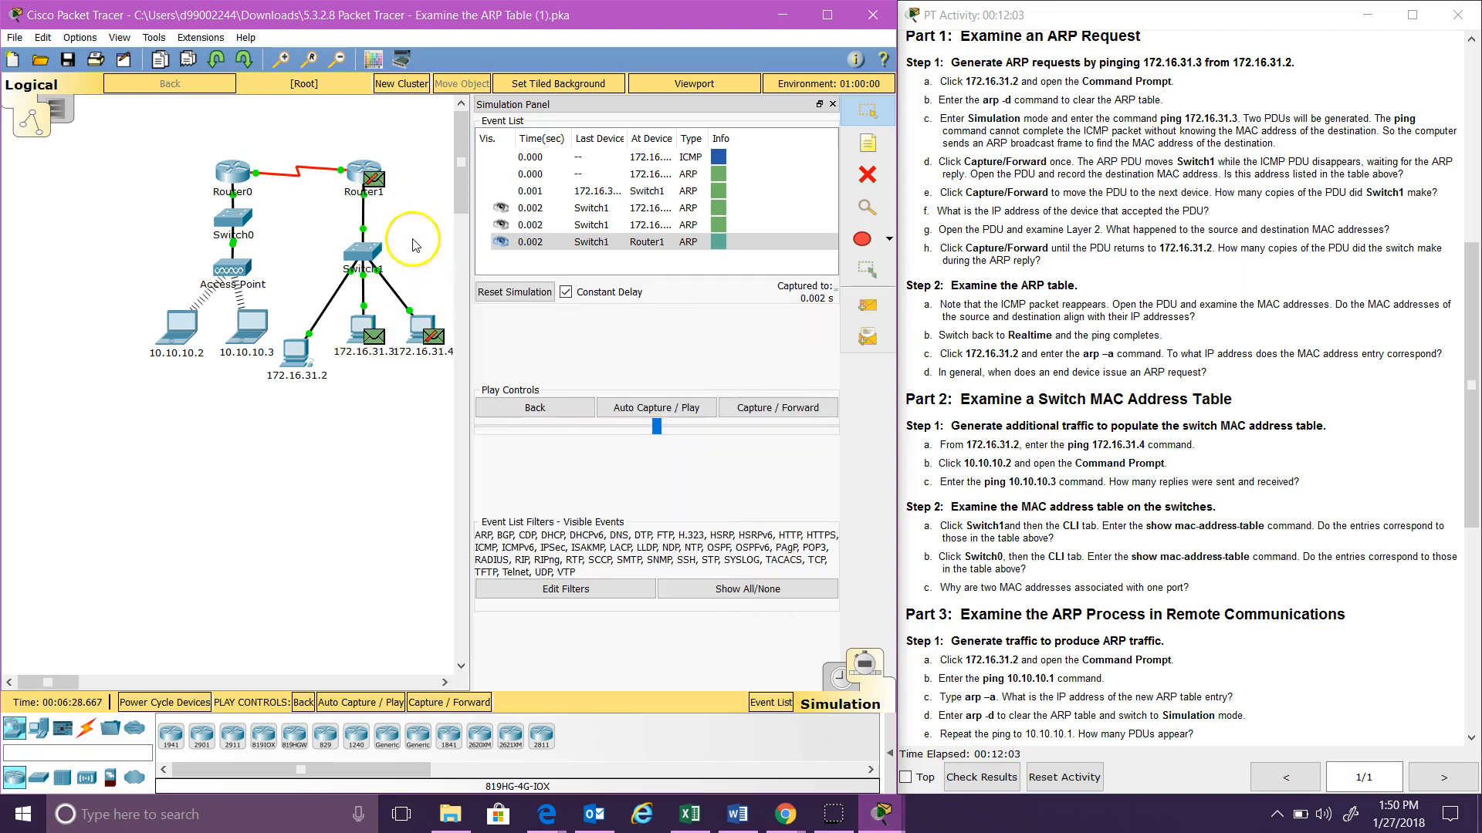
left_click(368, 270)
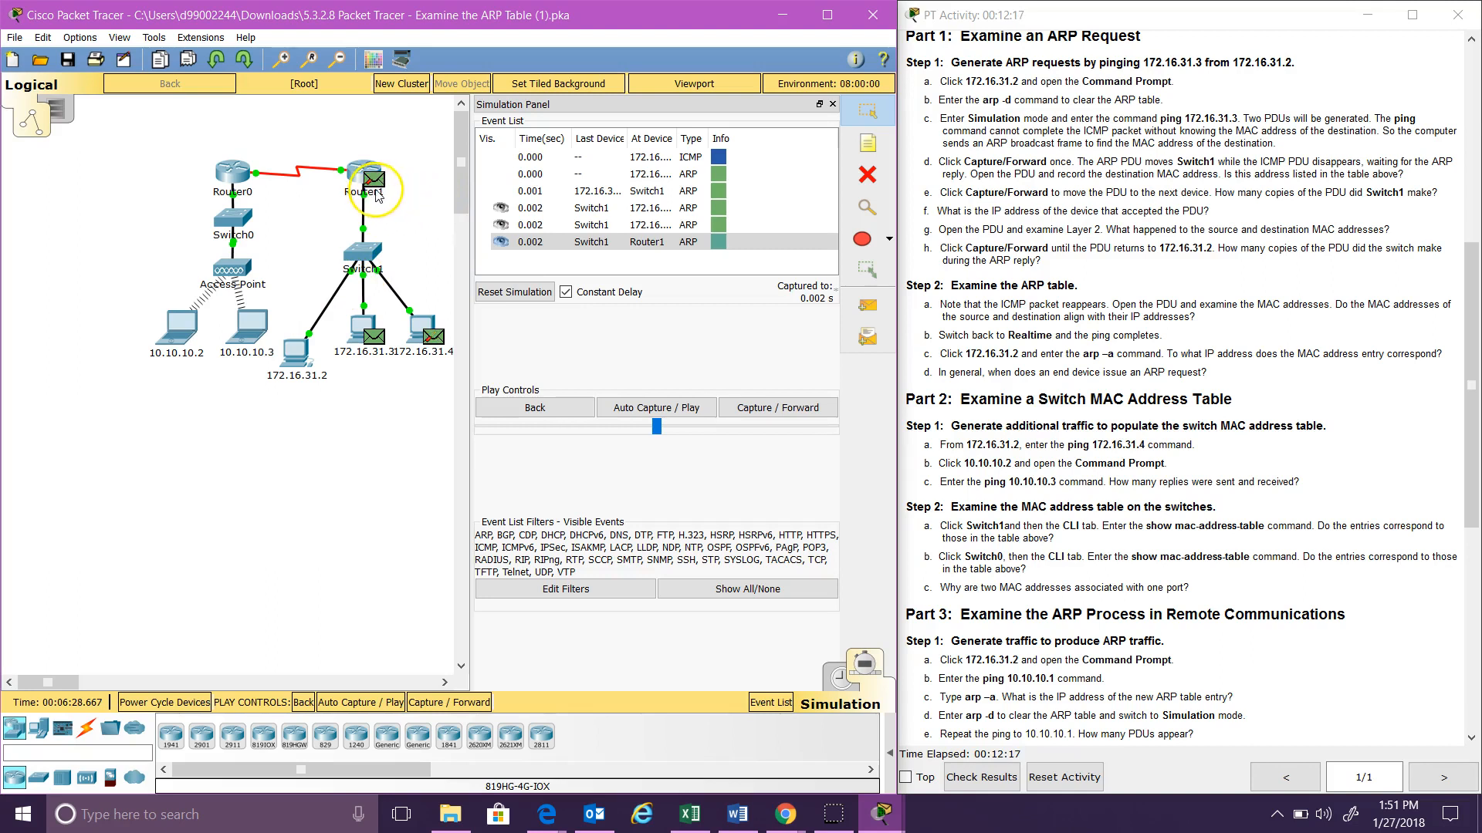
Step: Open the ARP PDU at 172.16.31.4, examine its OSI layers, and close the PDU information
mouse_move(433, 343)
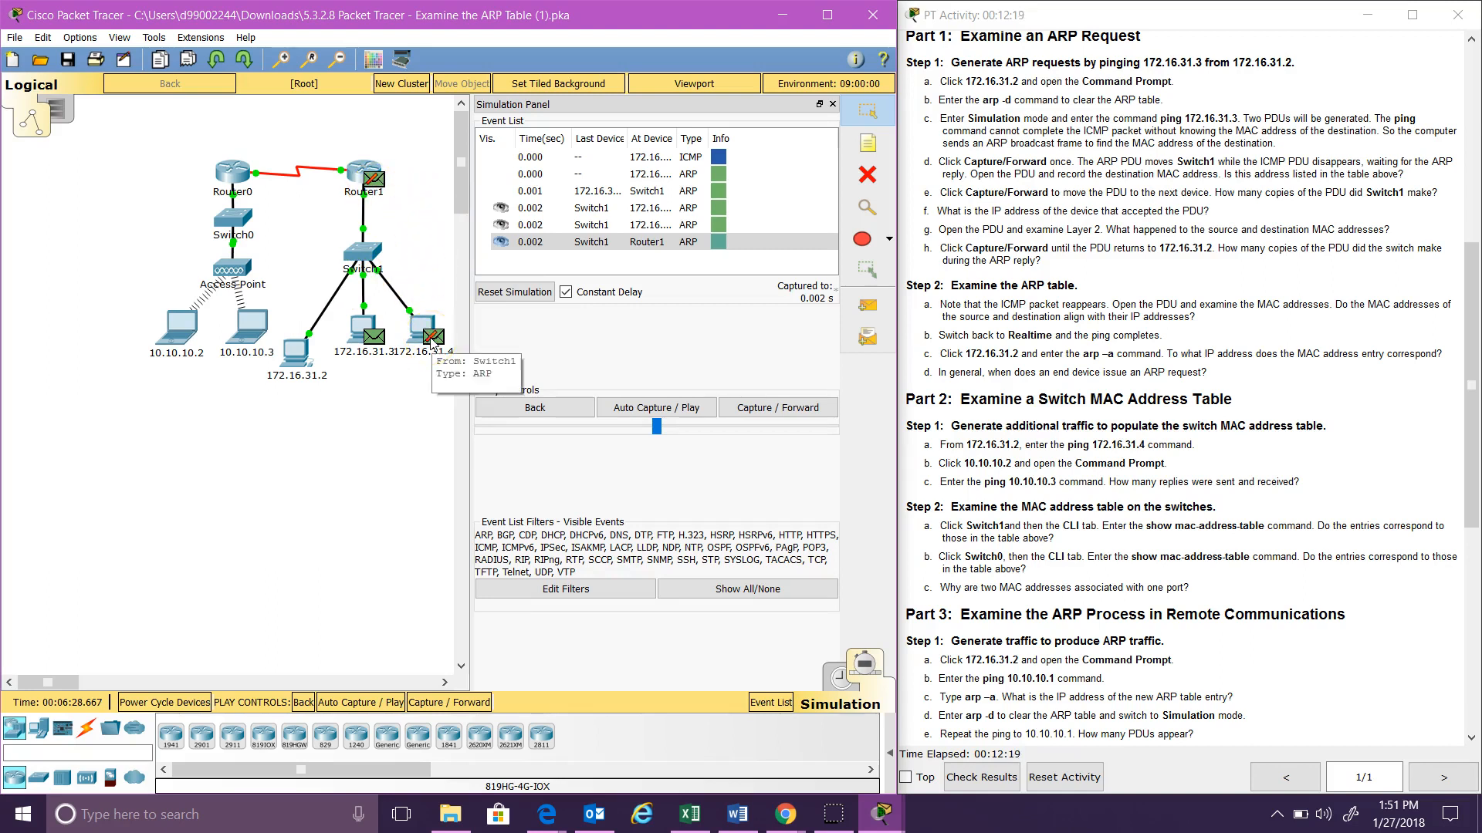
left_click(433, 338)
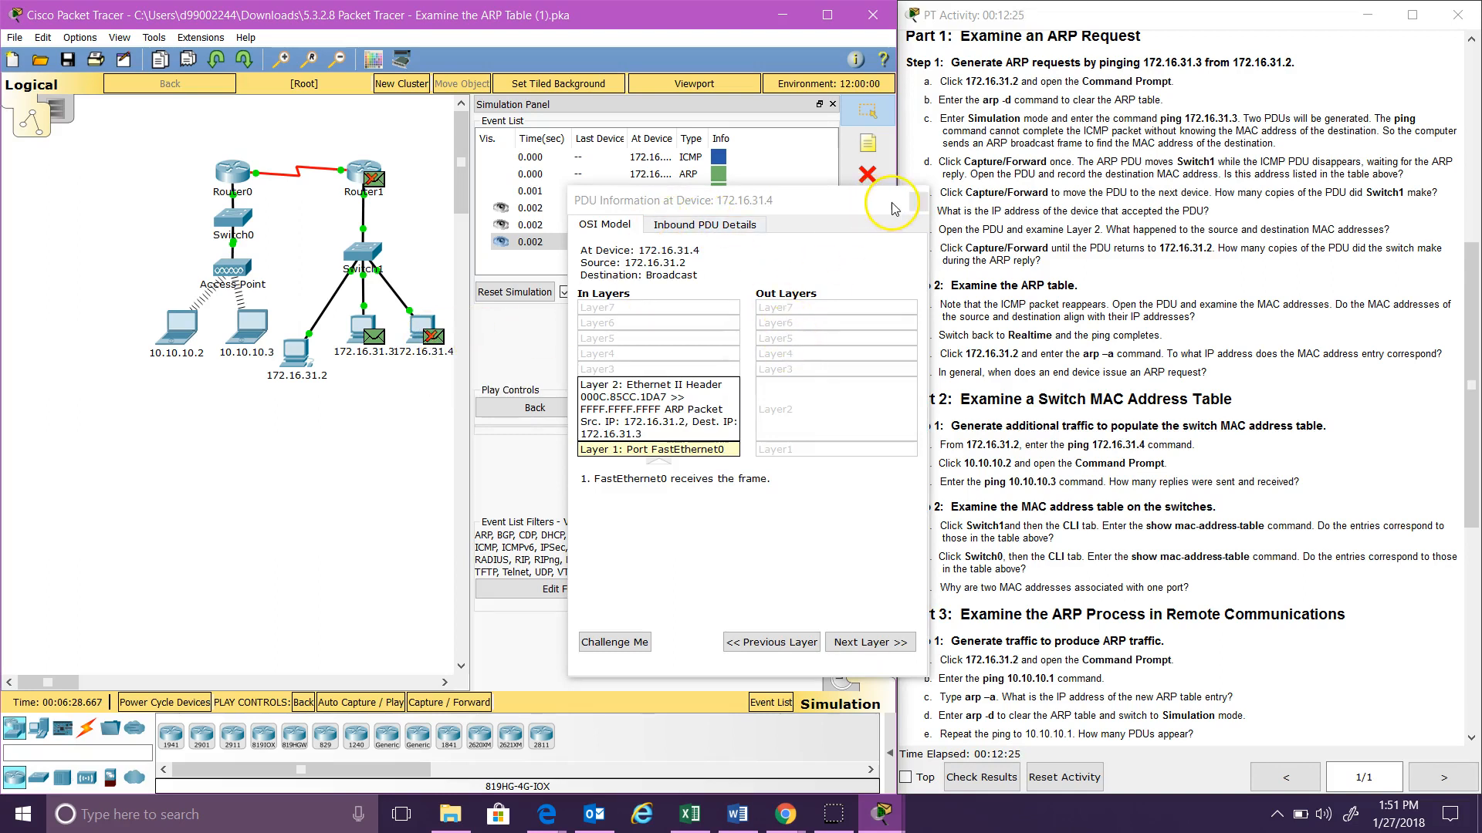
left_click(918, 202)
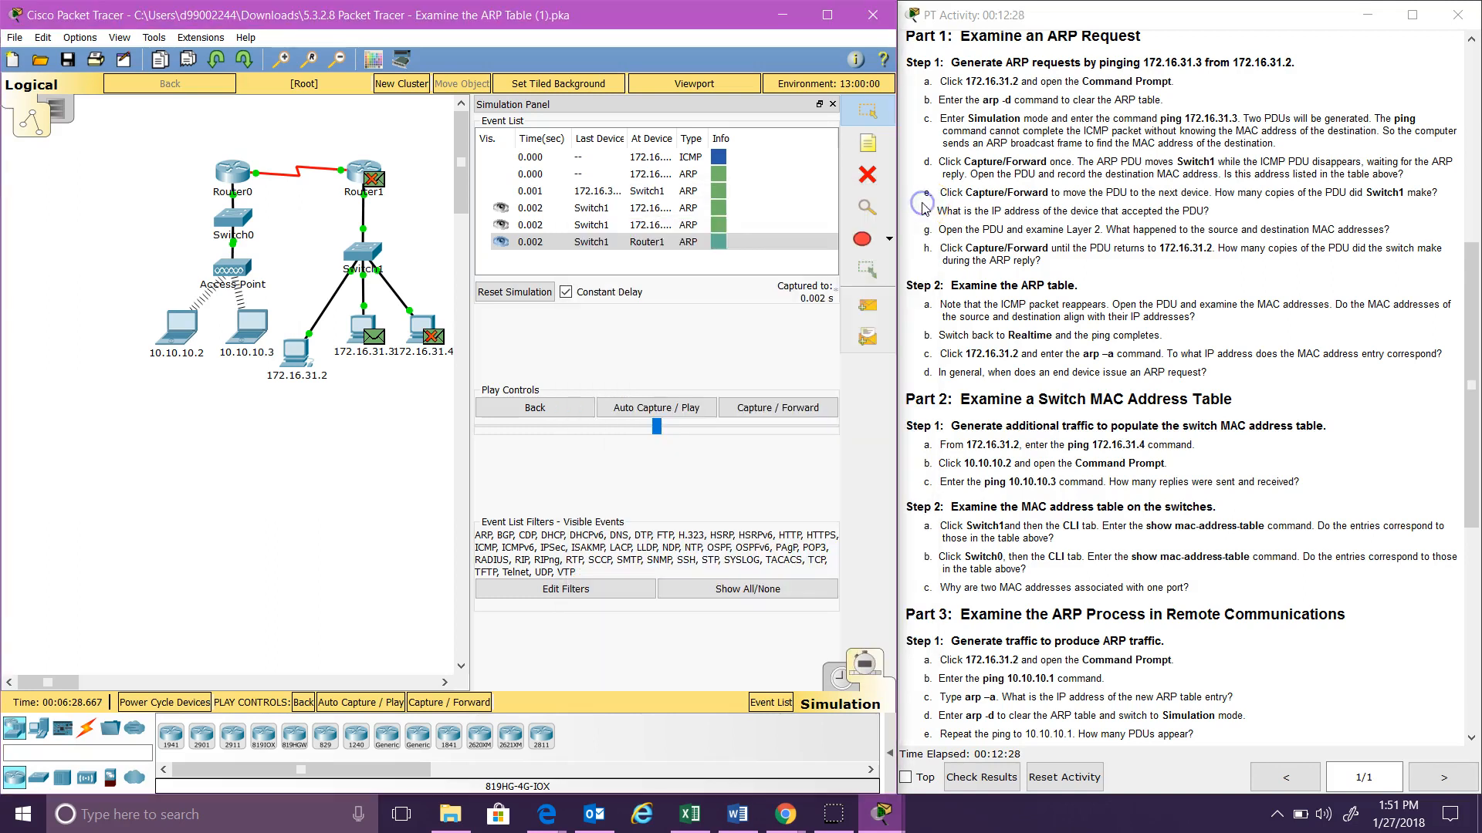
Step: Open the ARP PDU at 172.16.31.3 and compare the MAC addresses in its inbound and outbound details
left_click(374, 339)
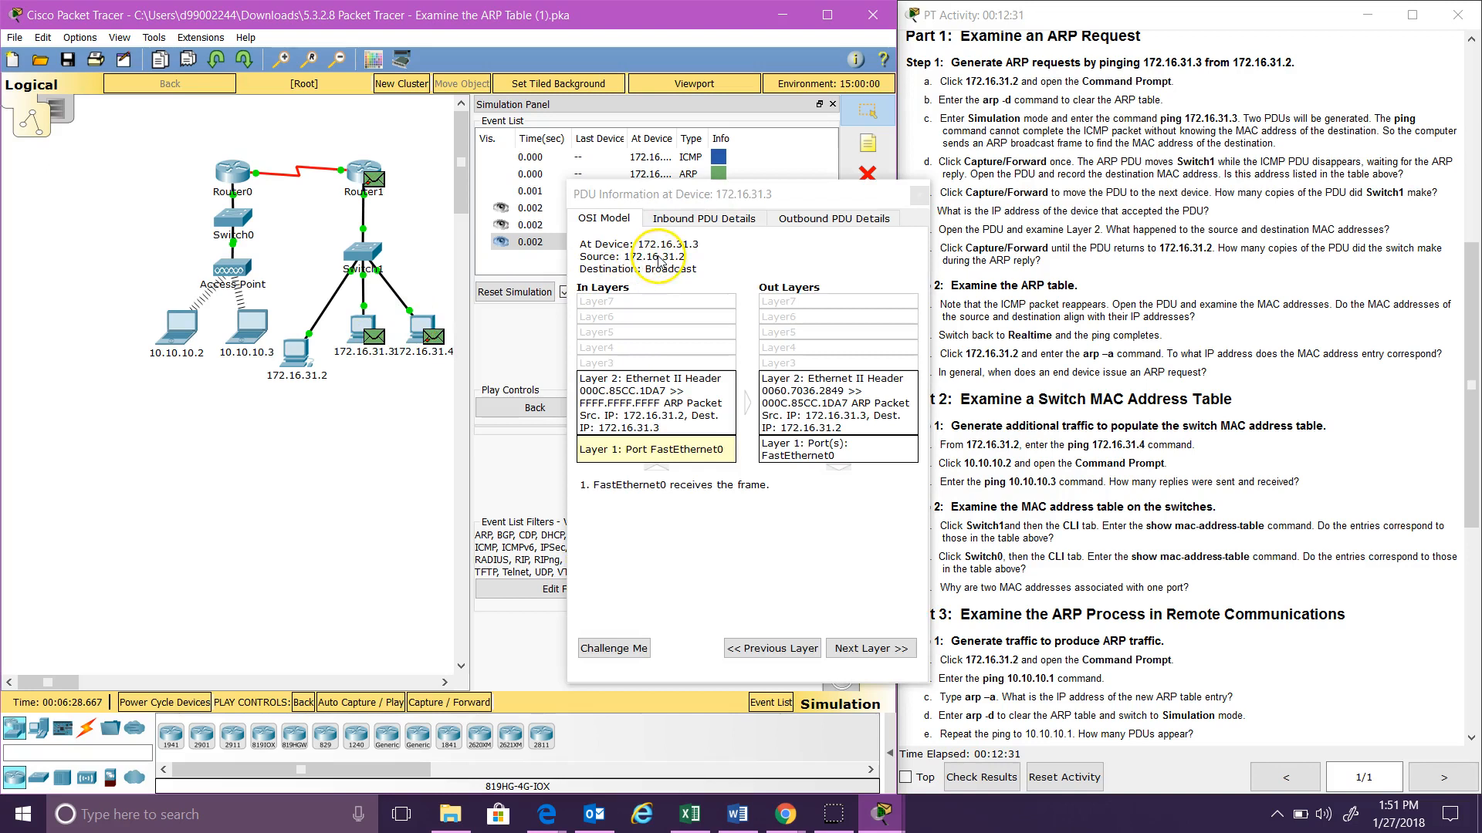
left_click(698, 220)
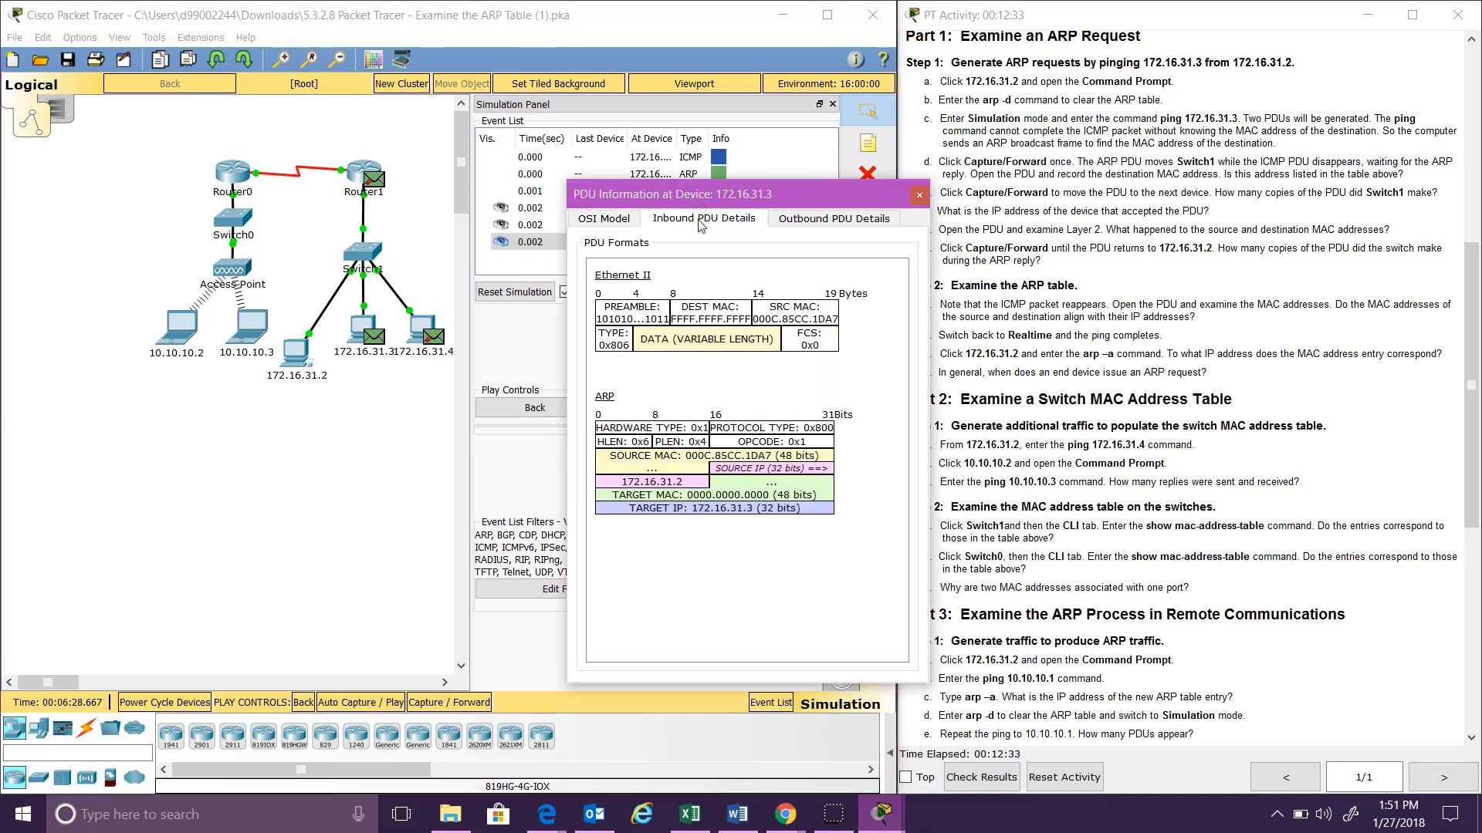
left_click(821, 223)
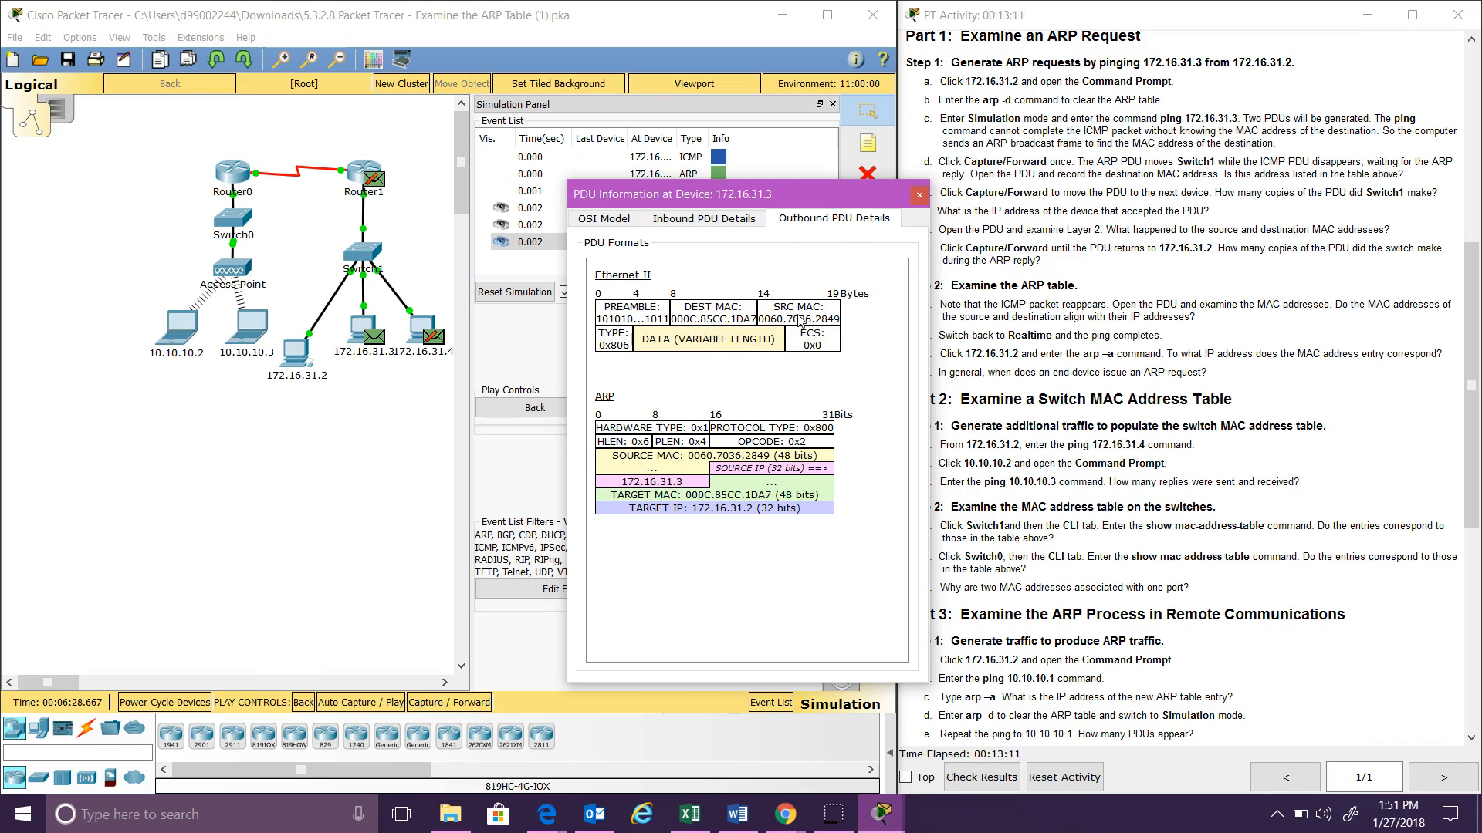
left_click(919, 196)
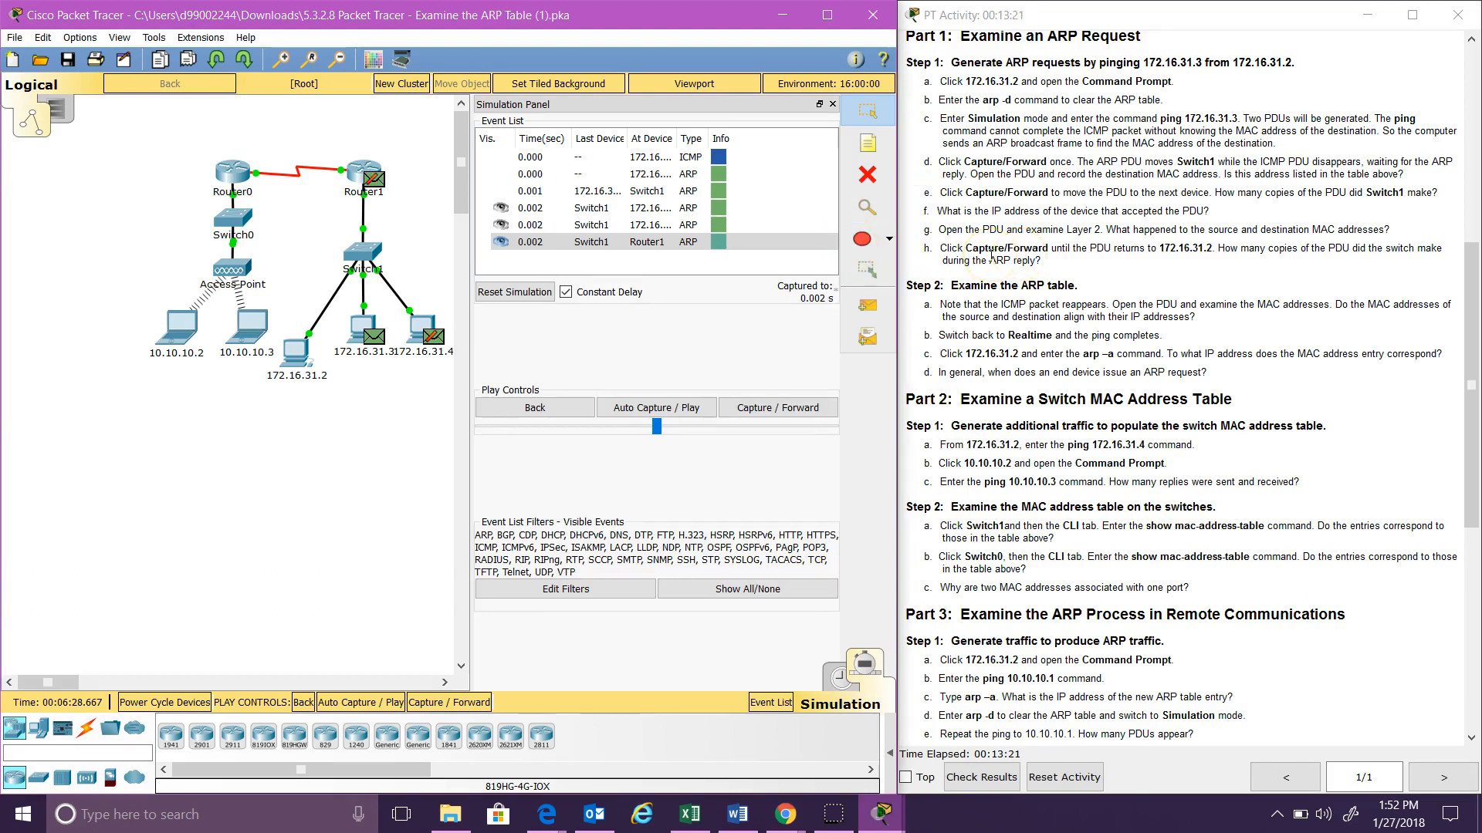
Step: Advance the simulation by two Capture / Forward steps and examine the MAC addresses of the ICMP PDU at 172.16.31.2
left_click(768, 413)
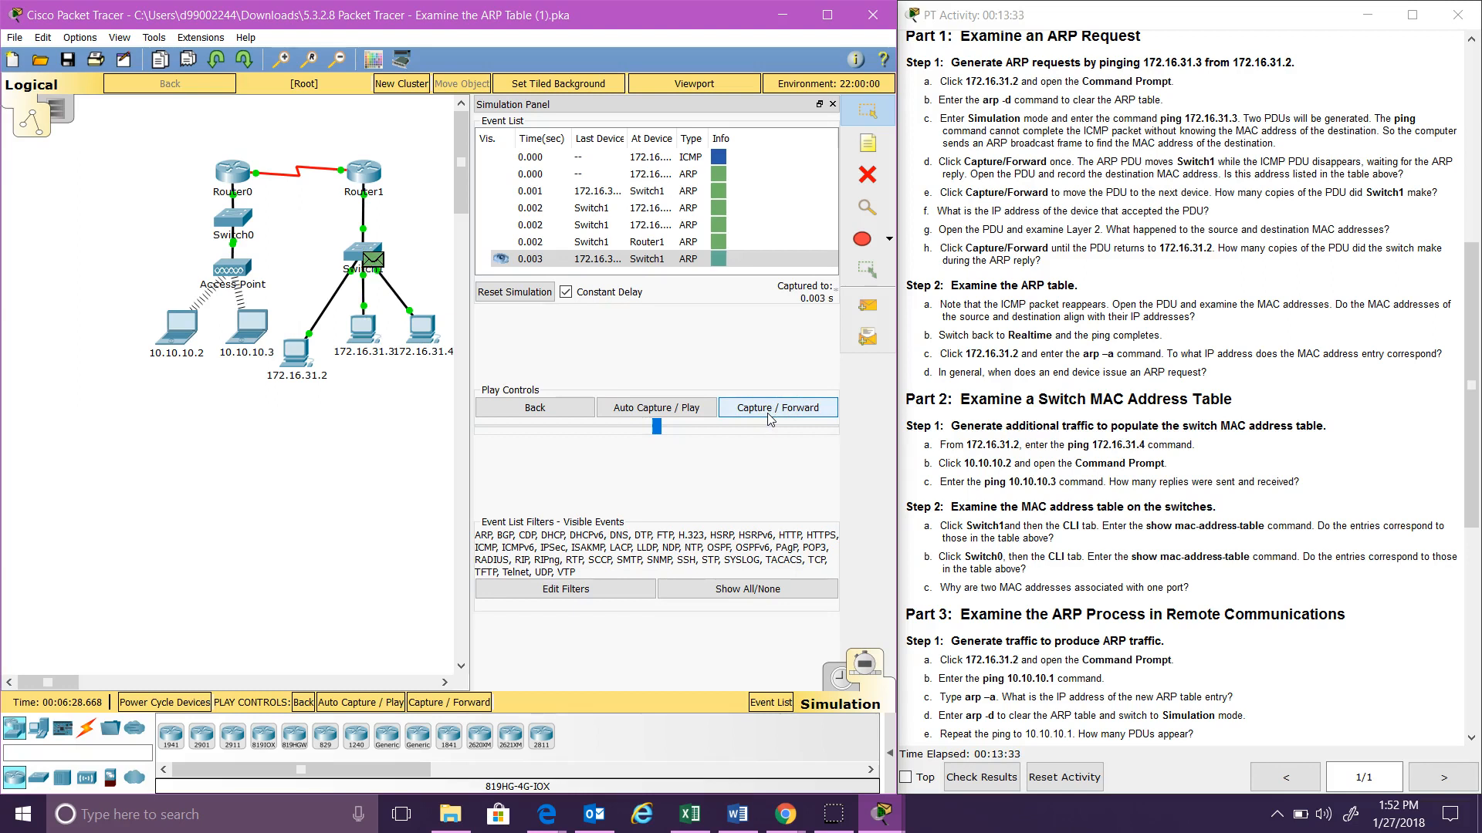
left_click(768, 418)
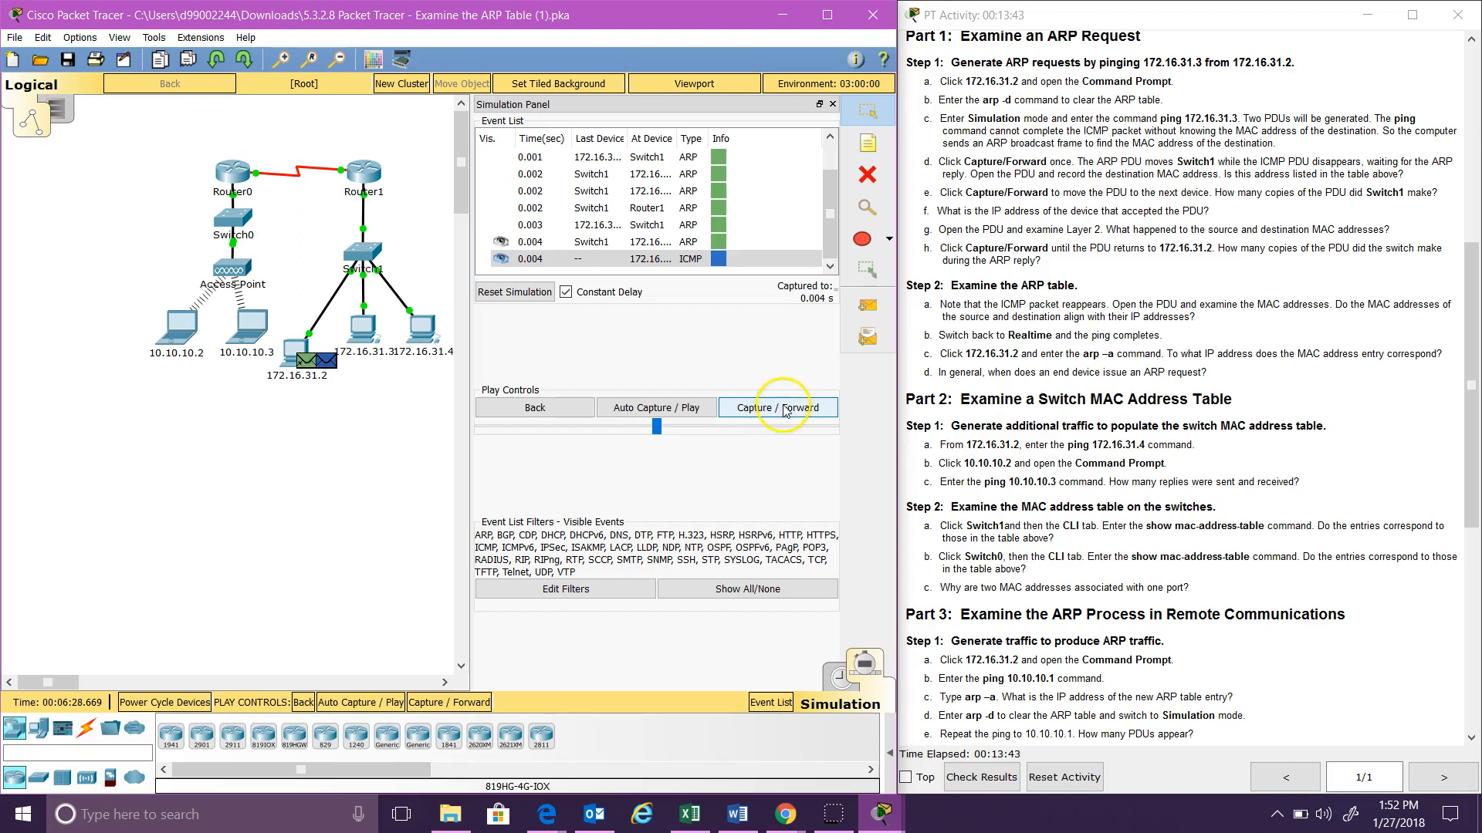
left_click(325, 366)
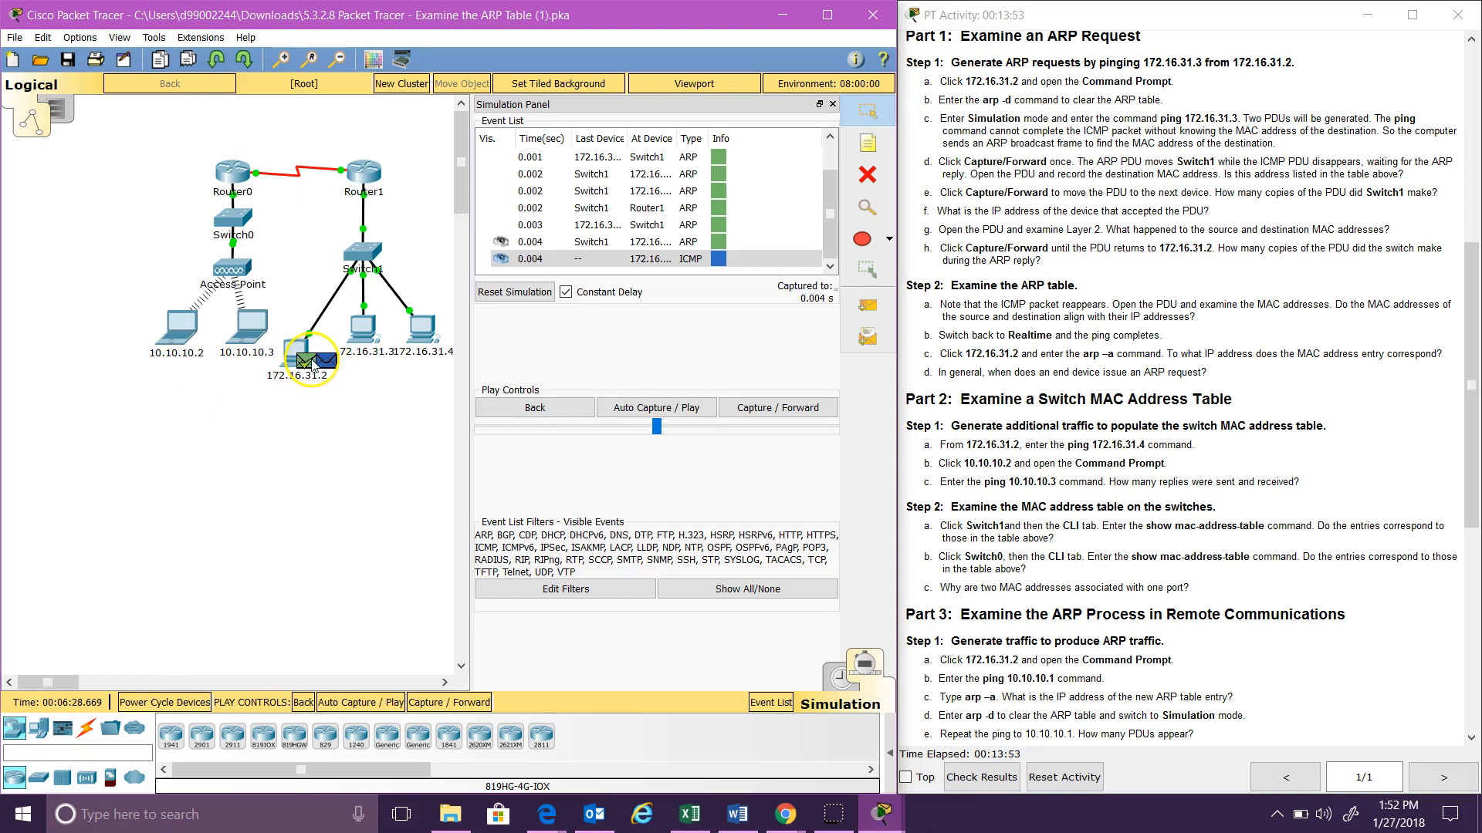
mouse_move(312, 369)
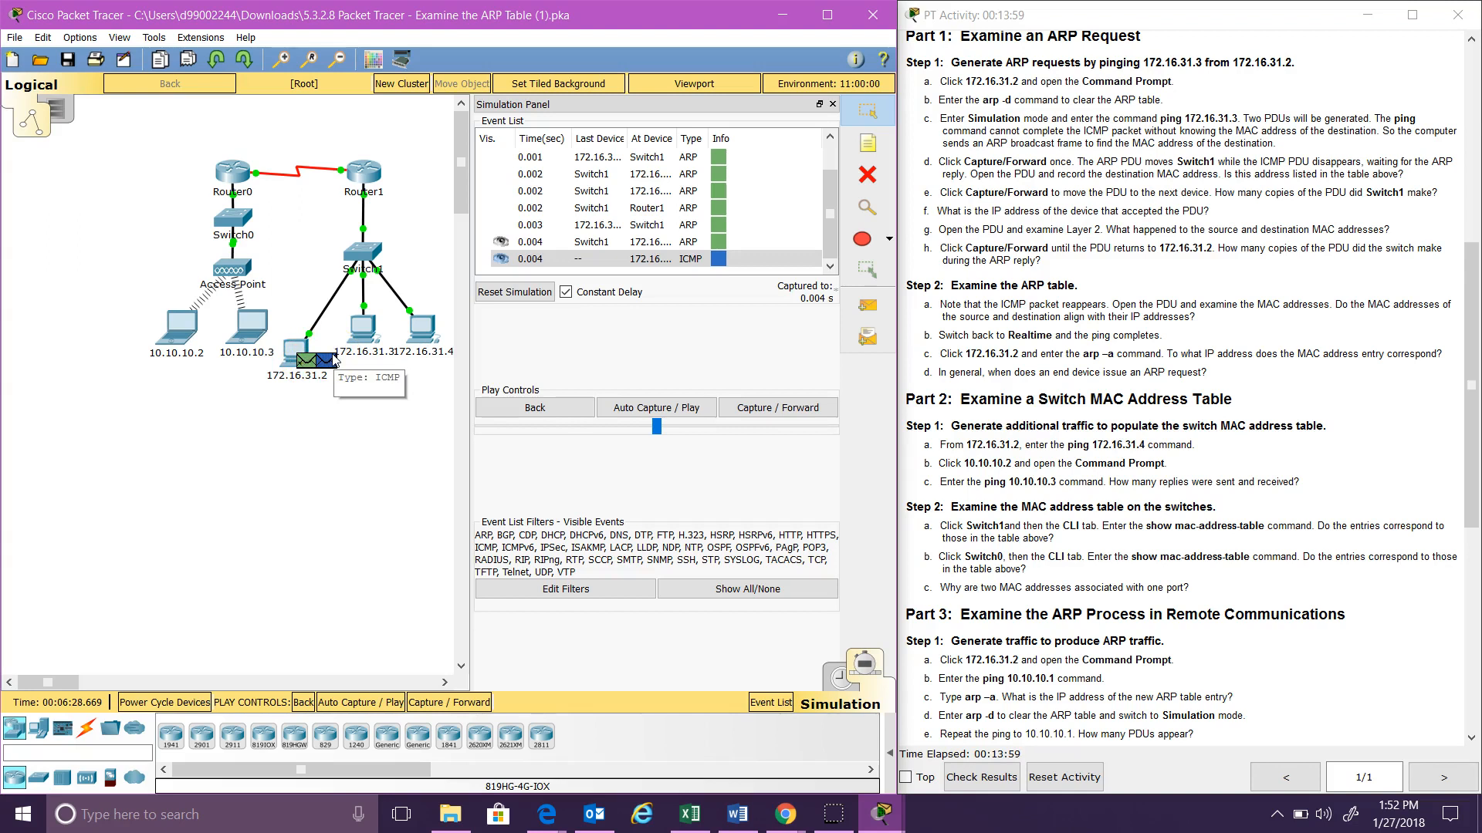
left_click(324, 370)
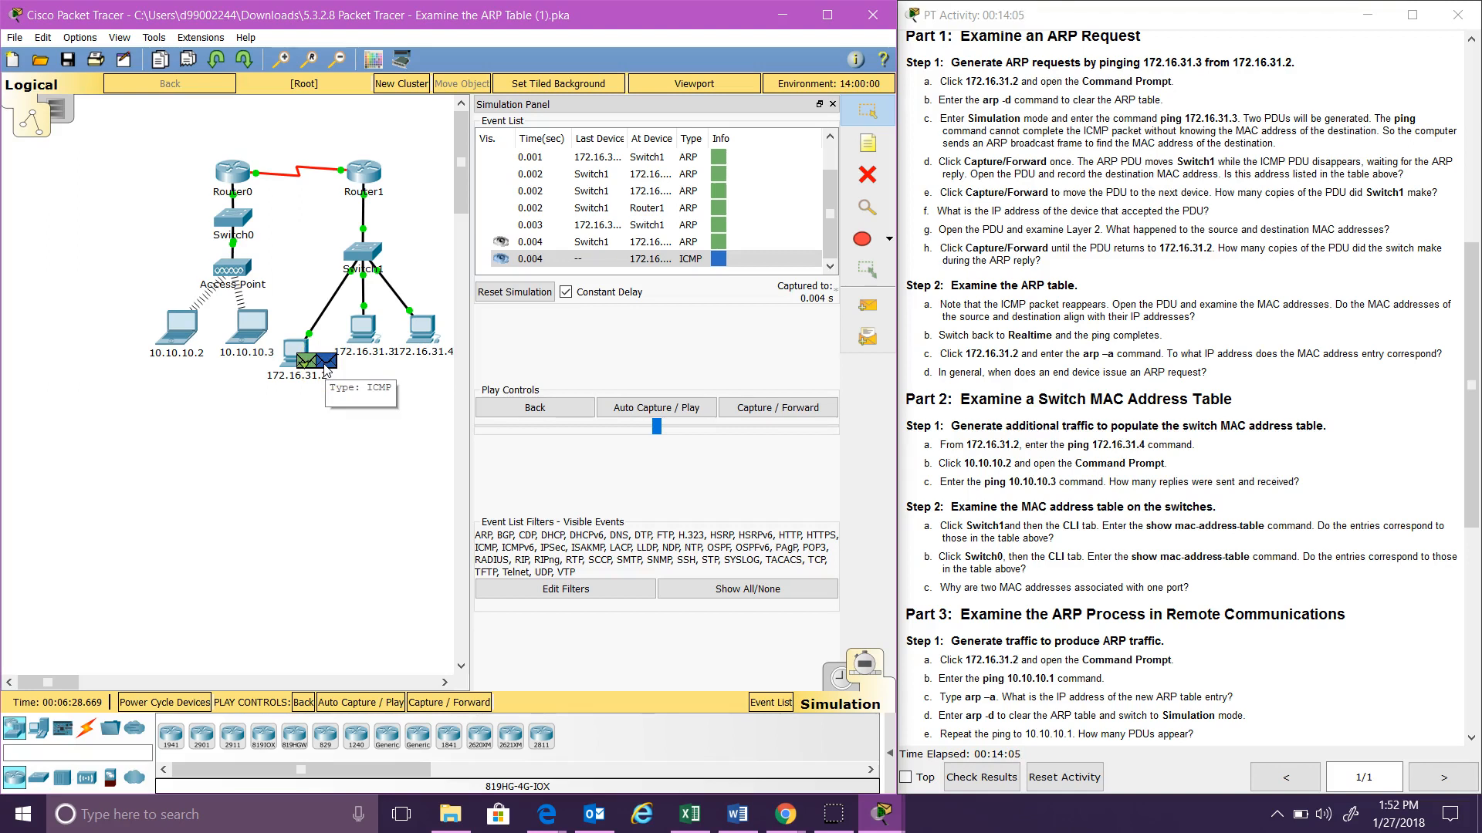
left_click(325, 370)
left_click(543, 415)
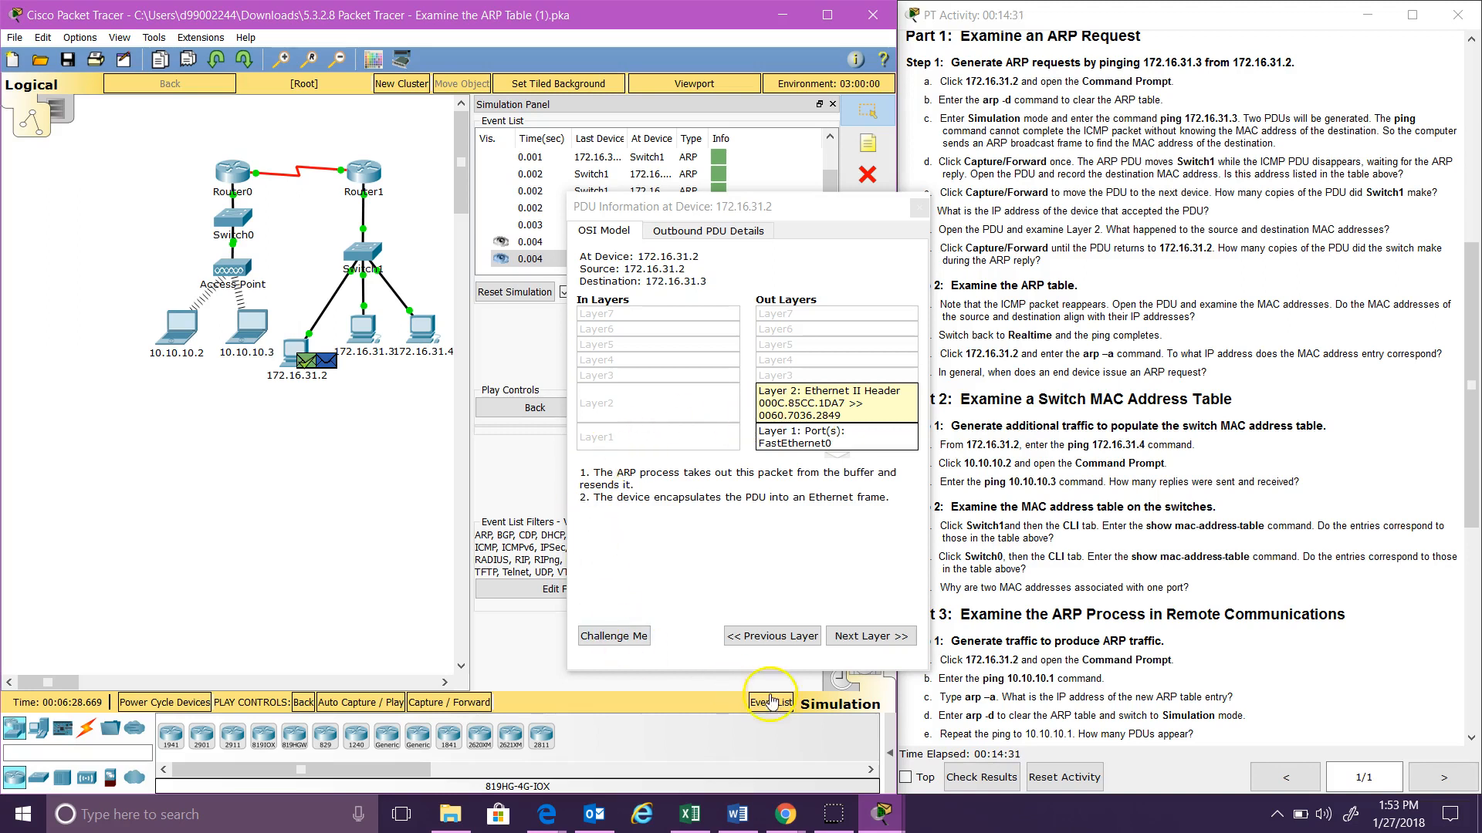
Step: Switch back to Realtime mode and run arp -a in the Command Prompt of 172.16.31.2
left_click(842, 683)
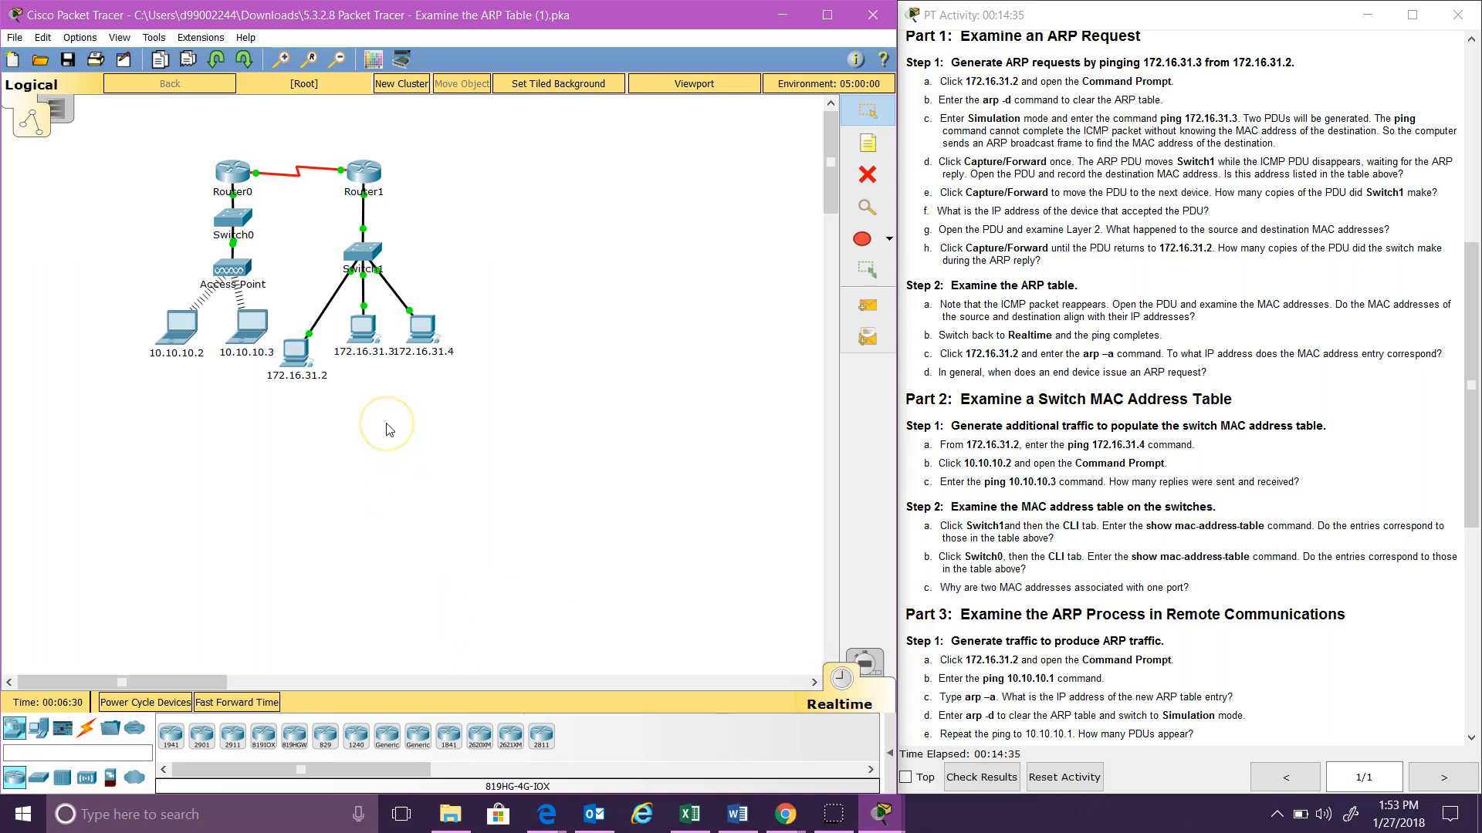
left_click(301, 363)
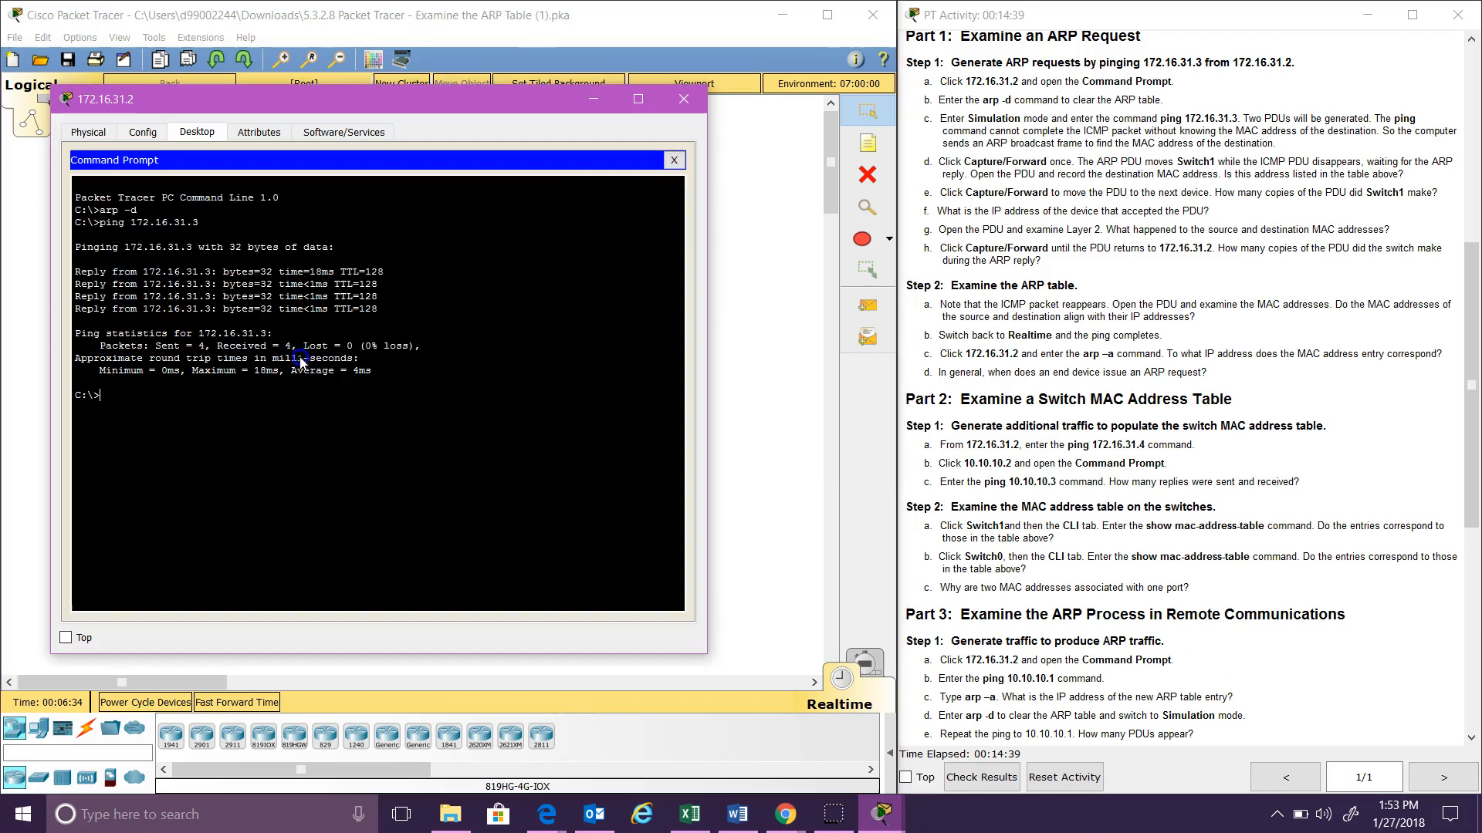
left_click(274, 434)
left_click(198, 424)
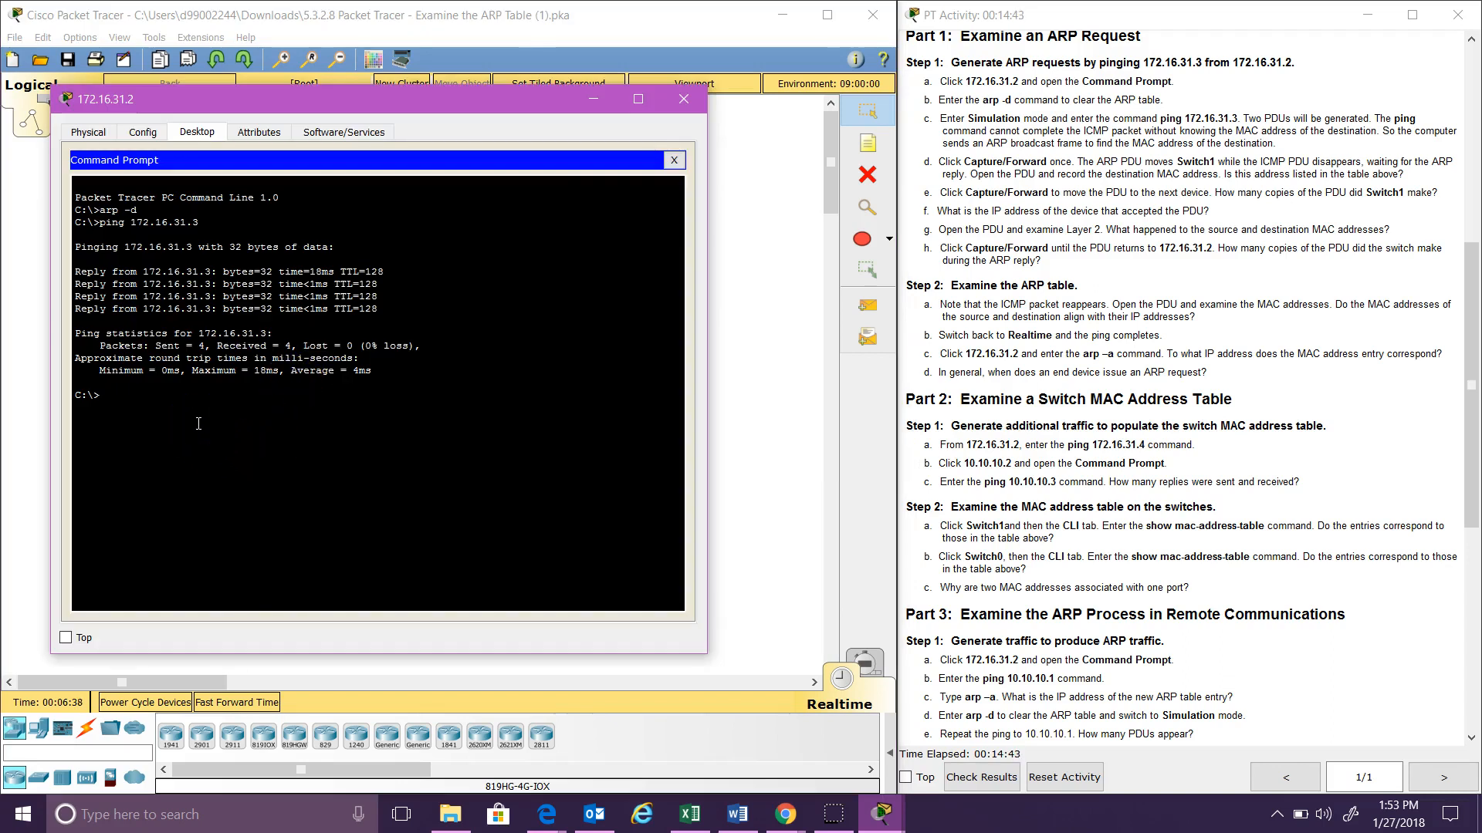
type("arp -a")
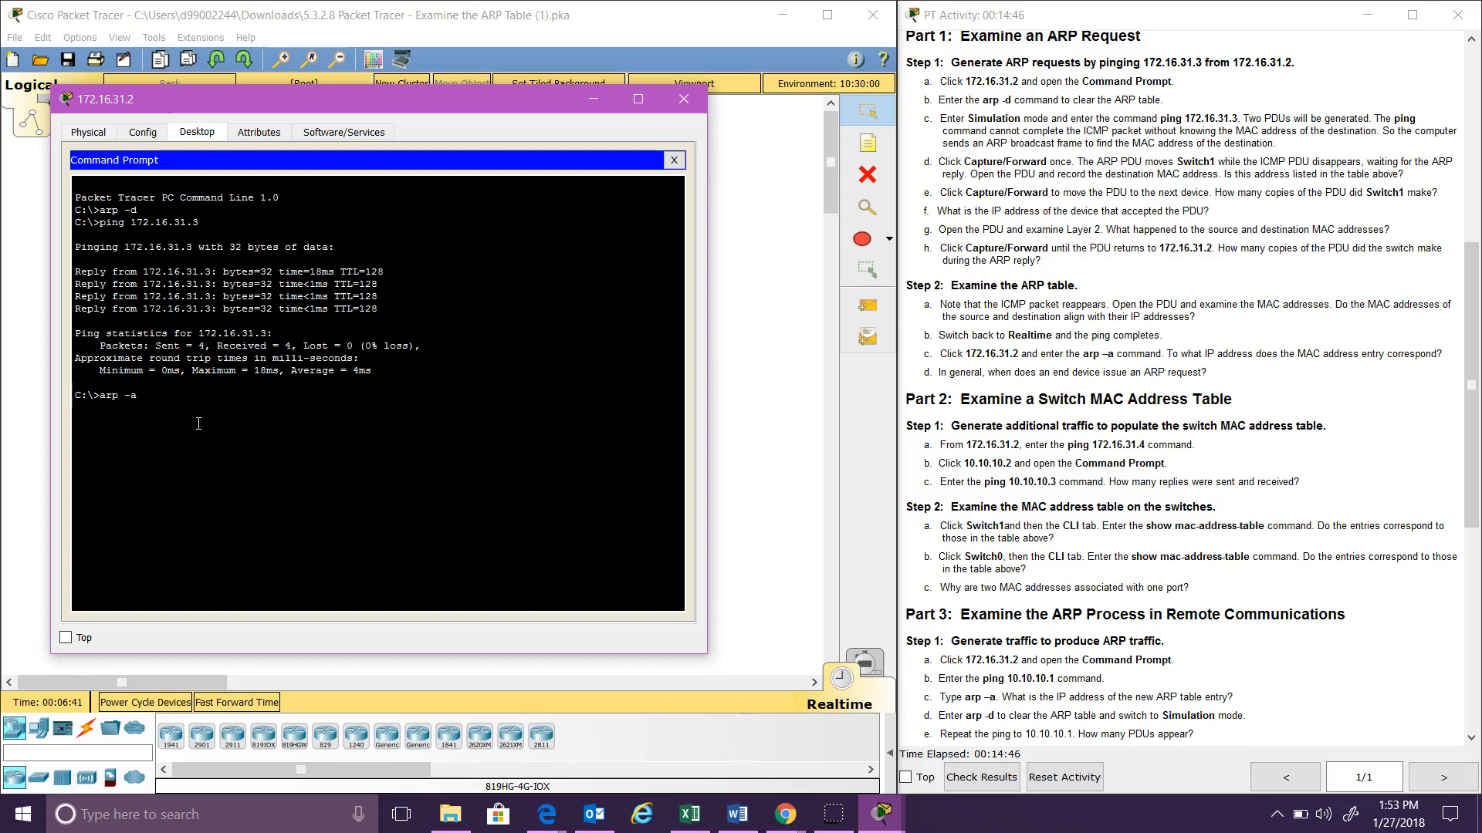
key("Return")
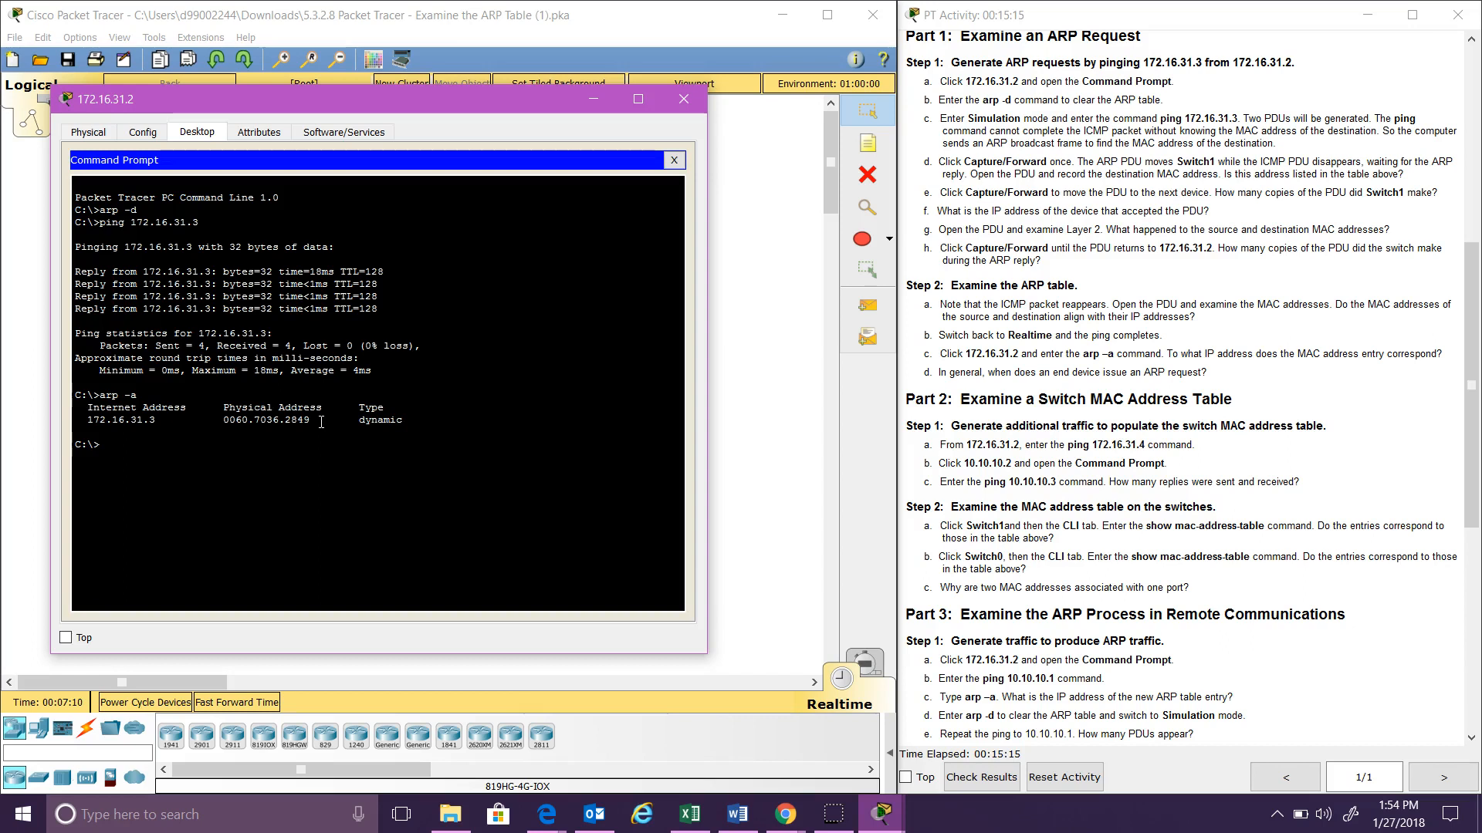
left_click(683, 98)
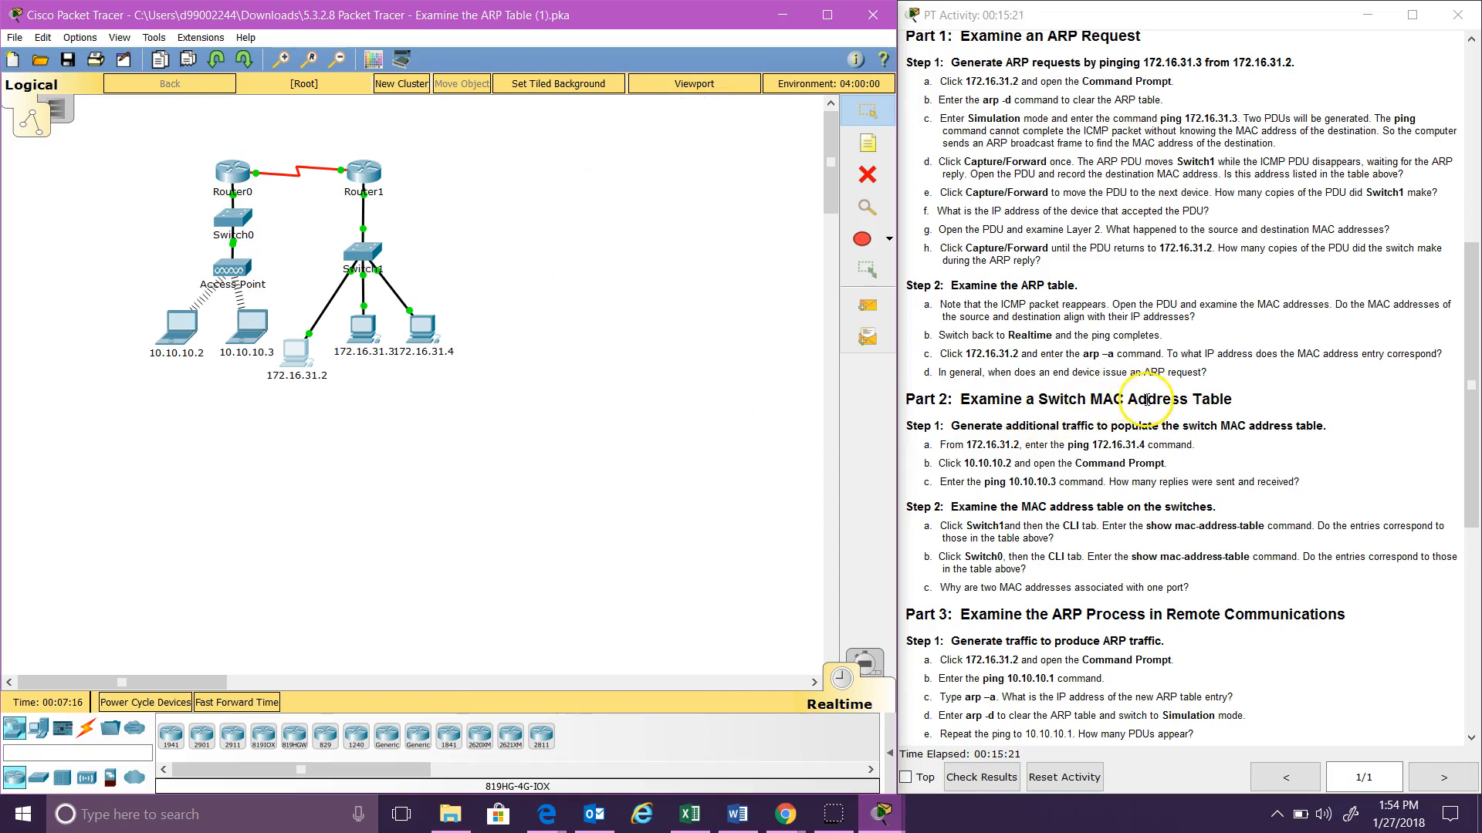
Step: Reopen the Command Prompt of 172.16.31.2 and examine the IP and MAC addresses of its ARP table entry
left_click(28, 777)
left_click(289, 363)
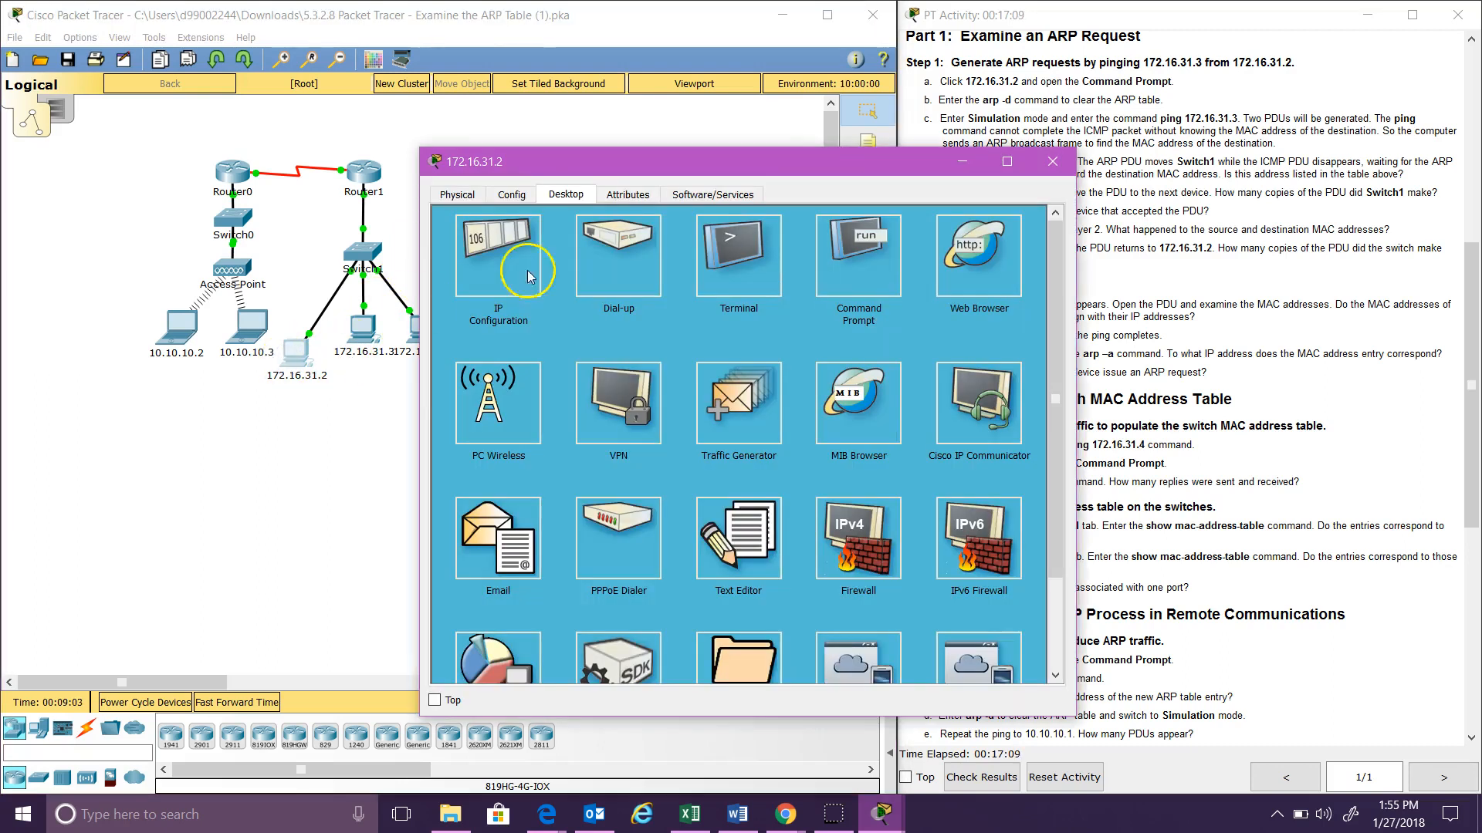
left_click(884, 277)
left_click(510, 496)
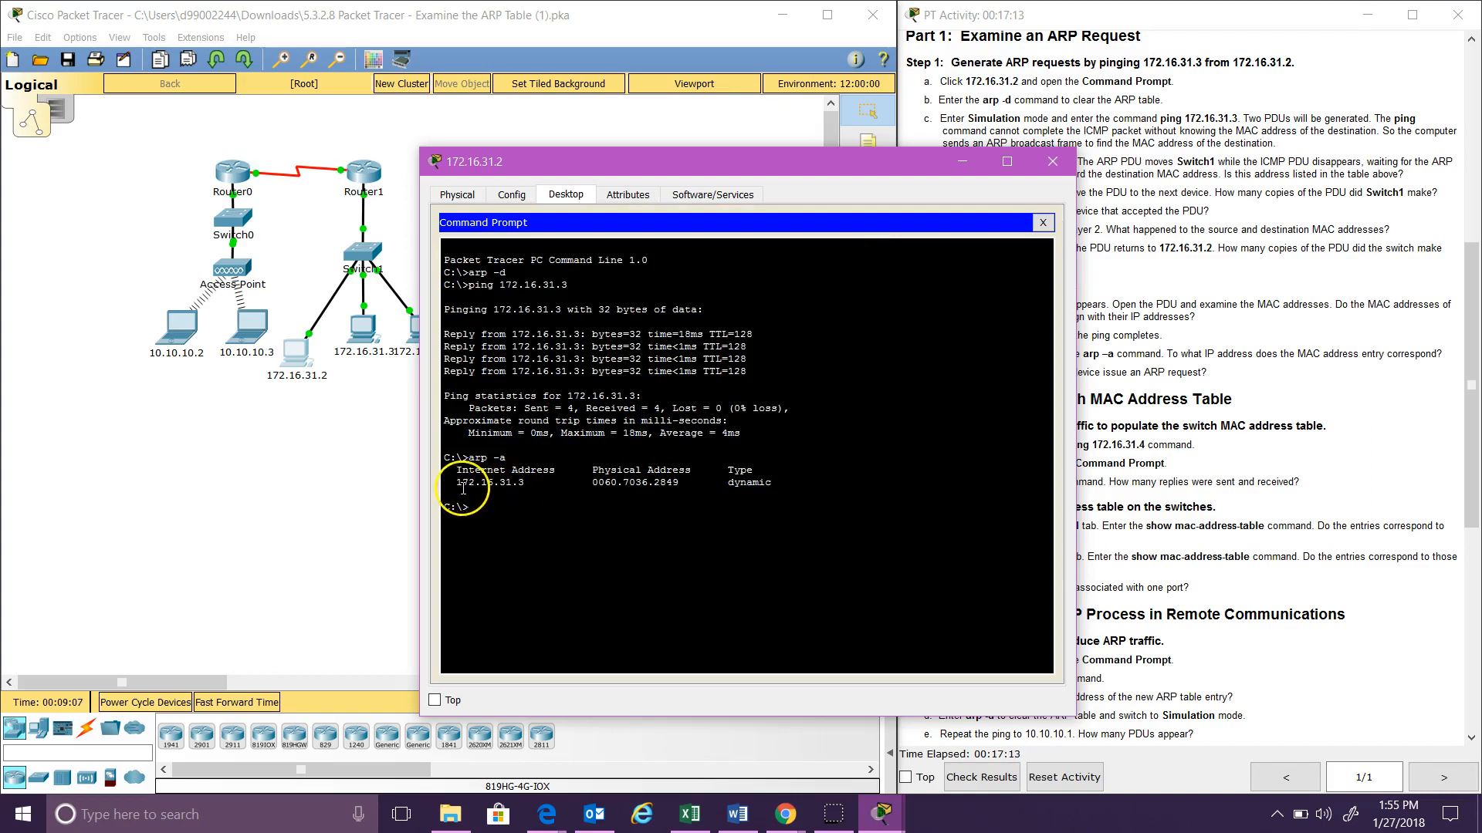
left_click_drag(462, 480, 679, 484)
left_click(589, 484)
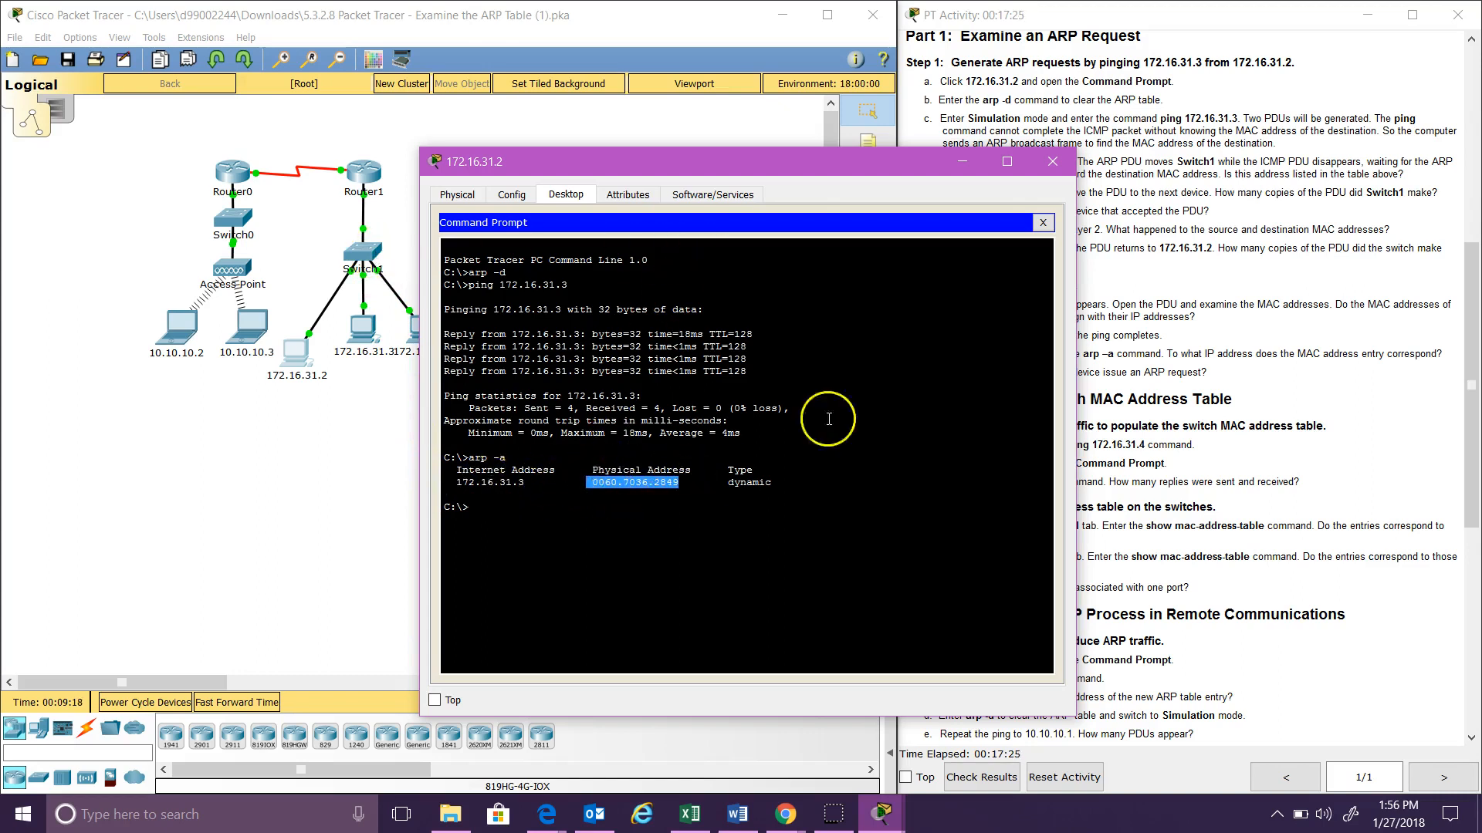
left_click(1052, 161)
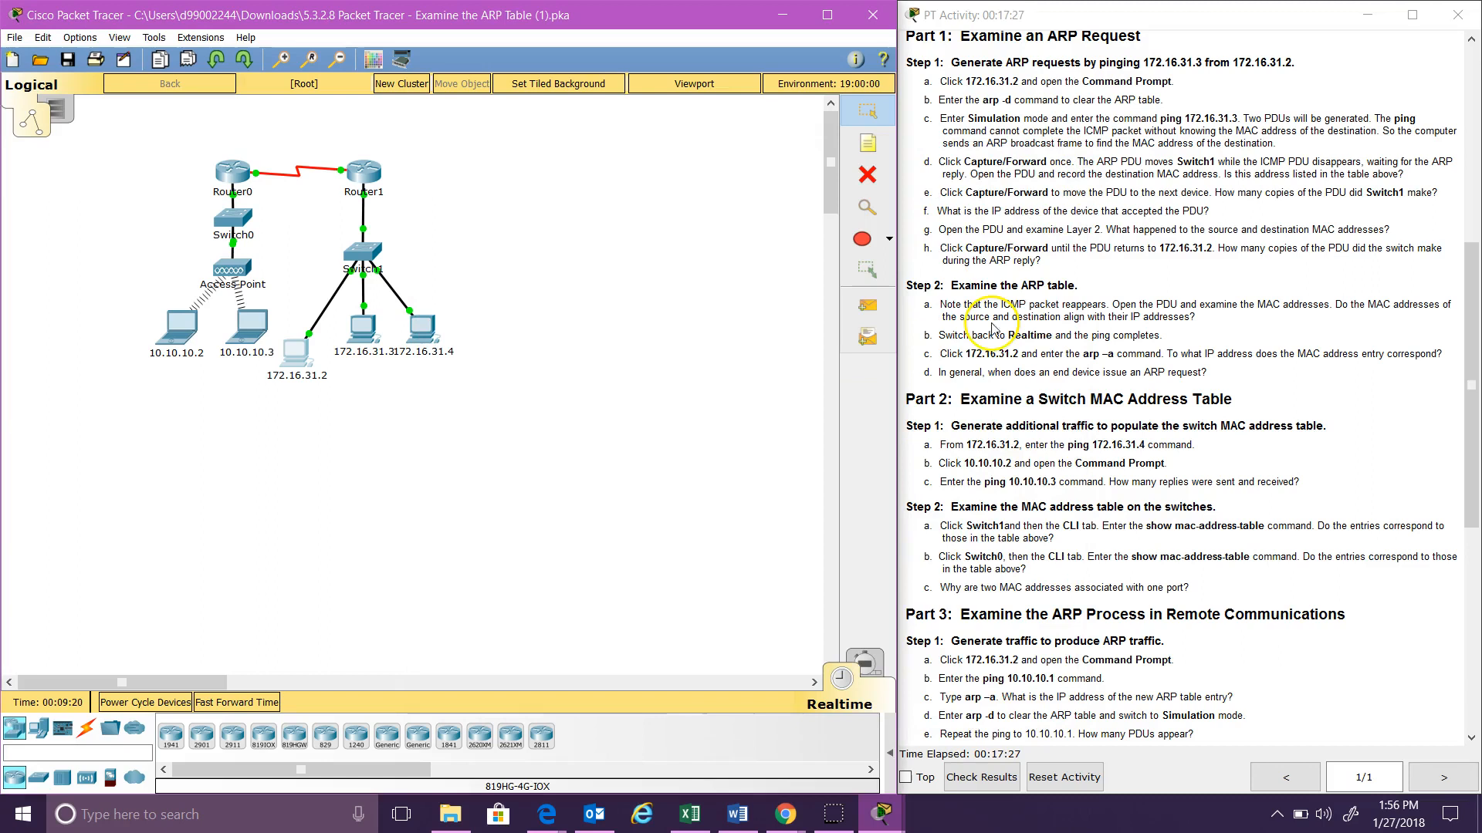
Step: Following Part 2 of the instructions, ping 172.16.31.4 from the Command Prompt of 172.16.31.2 and close the device window
left_click(1039, 385)
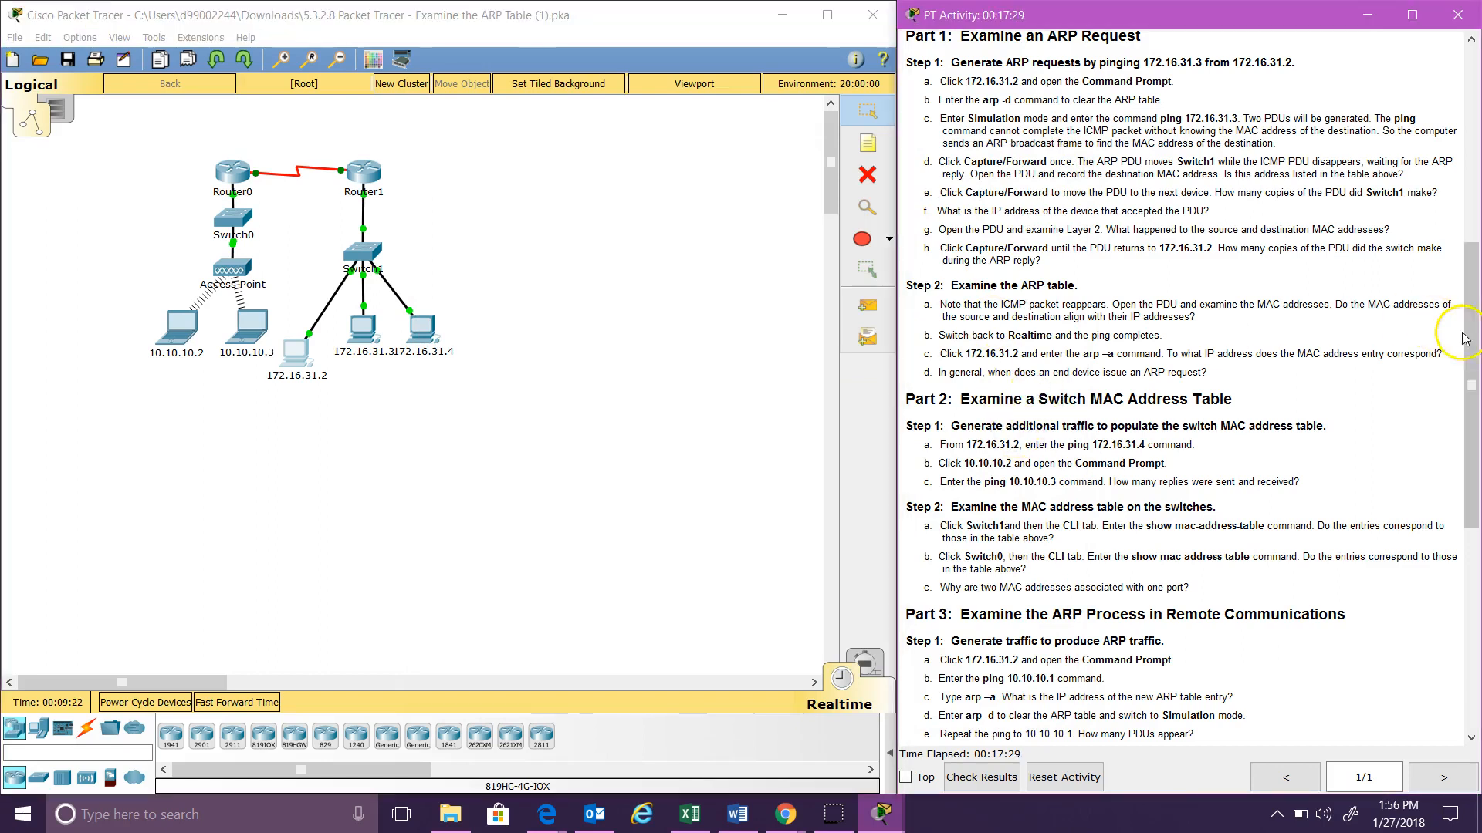
left_click_drag(1468, 340, 1475, 468)
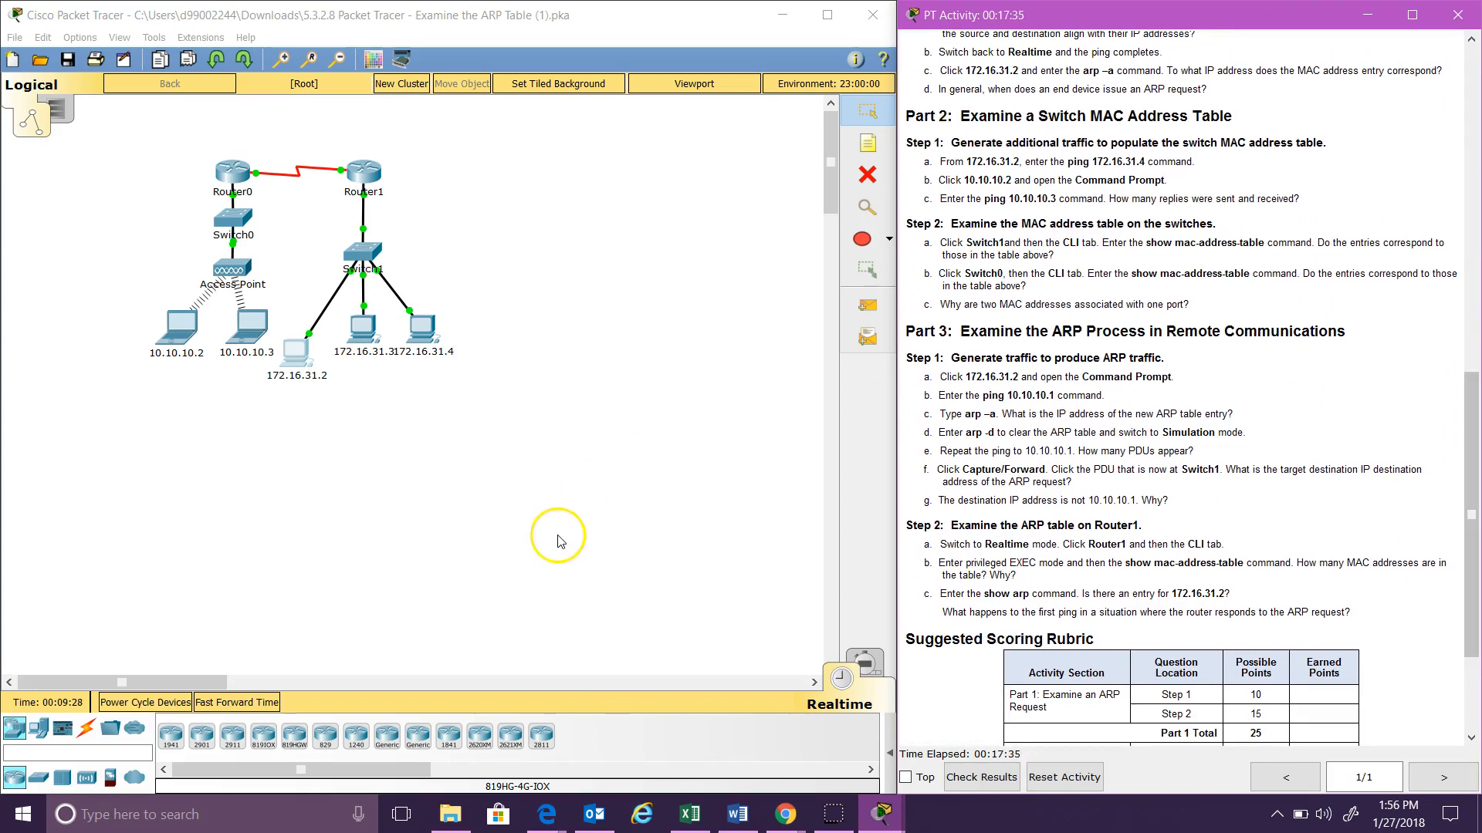
left_click(294, 361)
left_click(926, 182)
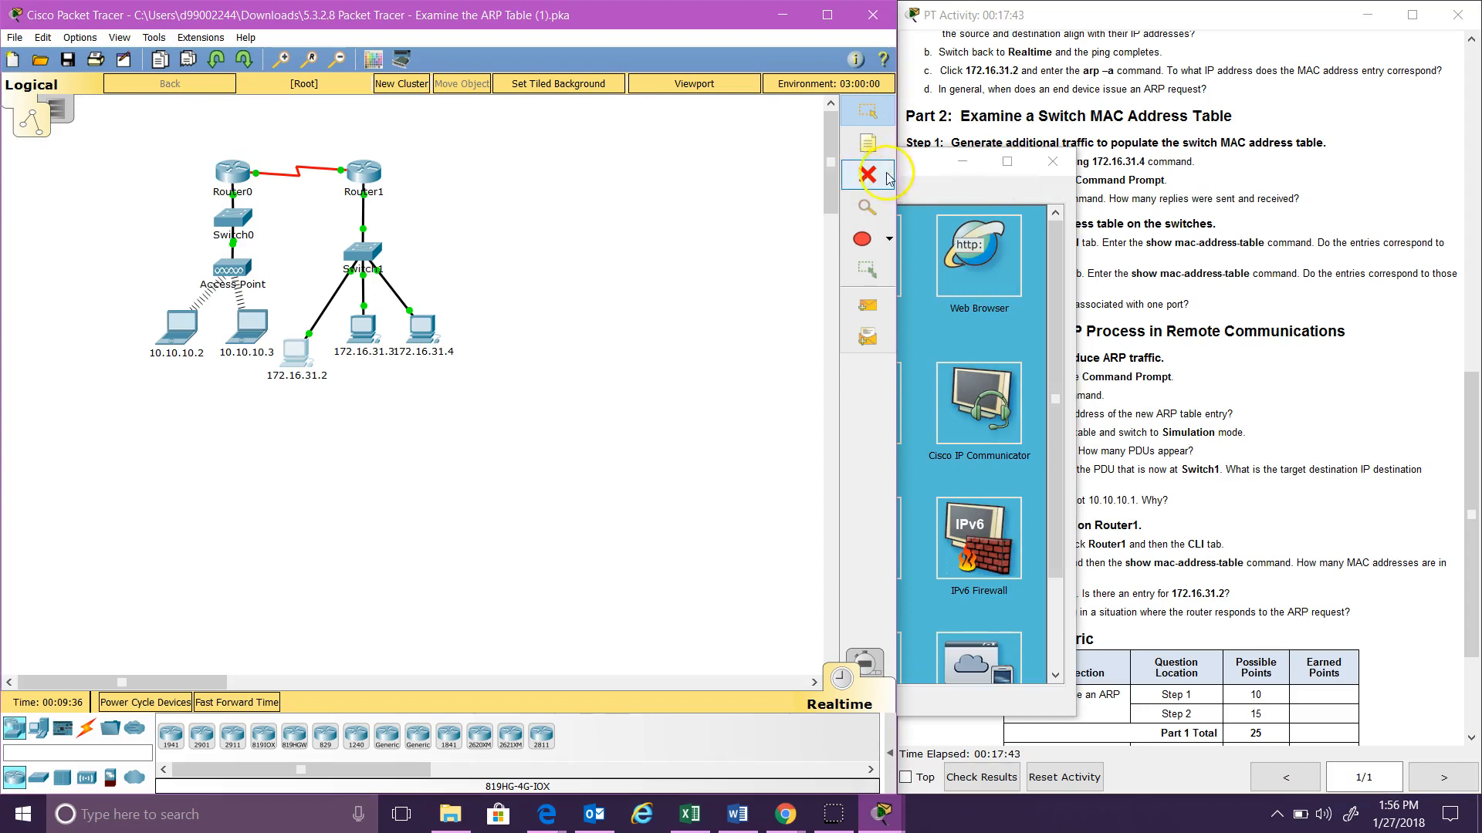
left_click_drag(926, 166, 671, 142)
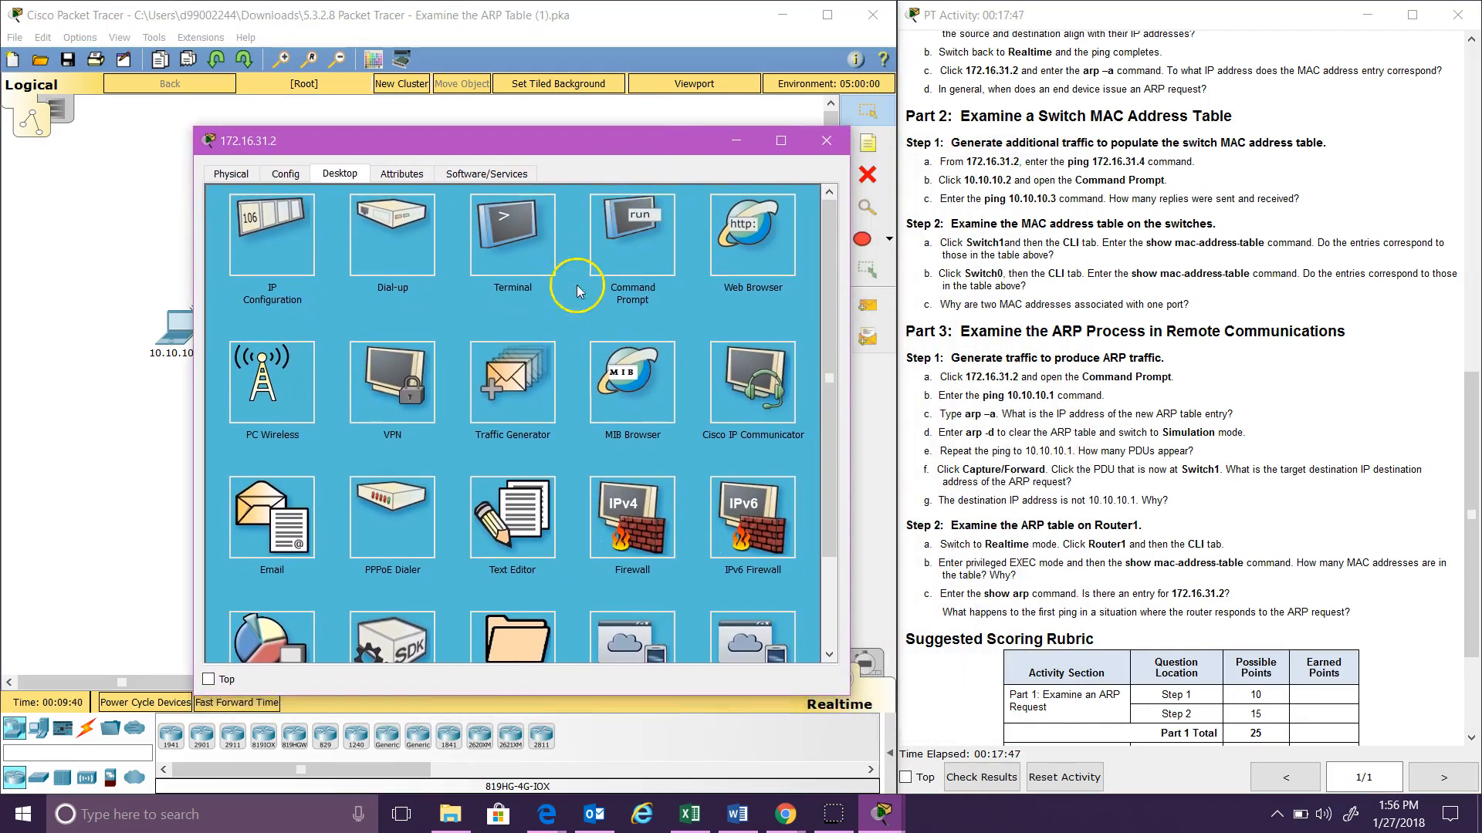
left_click(632, 236)
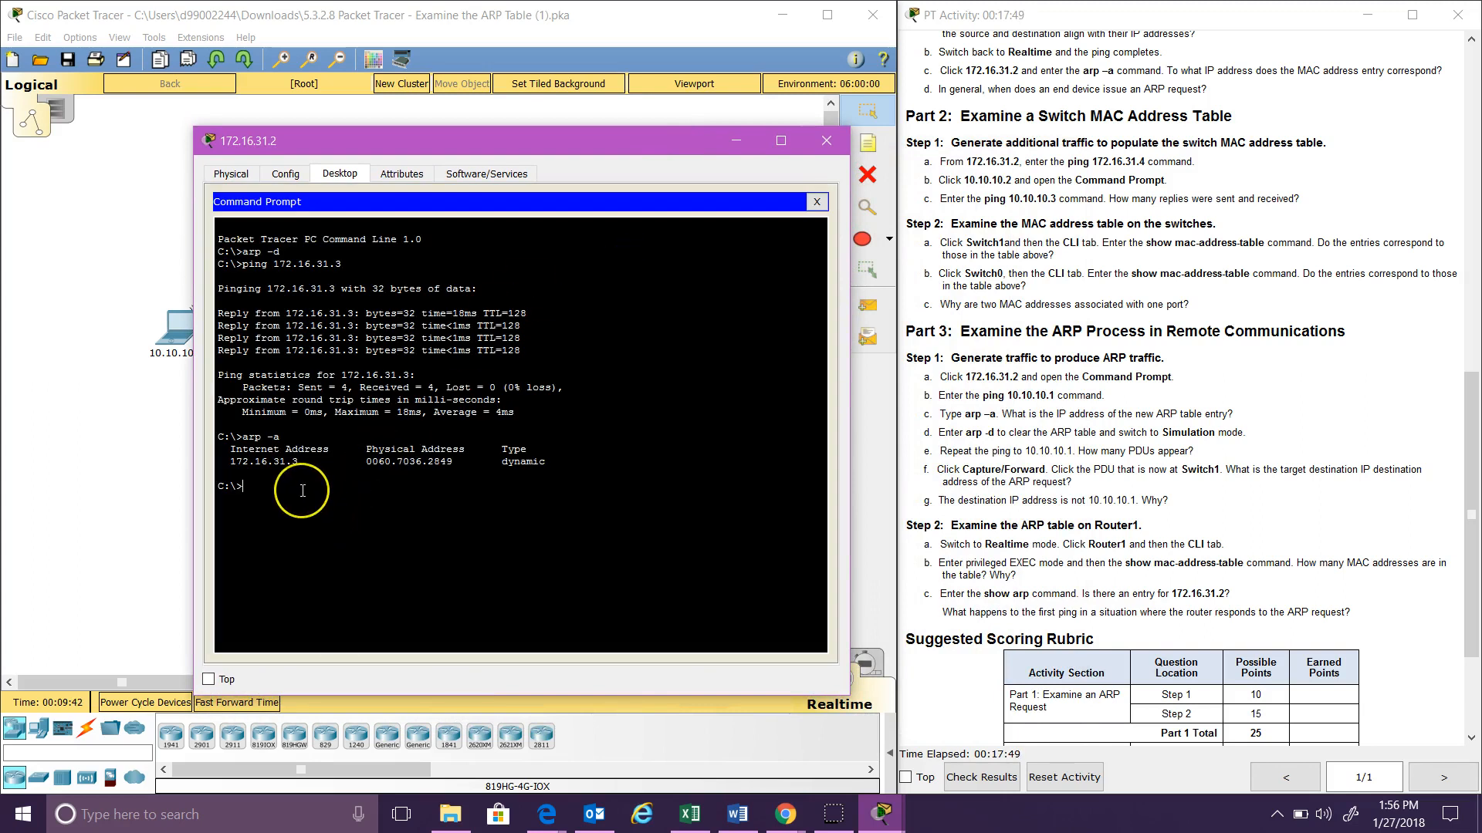
type("ping 172.16.31.4")
key("Return")
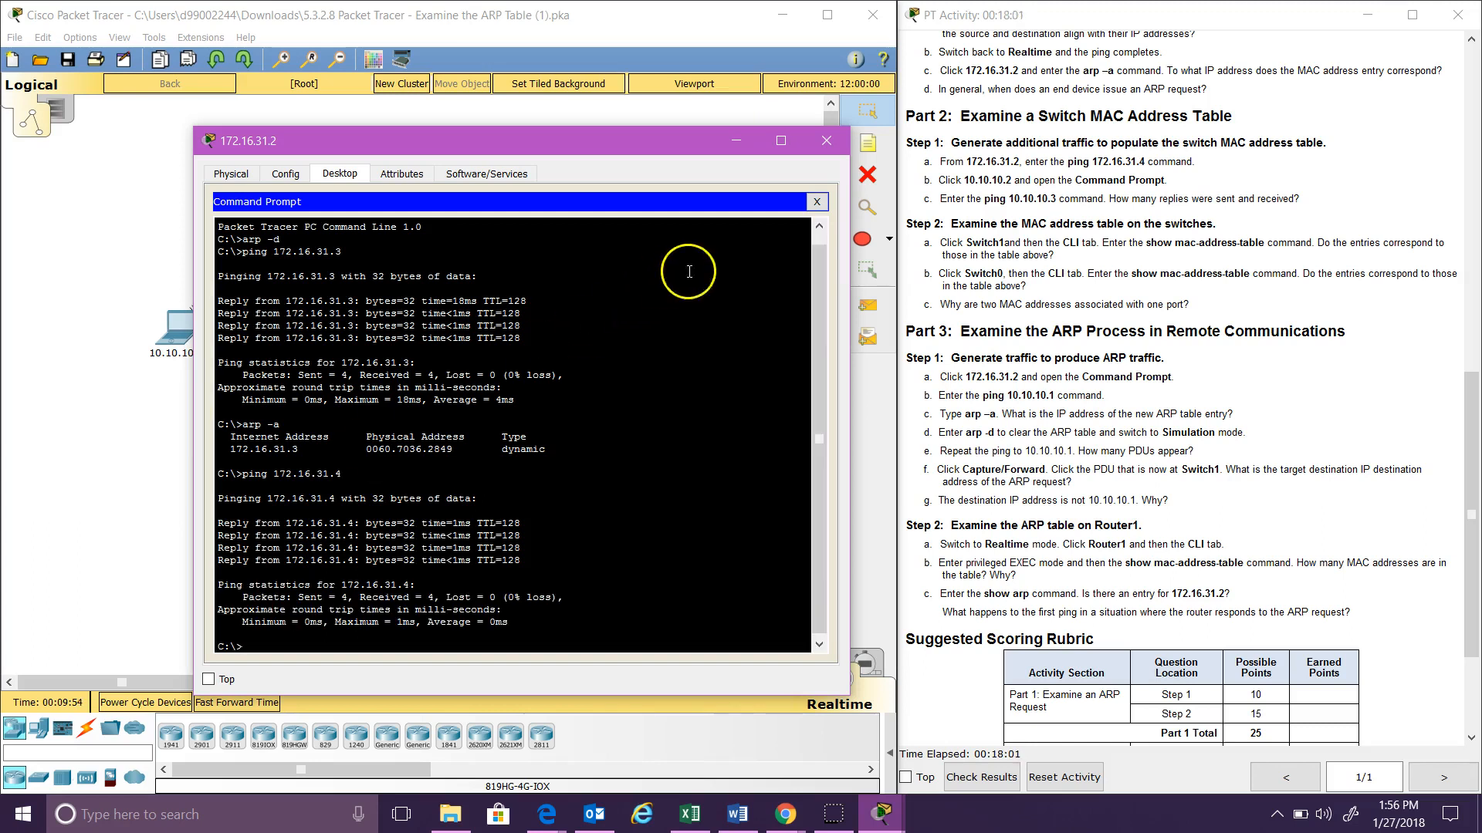
left_click(826, 140)
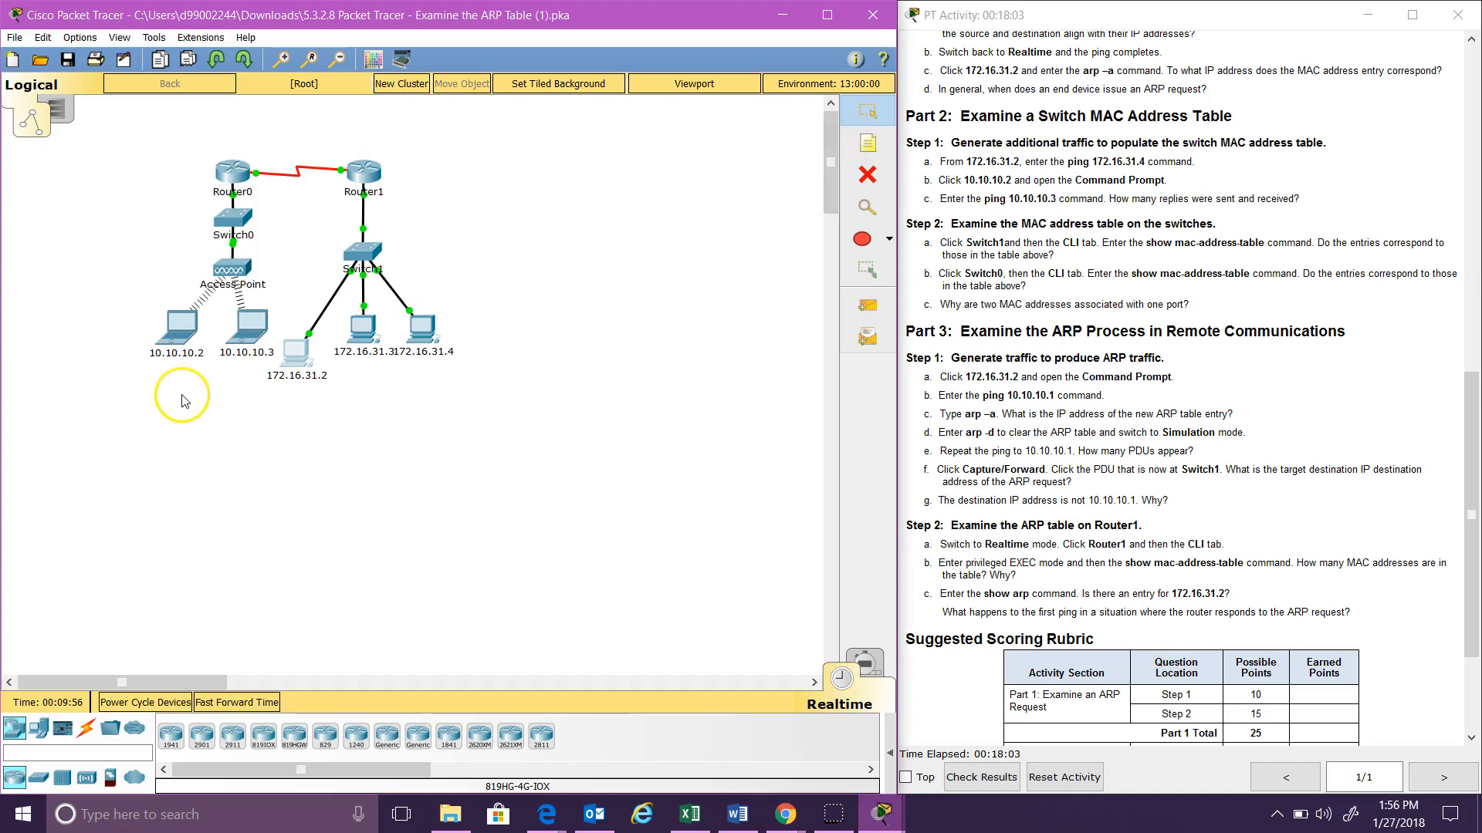
Step: Ping 10.10.10.3 from the Command Prompt of 10.10.10.2 and close the device window
left_click(183, 338)
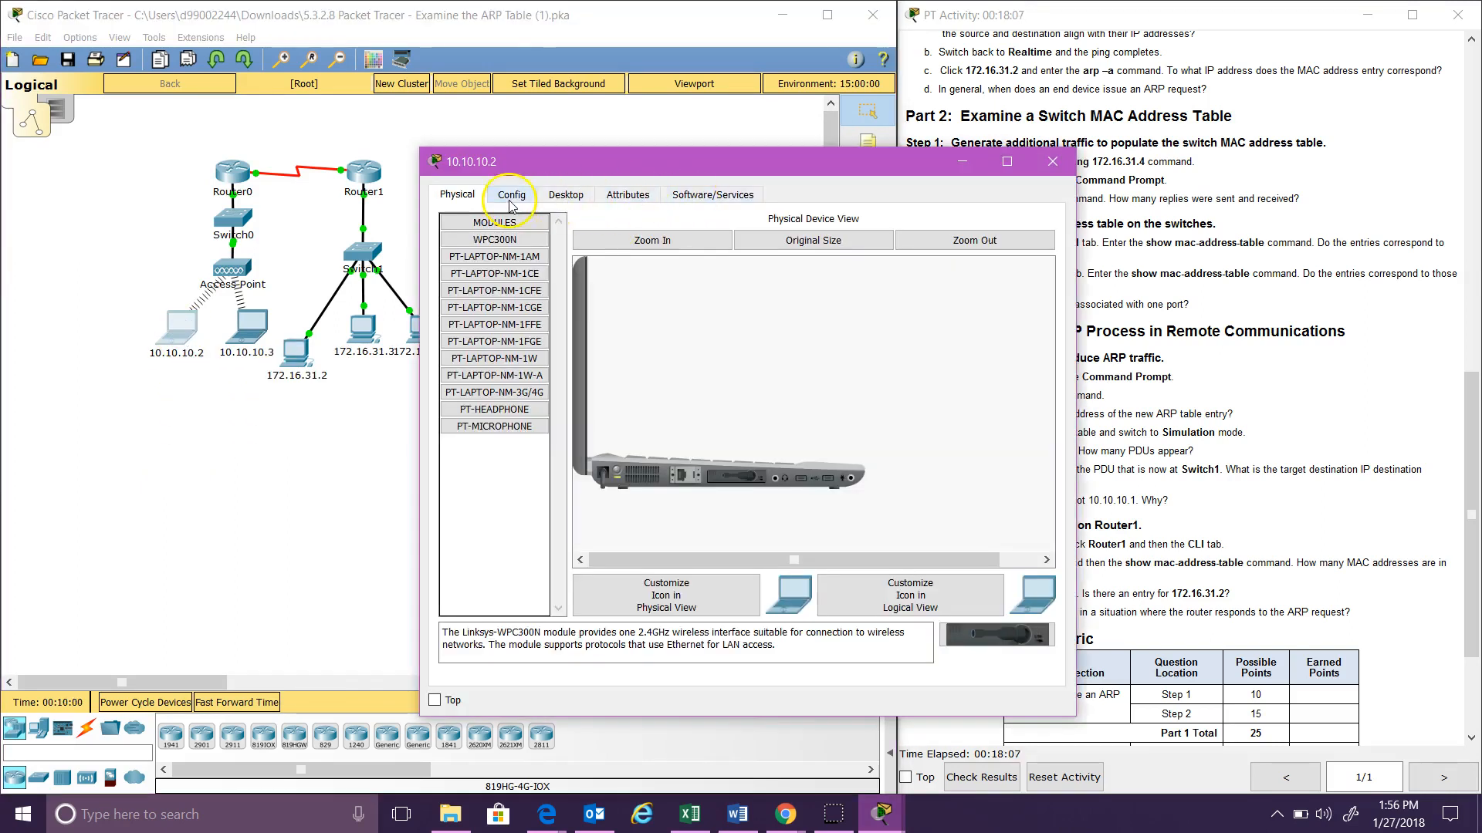
left_click(565, 194)
left_click(882, 265)
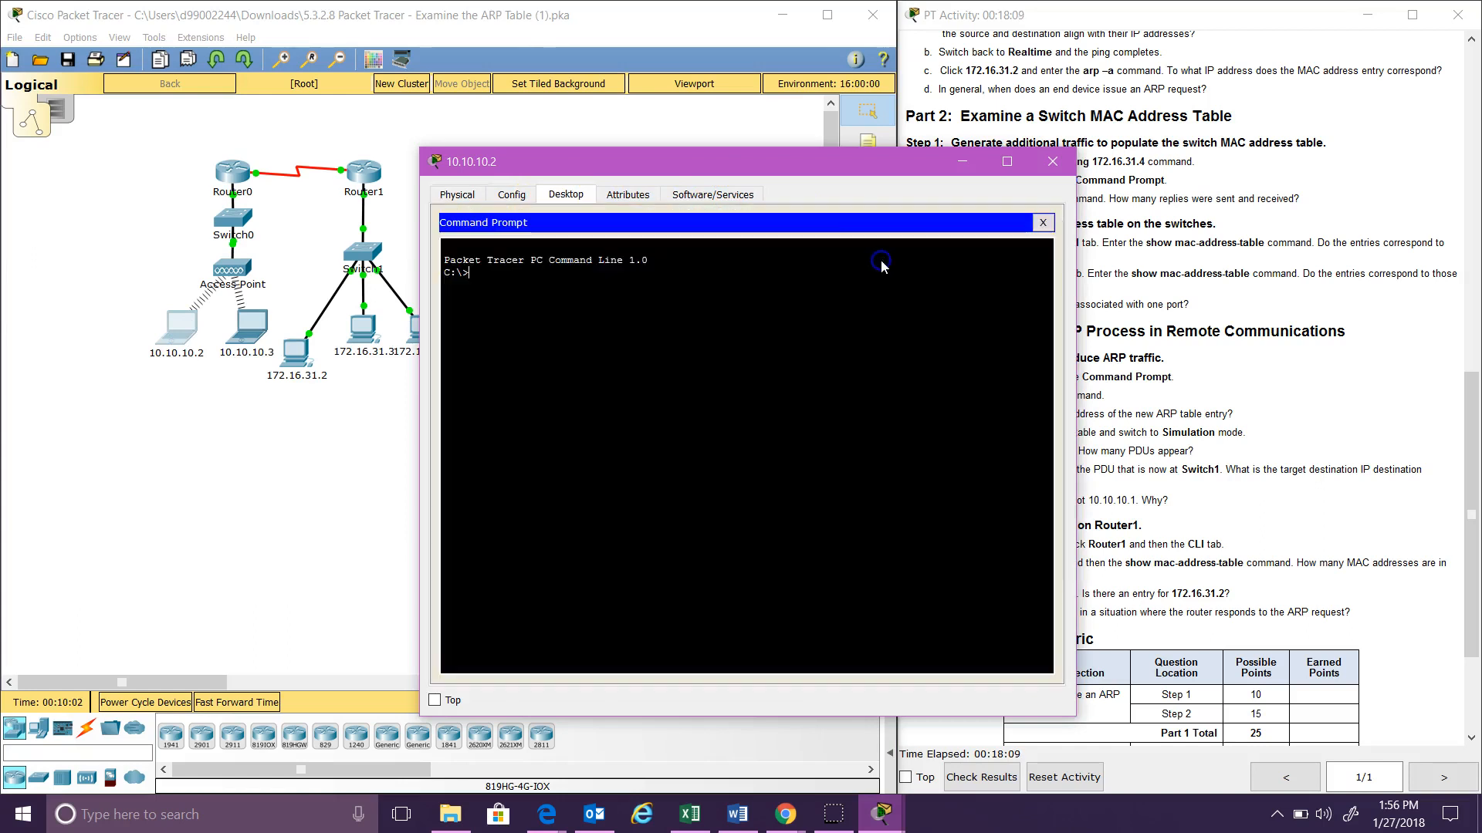
type("ping")
left_click_drag(741, 168, 548, 168)
left_click(519, 334)
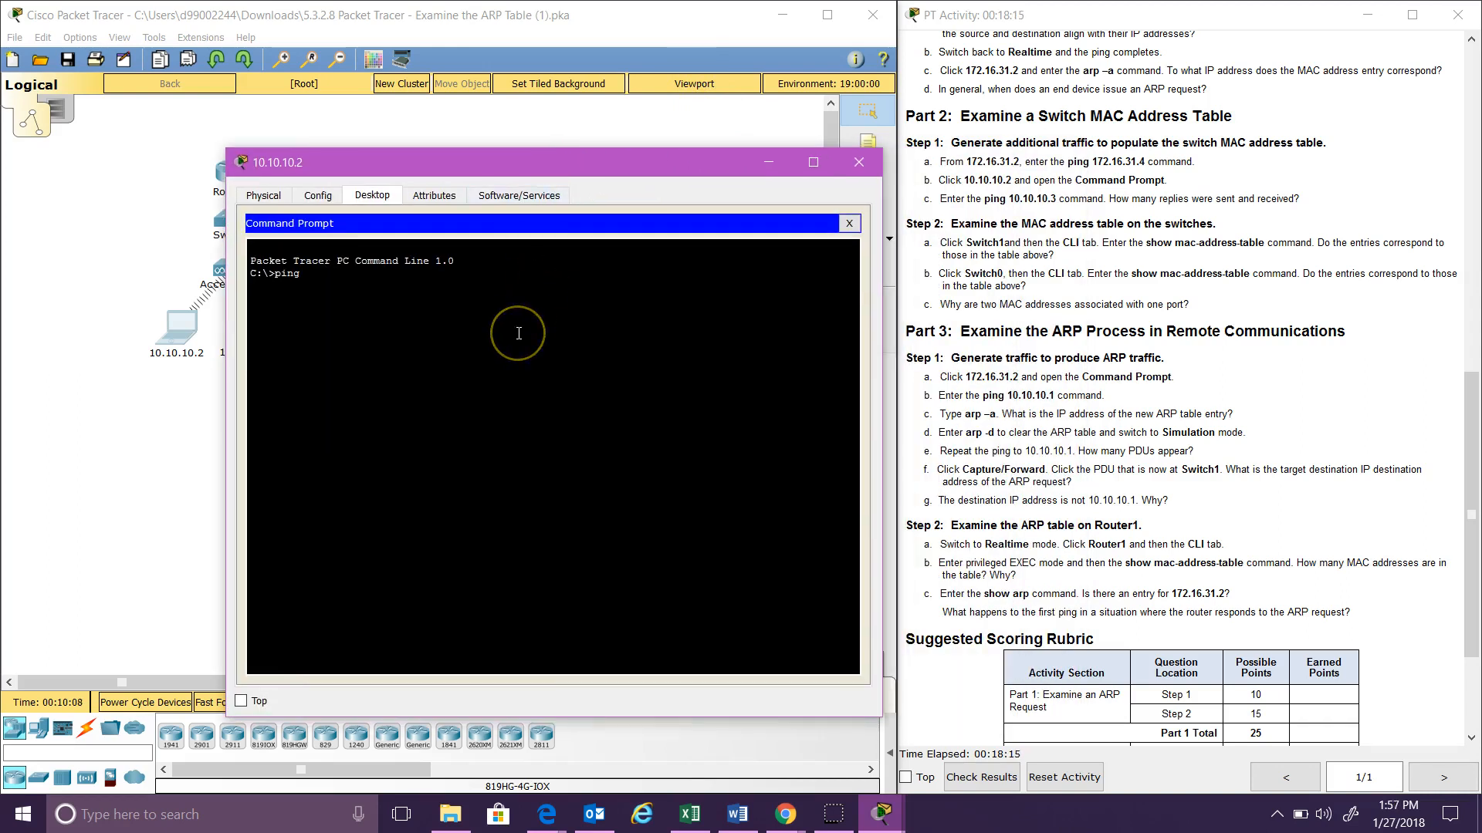
type("10.10.10.3")
key("Return")
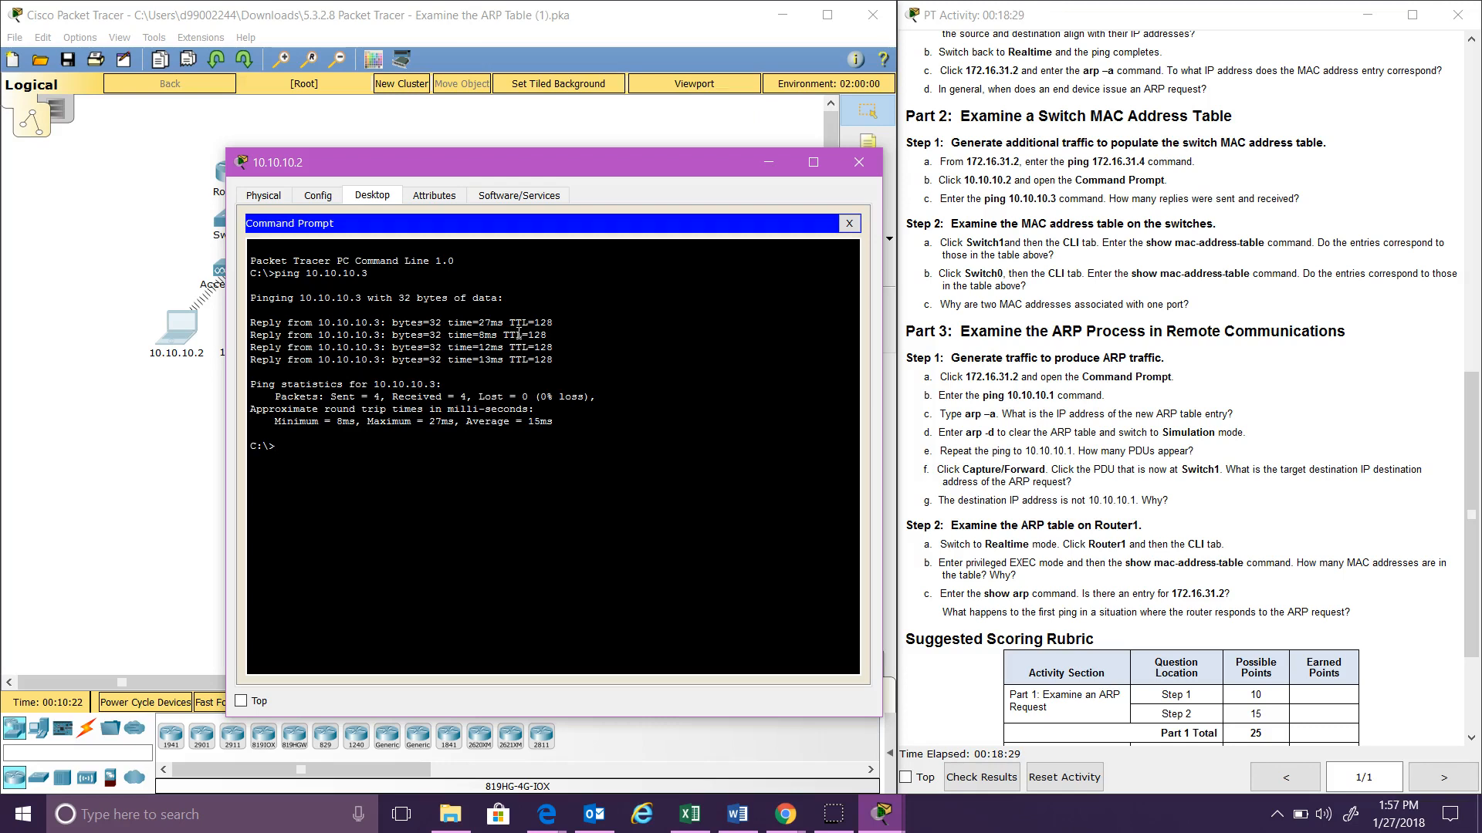
left_click(847, 164)
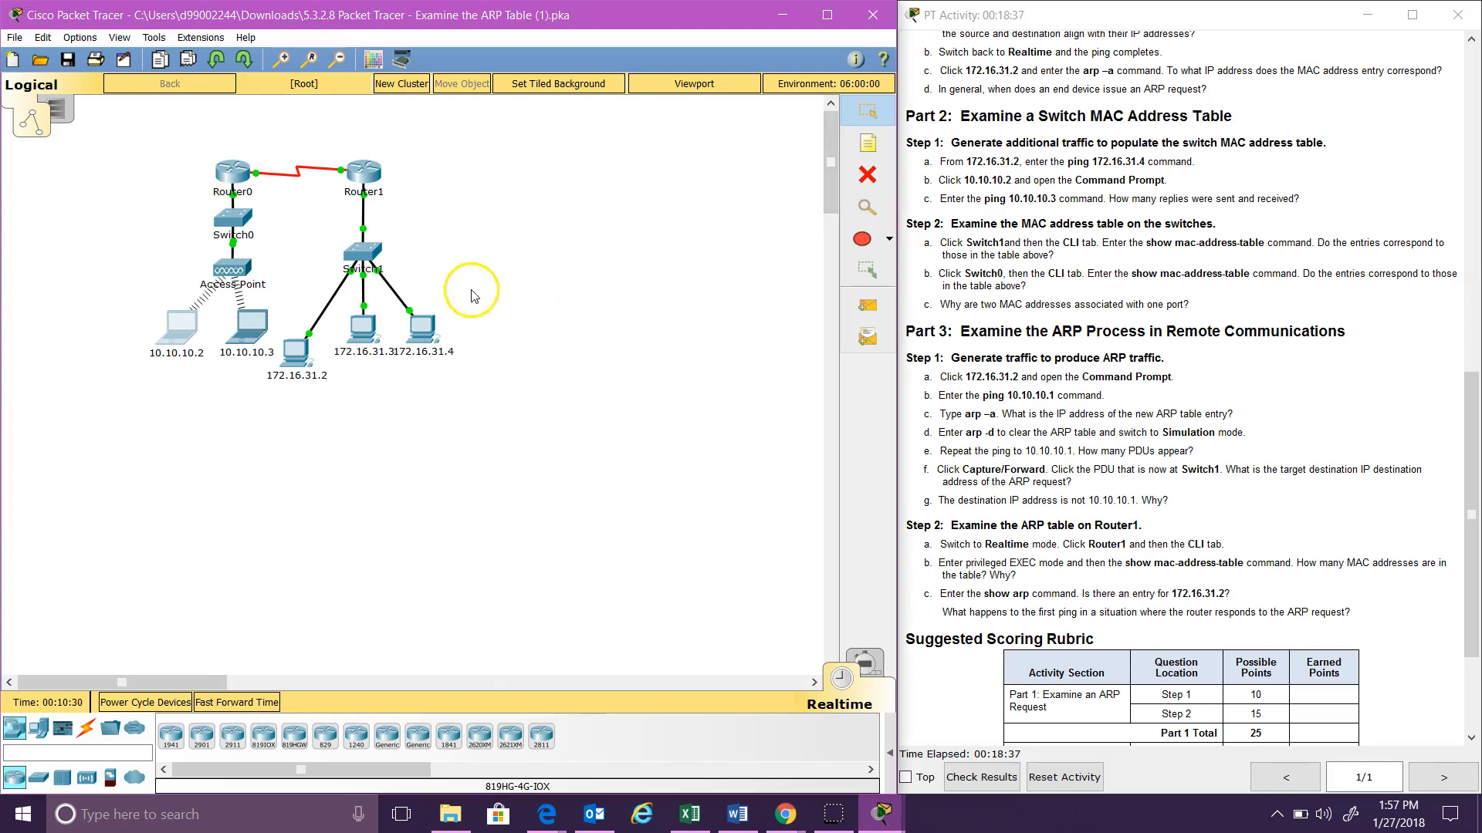
Step: Run show mac-address-table in the CLI of Switch1
left_click(368, 257)
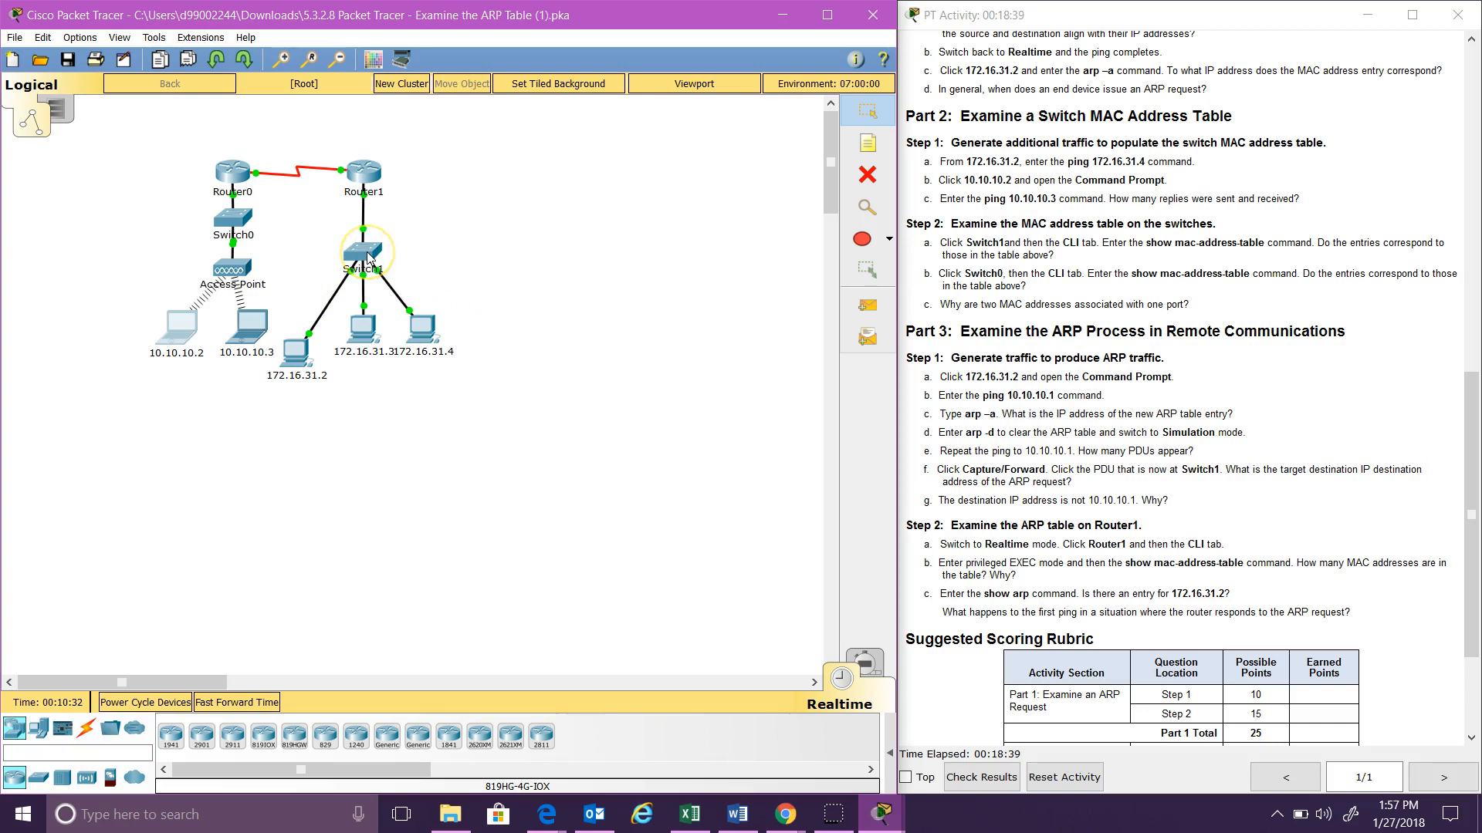
left_click(368, 257)
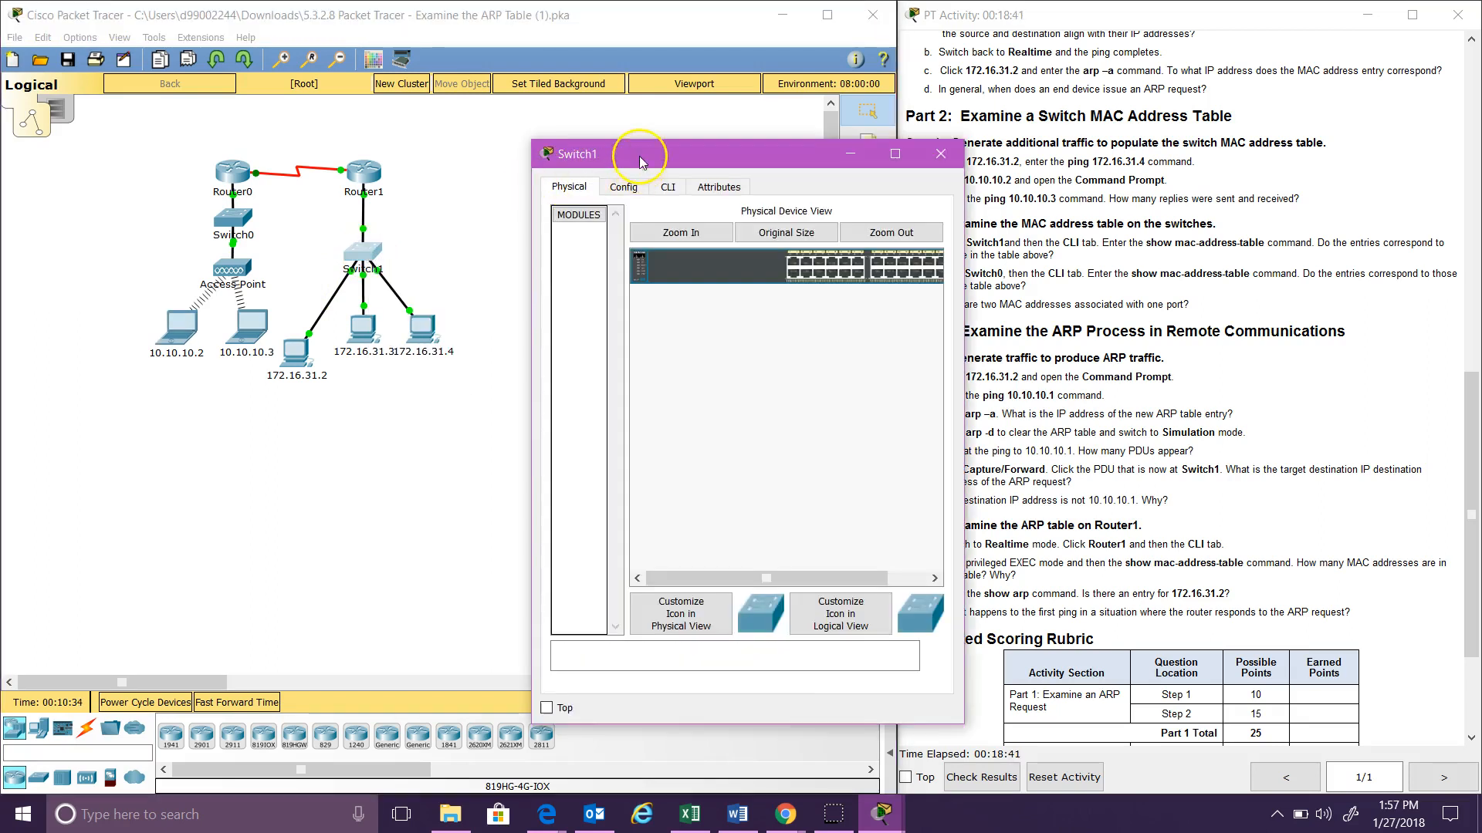
left_click_drag(639, 160, 399, 139)
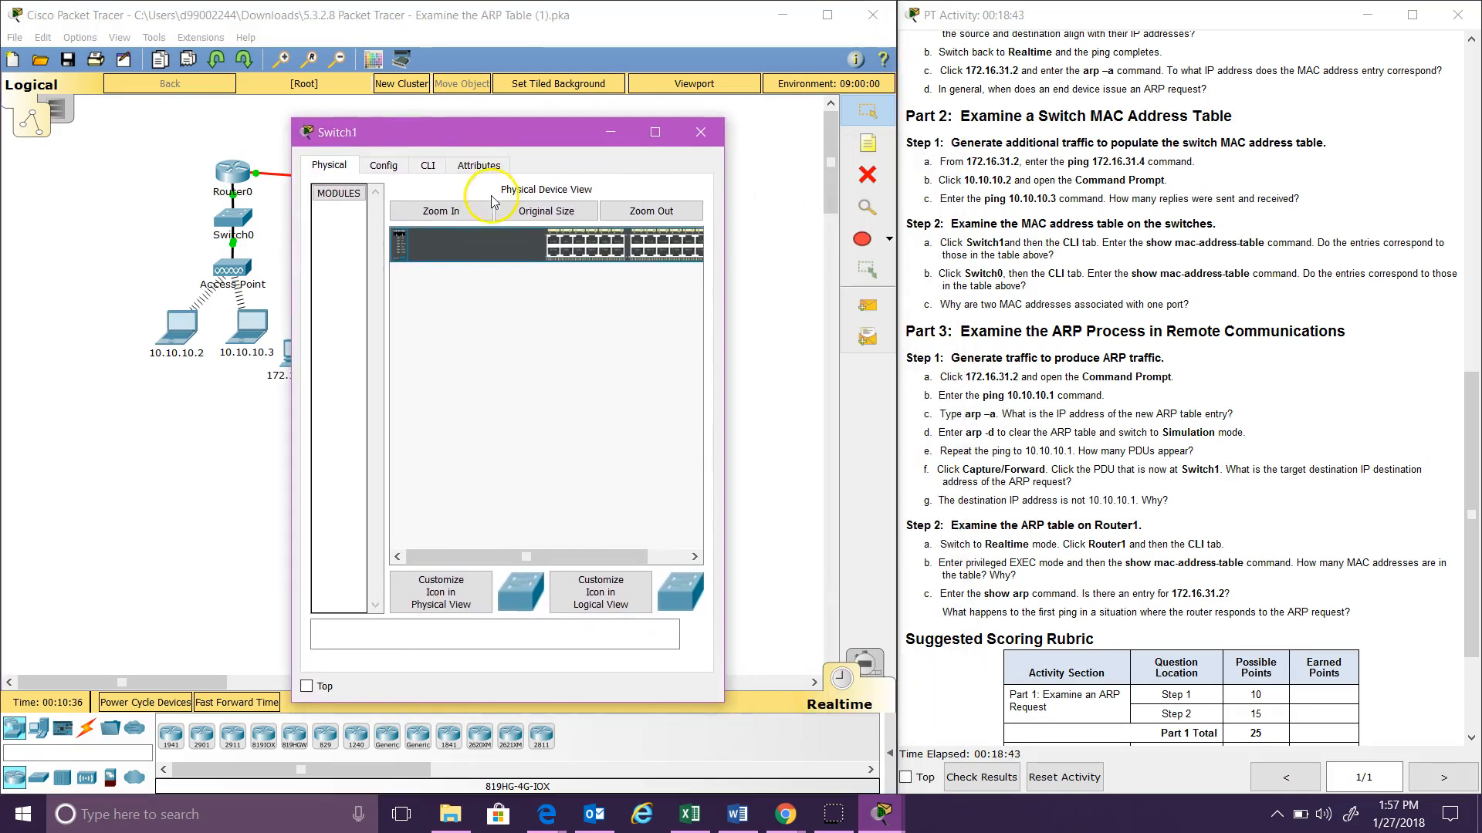
left_click(429, 165)
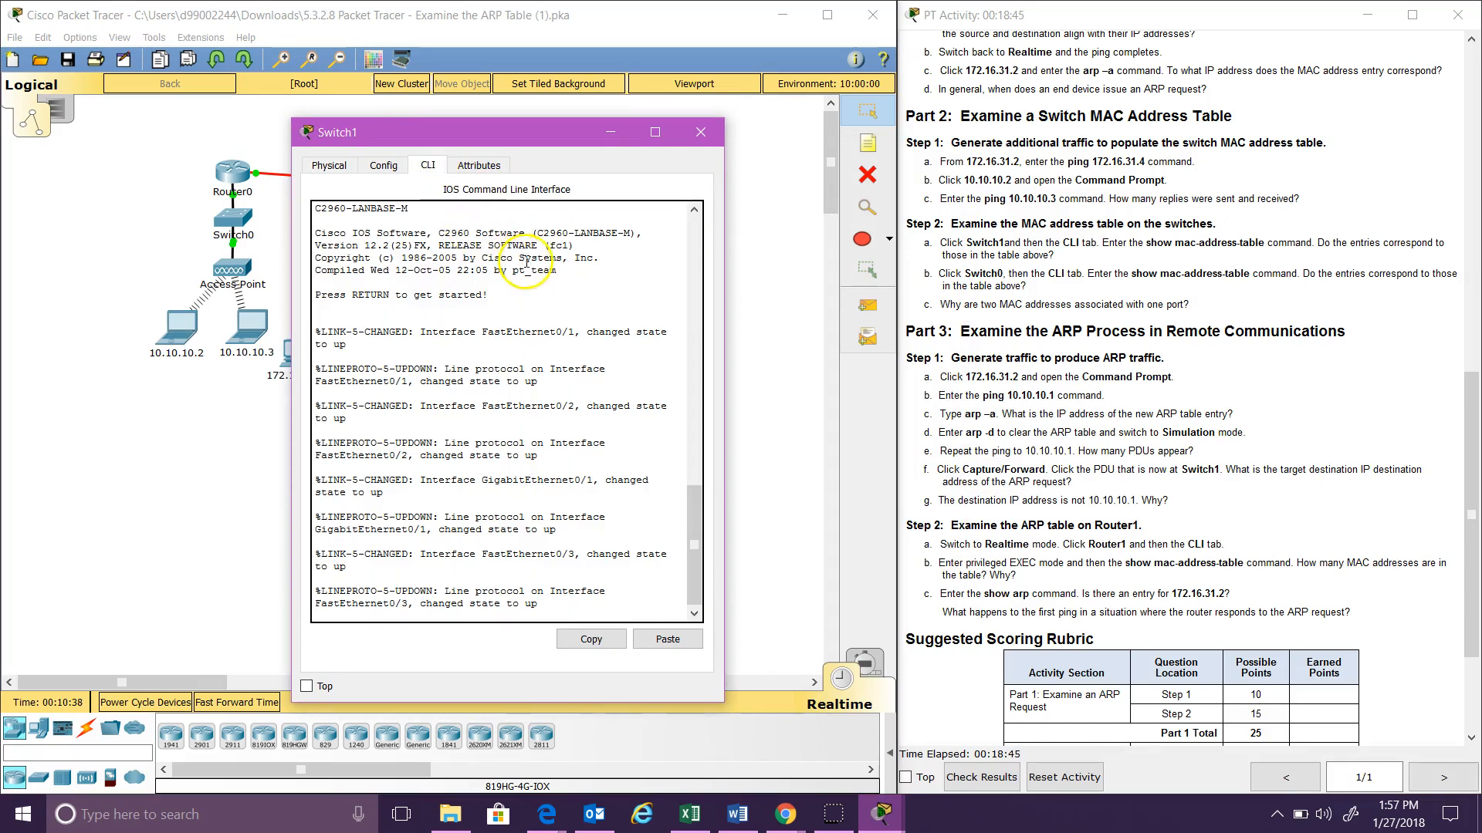
key("Return")
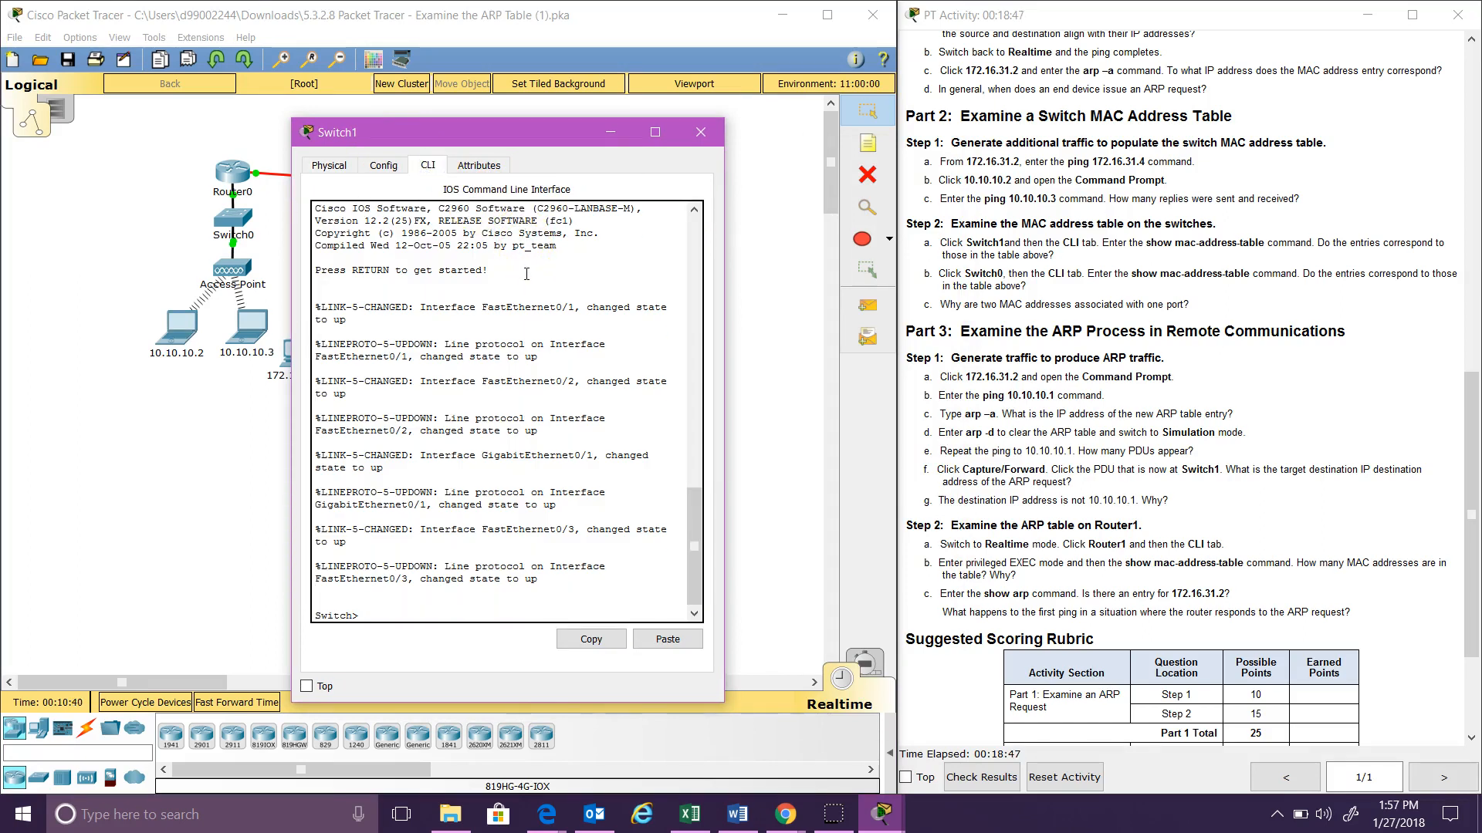
type("show mac-address-table")
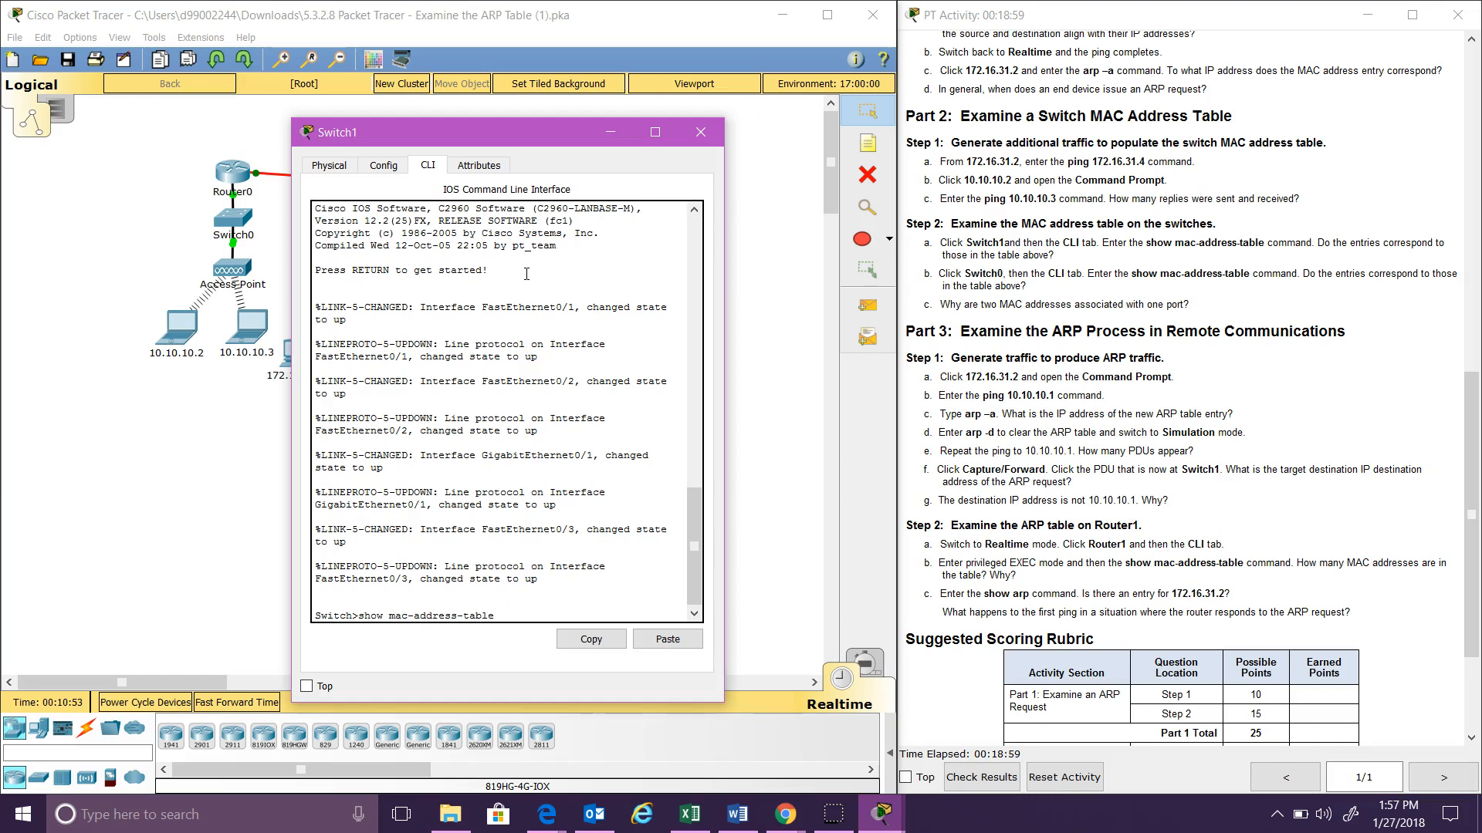
key("Return")
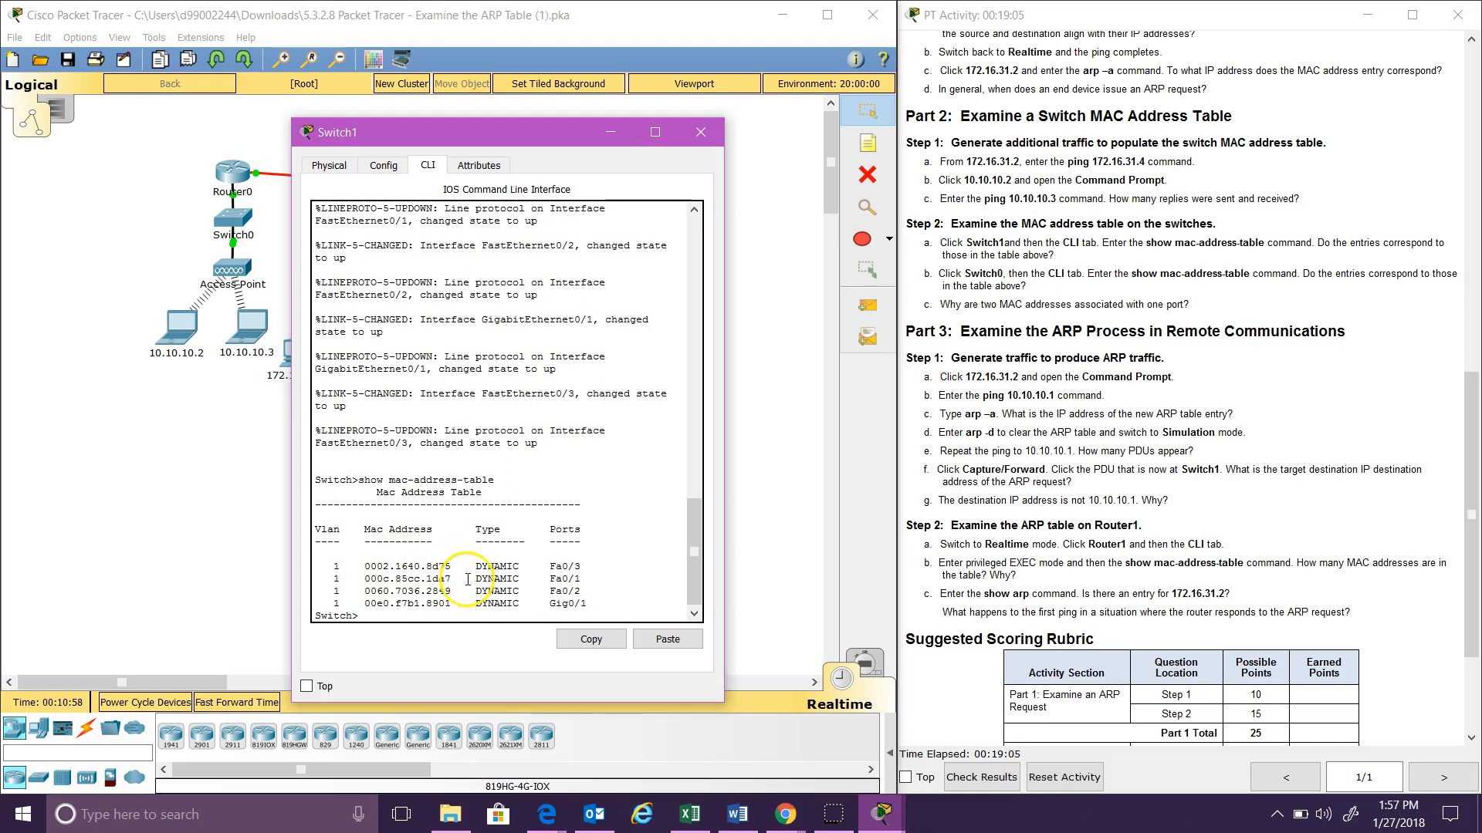
Step: Examine the Fa0/2 entry in Switch1's MAC address table and inspect the port labels on the links to 172.16.31.2 and 172.16.31.3
left_click_drag(451, 591, 360, 592)
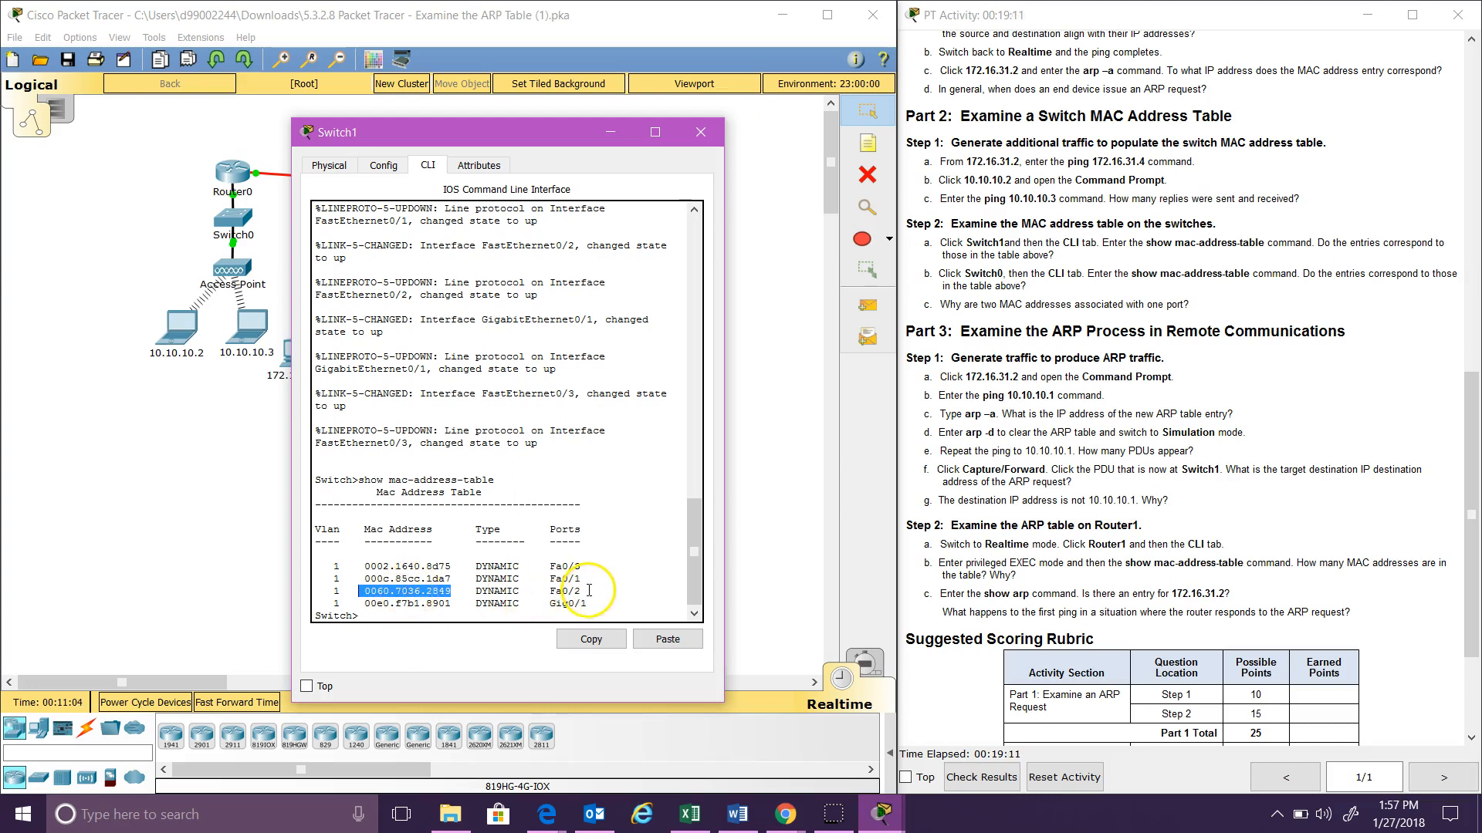
left_click_drag(589, 590, 544, 592)
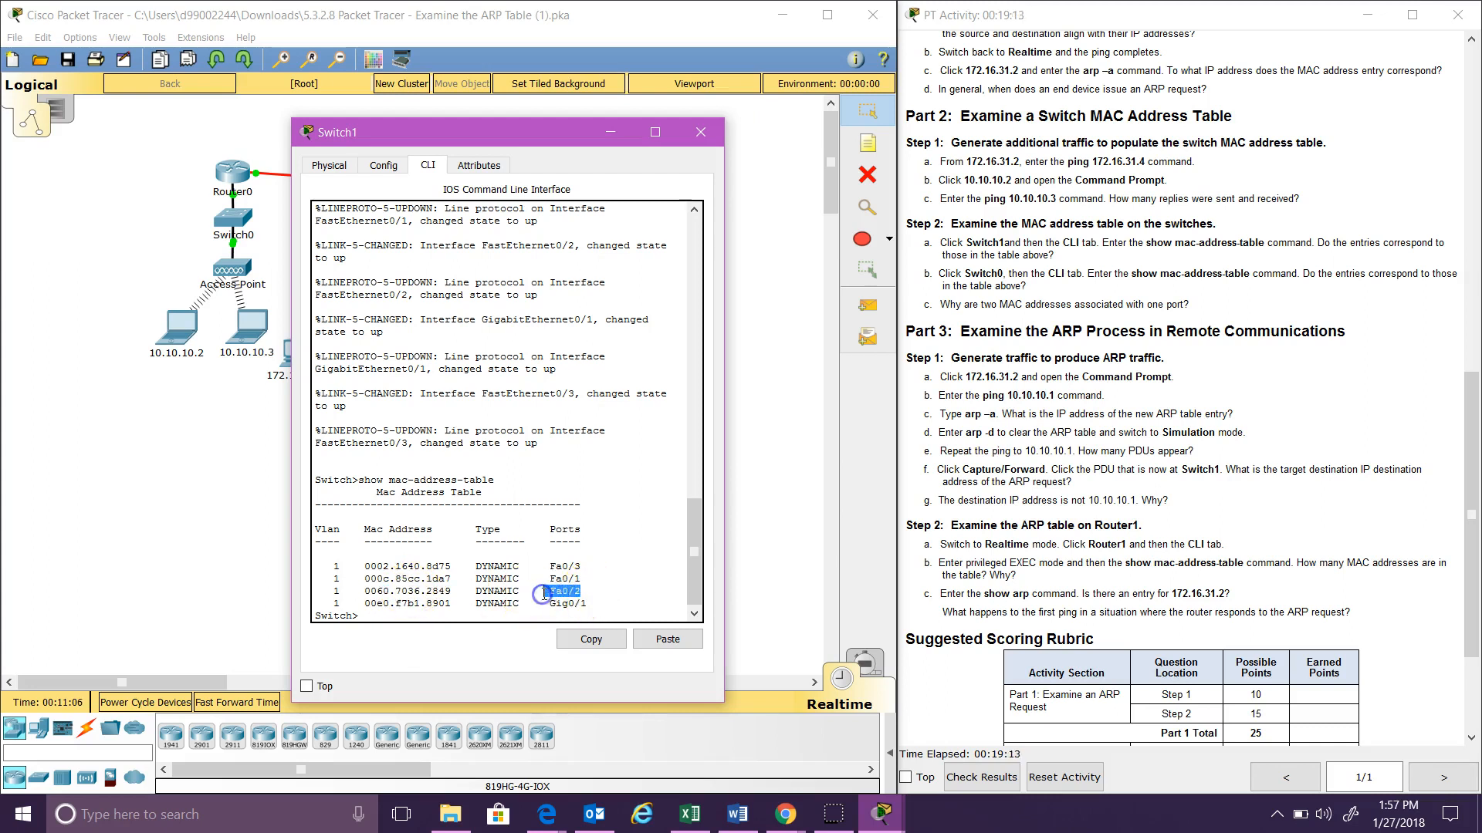
left_click_drag(417, 135, 555, 124)
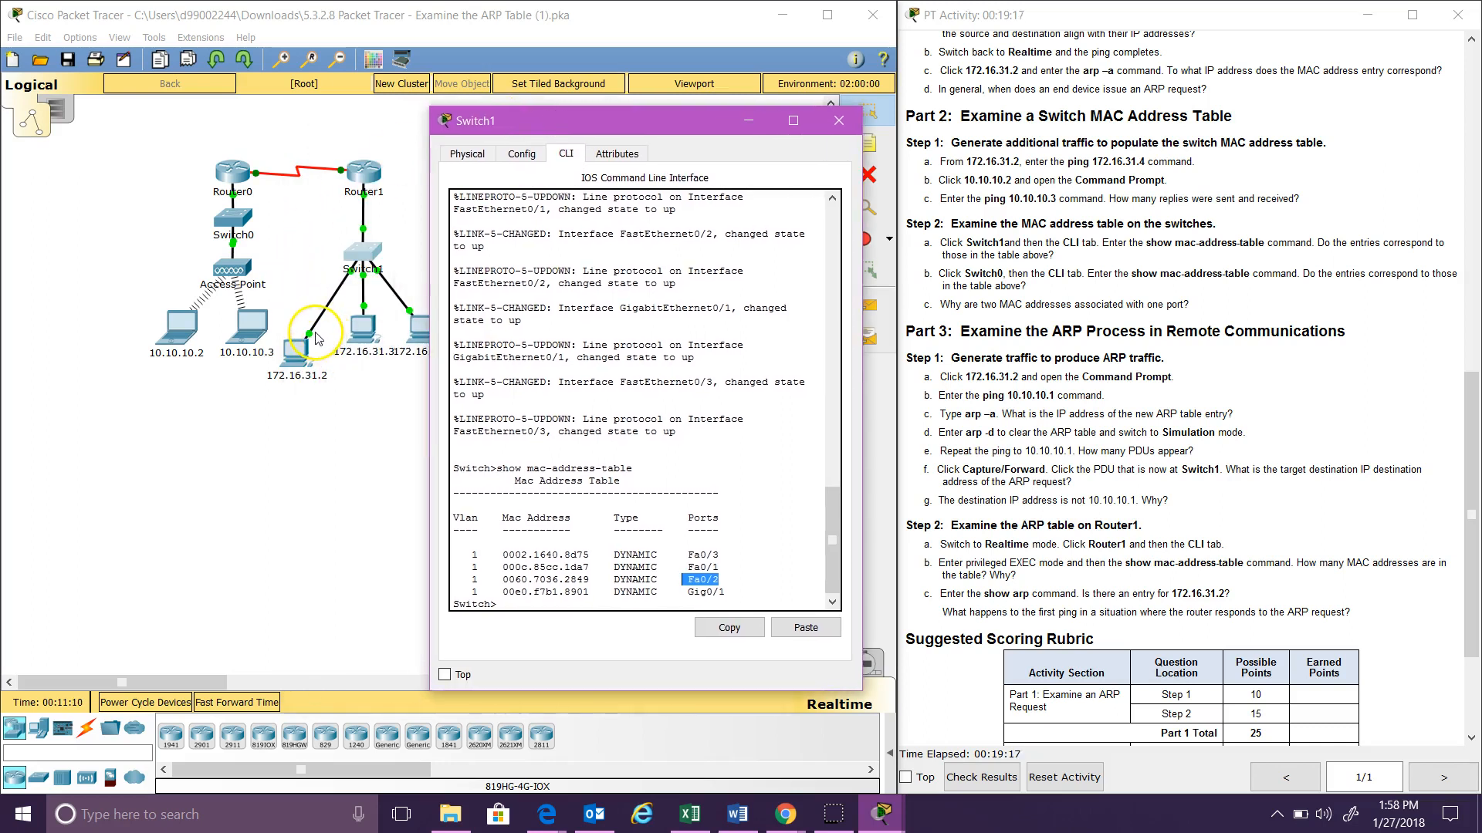
left_click(867, 207)
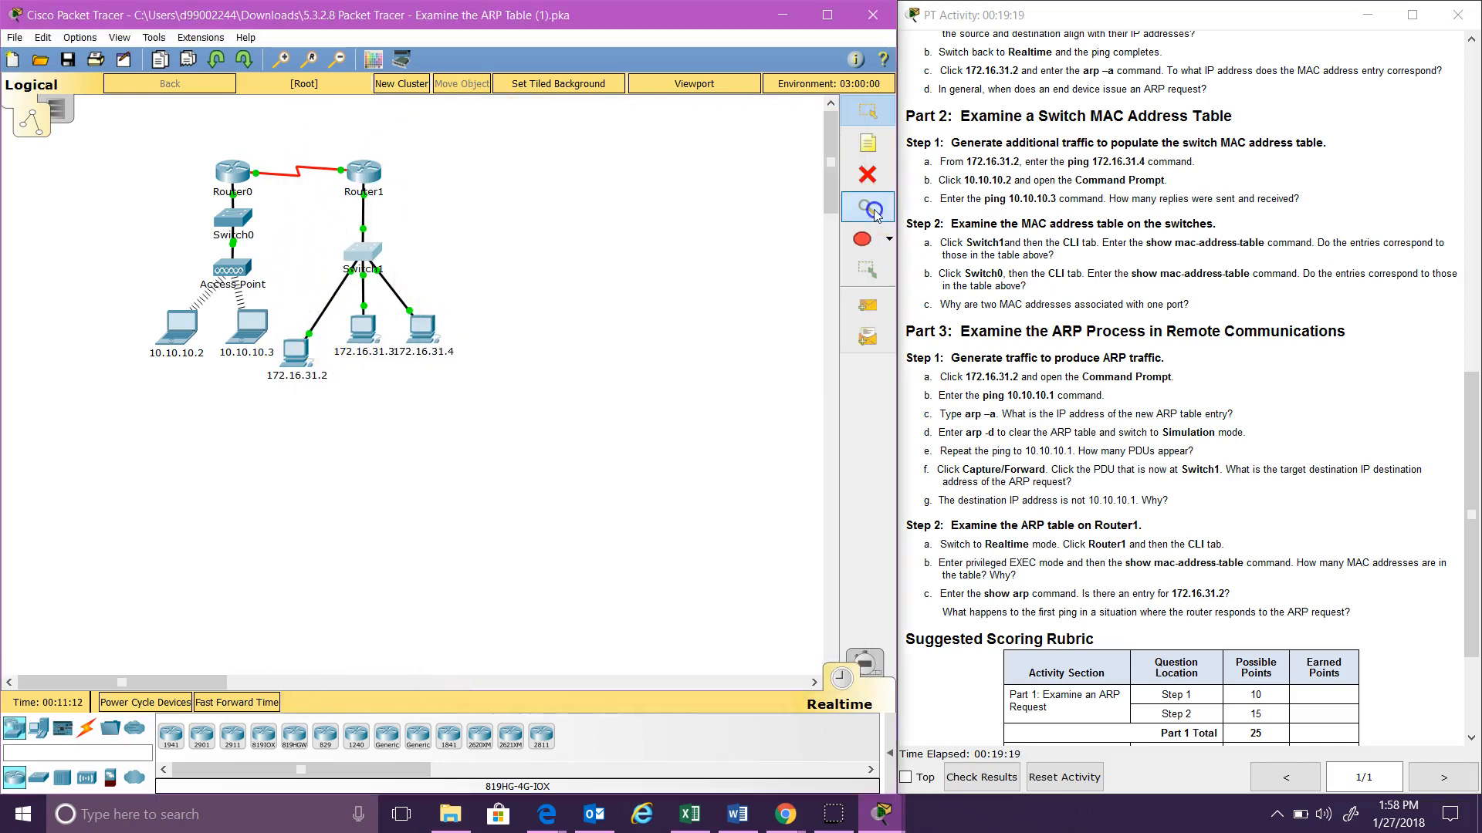
left_click(317, 327)
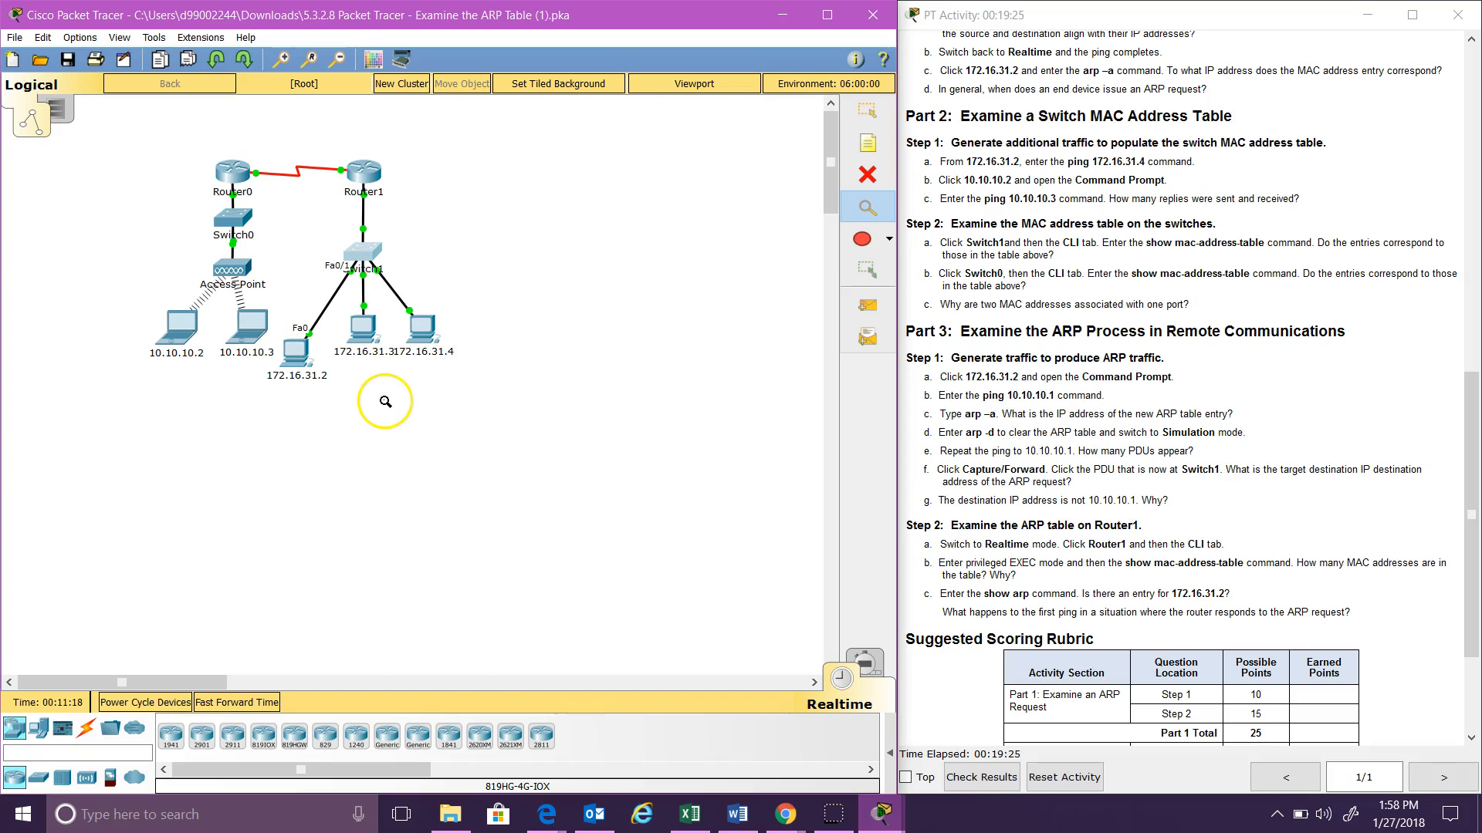
left_click(364, 309)
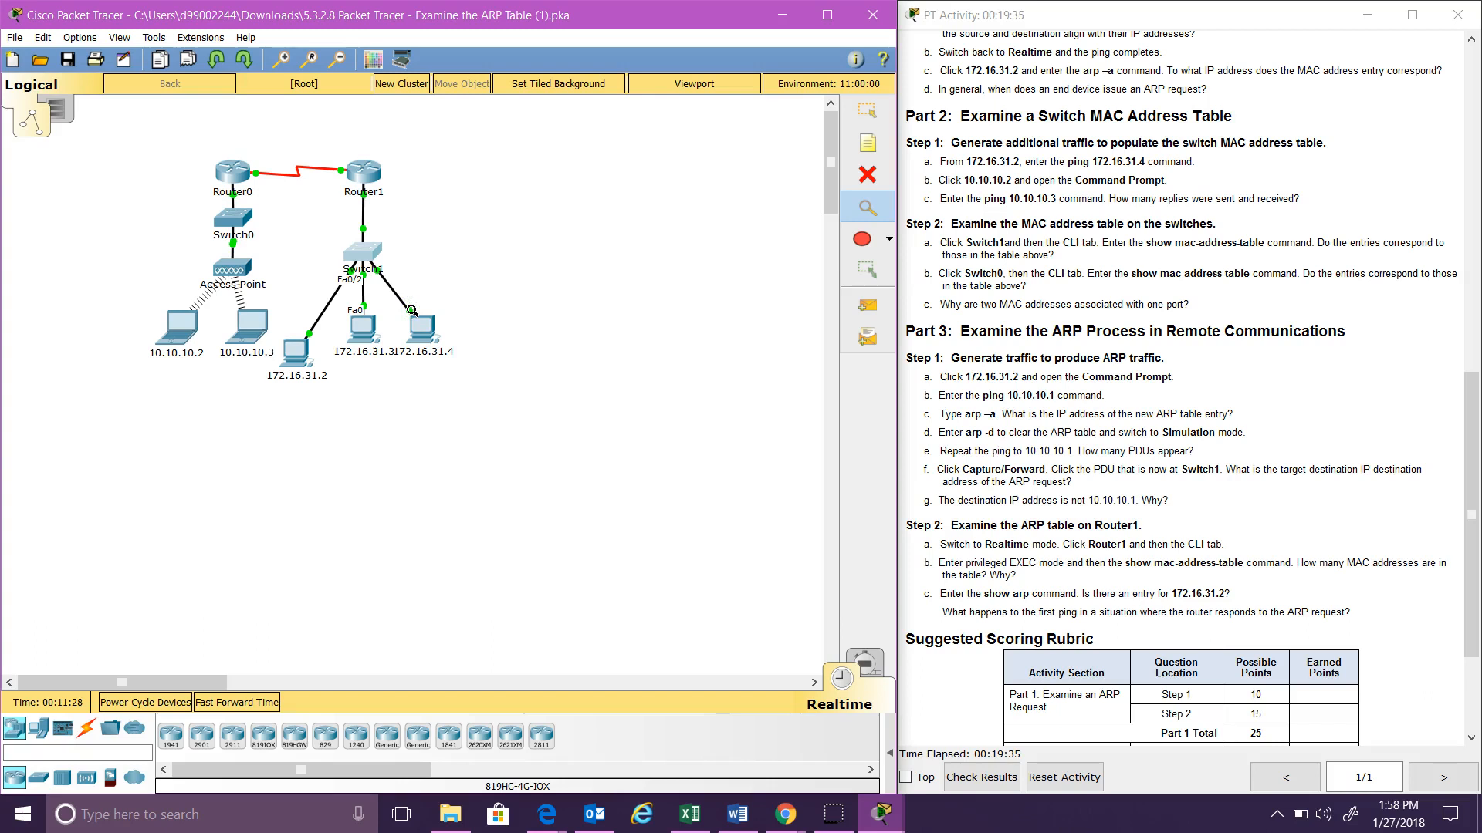
left_click(362, 307)
left_click(310, 334)
Step: Return to Switch1's MAC address table and recheck the link between Switch1 and 172.16.31.2
mouse_move(887, 821)
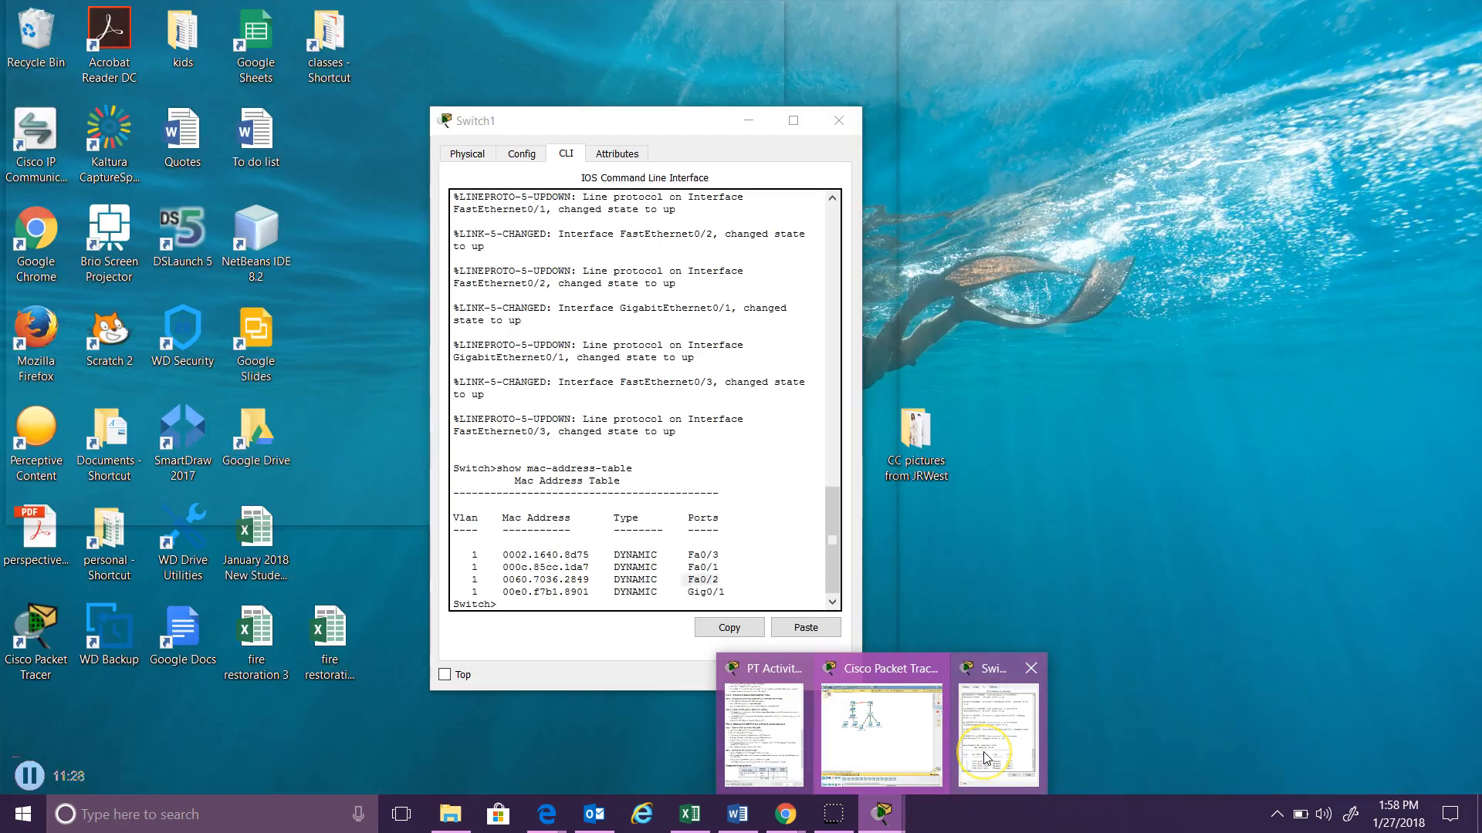
left_click(984, 758)
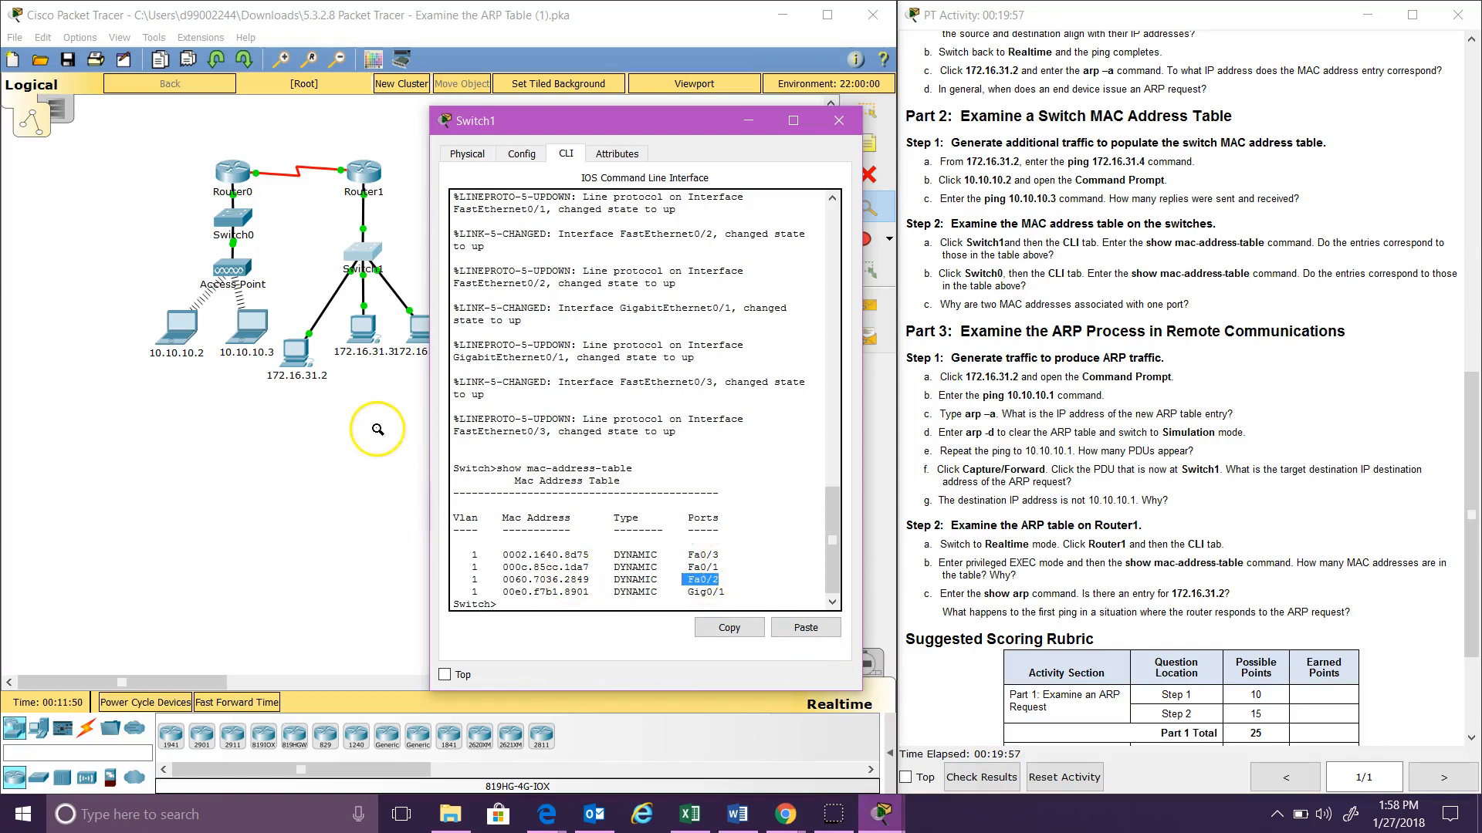
left_click(351, 278)
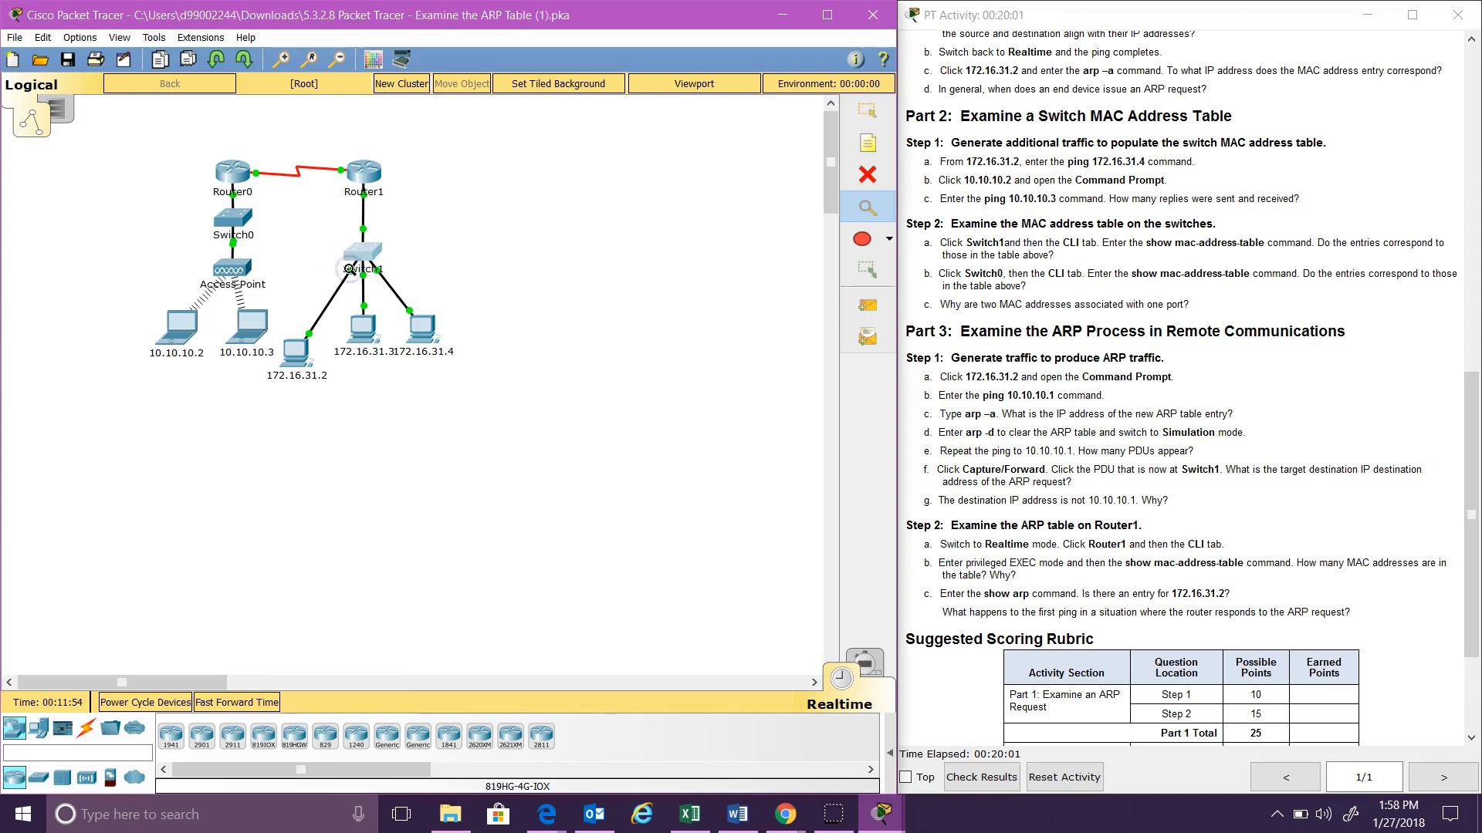
left_click(286, 363)
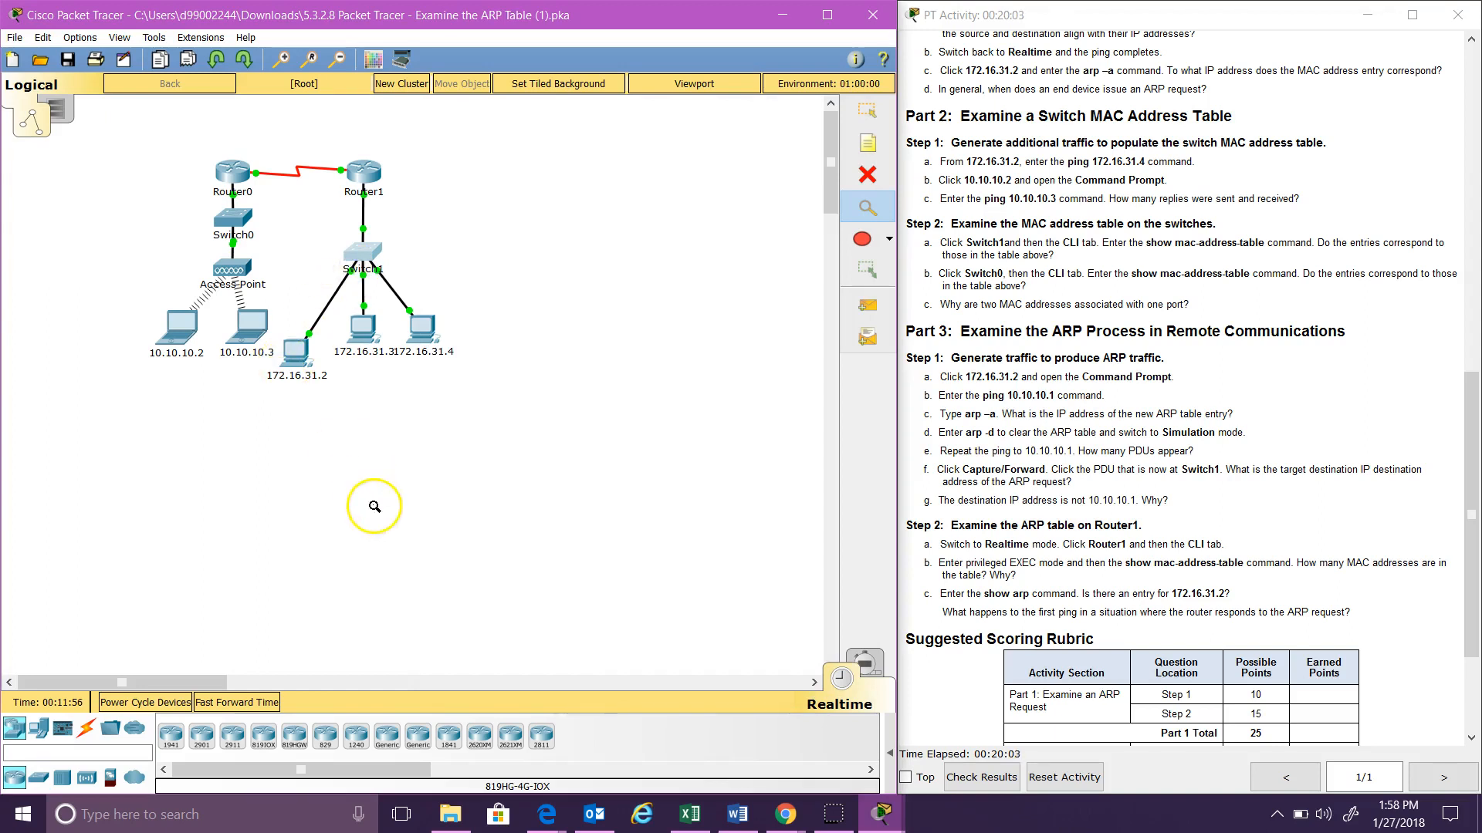
Step: Examine the Gig0/1 entry in Switch1's MAC address table and inspect the port labels on the link between Switch1 and Router1
left_click(886, 819)
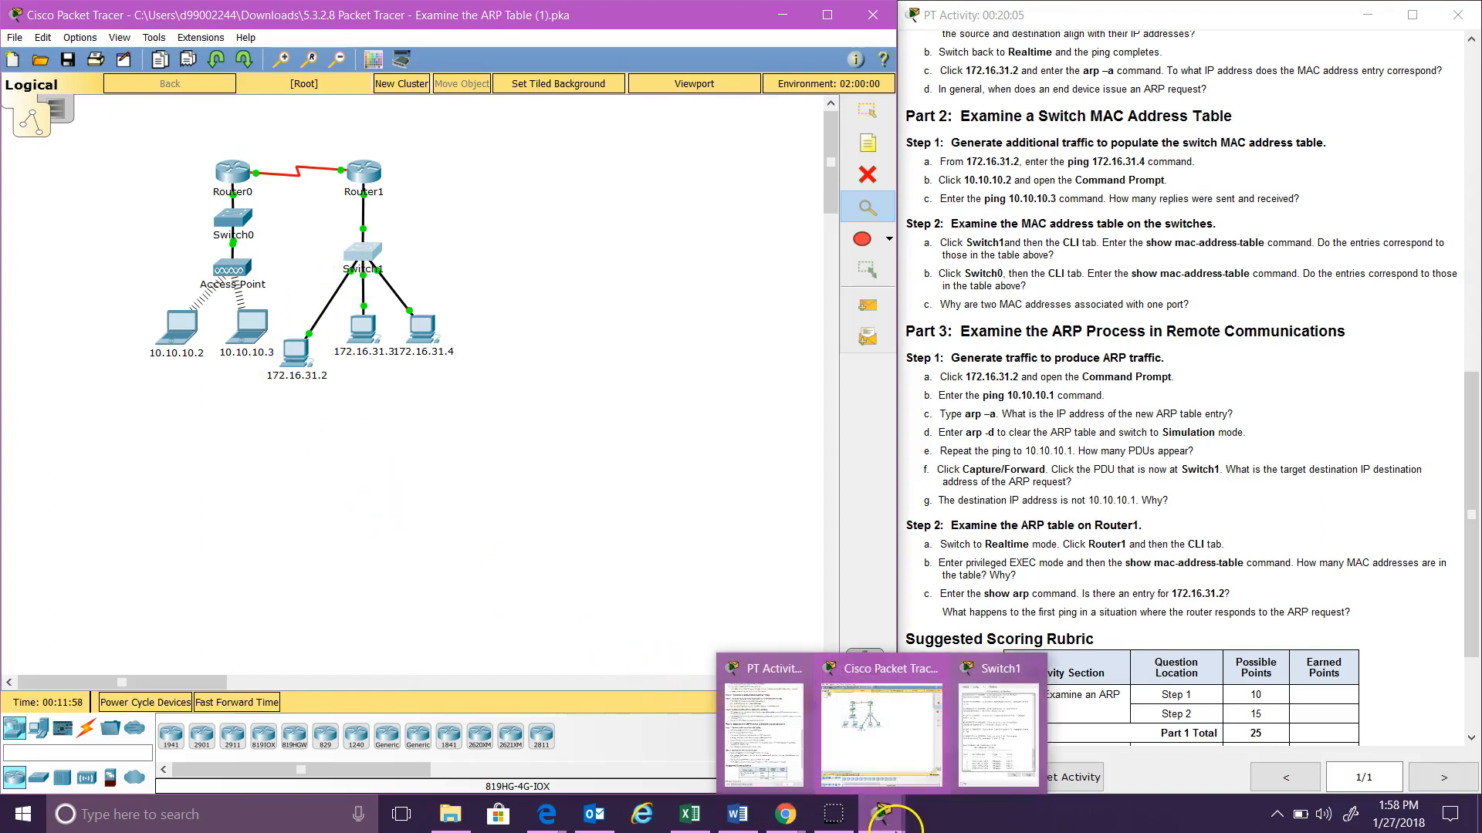
left_click(984, 768)
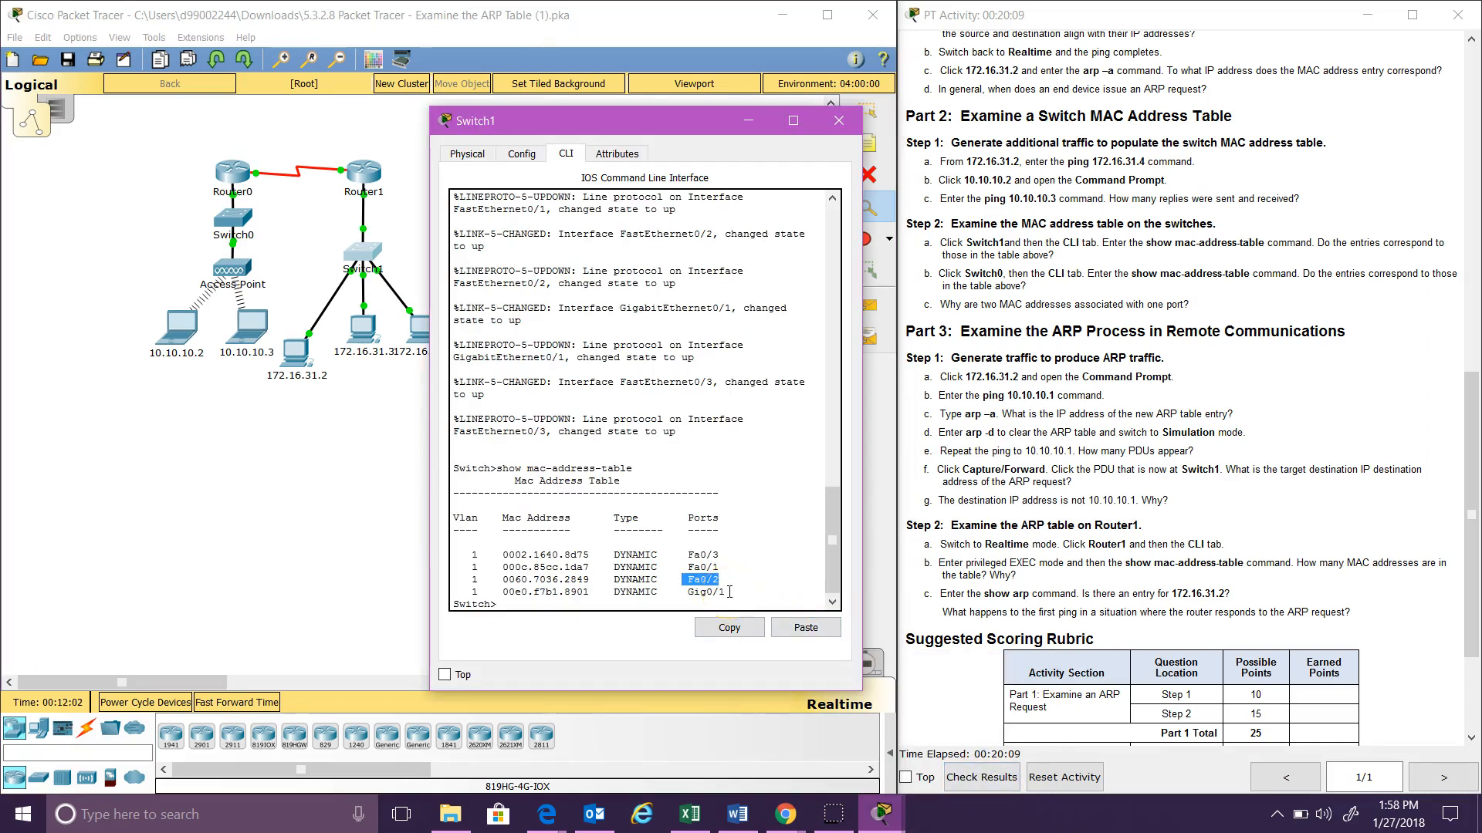
left_click_drag(729, 592, 503, 594)
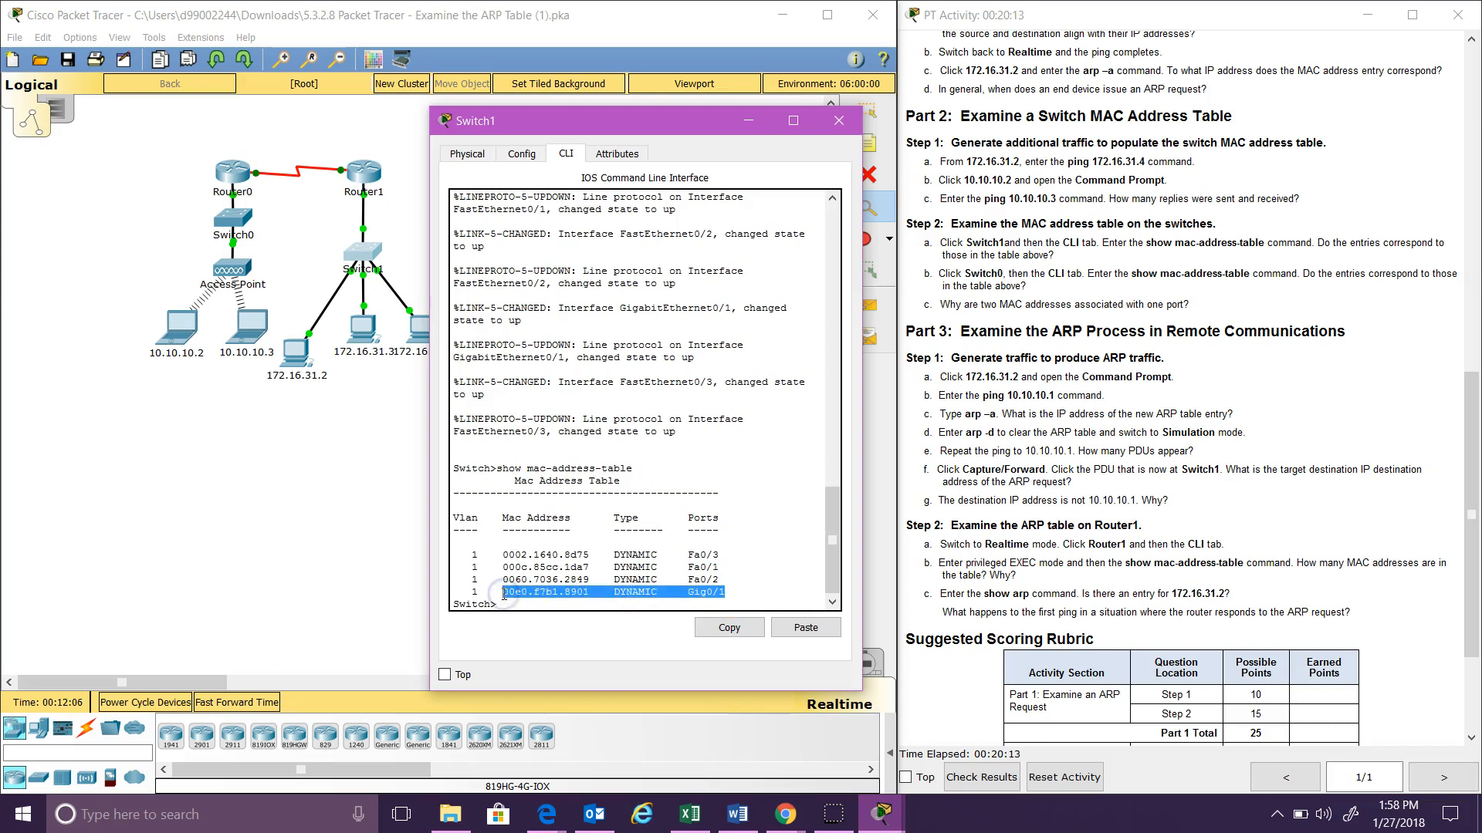
left_click(363, 231)
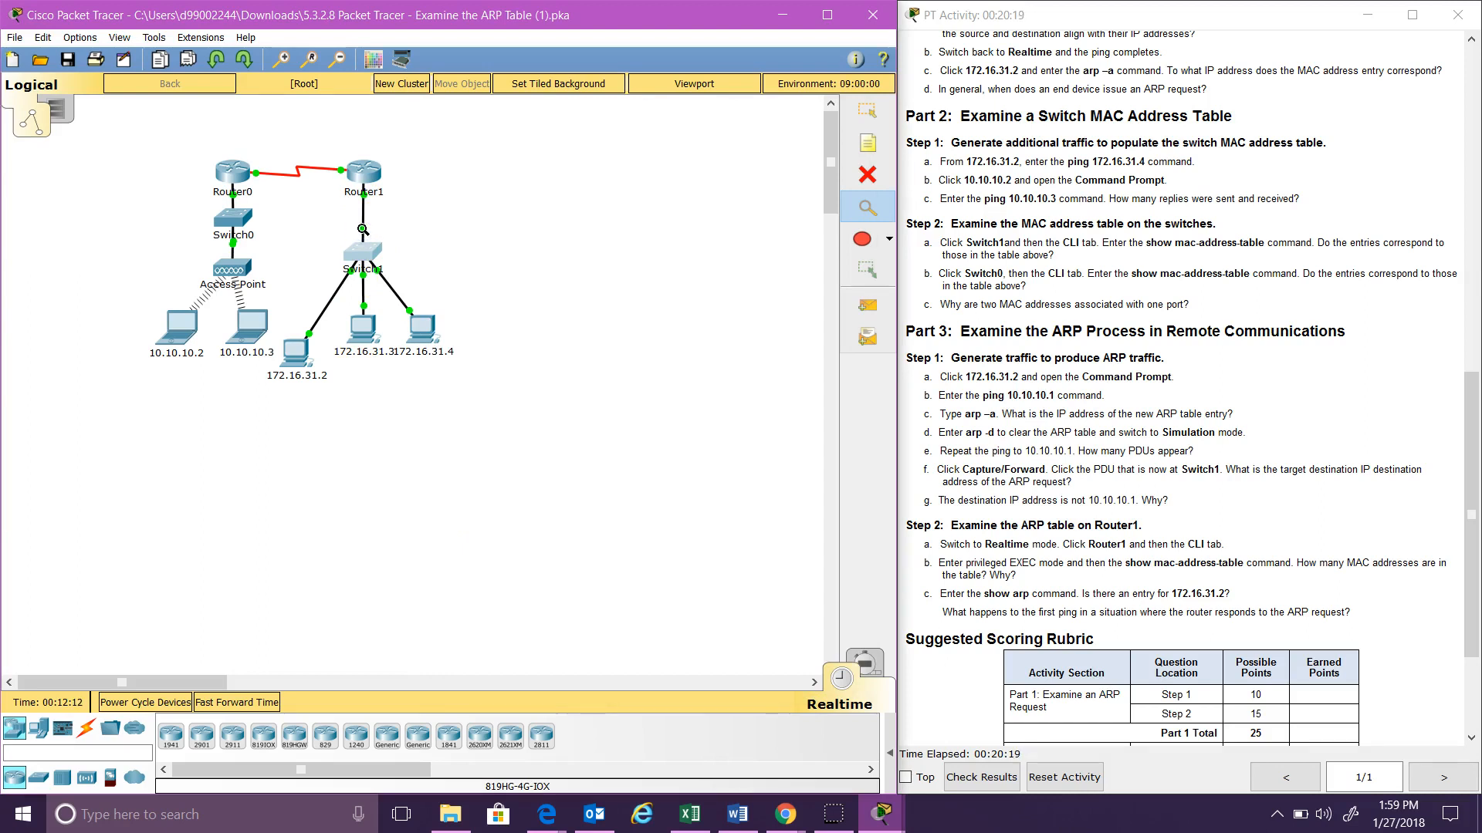
mouse_move(362, 230)
left_click(479, 216)
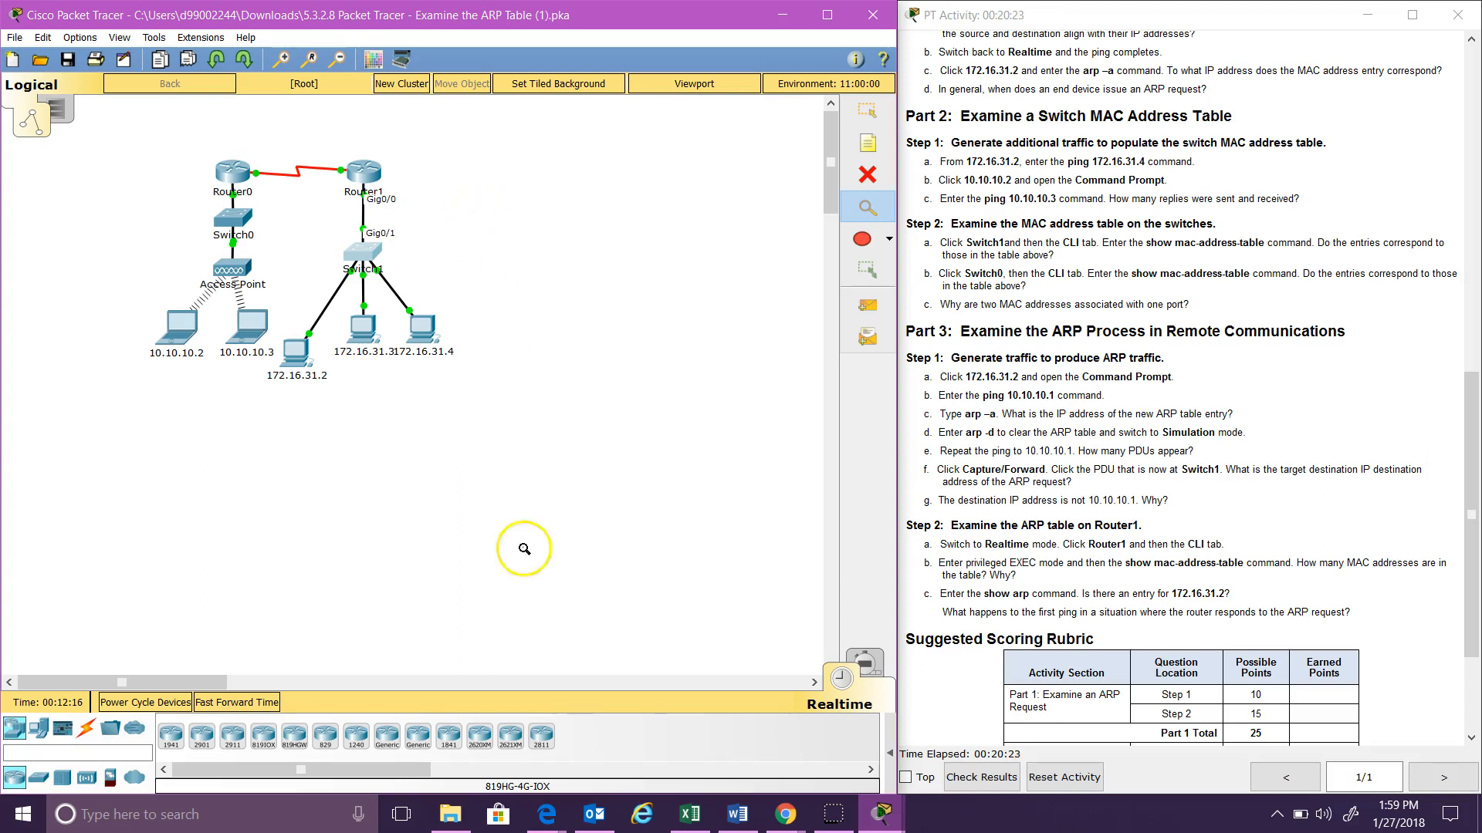
Step: Review the remaining entries of Switch1's MAC address table and inspect the link between Switch1 and 172.16.31.4
mouse_move(884, 817)
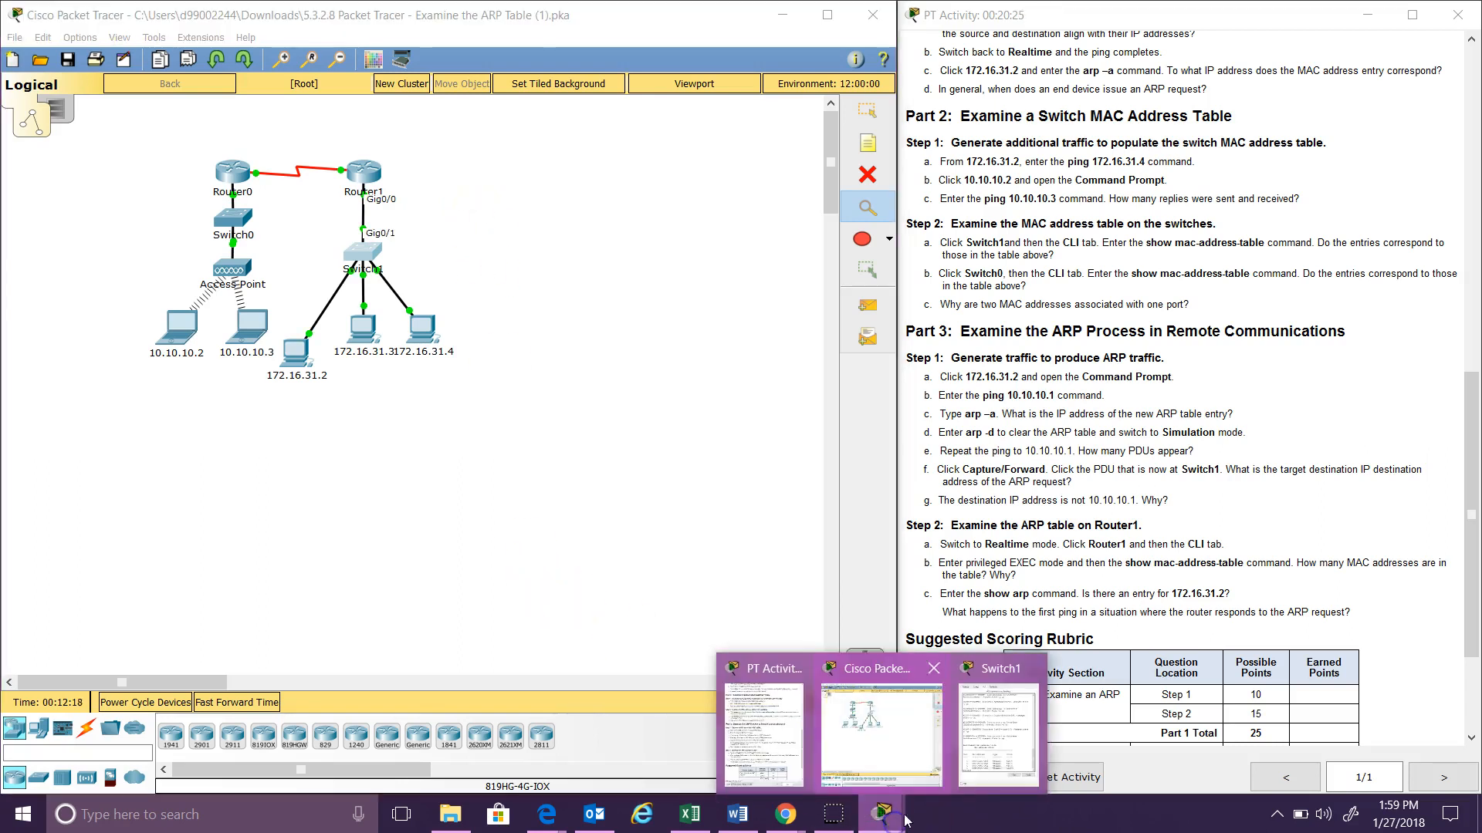
left_click(1000, 725)
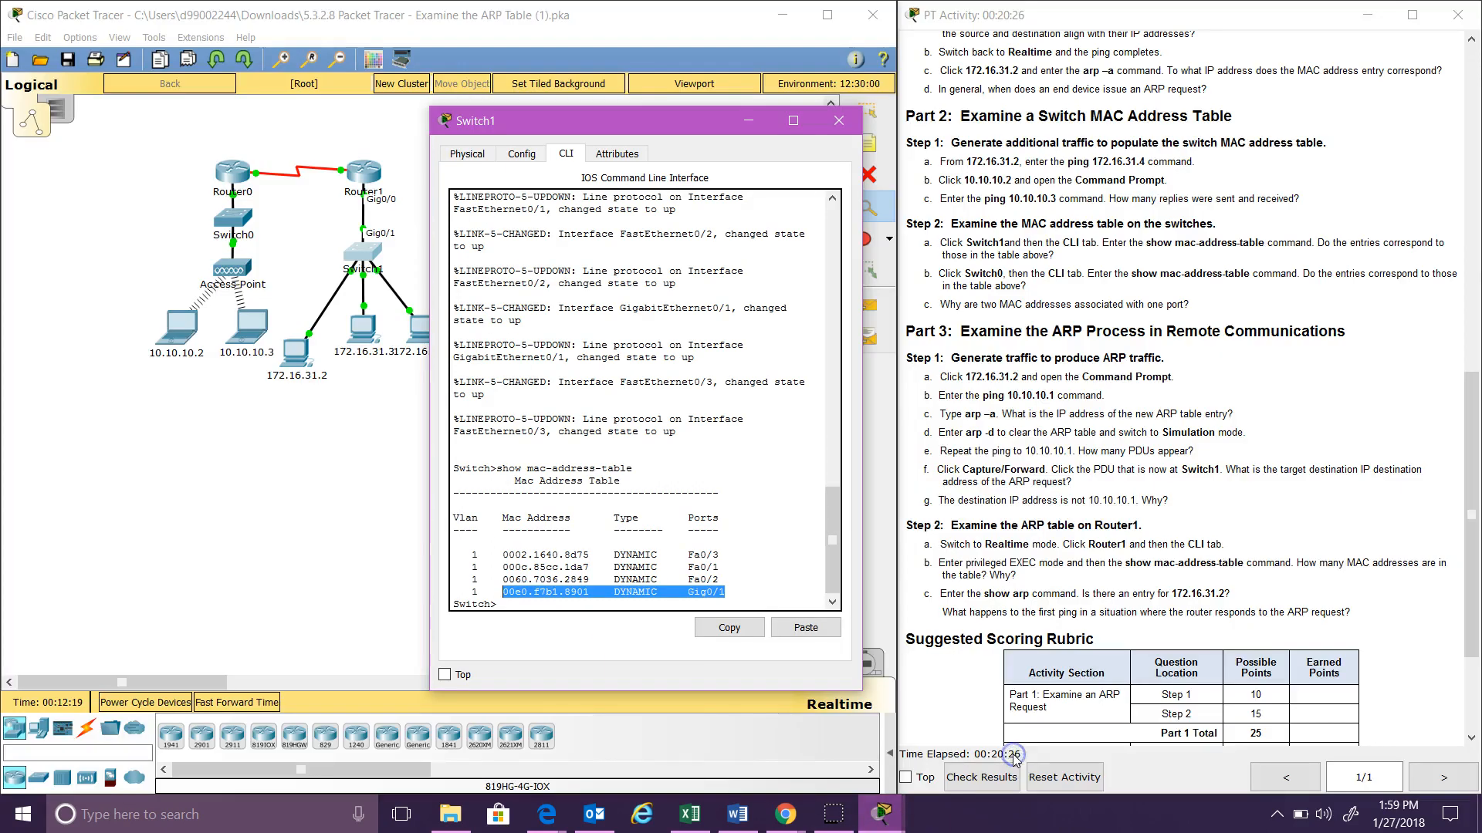
left_click(731, 549)
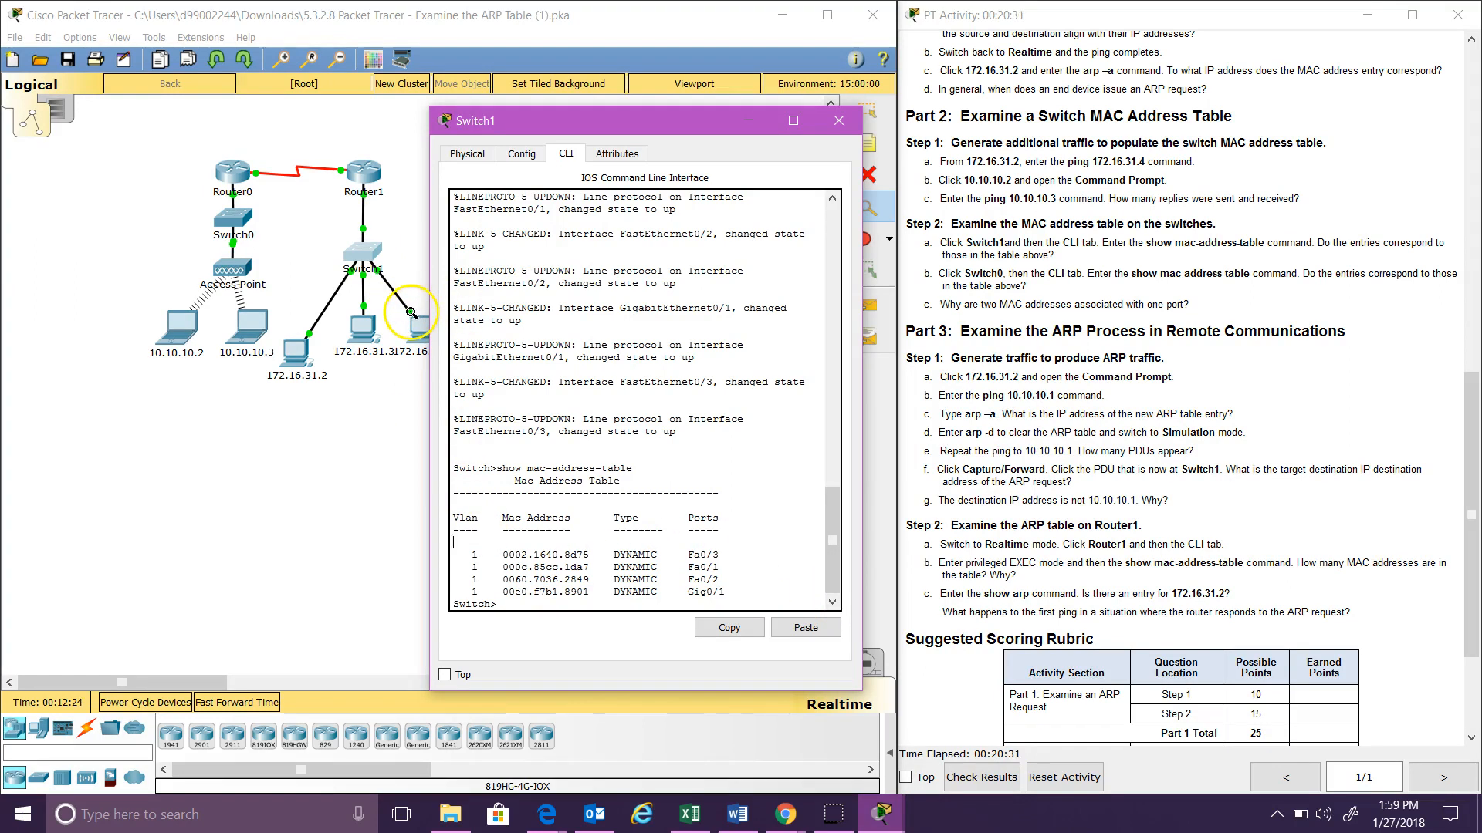
left_click(412, 312)
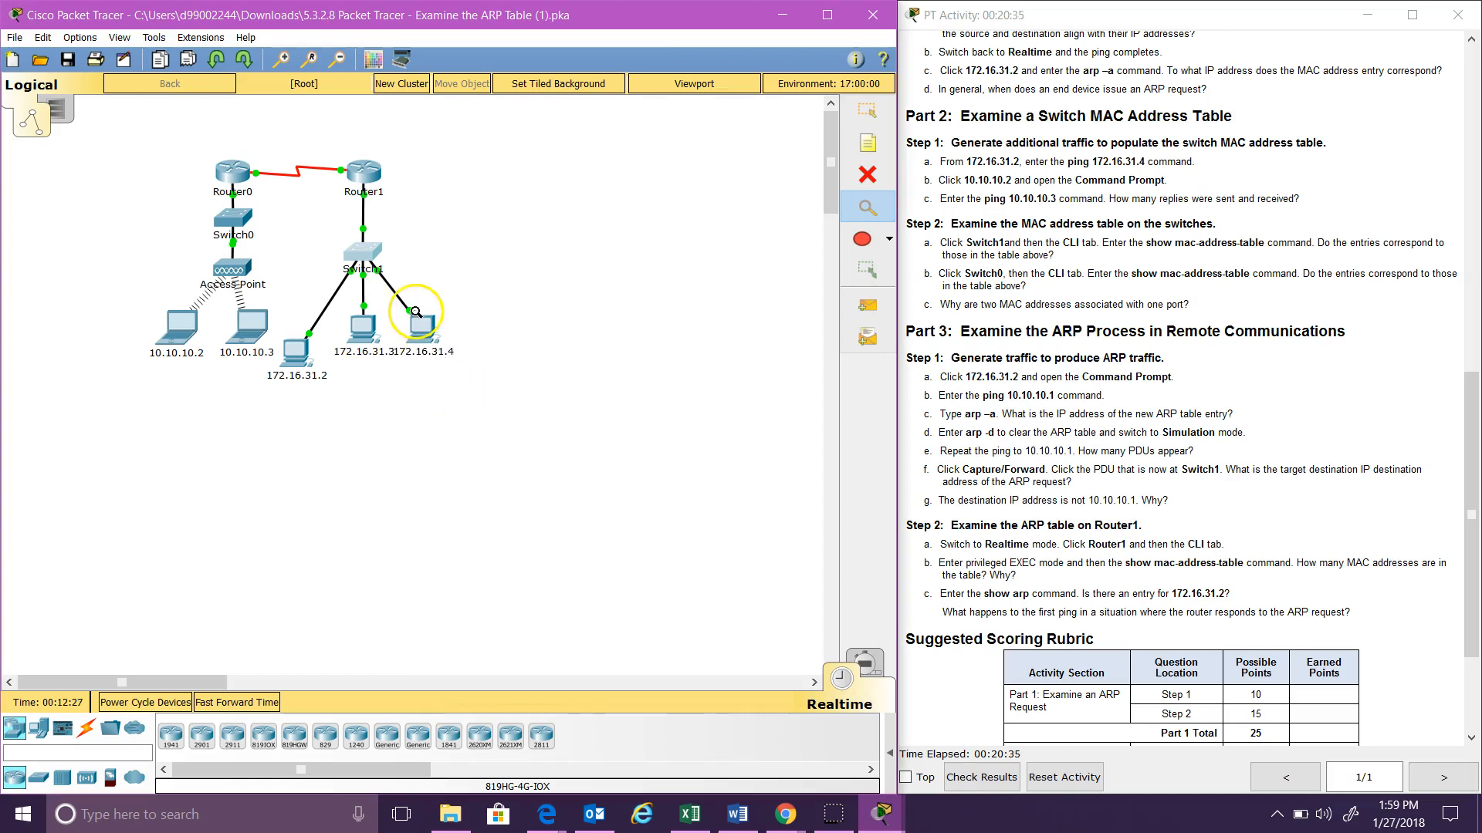
left_click(410, 311)
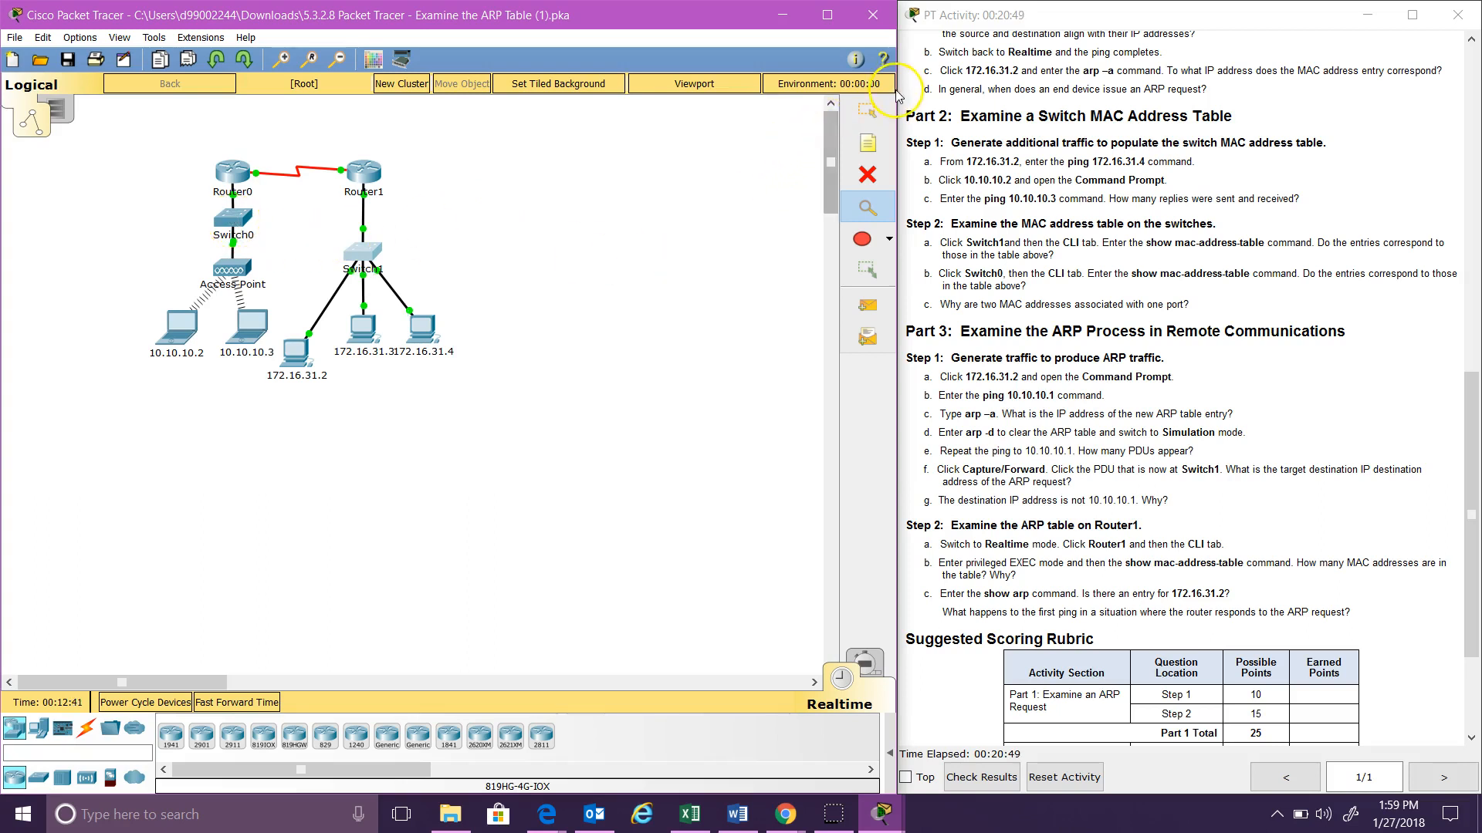
Step: Leave the Inspect tool and run show mac-address-table in the CLI of Switch0
left_click(867, 110)
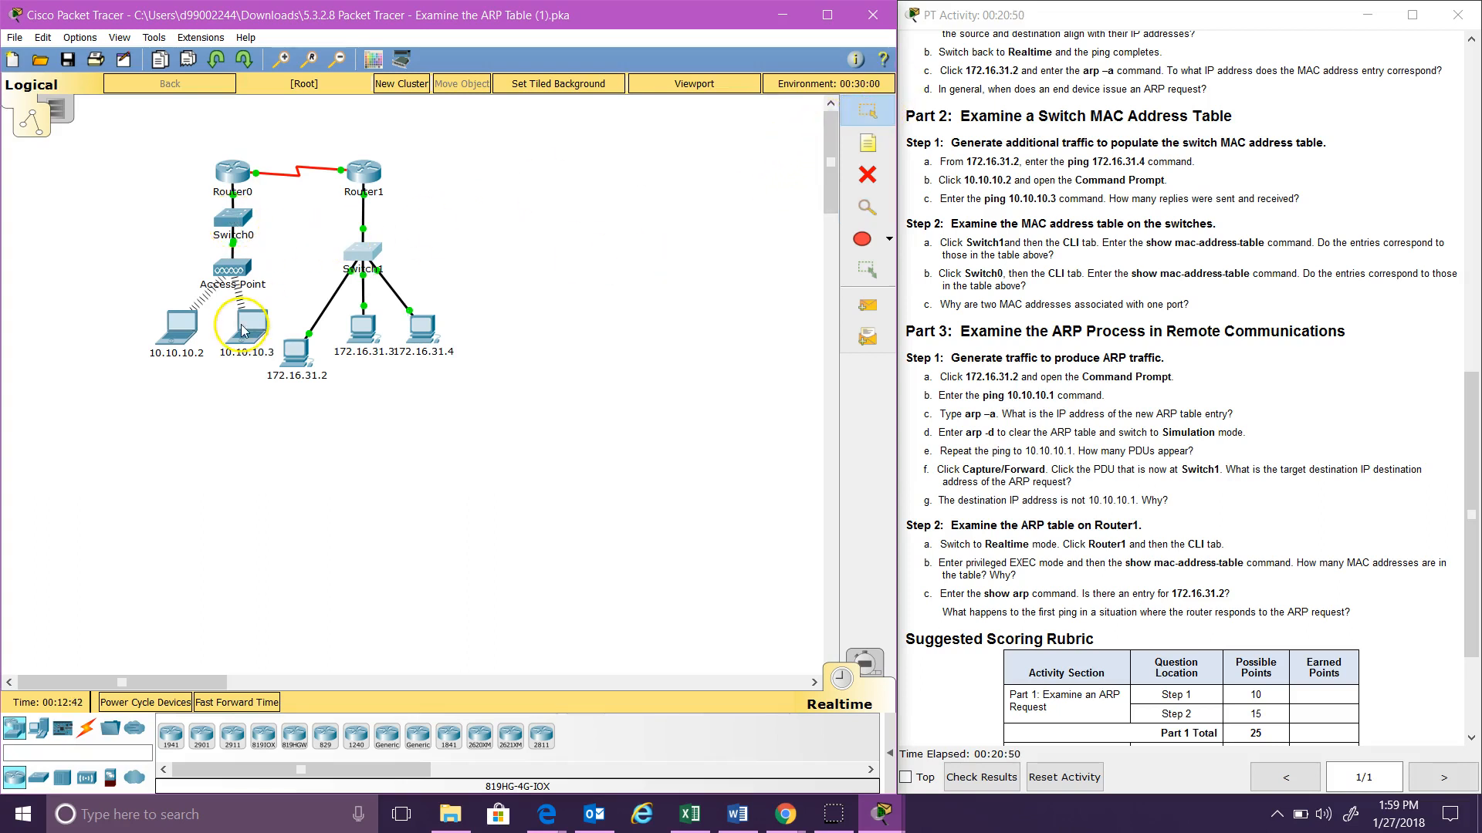
left_click(236, 225)
left_click(674, 185)
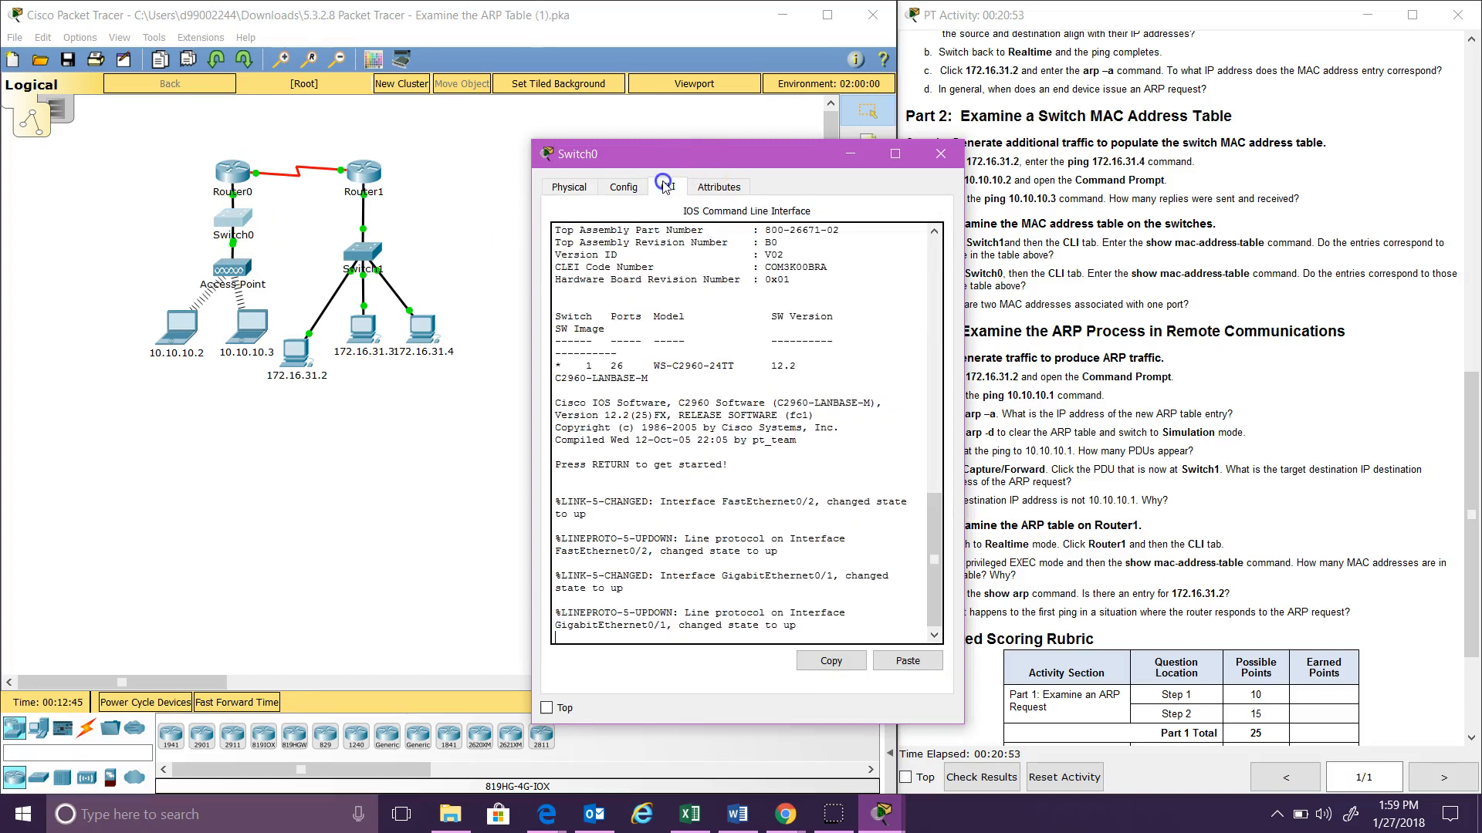
left_click_drag(669, 170, 411, 167)
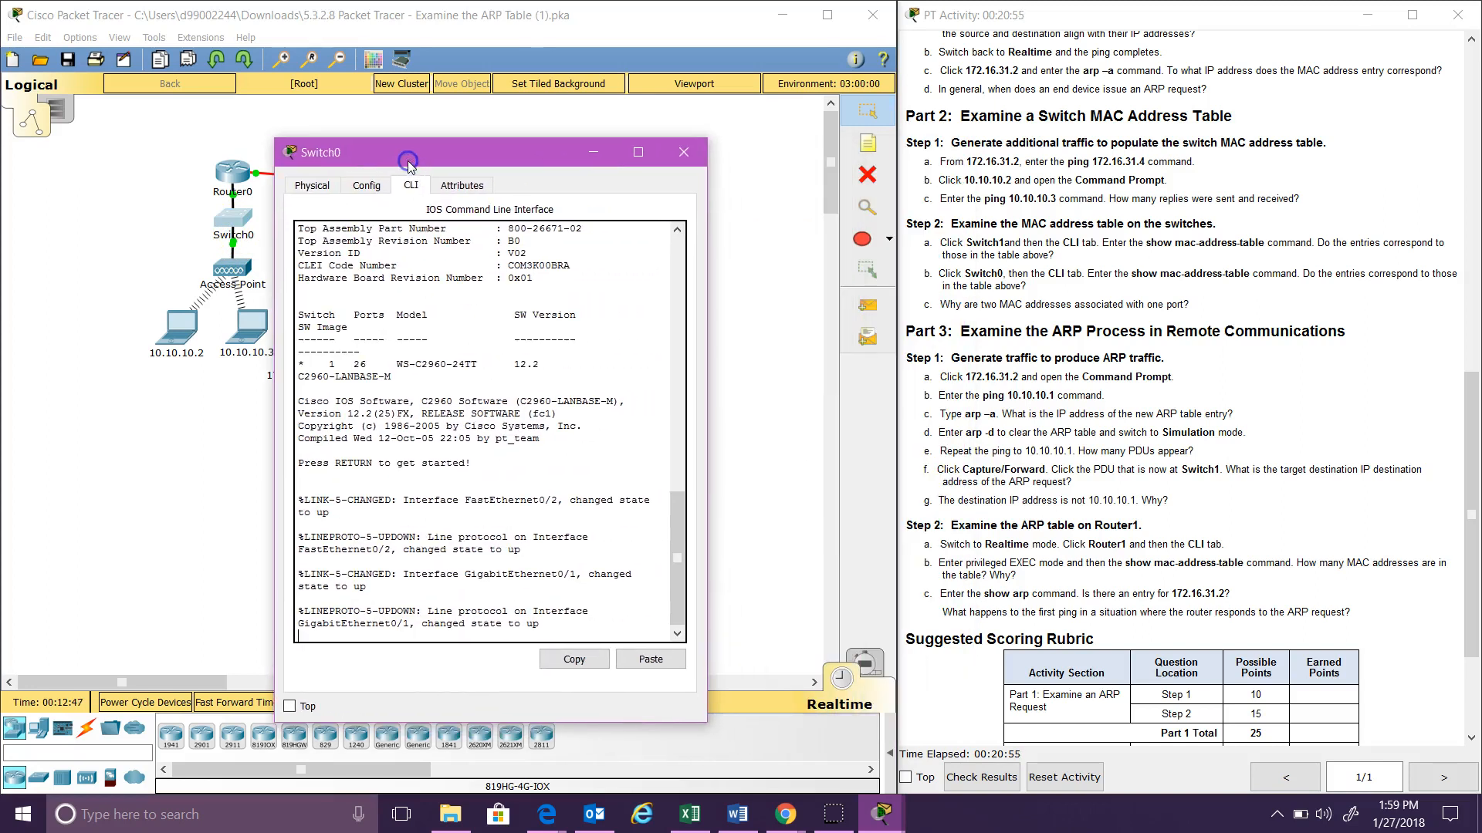
key("Return")
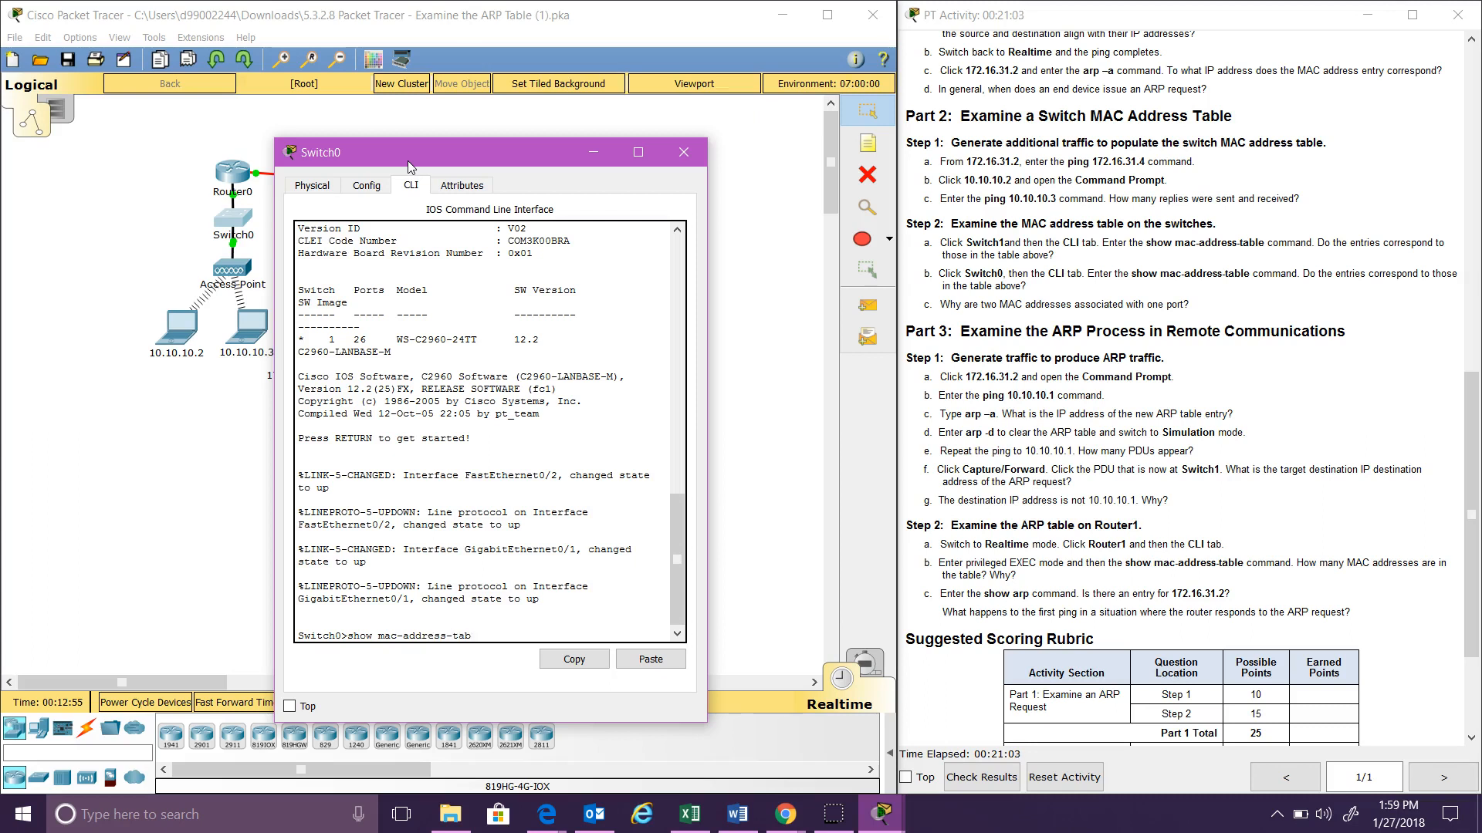
key("Return")
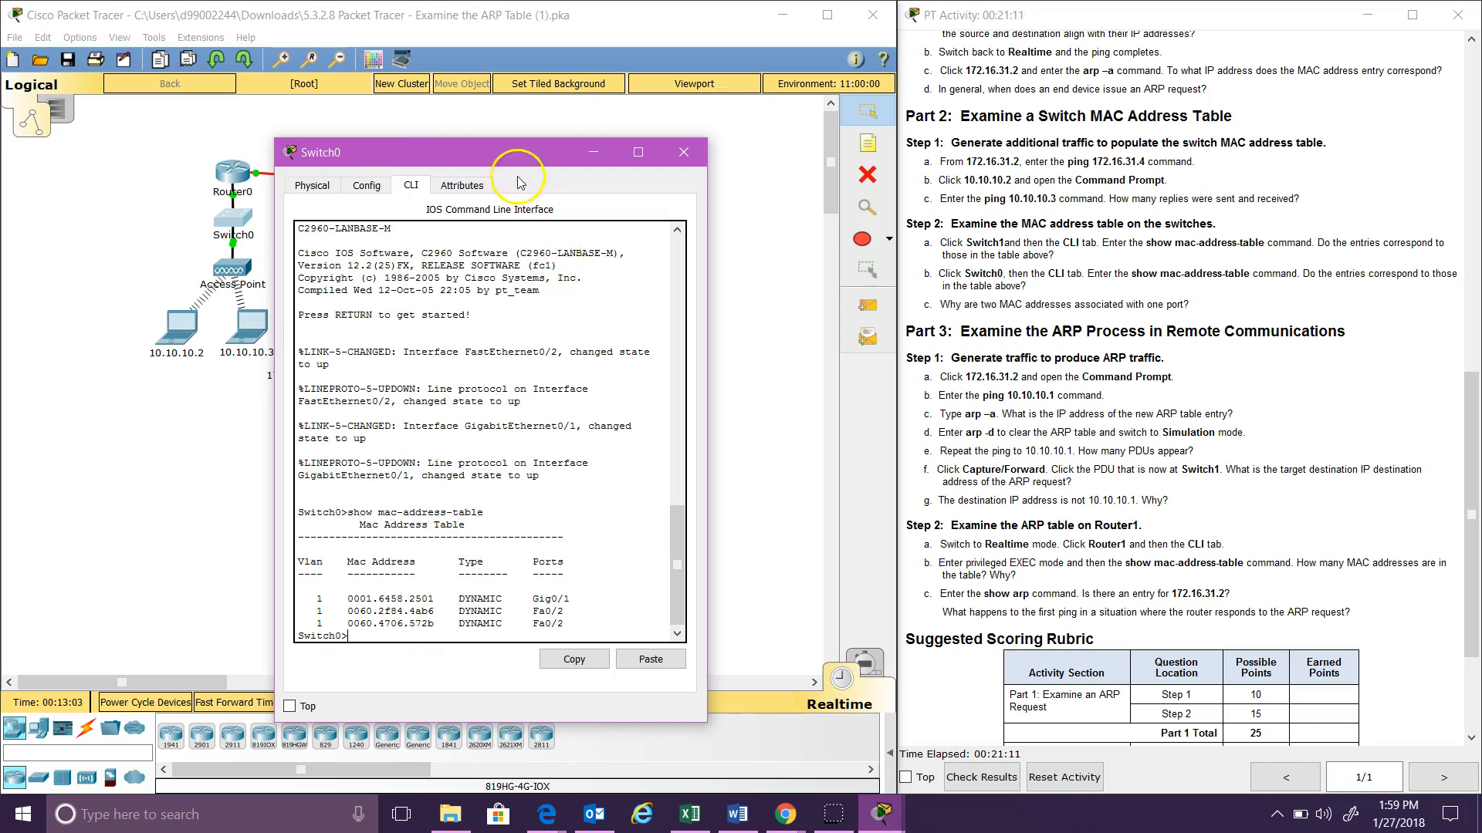
Step: Activate the Inspect tool and place Switch0's MAC address table beside the network topology
left_click_drag(479, 159, 642, 118)
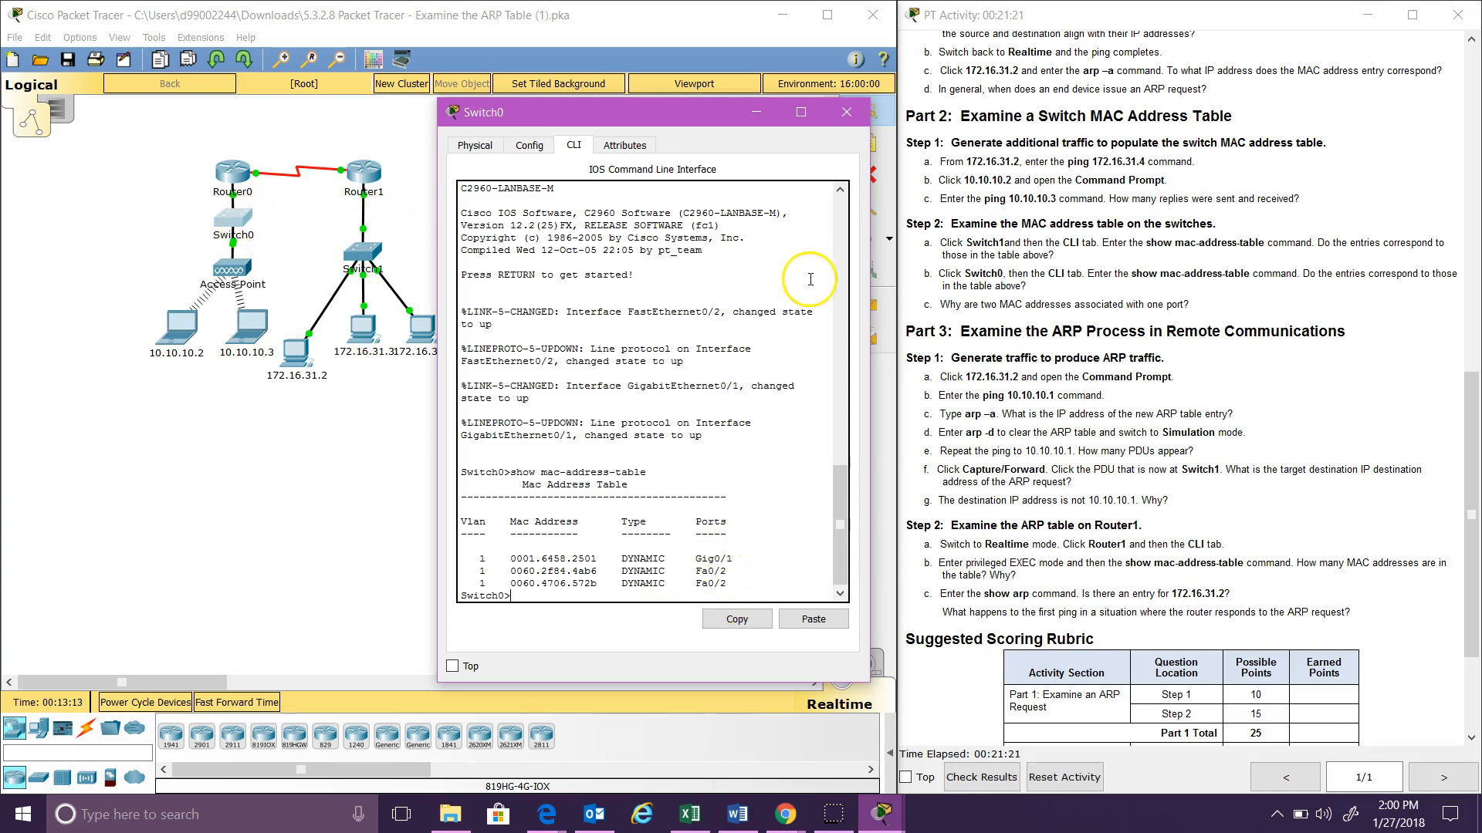
left_click(868, 208)
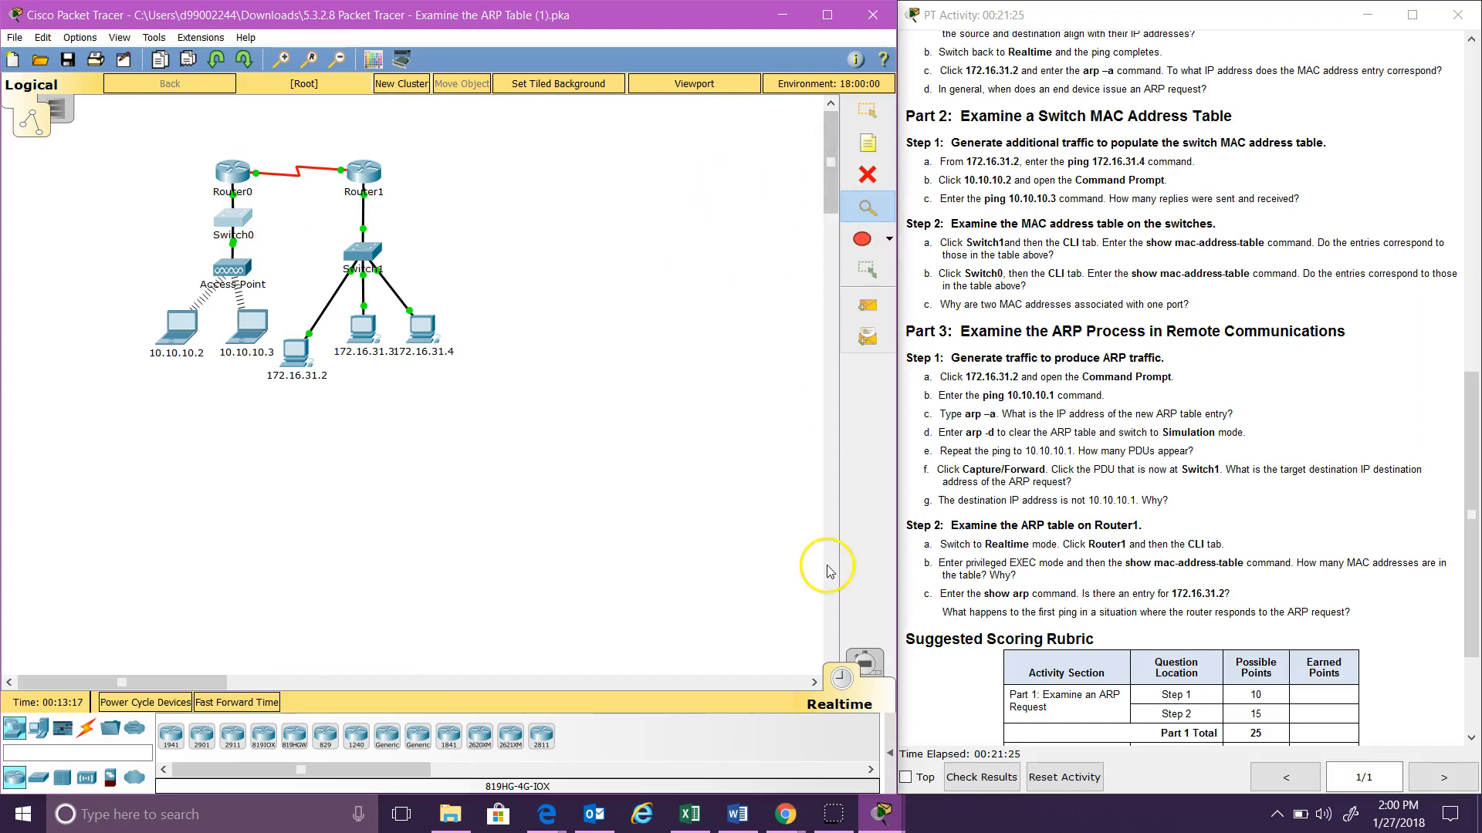
mouse_move(882, 814)
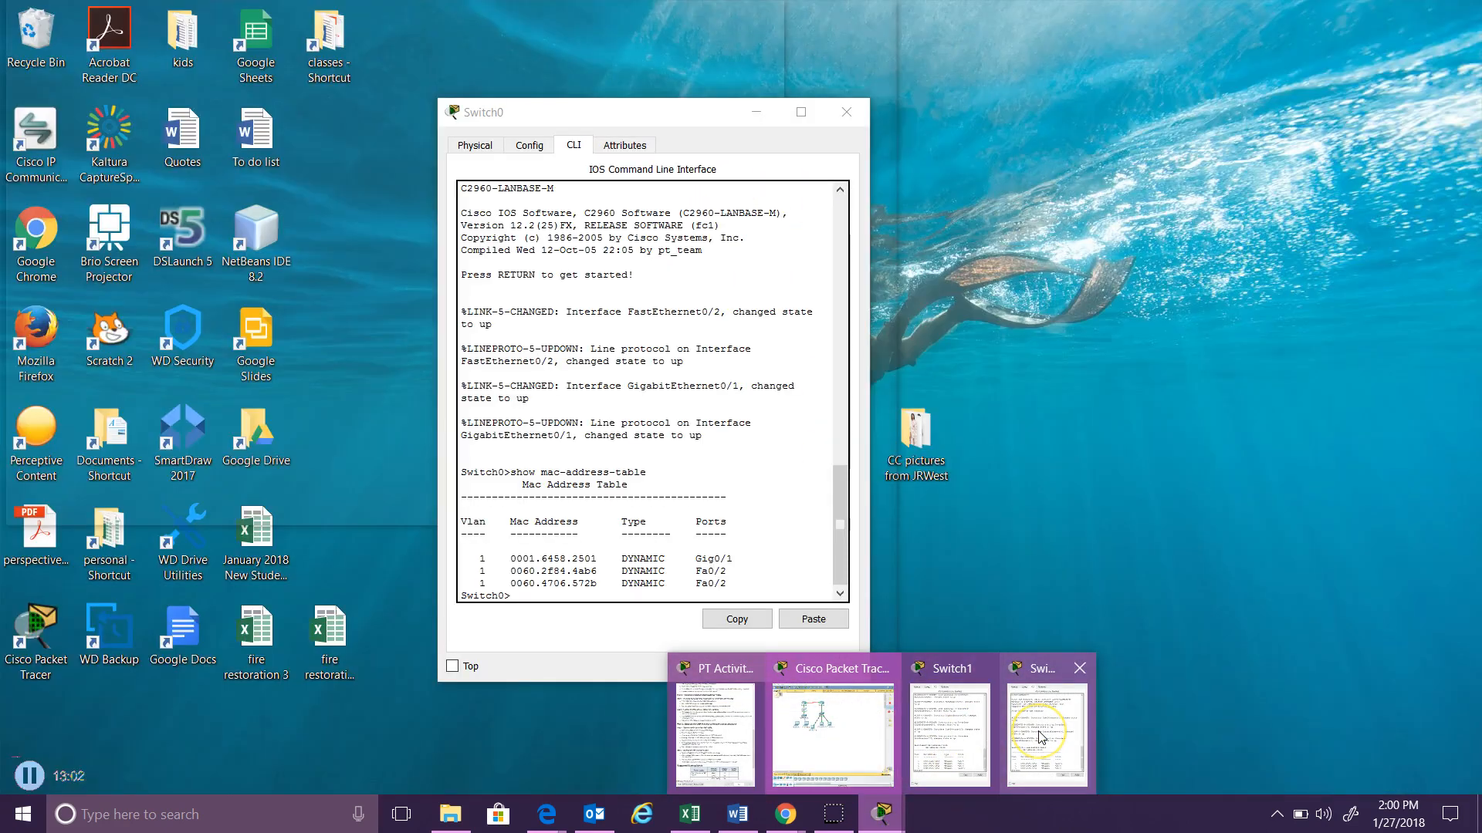
left_click(1042, 737)
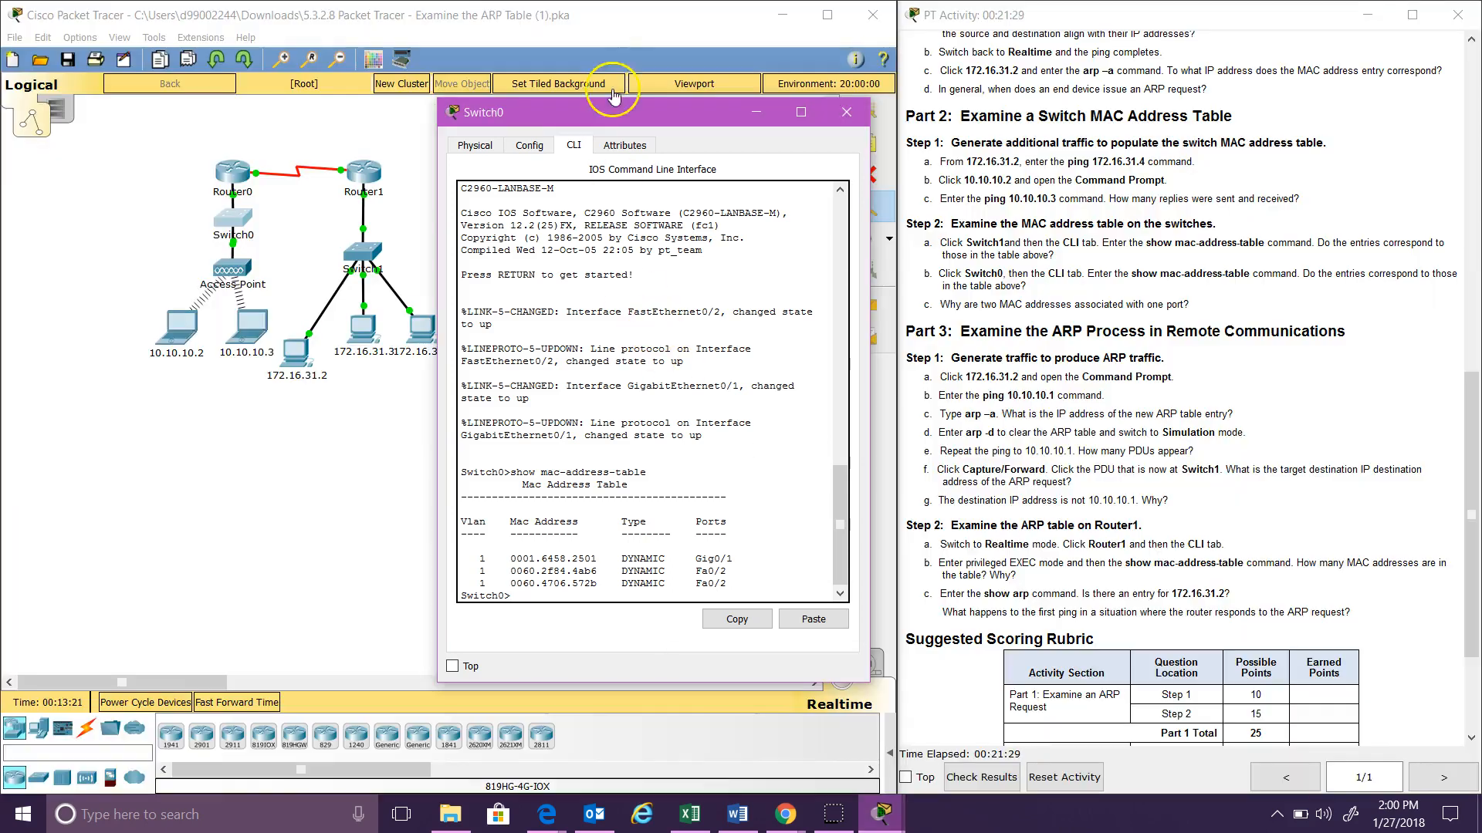
left_click_drag(611, 114, 1092, 104)
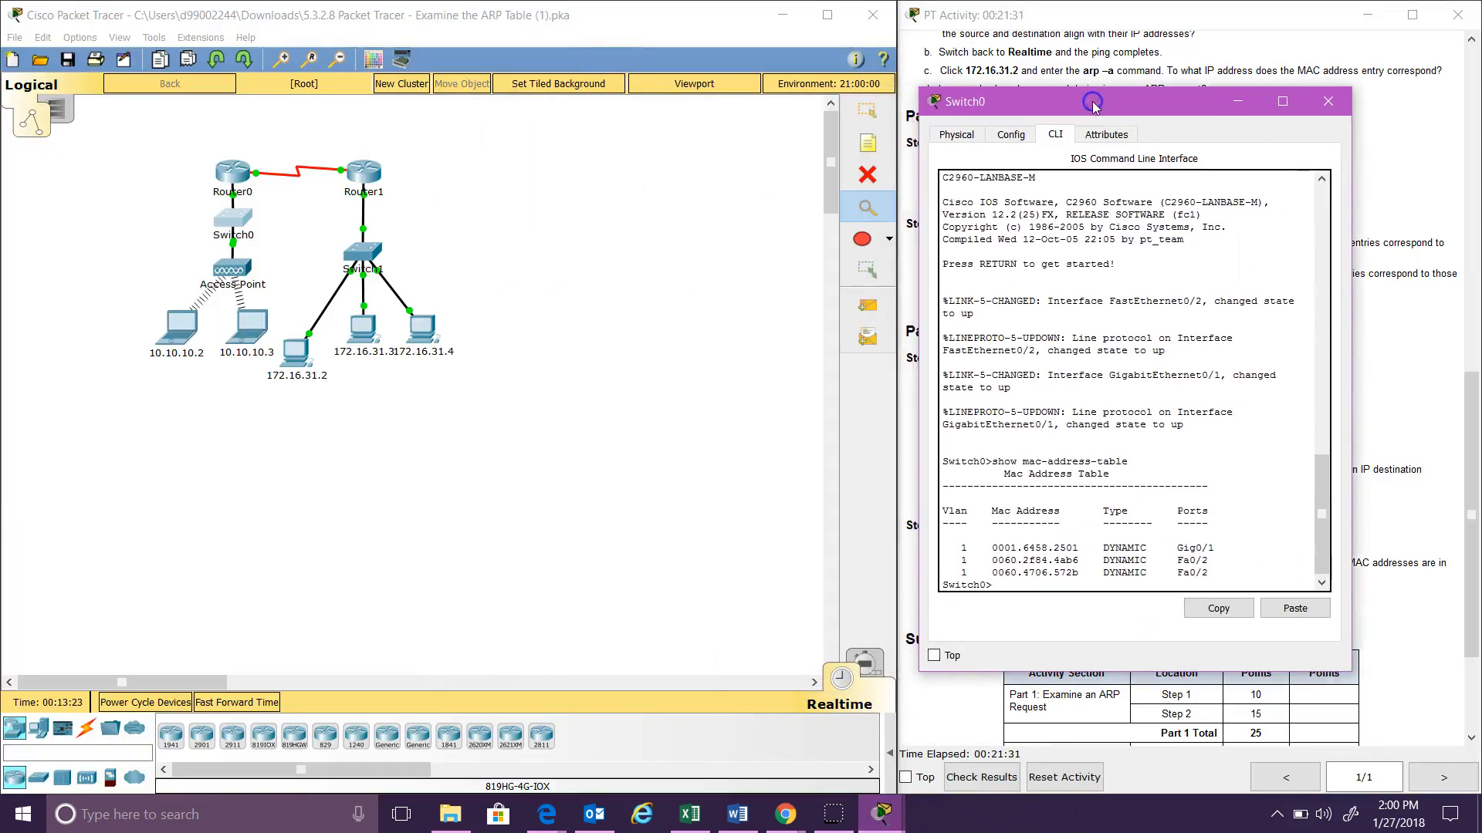
Step: Inspect Switch0's links to the Access Point and Router0, comparing their ports and Router0's MAC address with Switch0's table
left_click(232, 242)
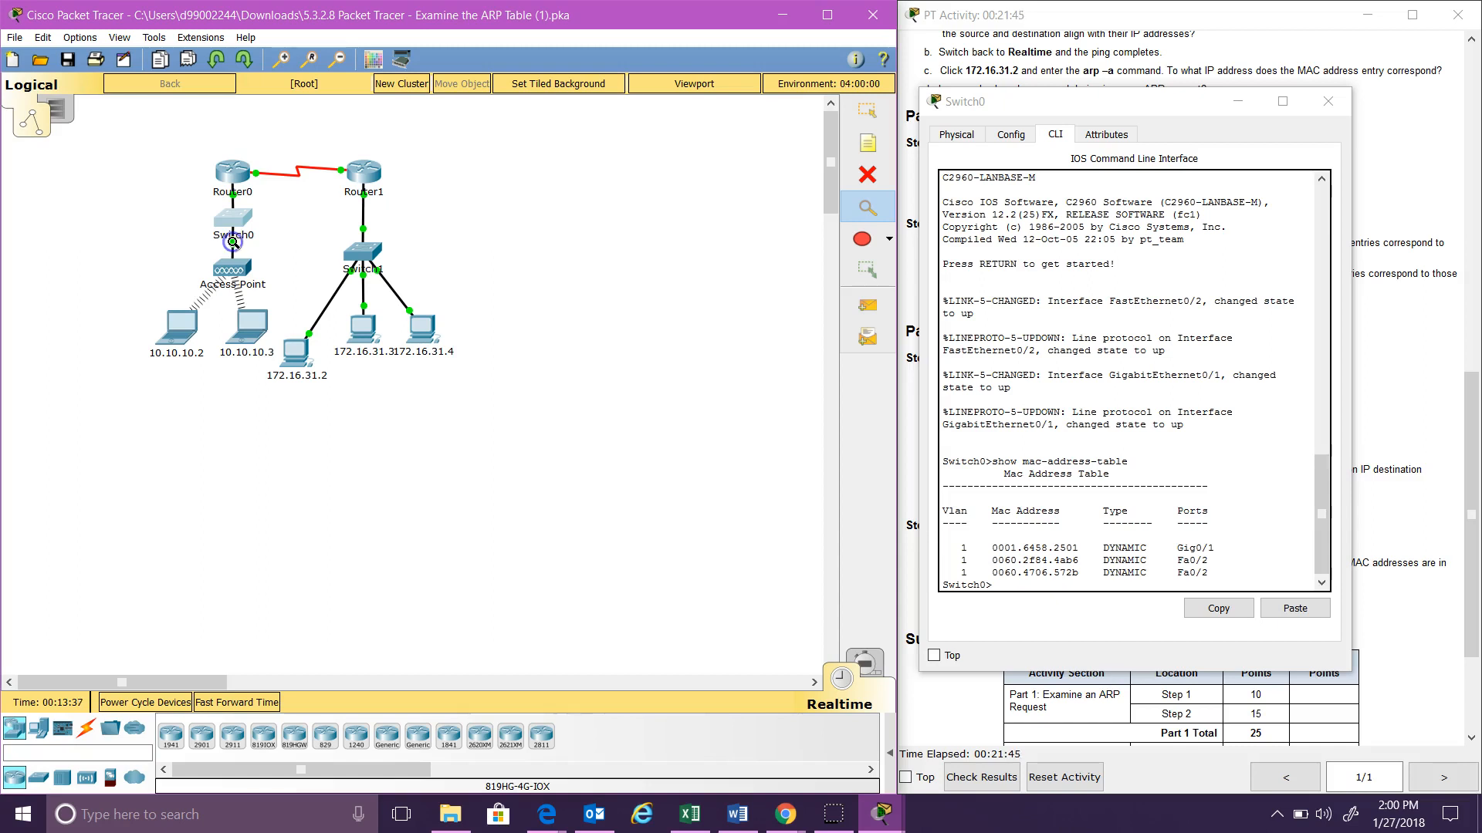
left_click(236, 197)
left_click(297, 202)
left_click(231, 237)
left_click(231, 199)
left_click(235, 213)
mouse_move(234, 205)
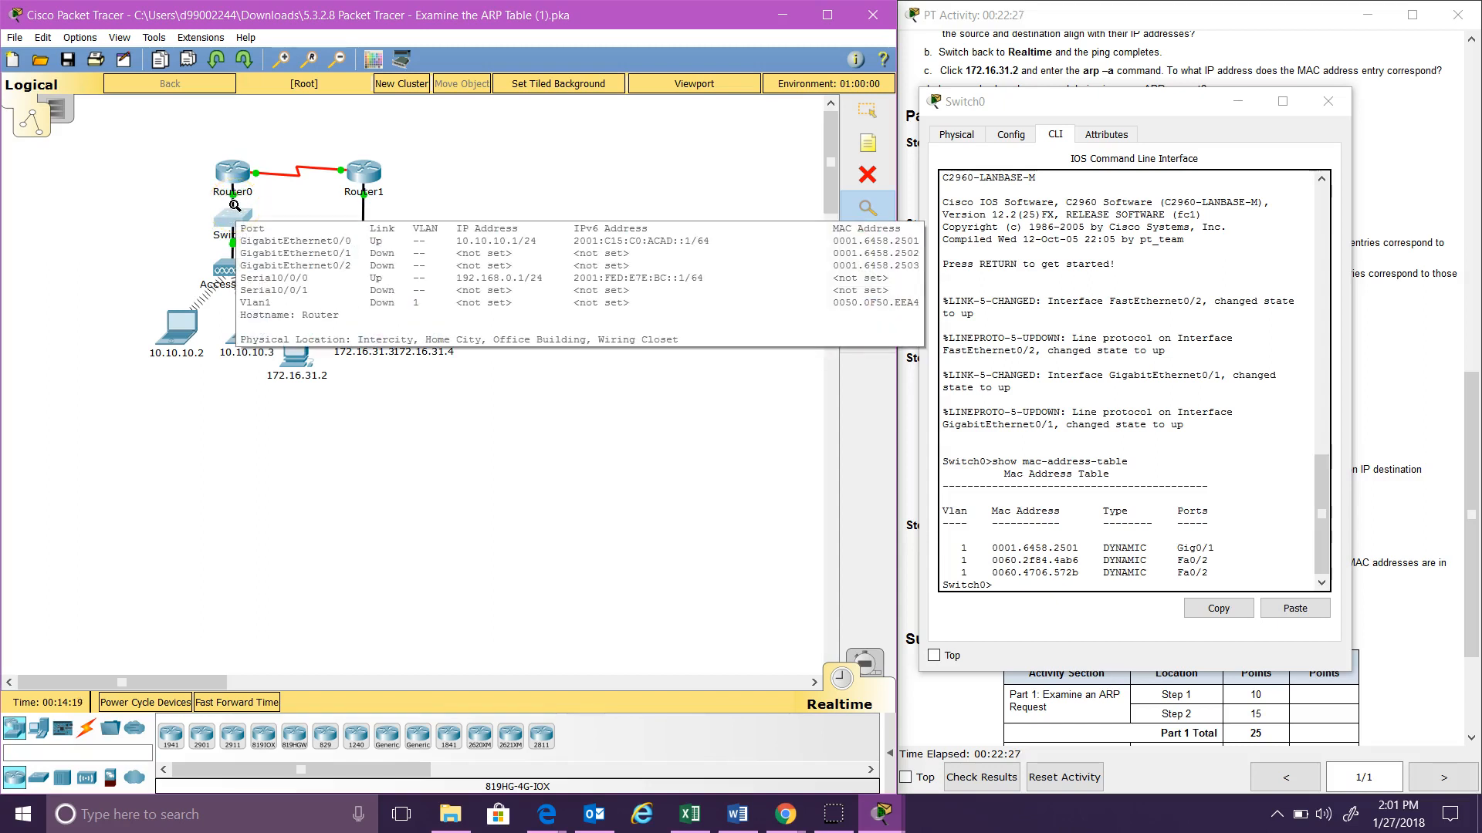
left_click(232, 210)
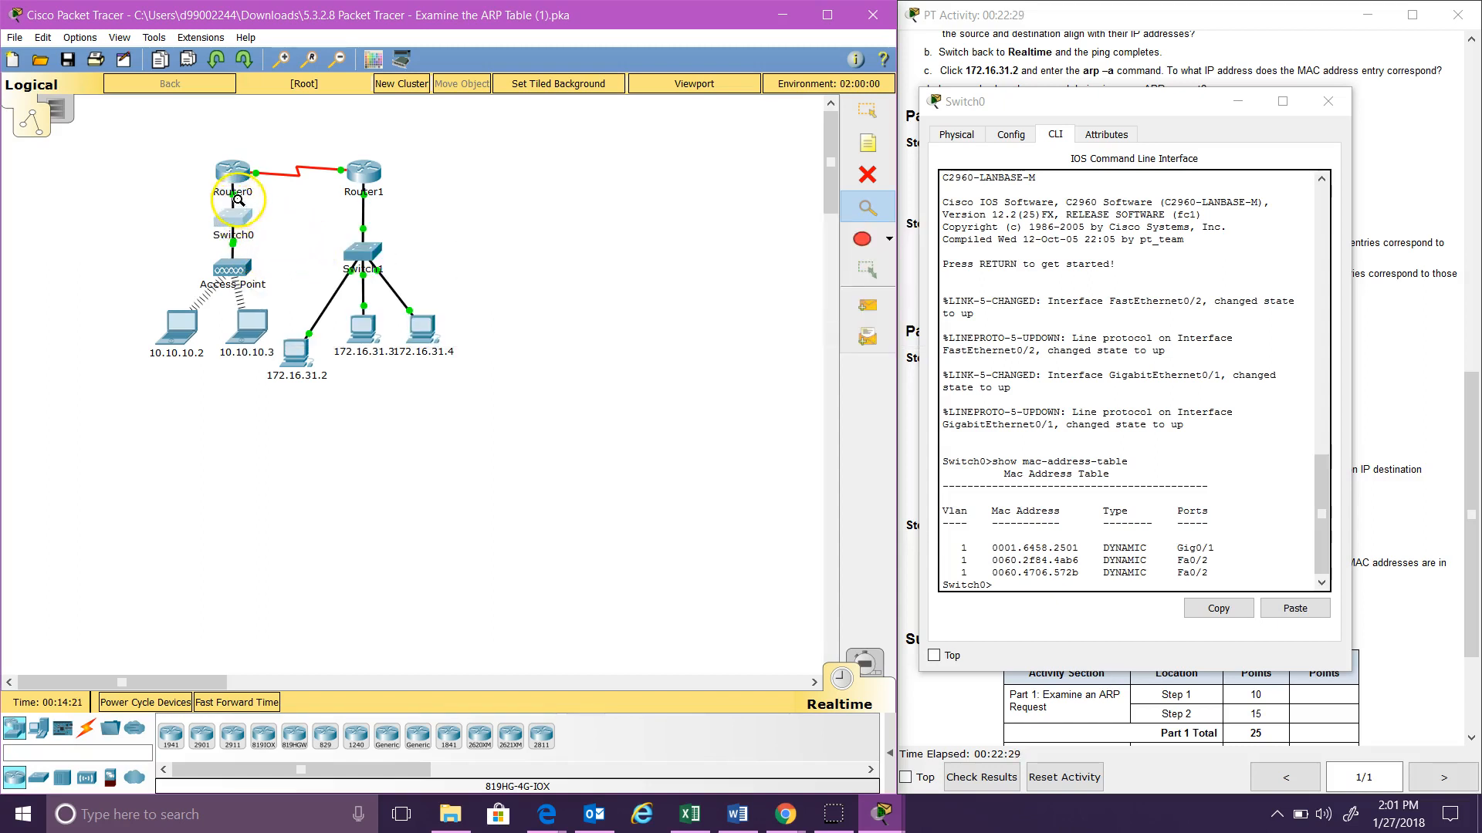
mouse_move(232, 212)
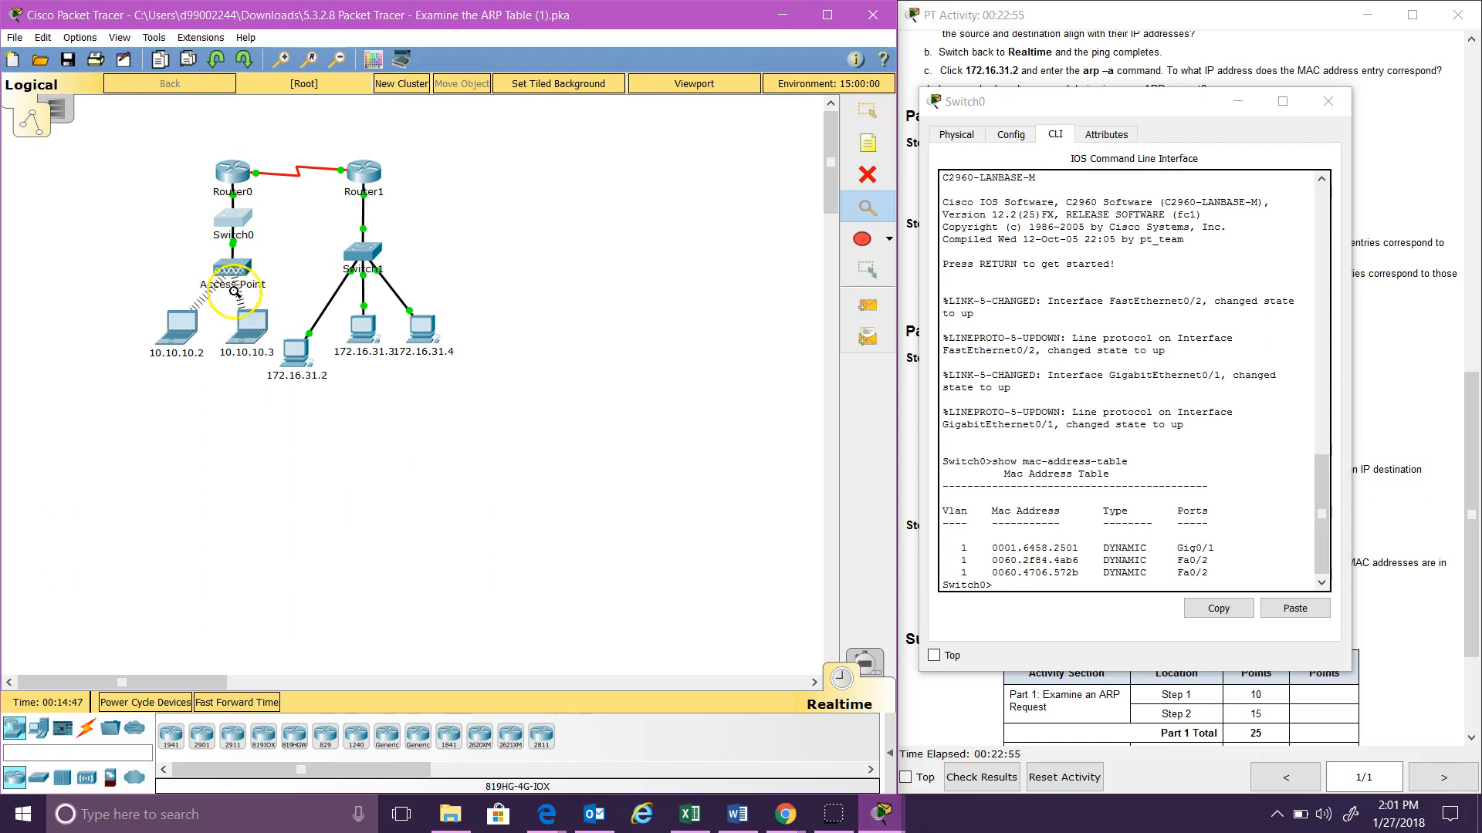
mouse_move(235, 270)
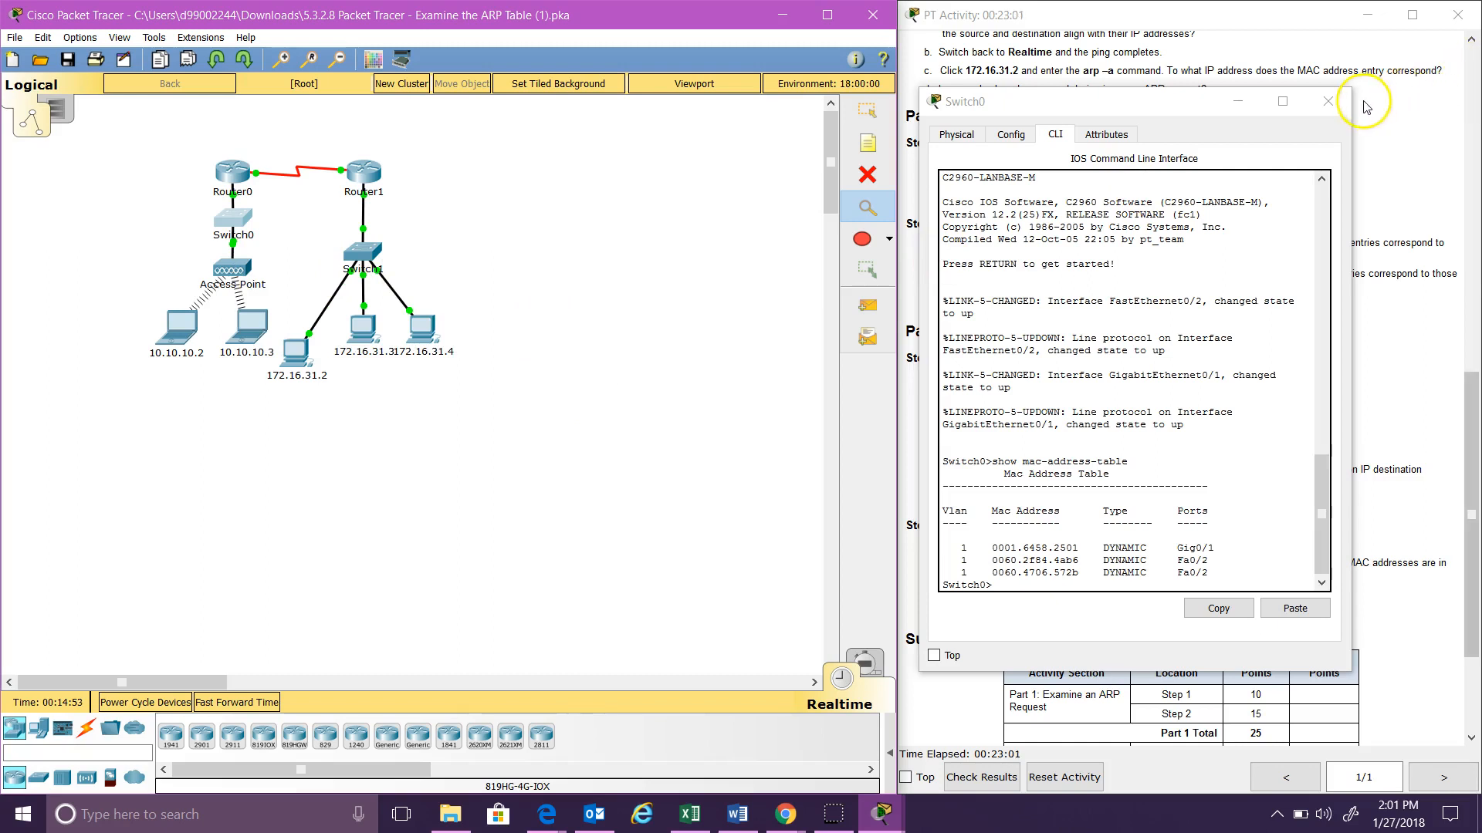
Step: Close Switch0's window and bring up Switch1's MAC address table
left_click(1327, 101)
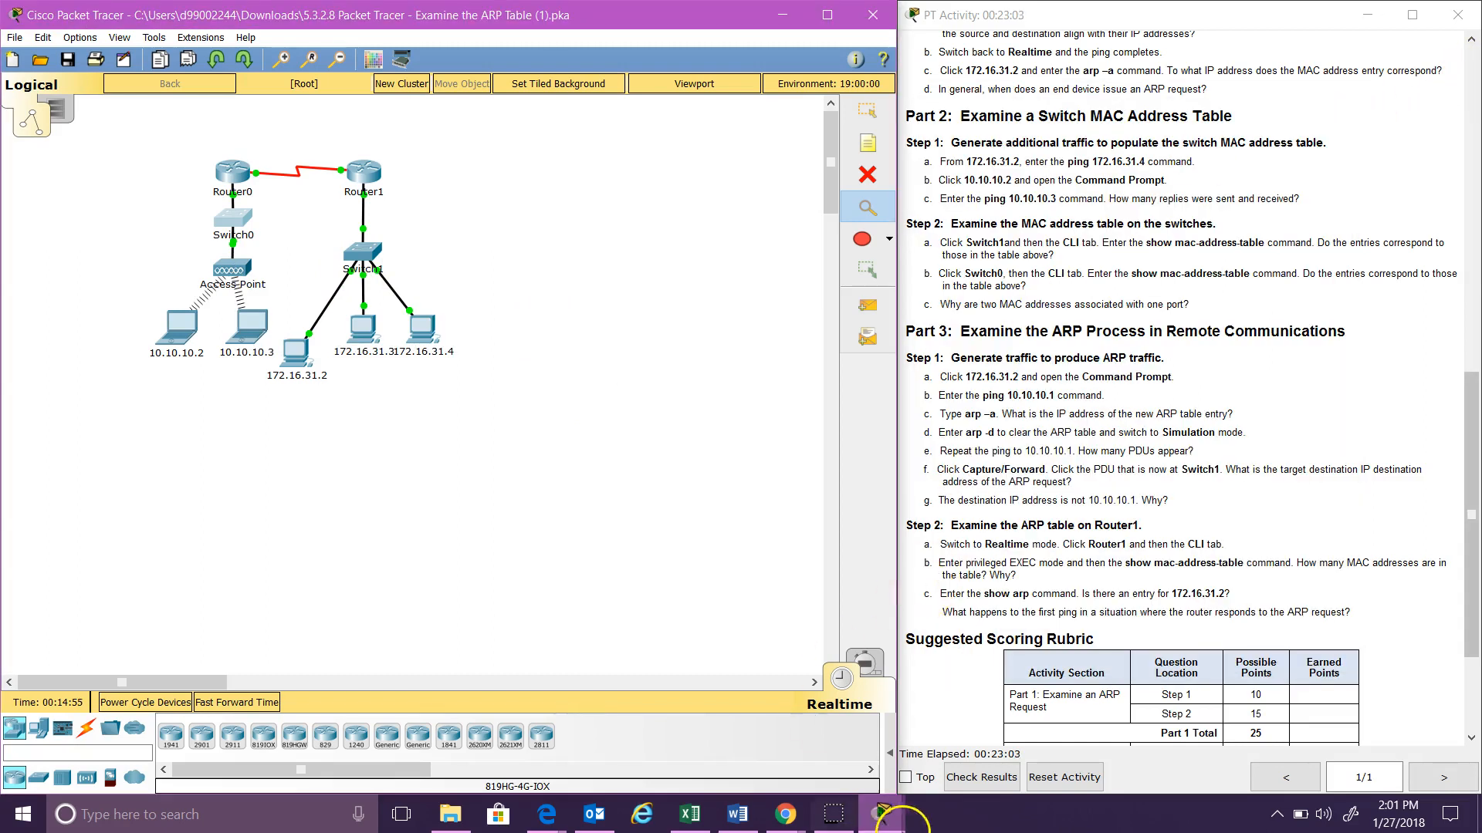
mouse_move(883, 814)
mouse_move(989, 755)
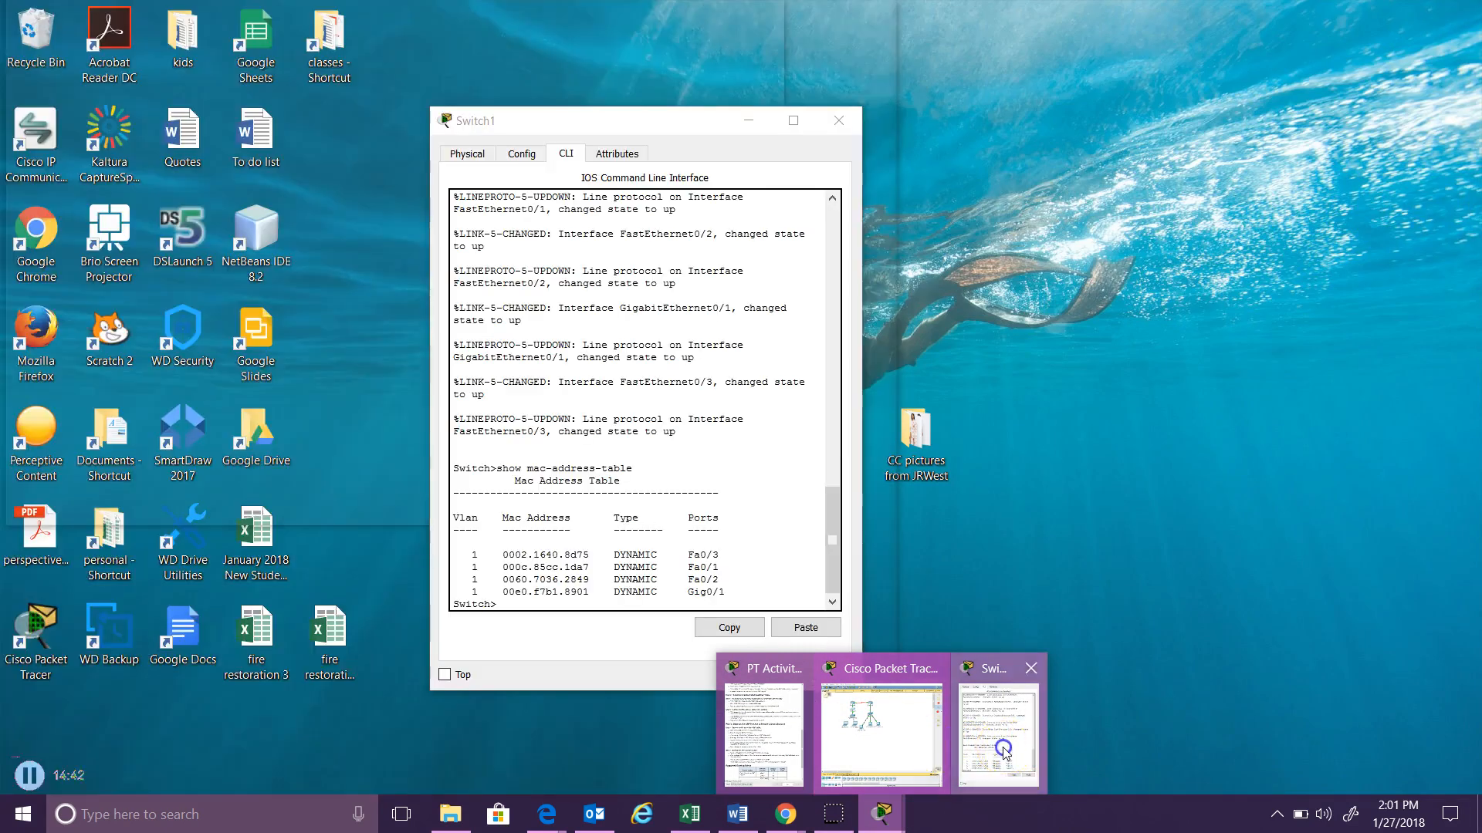
left_click(1003, 752)
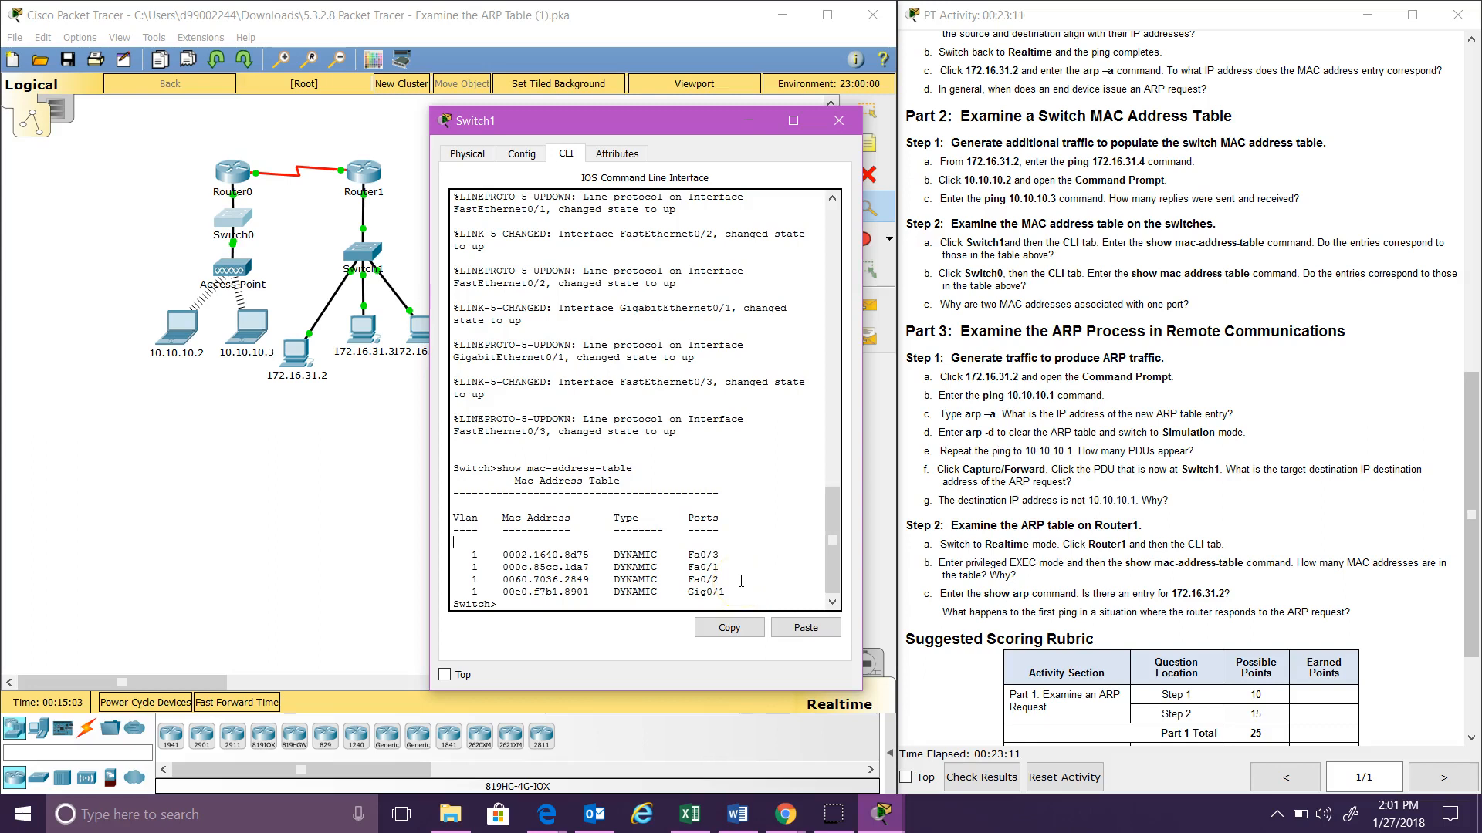
Step: Inspect the port status summary of the Access Point
left_click(215, 291)
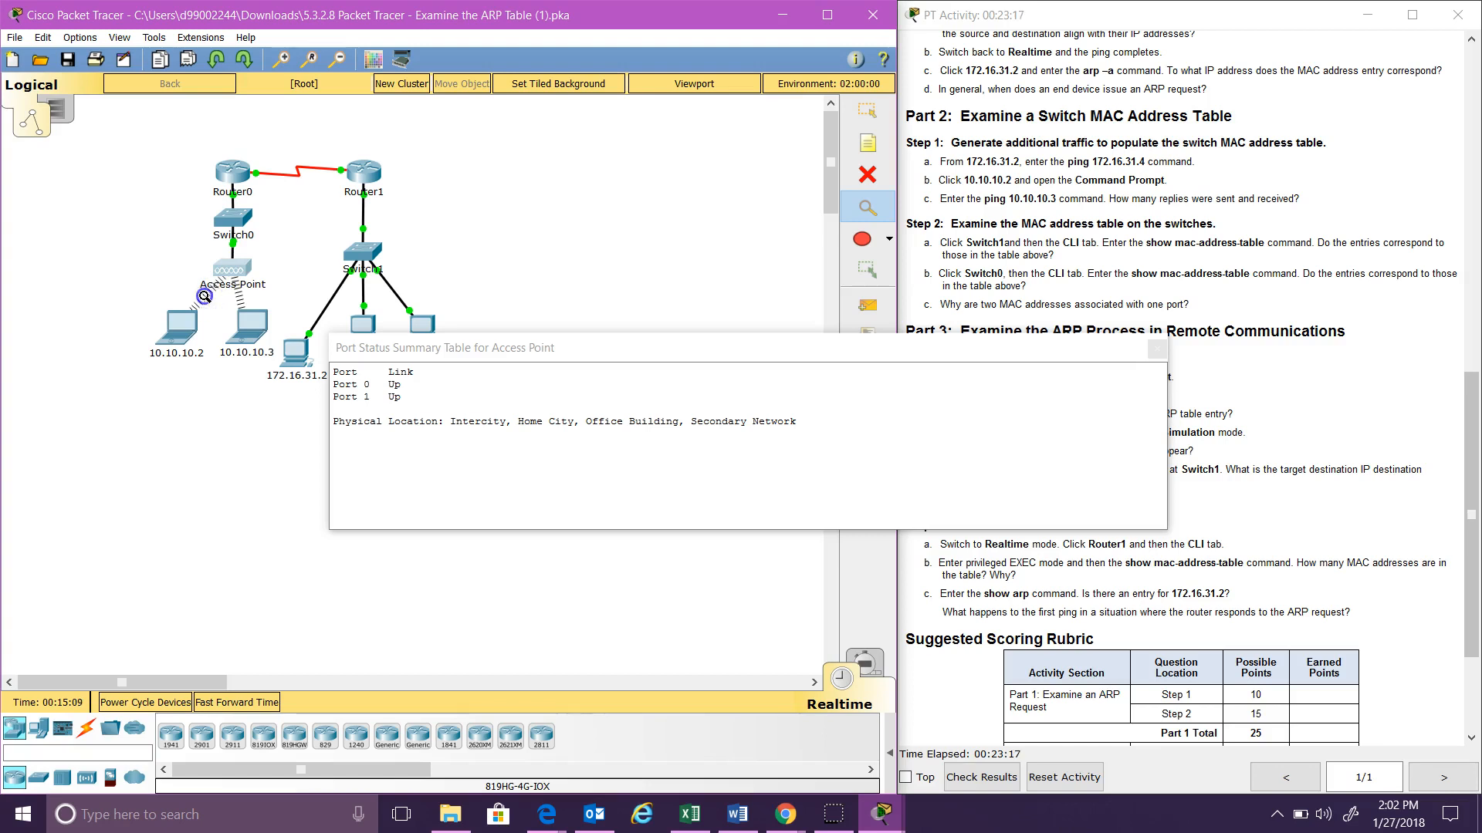
mouse_move(244, 298)
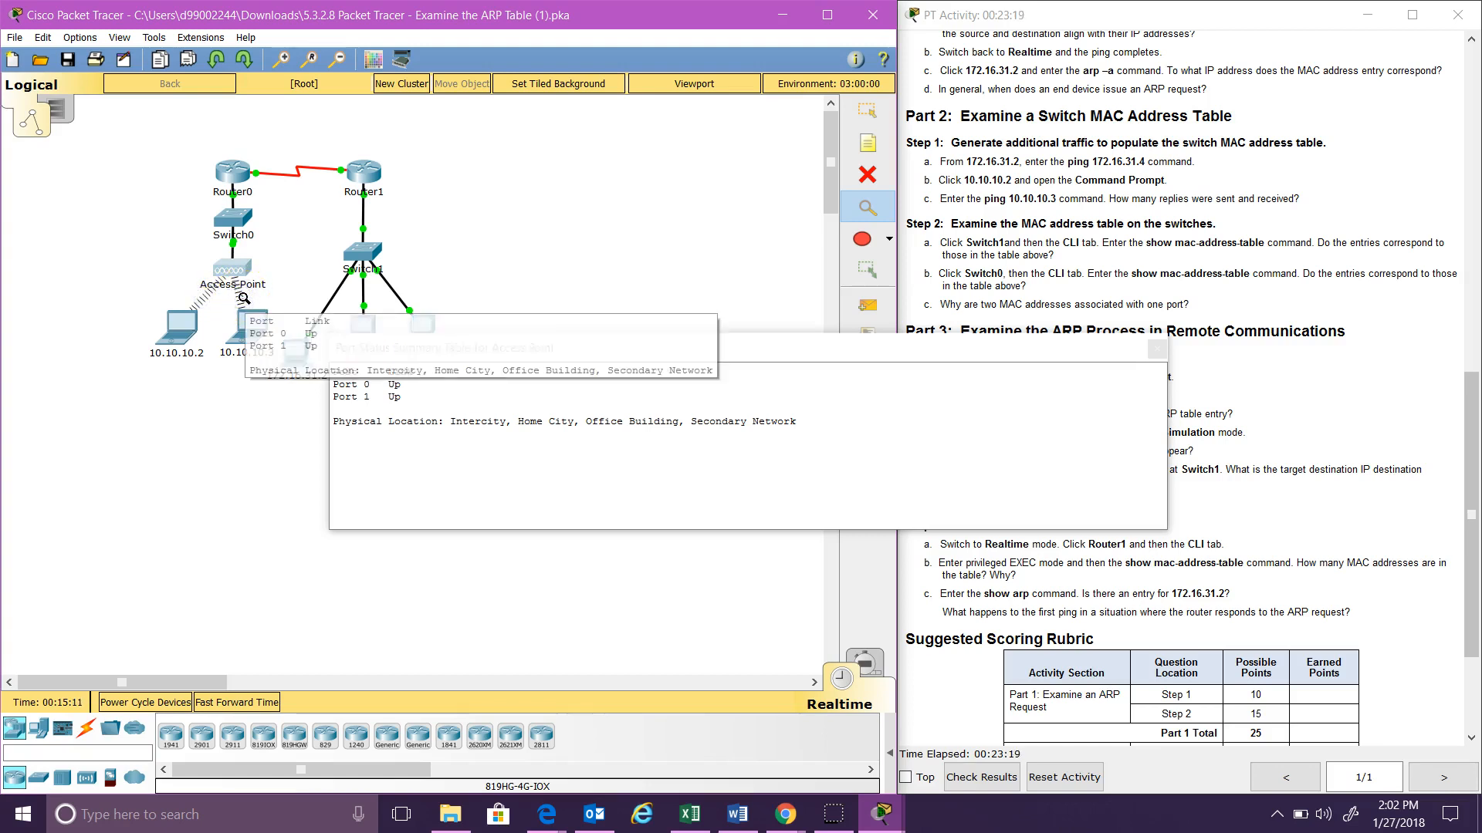
left_click(883, 828)
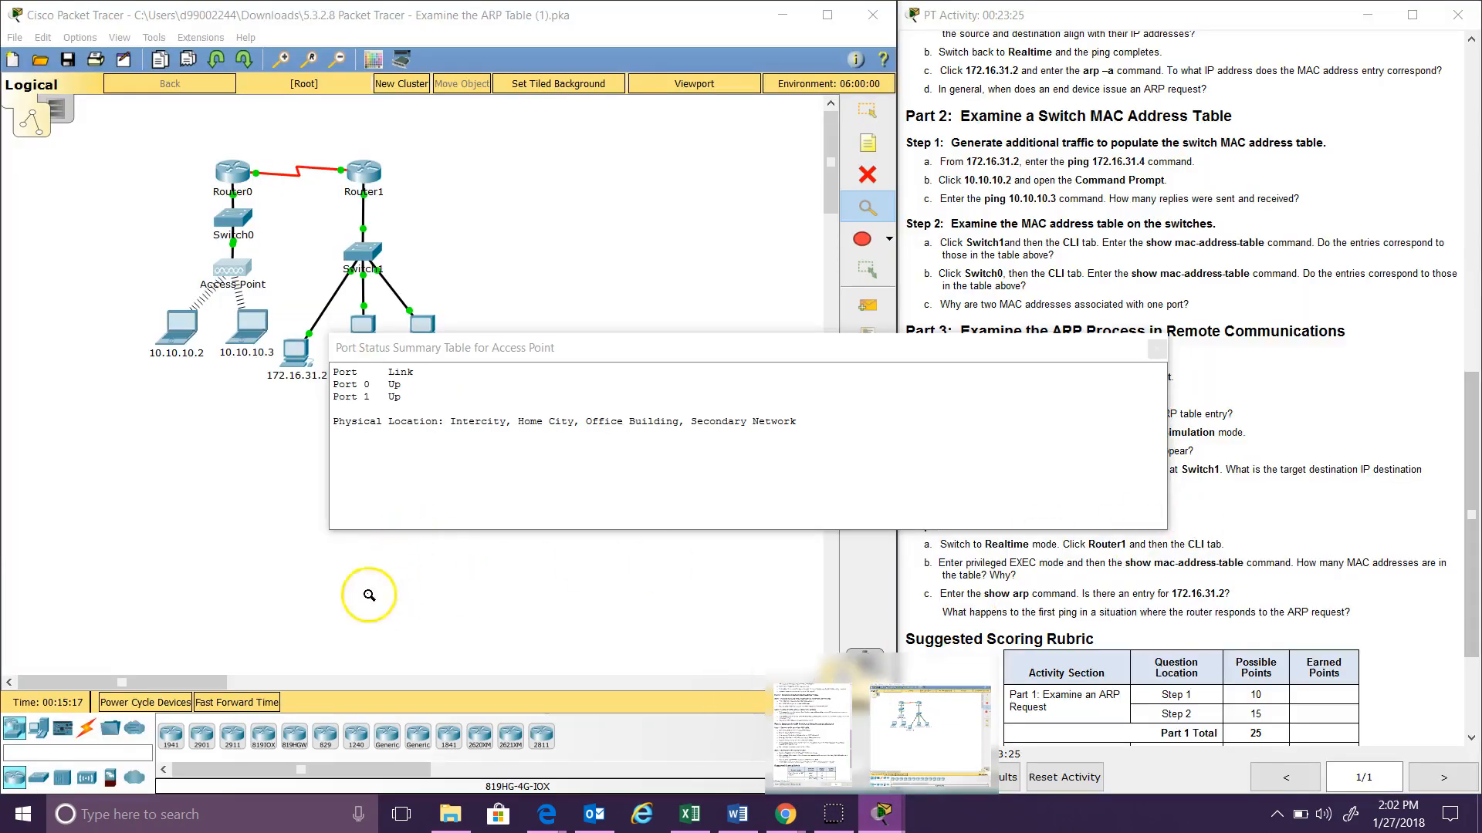
Step: Leave the Inspect tool and reopen Switch0's CLI at its MAC address table
left_click(862, 116)
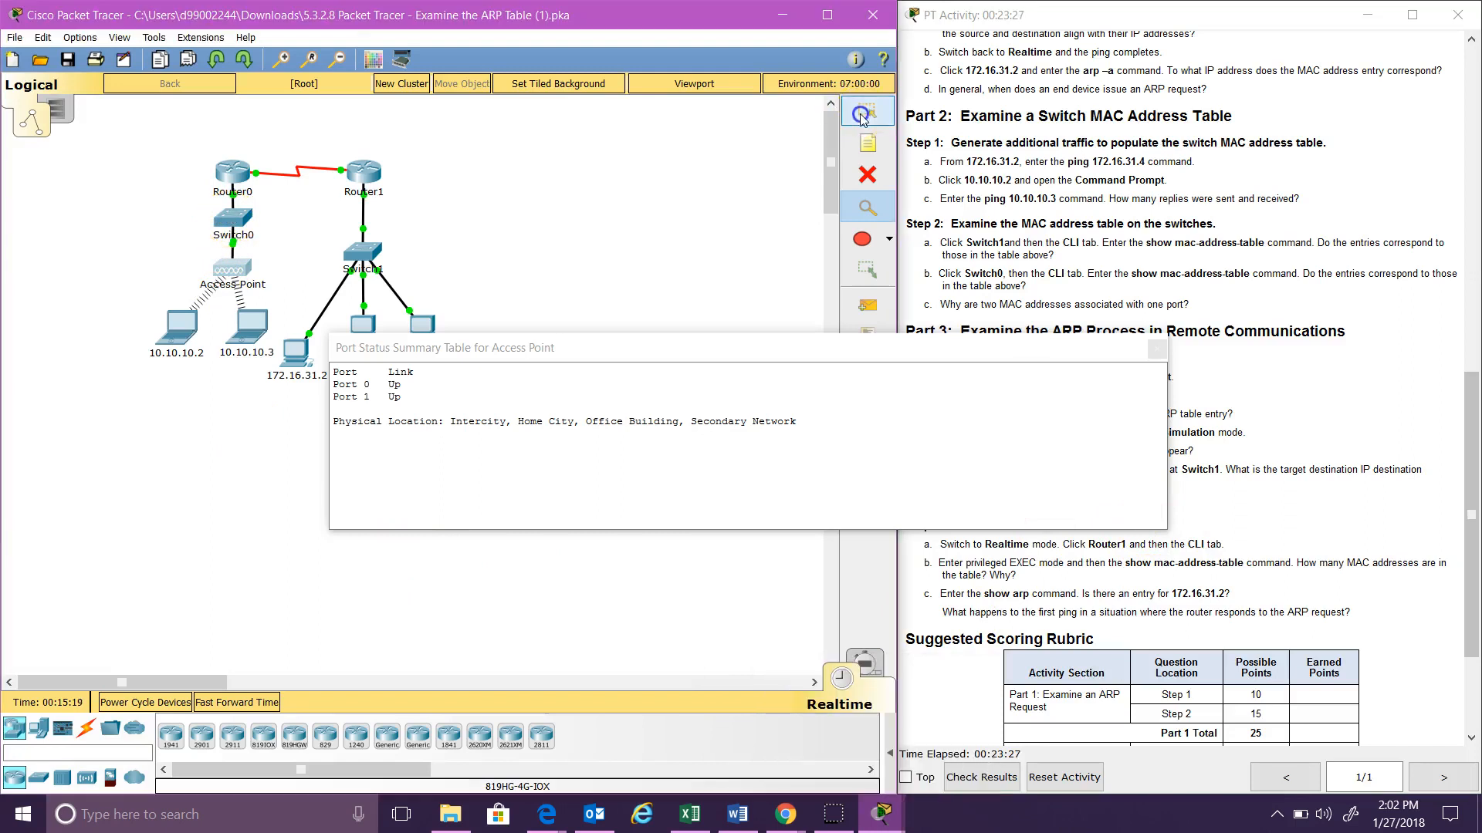
left_click(230, 228)
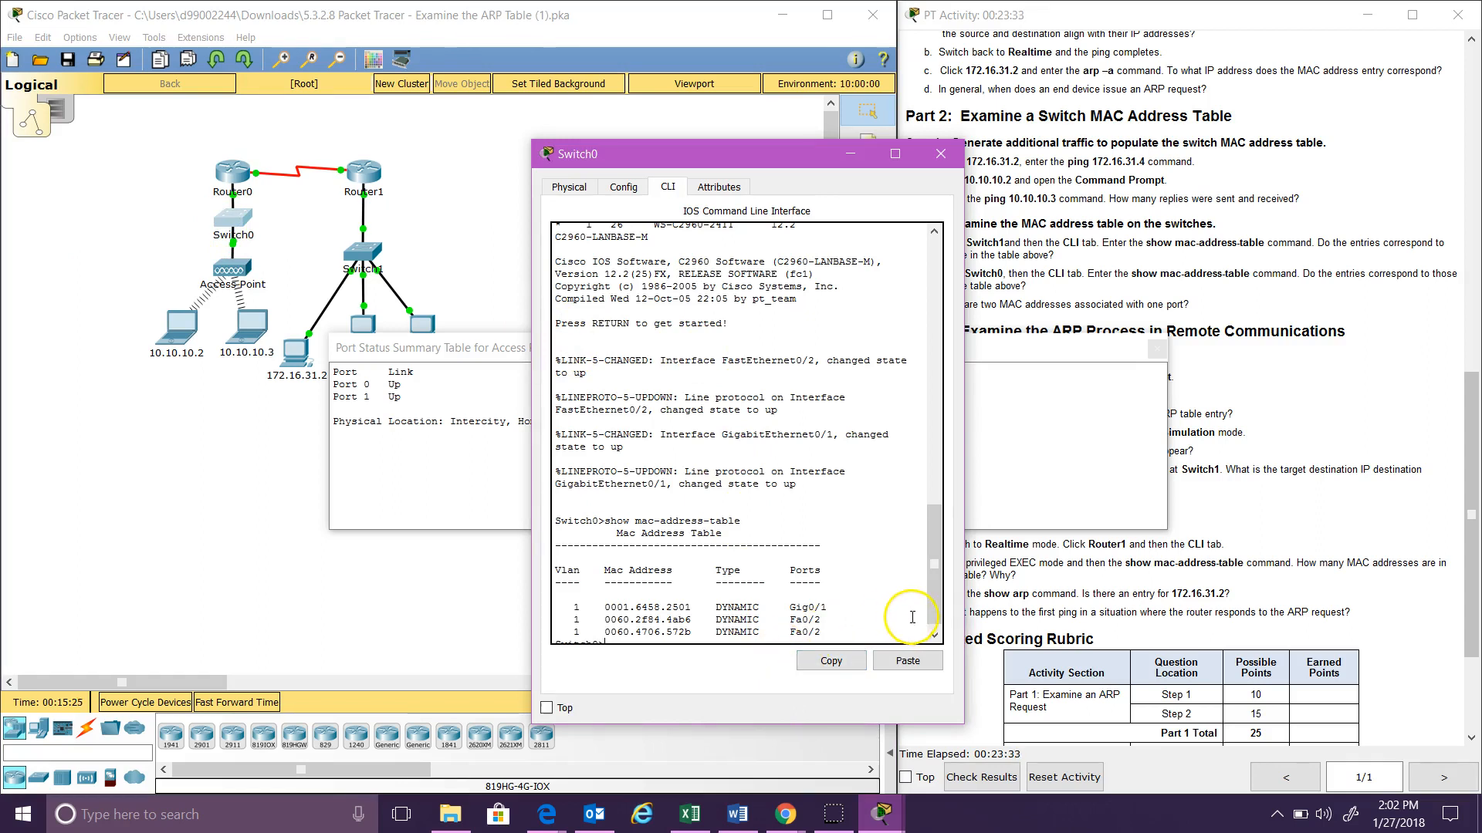
left_click(934, 630)
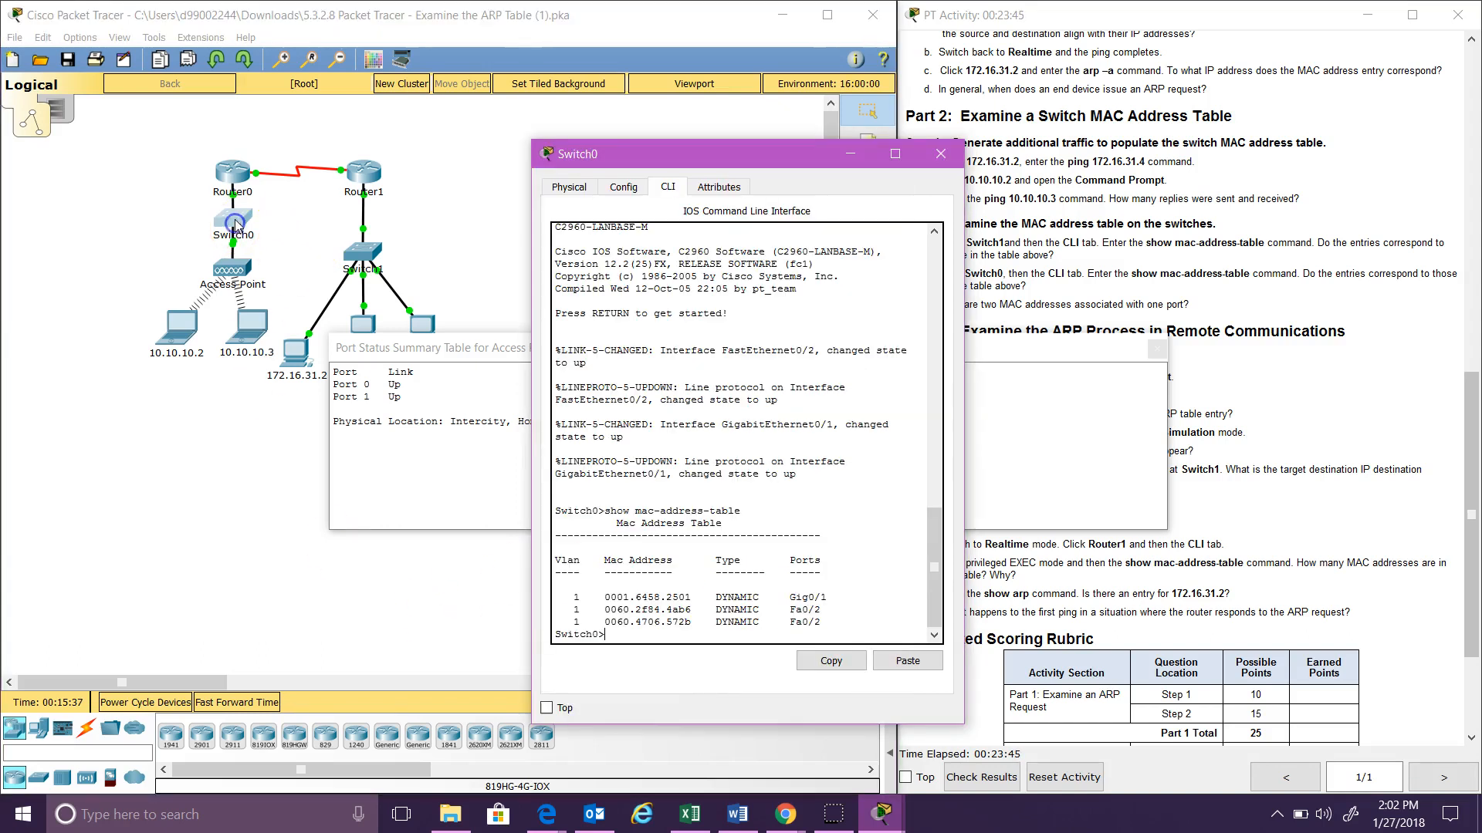
Step: Check the MAC addresses of 10.10.10.2 and 10.10.10.3 behind the Access Point
left_click(236, 272)
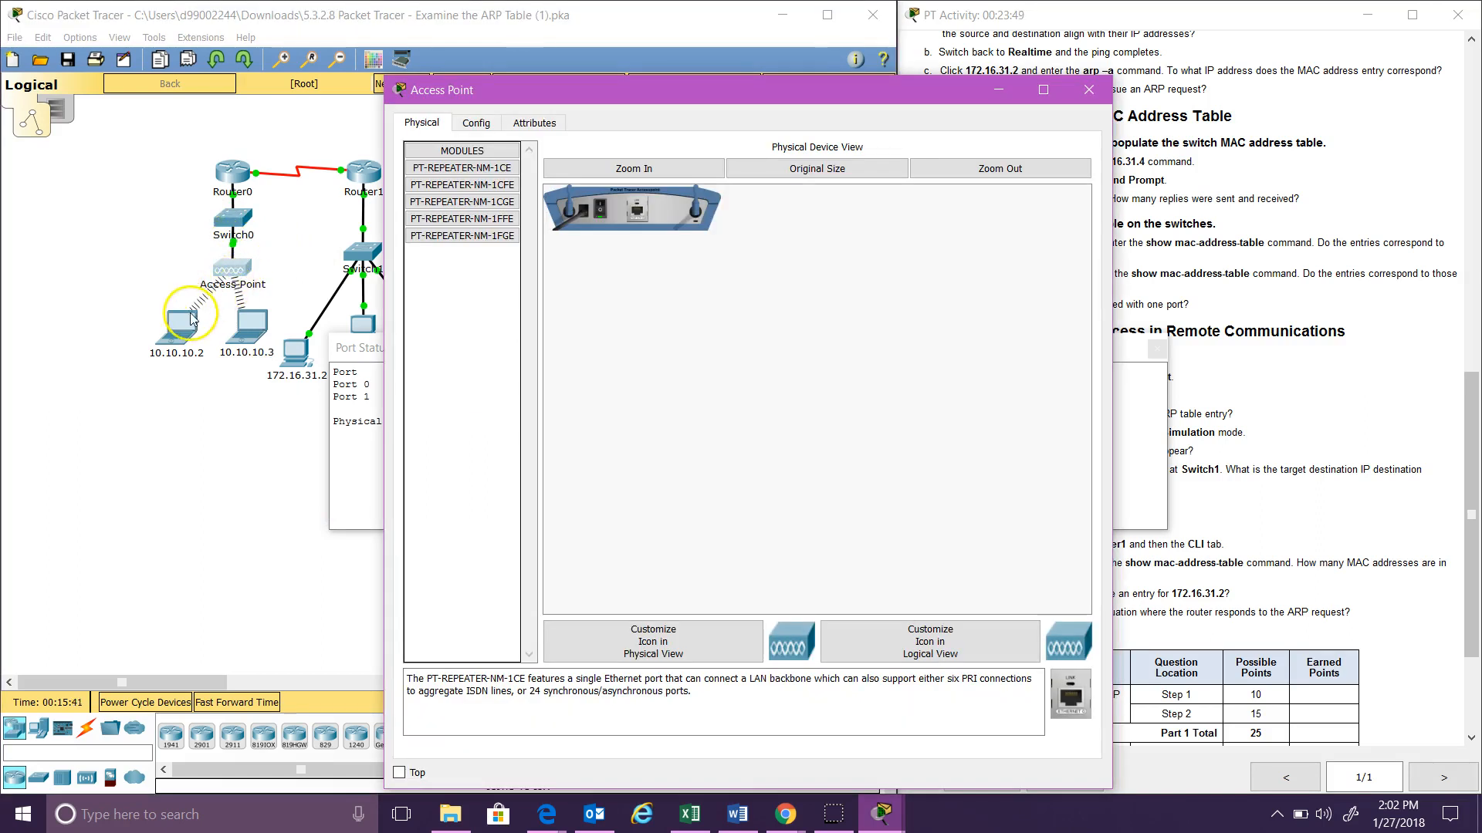
left_click(172, 340)
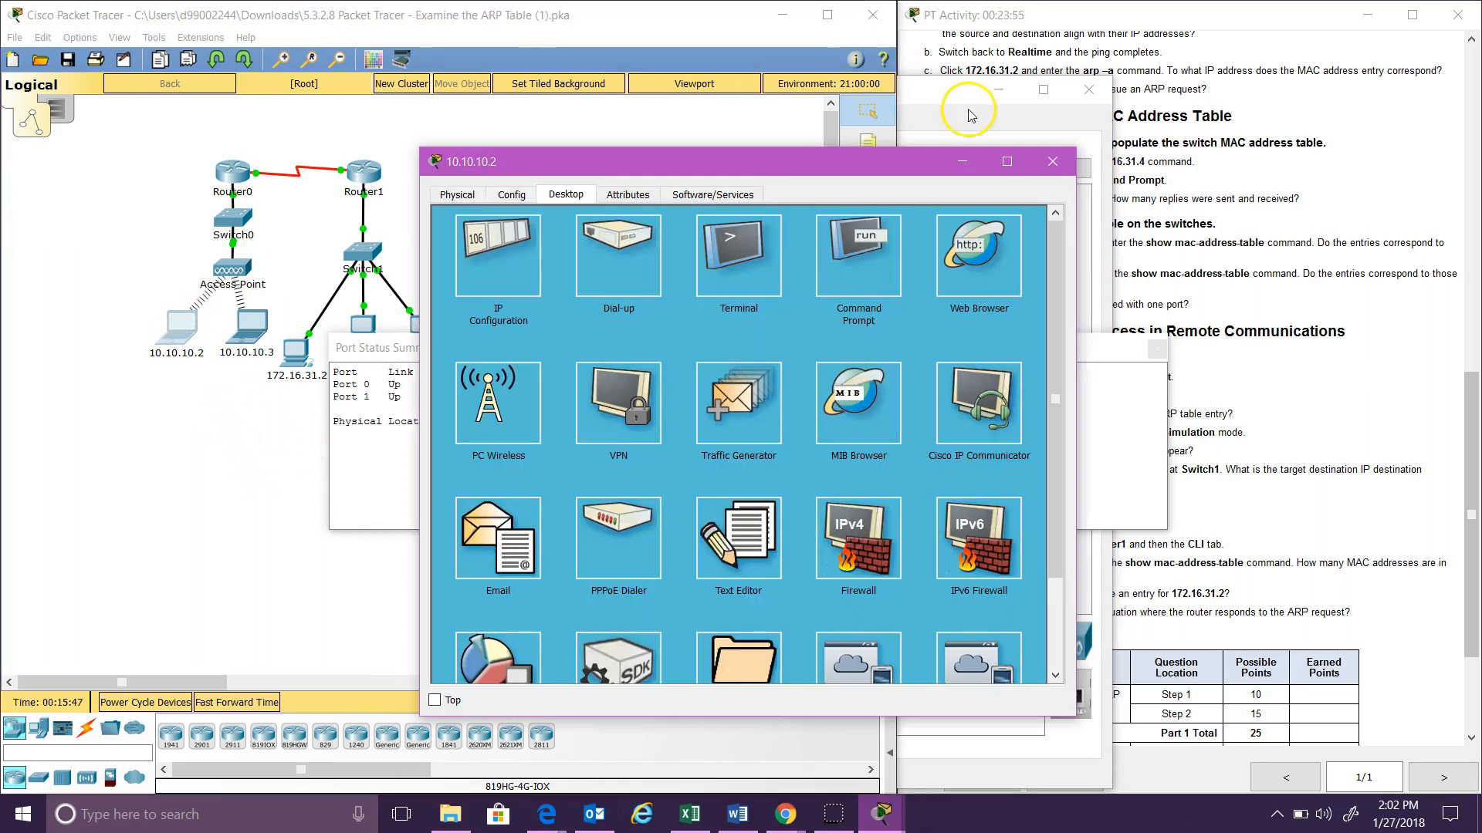
left_click(868, 127)
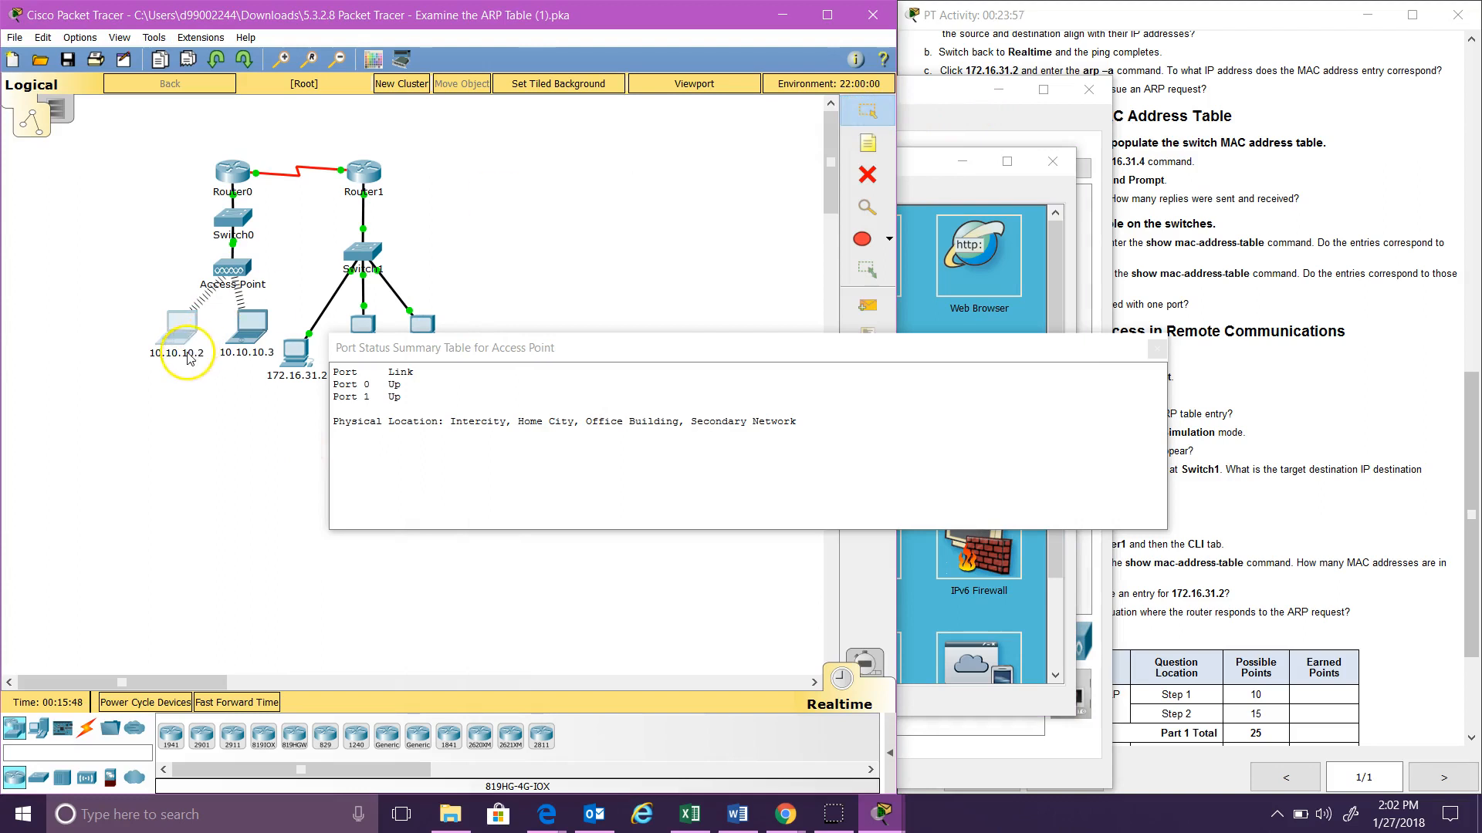
mouse_move(176, 343)
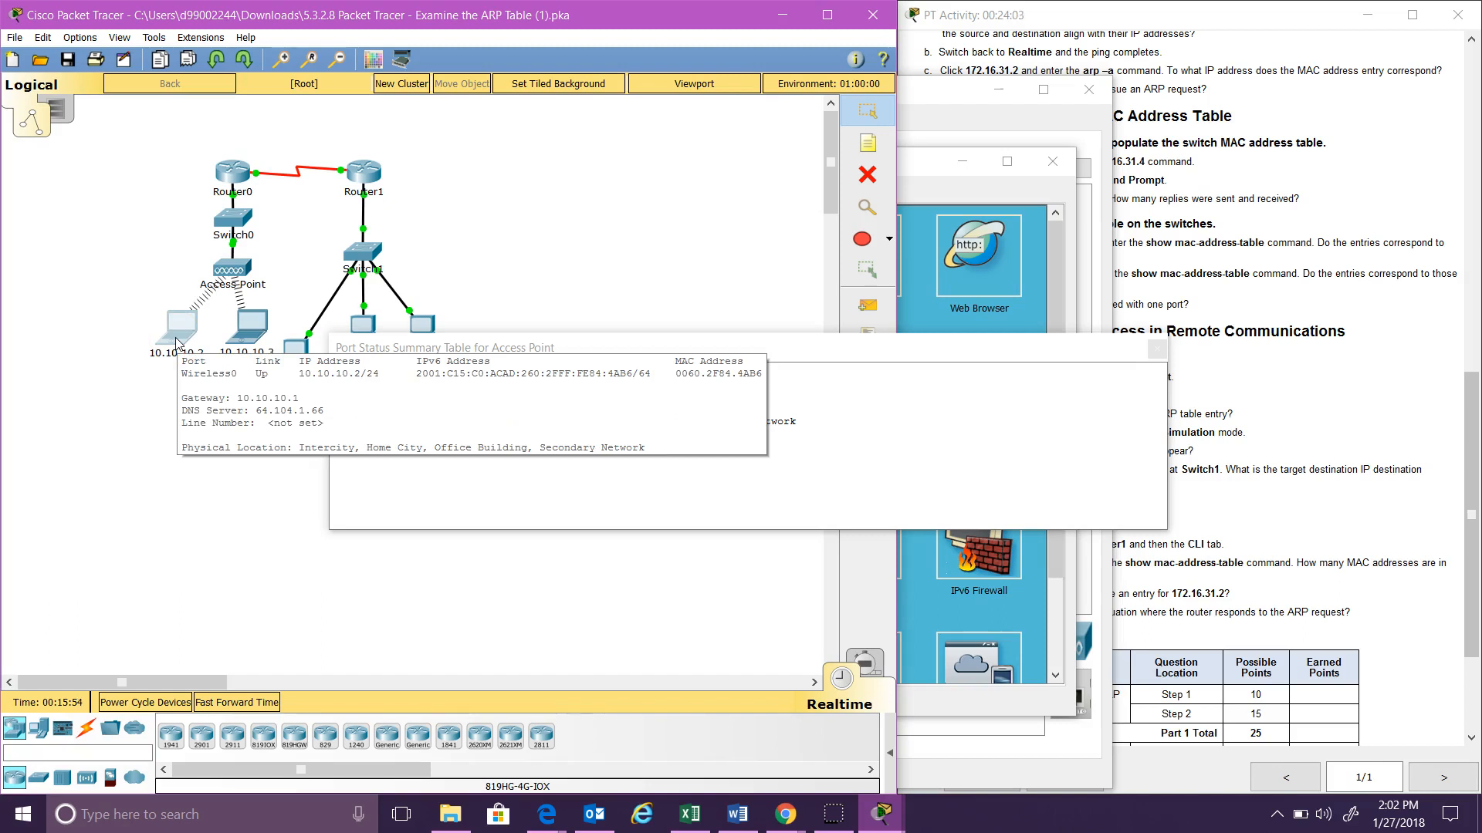
left_click(251, 334)
mouse_move(251, 335)
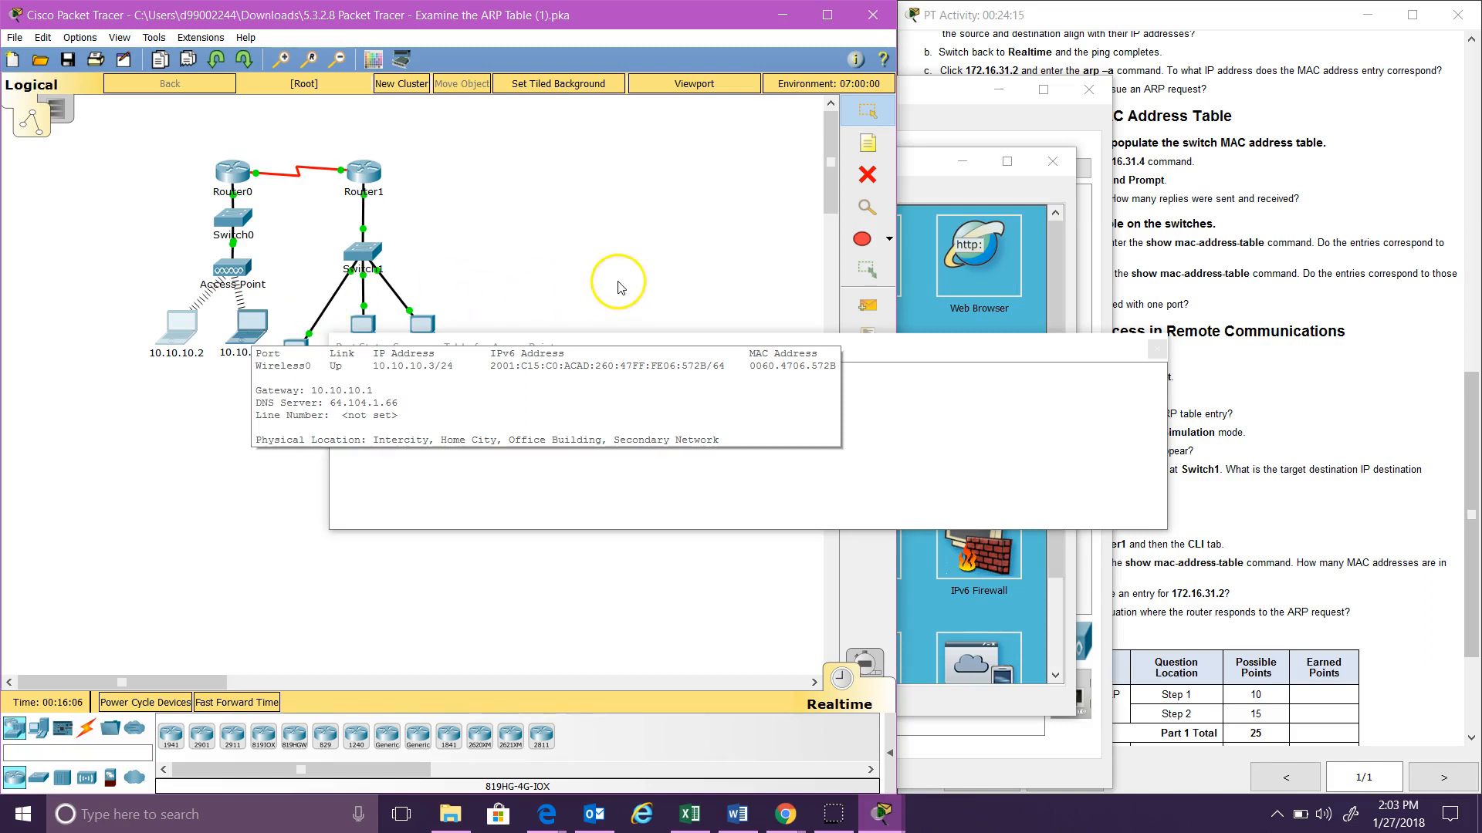
Step: Close the Access Point's port summary and the windows of 10.10.10.2 and Switch0
left_click(1157, 349)
left_click(1054, 164)
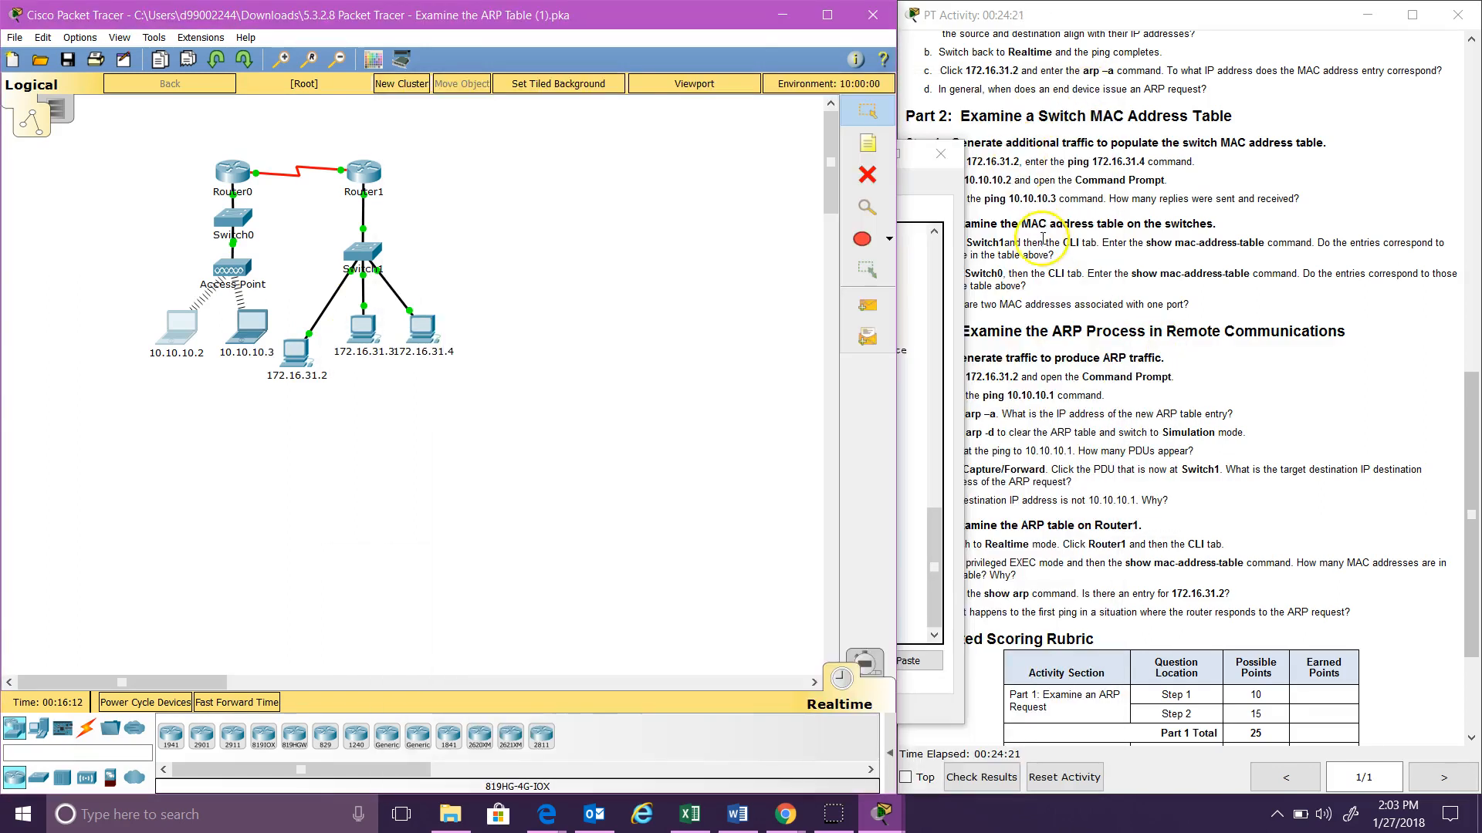
left_click(941, 153)
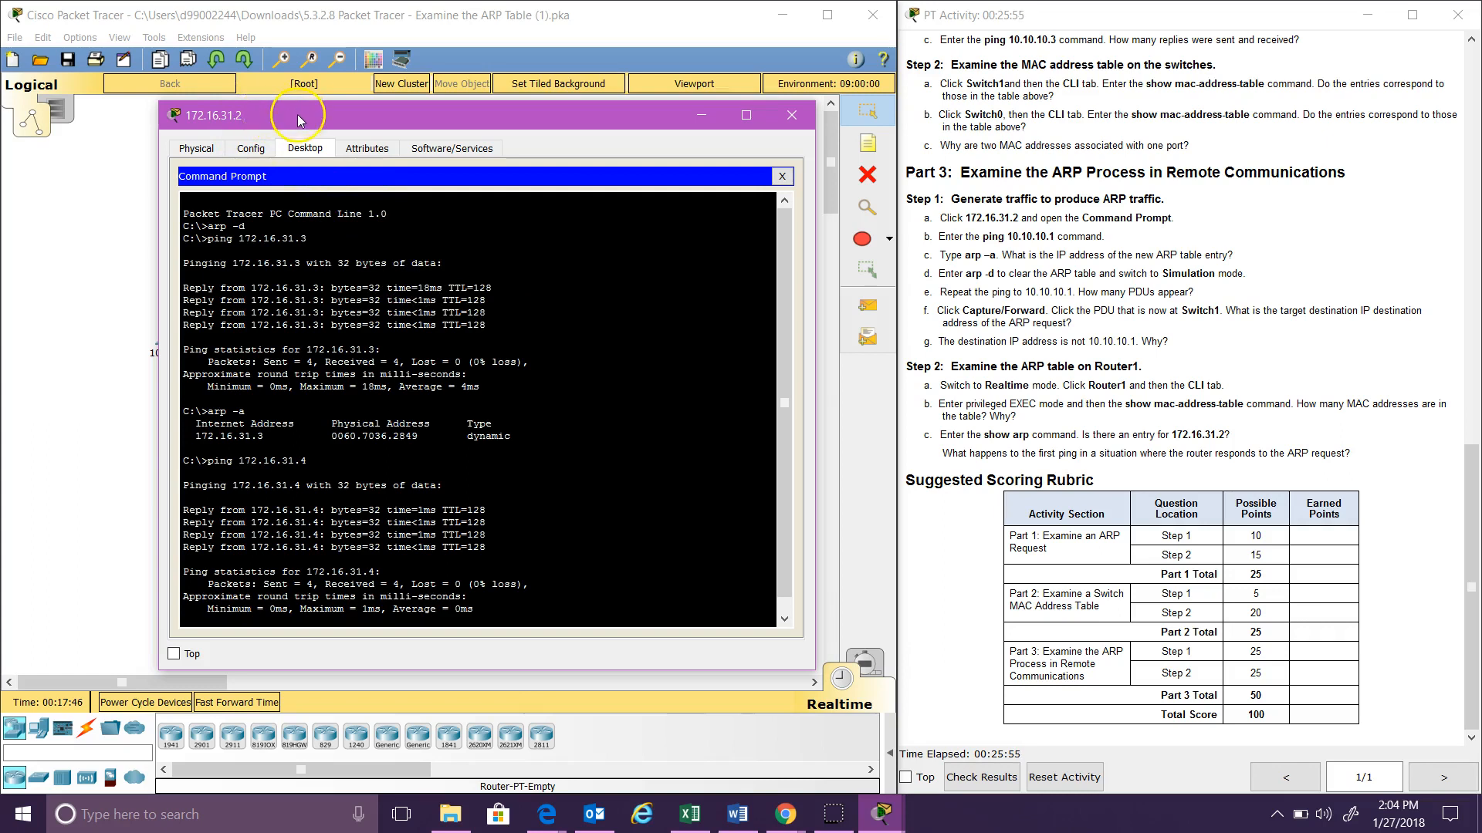
Step: Try to ping 10.10.101 from the Command Prompt of 172.16.31.2
mouse_move(300, 116)
left_mouse_down()
mouse_move(540, 133)
mouse_move(303, 113)
left_mouse_up()
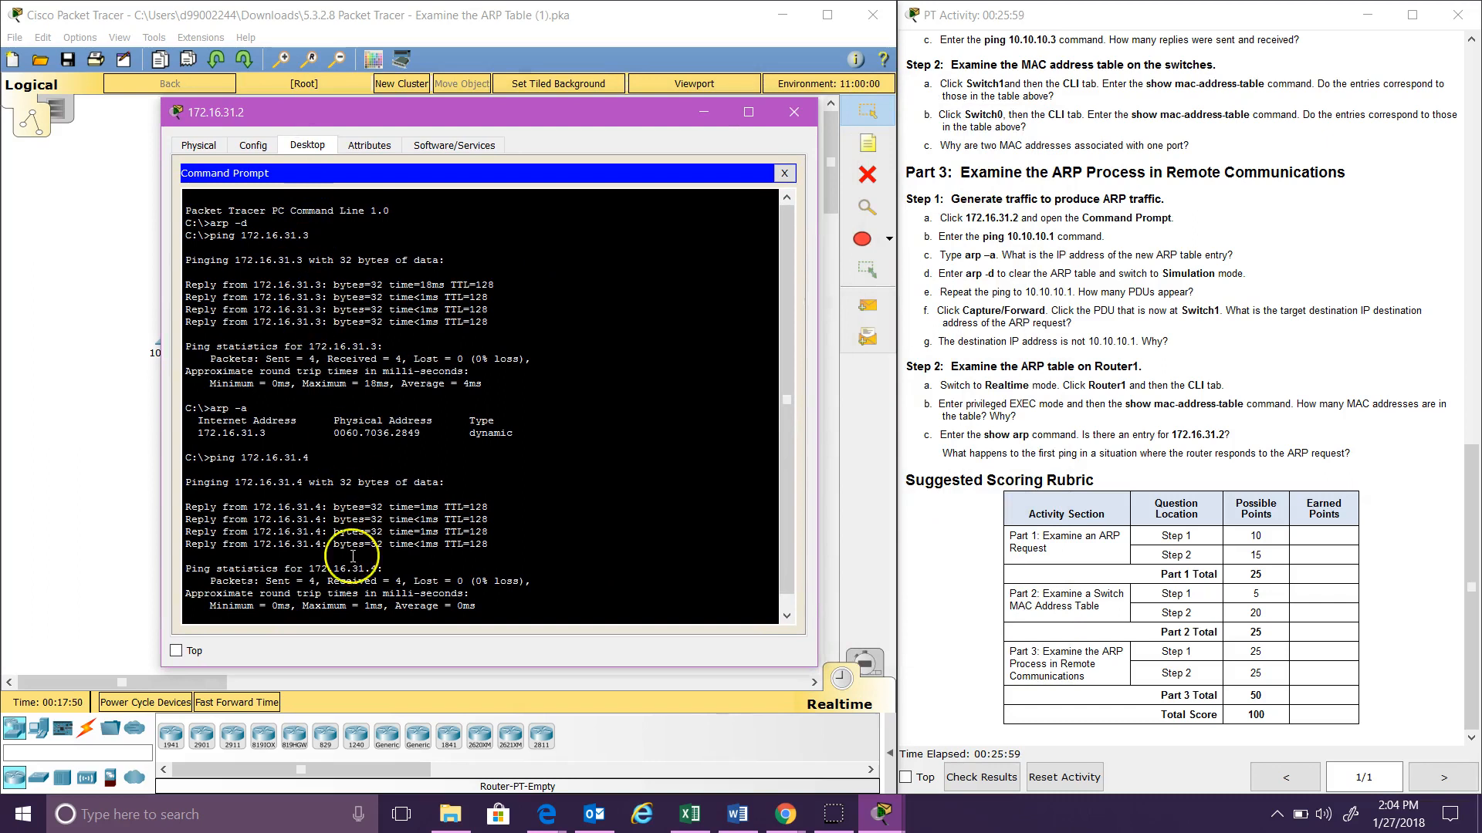
key("Return")
type("ping 10.10.101")
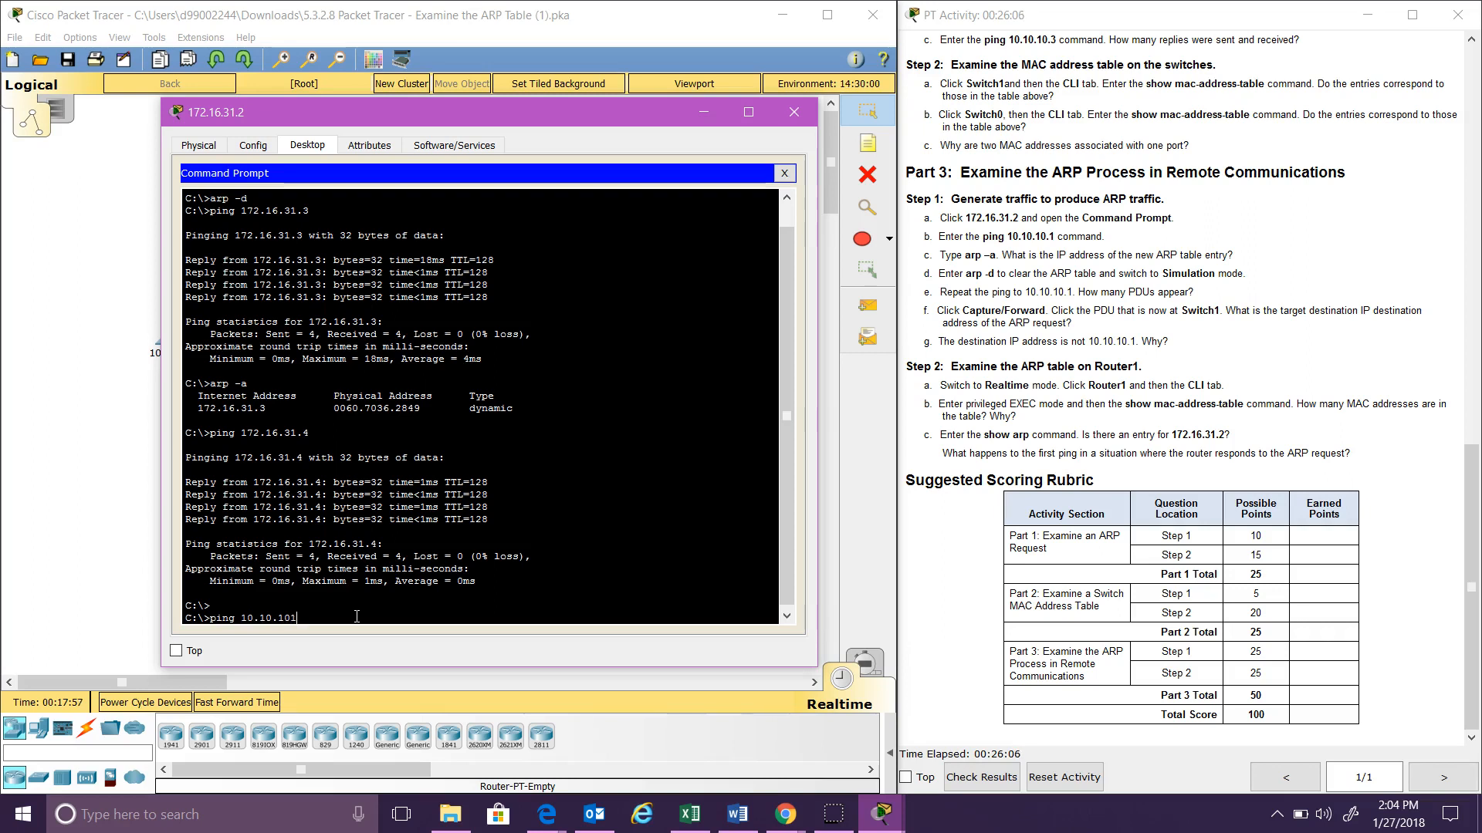
key("Return")
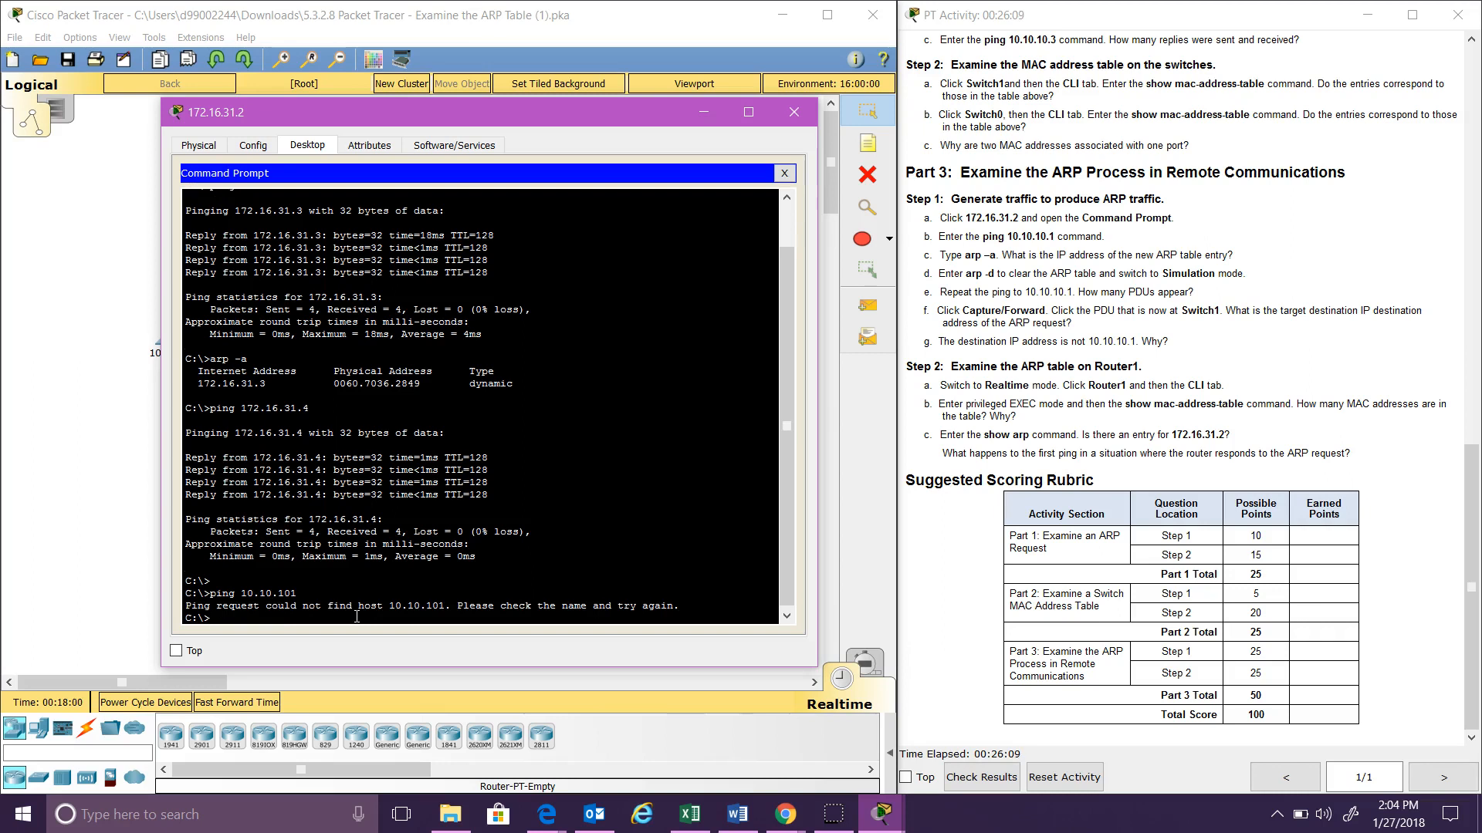
Step: Ping 10.10.10.1 from 172.16.31.2 and list its ARP table with arp -a
key("Up")
key("BackSpace")
type(".1")
key("Return")
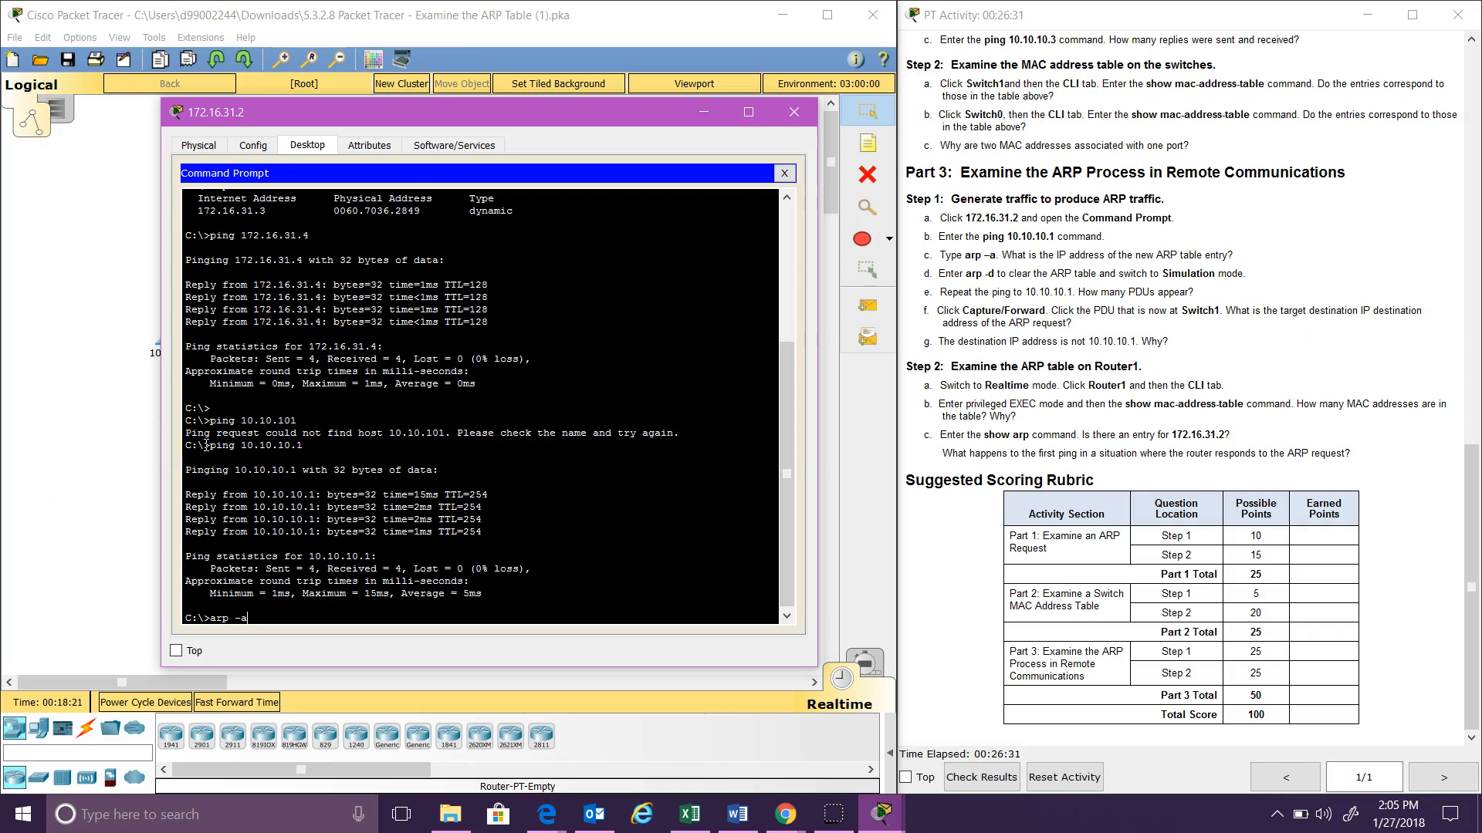
key("Return")
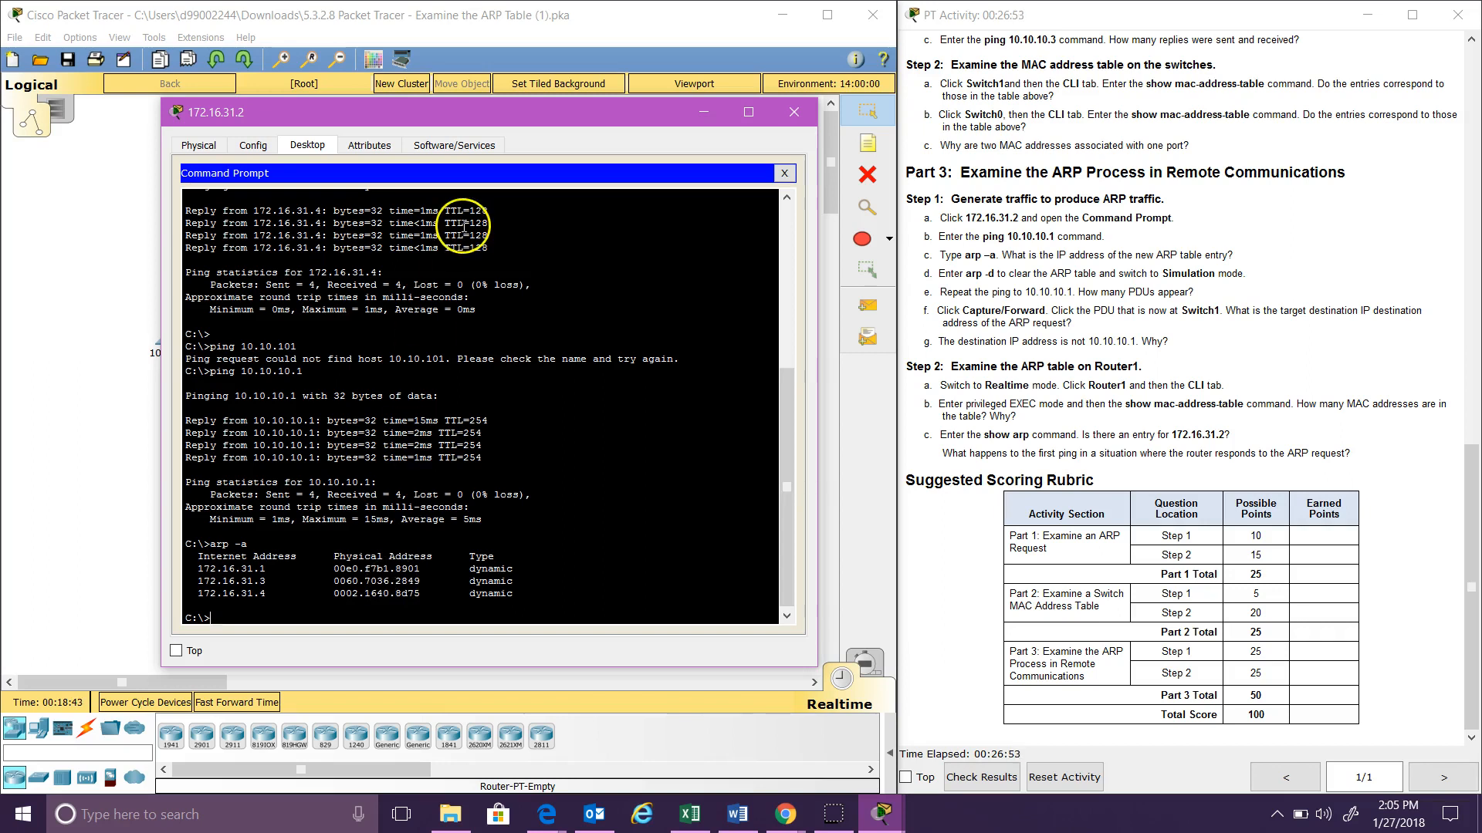
Step: Compare the latest ARP table of 172.16.31.2 with the topology and the earlier arp -a and ping output
left_click(497, 111)
left_click_drag(497, 111, 738, 36)
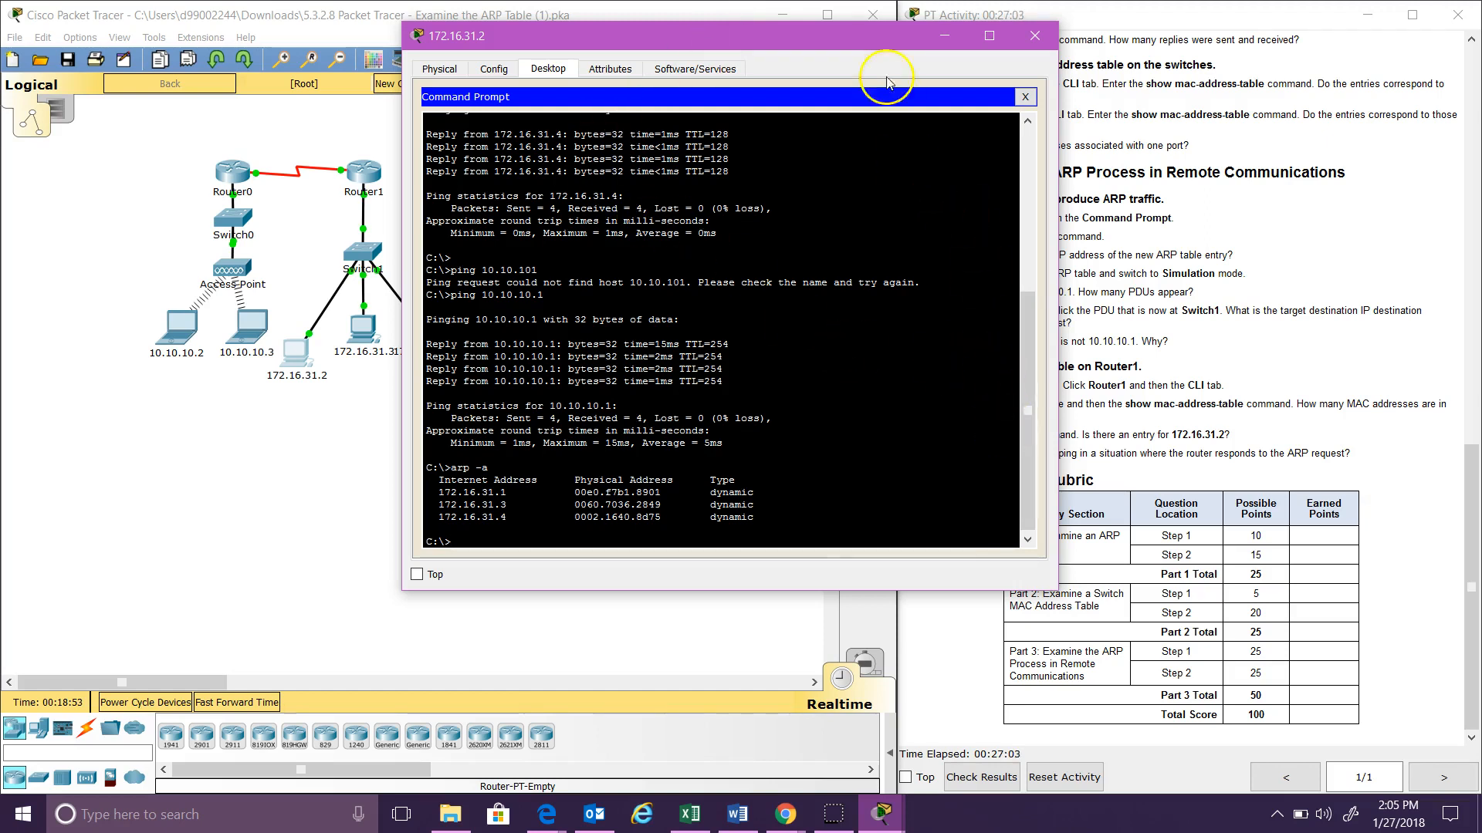
left_click_drag(883, 40, 642, 59)
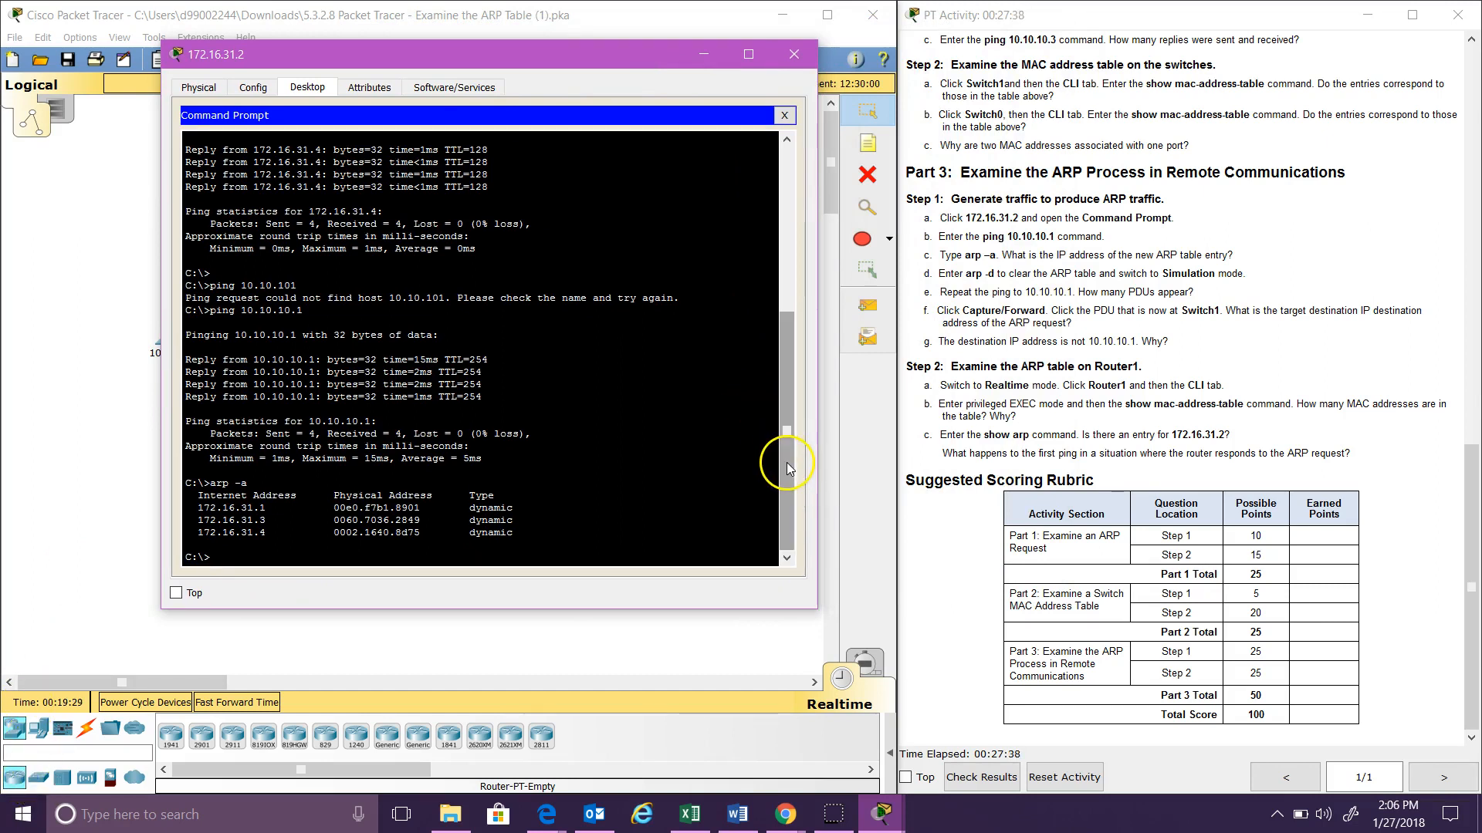
left_click_drag(788, 467, 789, 372)
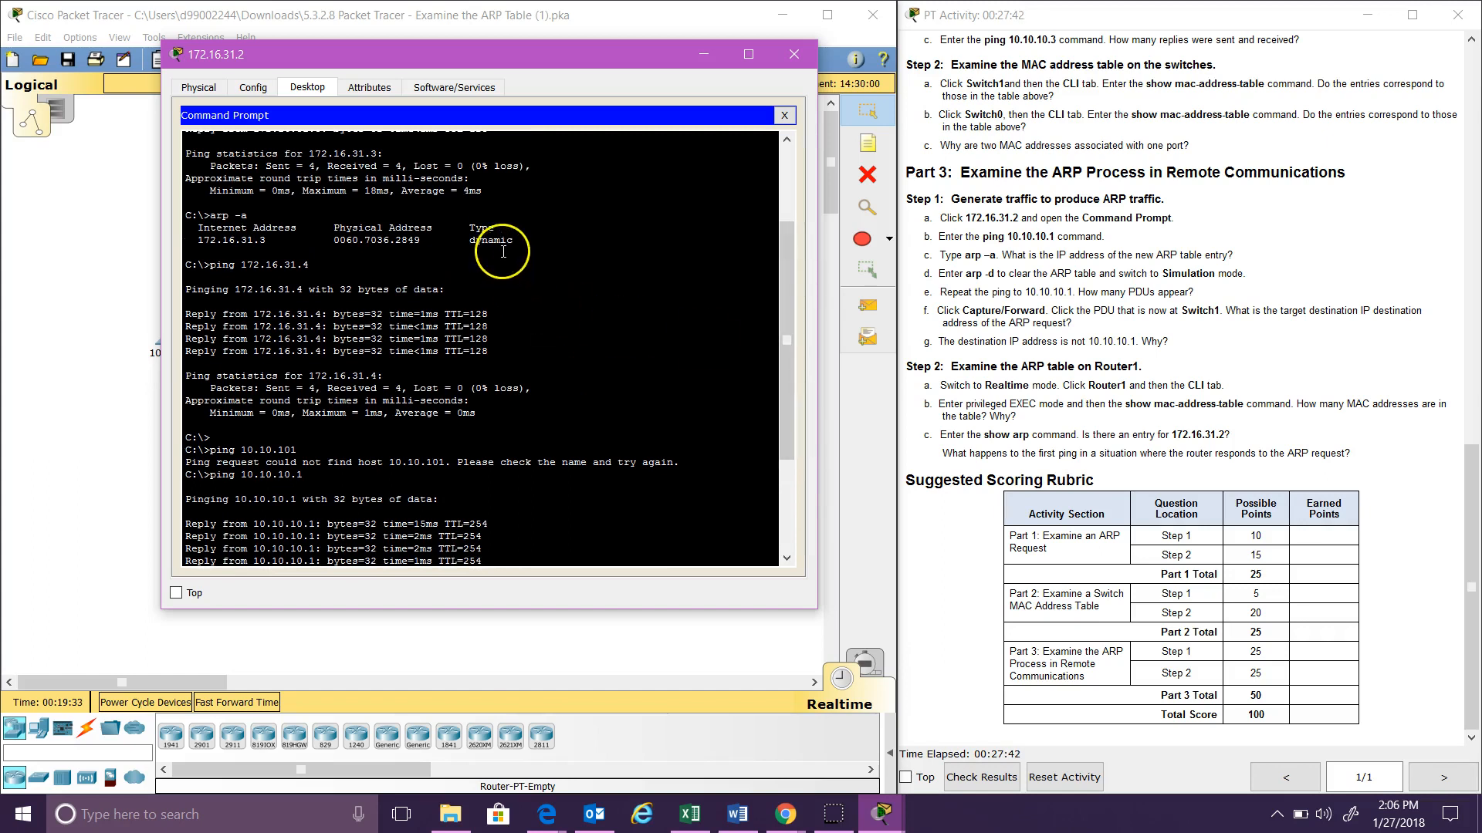
left_click_drag(794, 273, 790, 424)
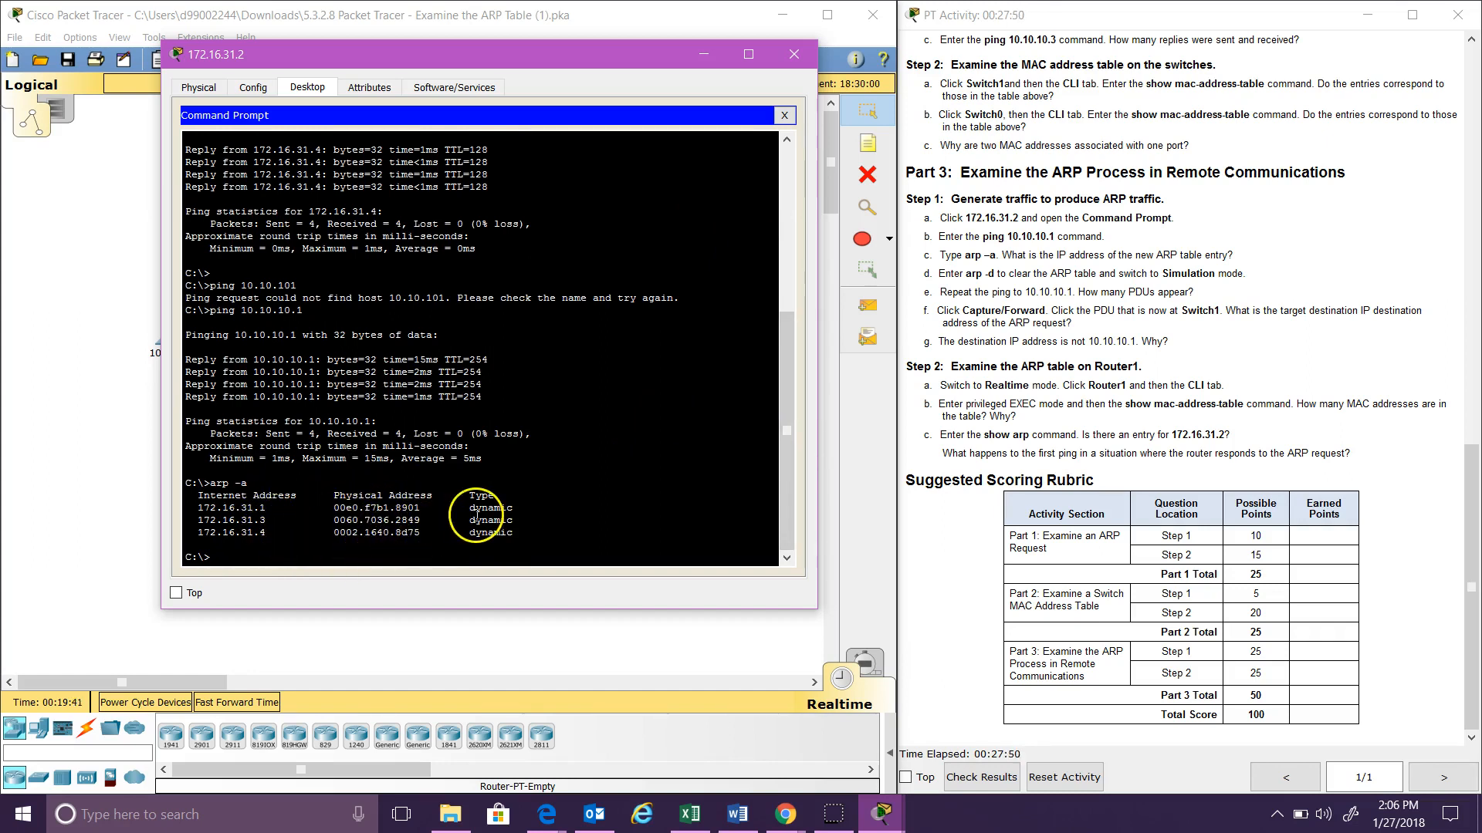
Step: Clear the ARP table of 172.16.31.2 with arp -d and switch to Simulation mode
left_click(790, 407)
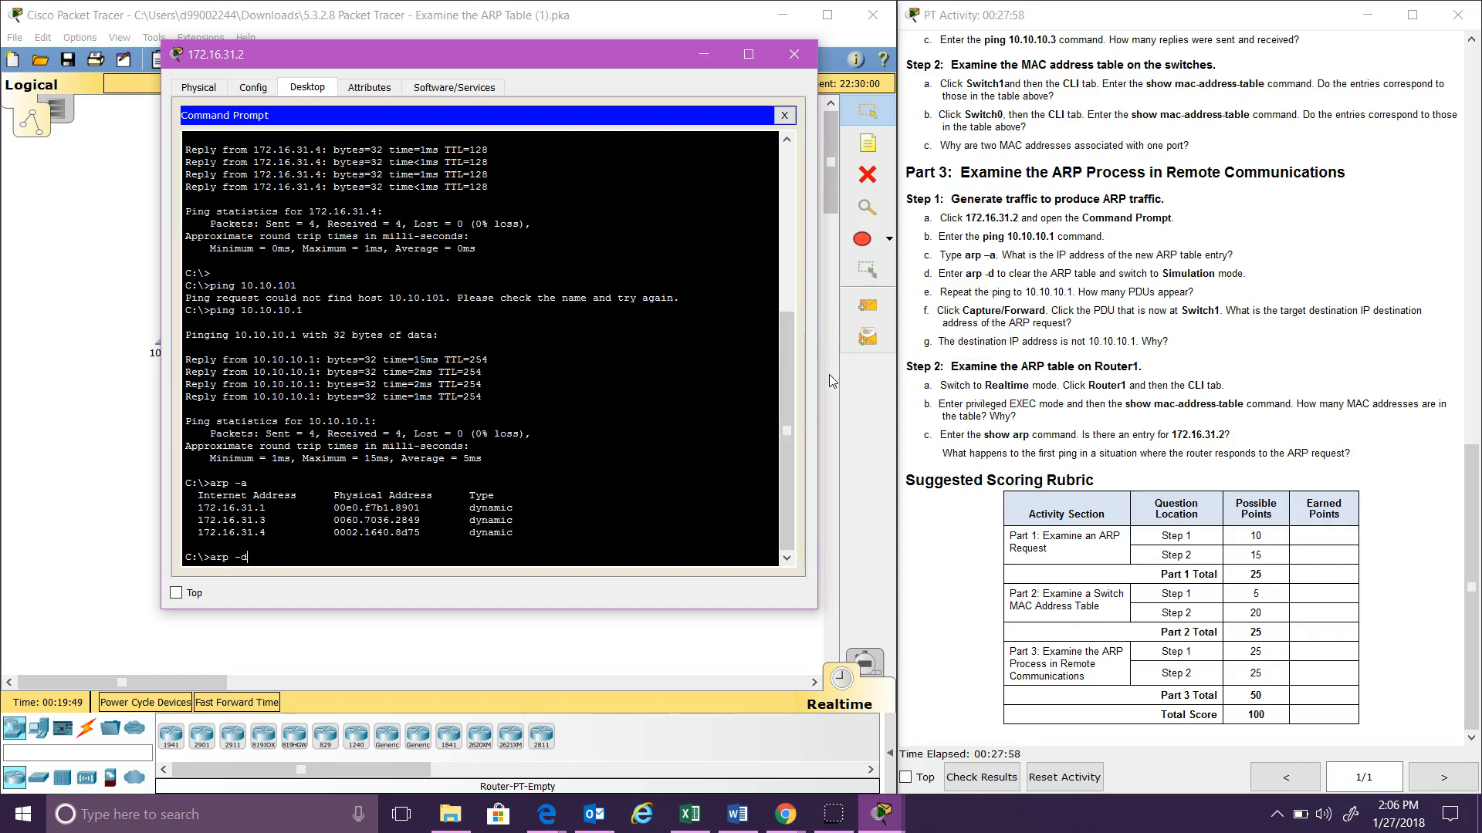
type("d")
key("Return")
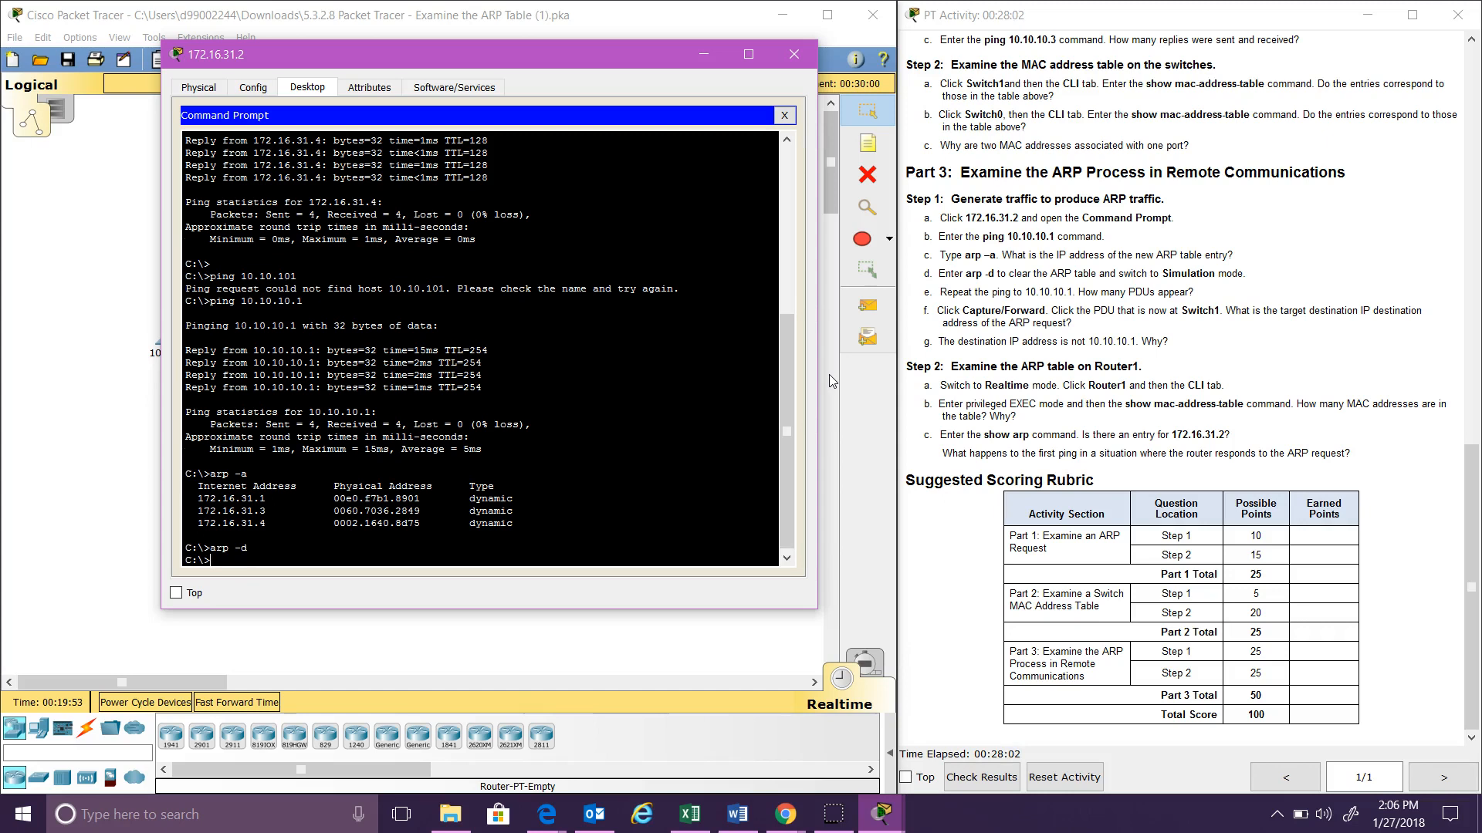
left_click(866, 663)
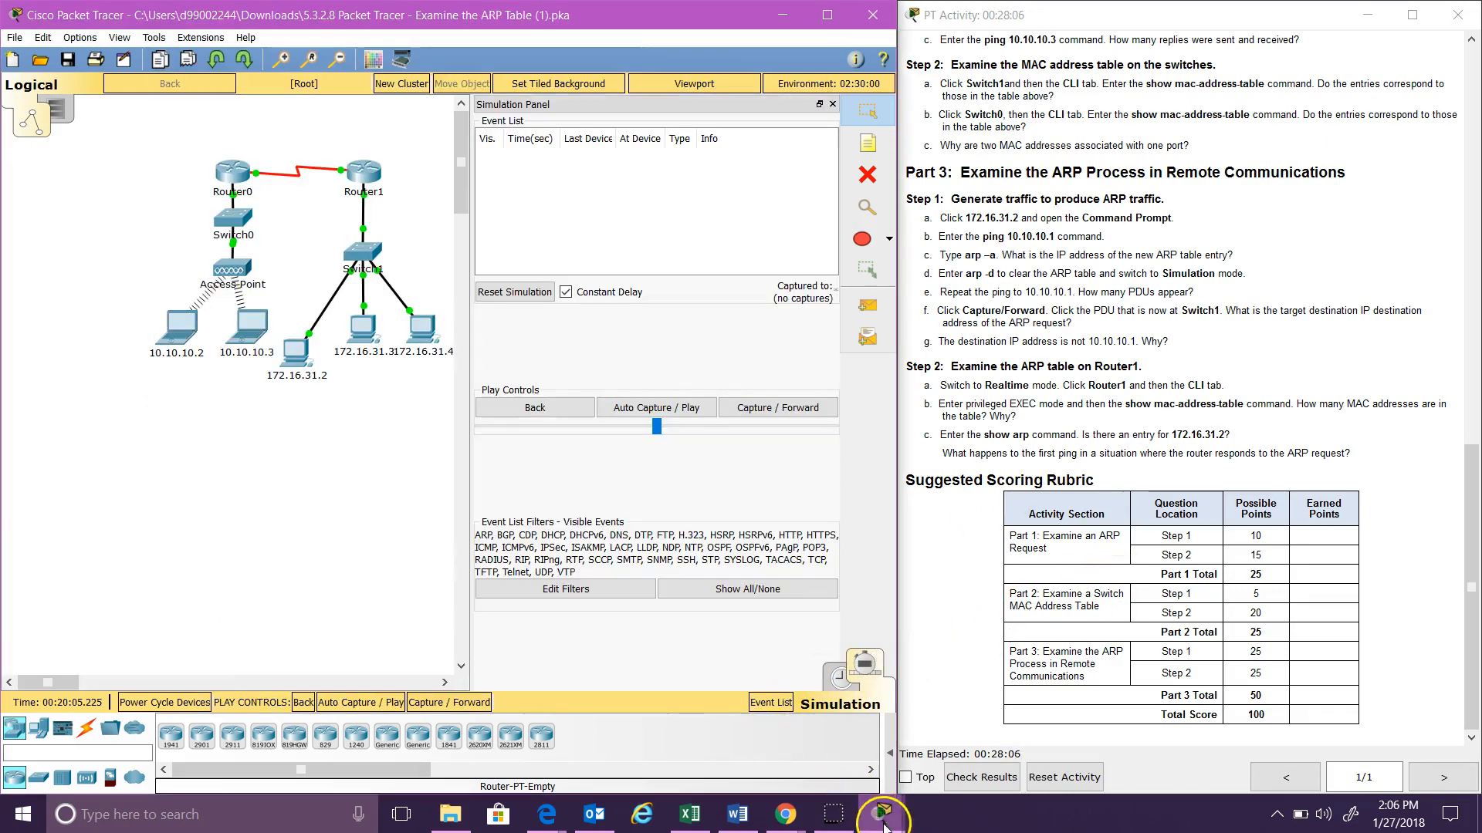
Step: Repeat the ping to 10.10.10.1 from the Command Prompt of 172.16.31.2
left_click(883, 814)
left_click(964, 731)
left_click(398, 561)
key("Up")
key("Up")
key("Return")
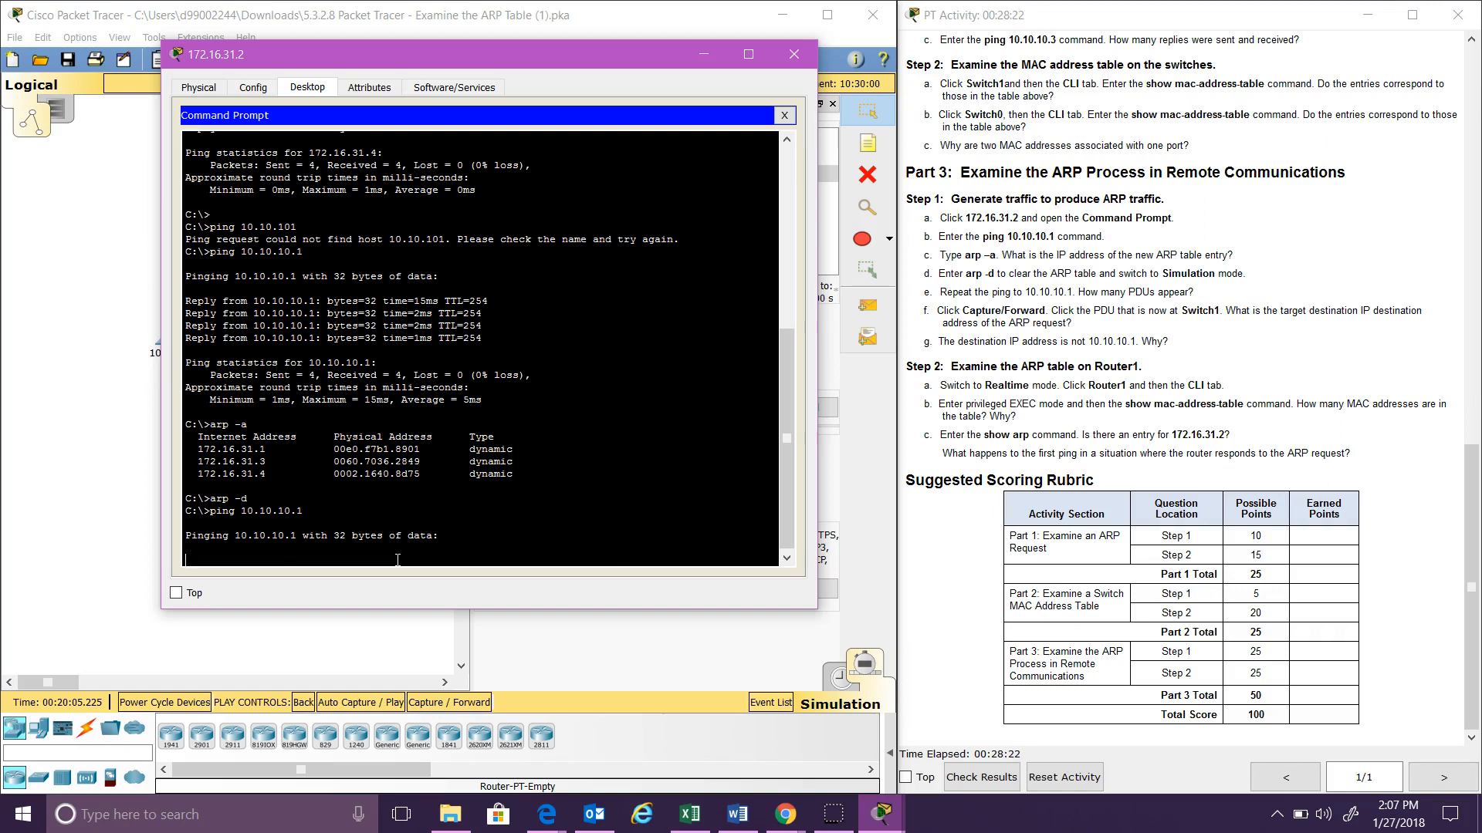
left_click(409, 534)
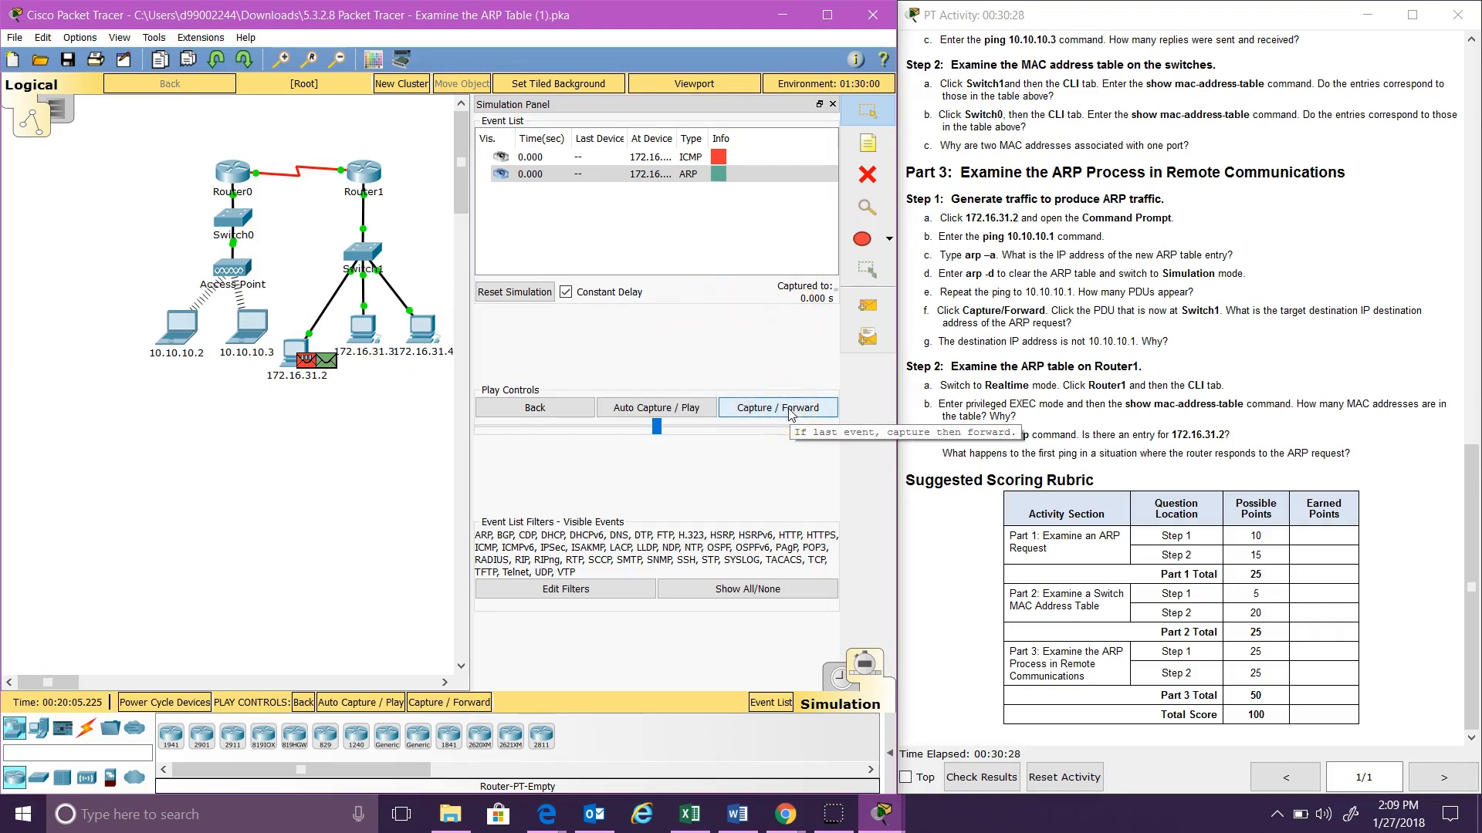
Step: Capture the next simulation event and examine the inbound Layer 2 details of the ARP PDU at Switch1
left_click(756, 414)
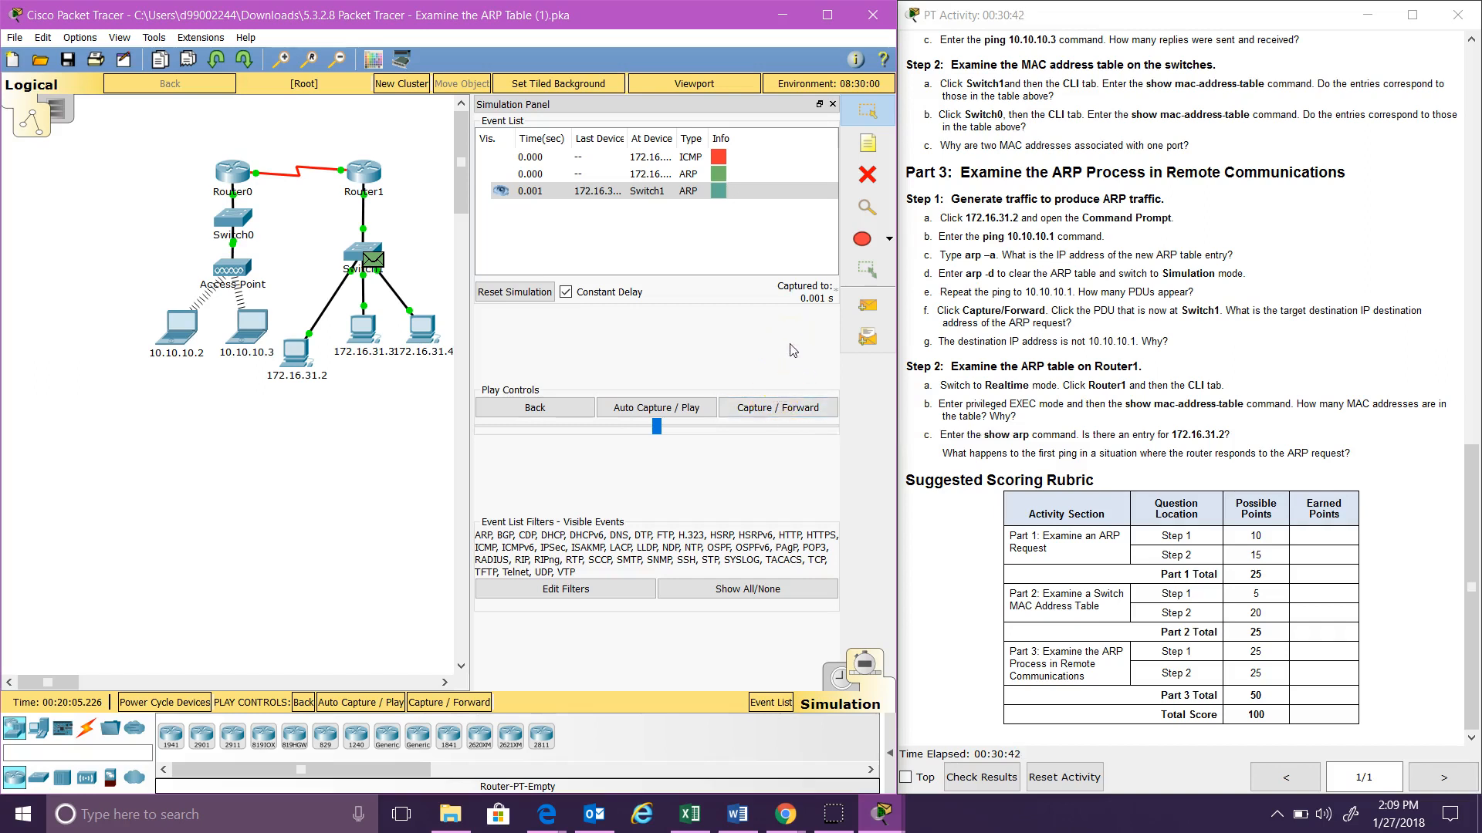
left_click(371, 263)
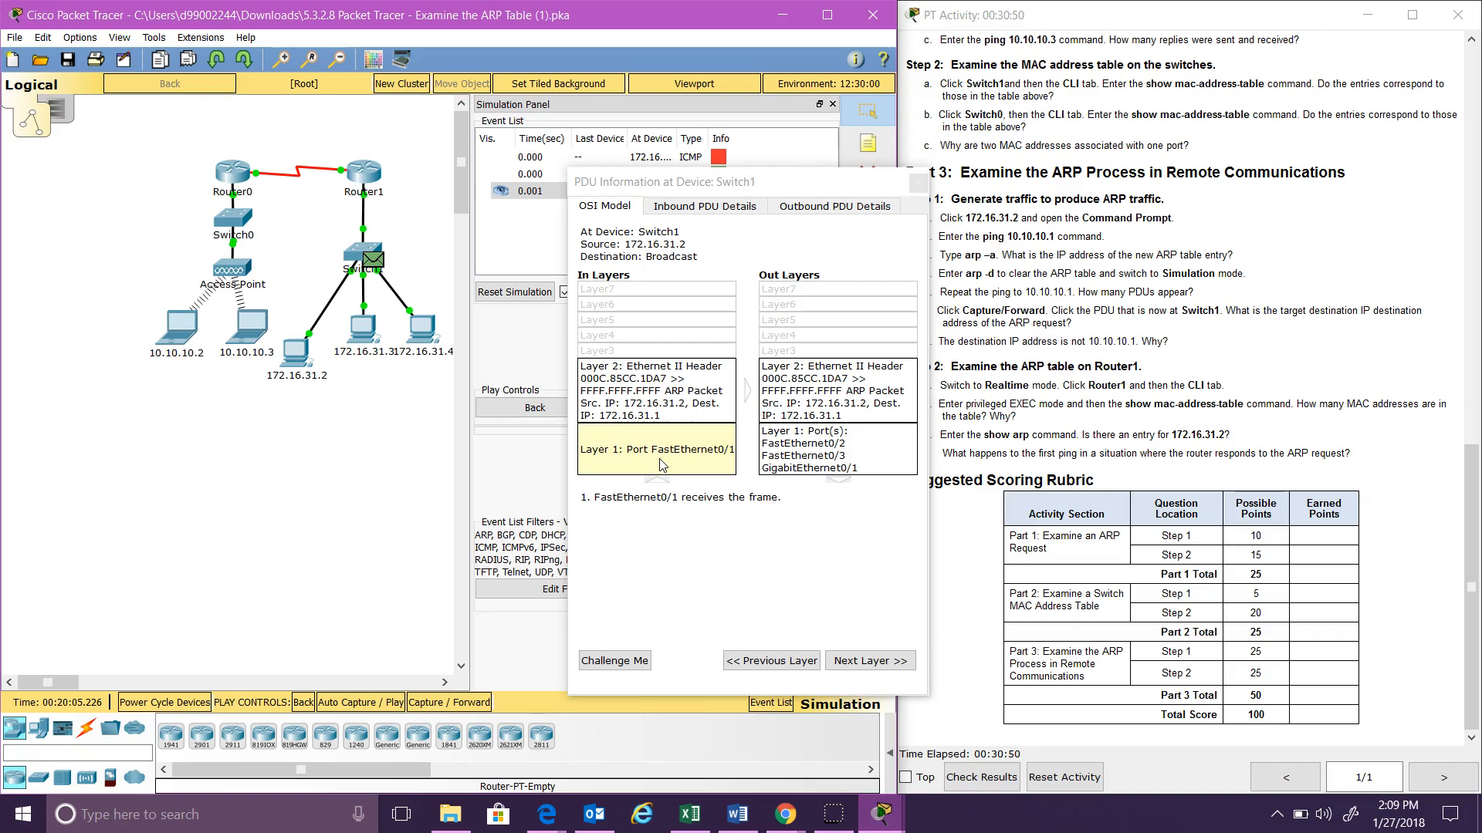
left_click(667, 420)
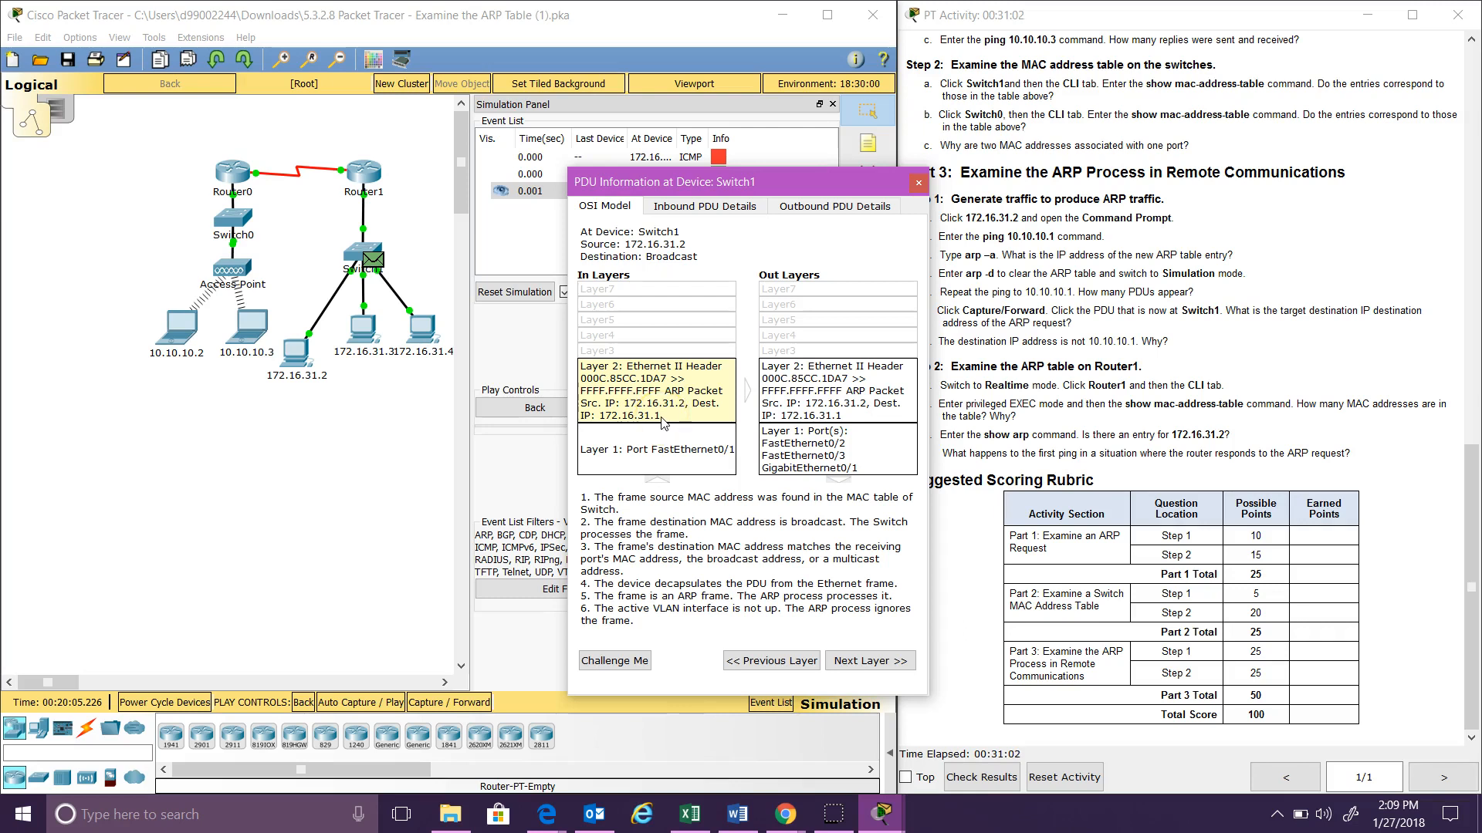
left_click(426, 345)
left_click(363, 229)
left_click(364, 250)
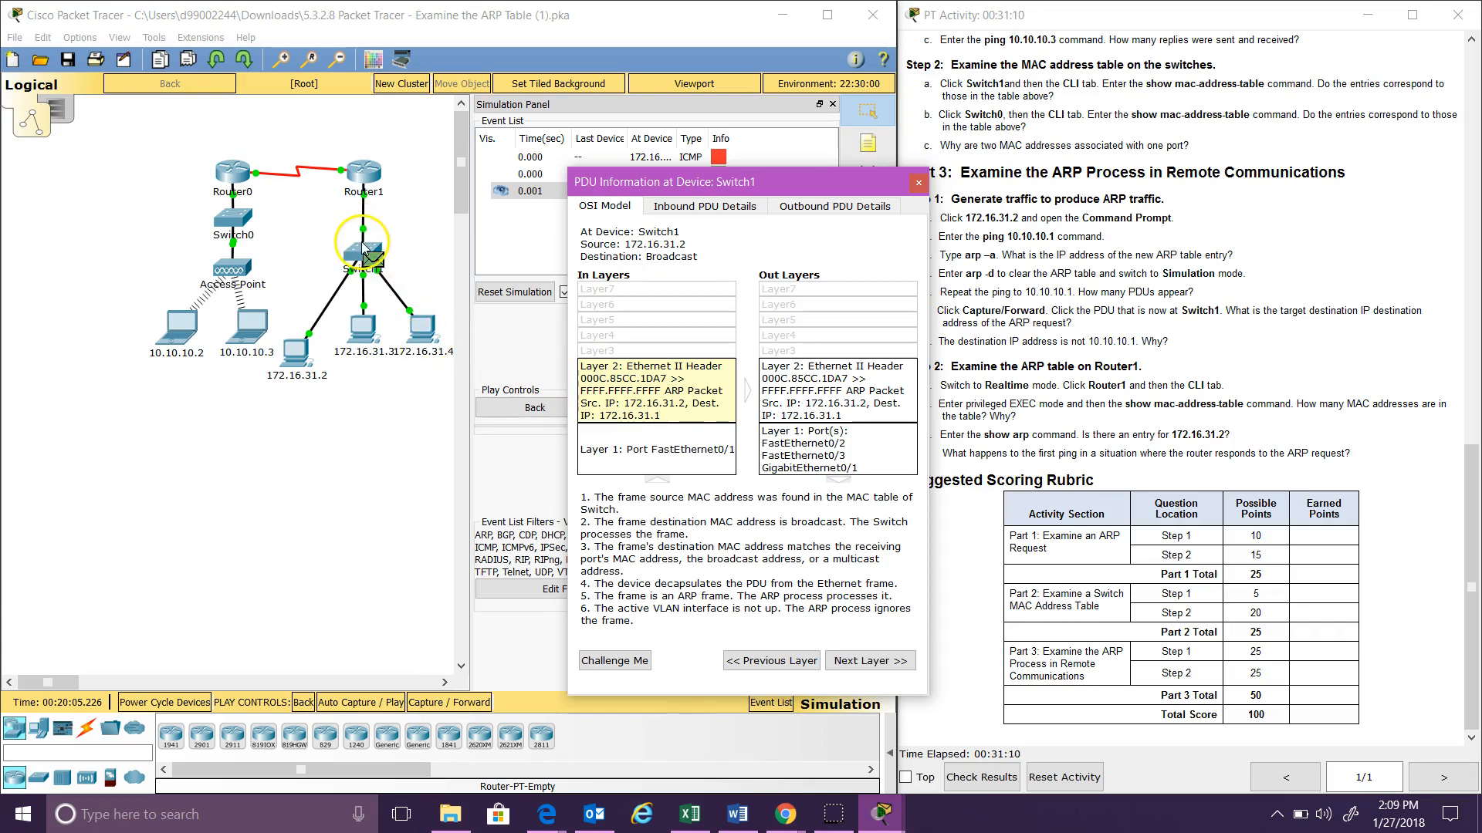
left_click(399, 428)
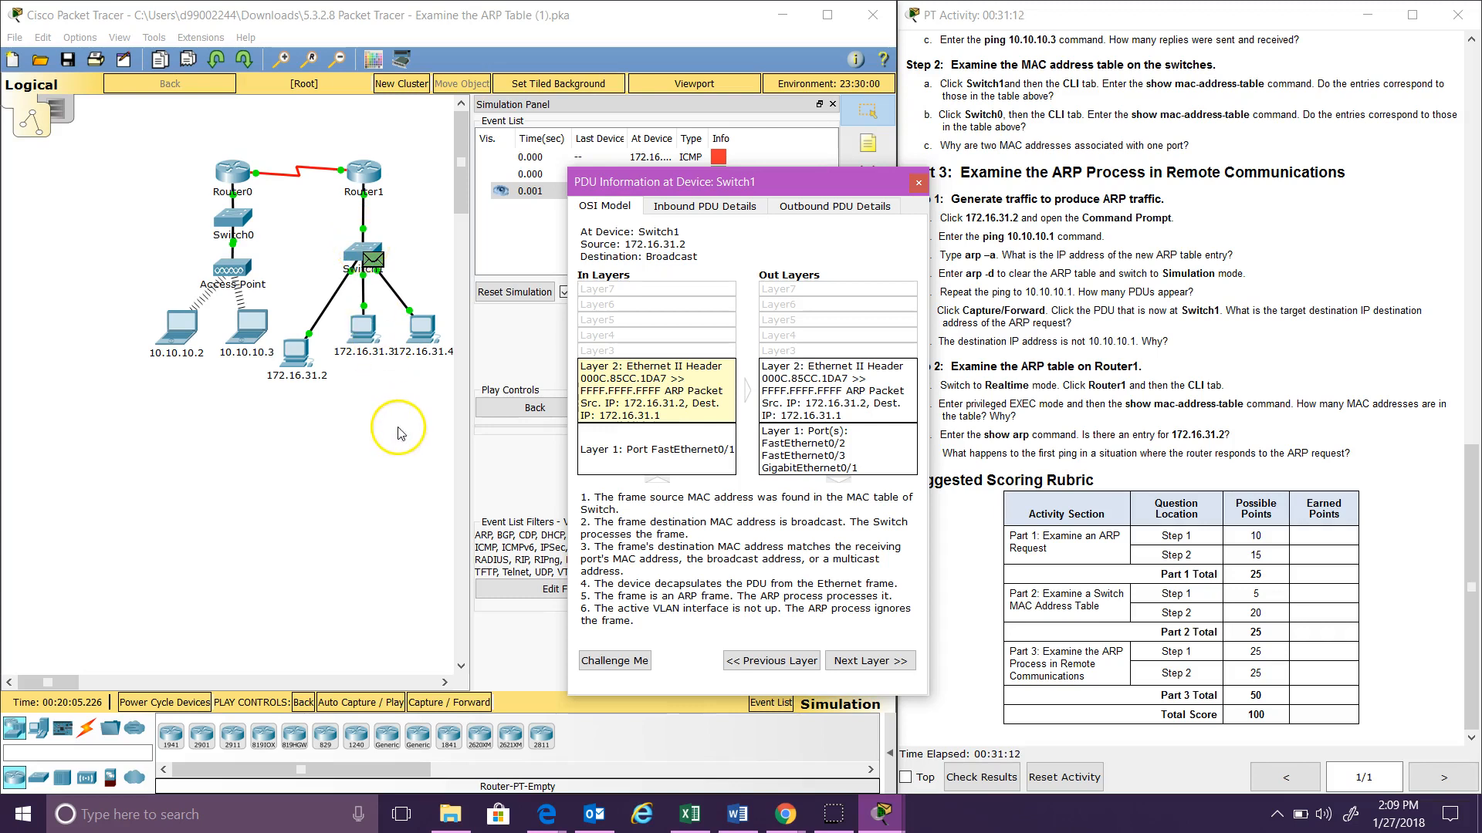
left_click(356, 250)
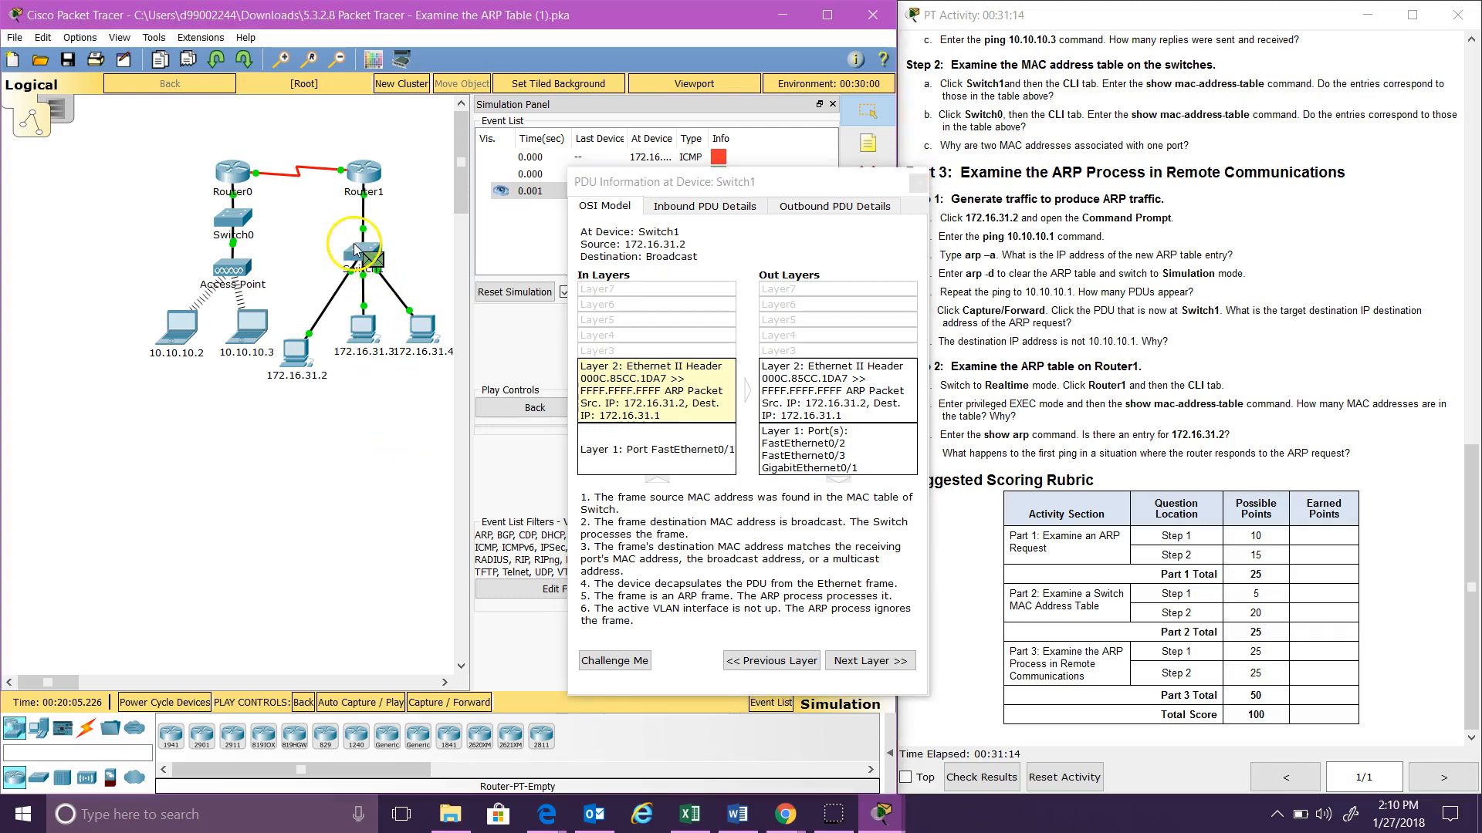
mouse_move(356, 249)
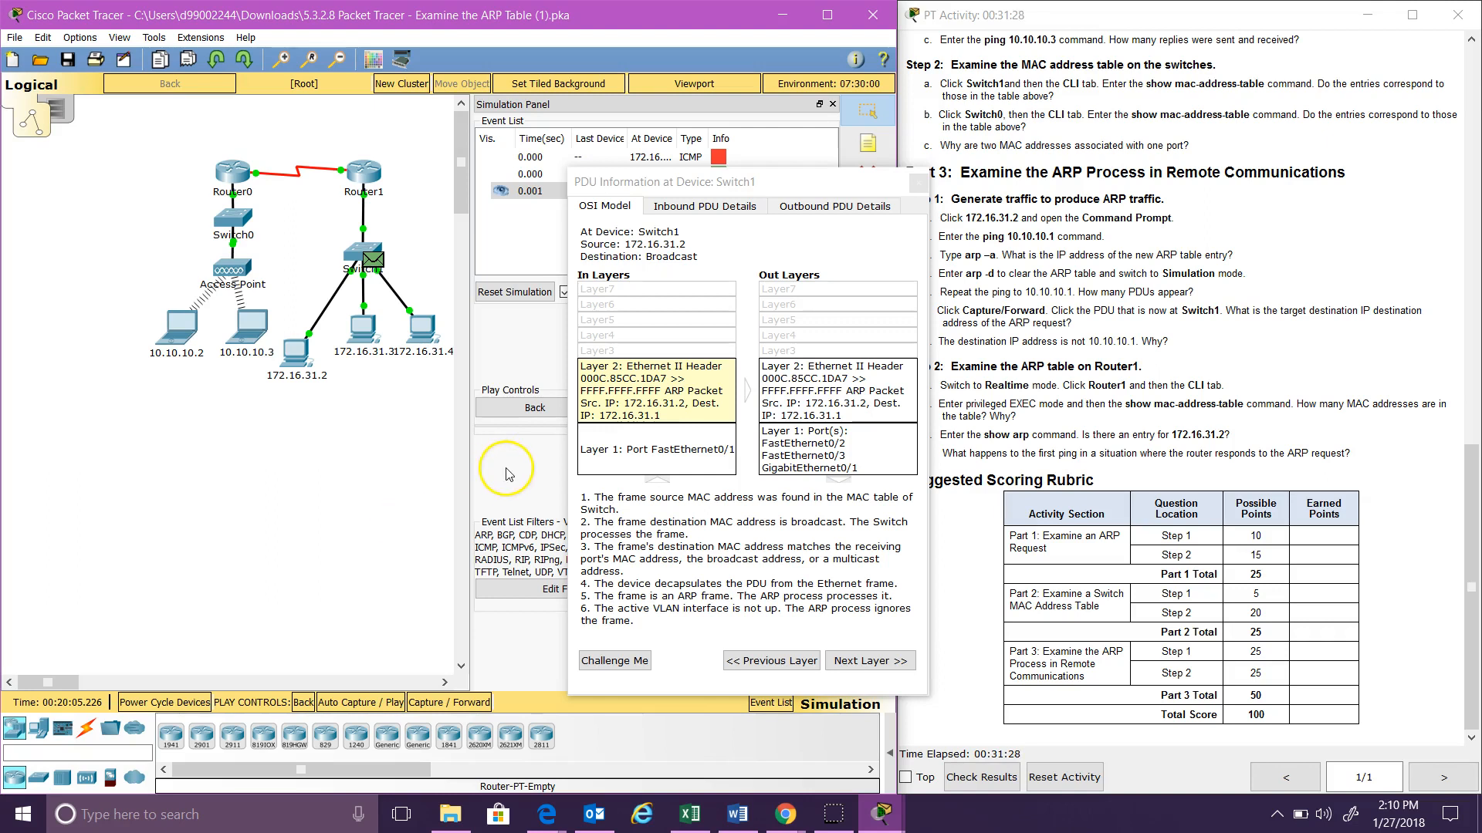
Step: Consult the Addressing Table in the activity instructions for the devices connected to Switch1
left_click(1475, 509)
left_click_drag(1475, 508, 1465, 103)
left_click(1432, 100)
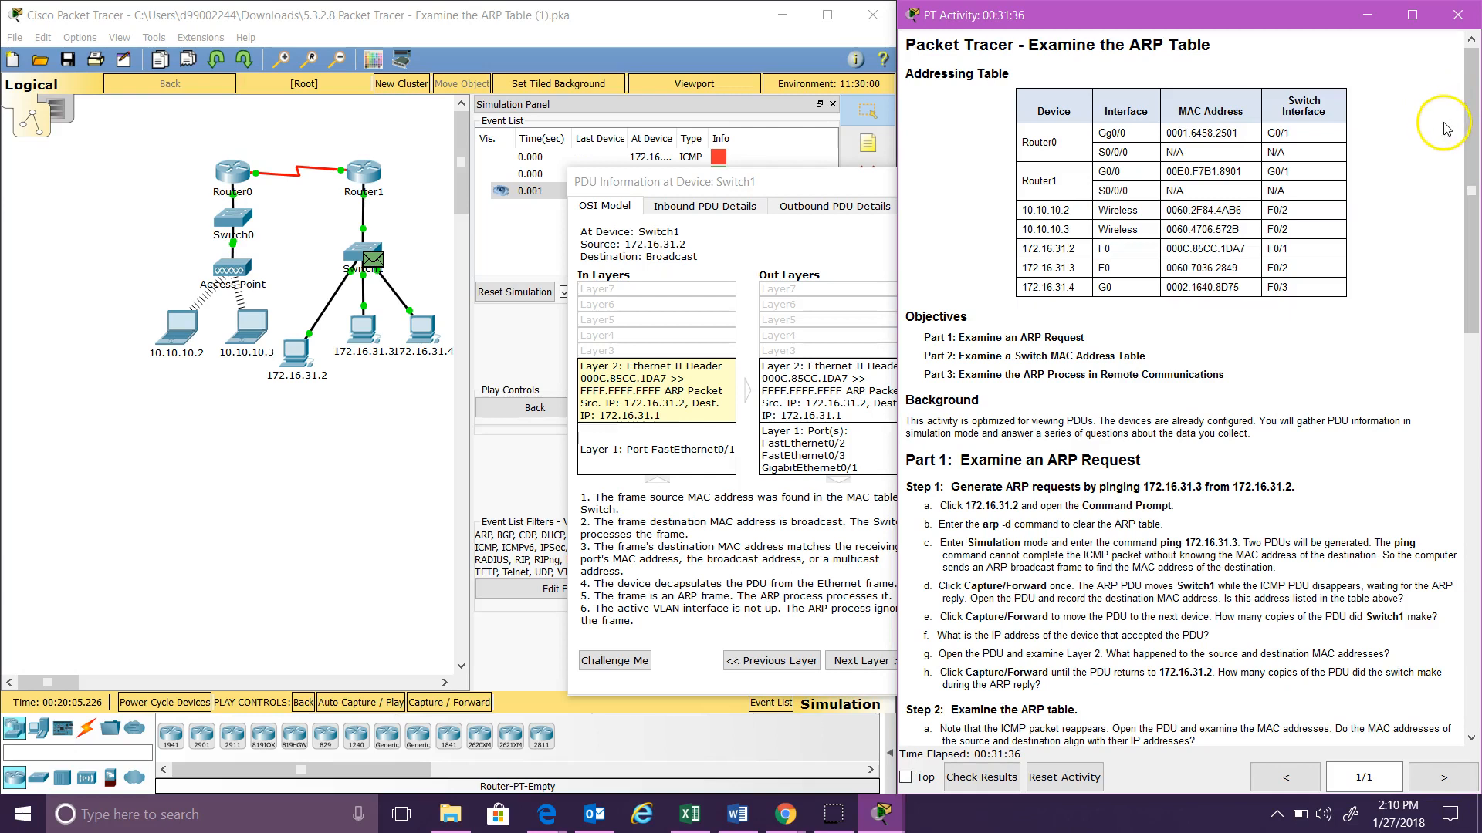
left_click(1468, 149)
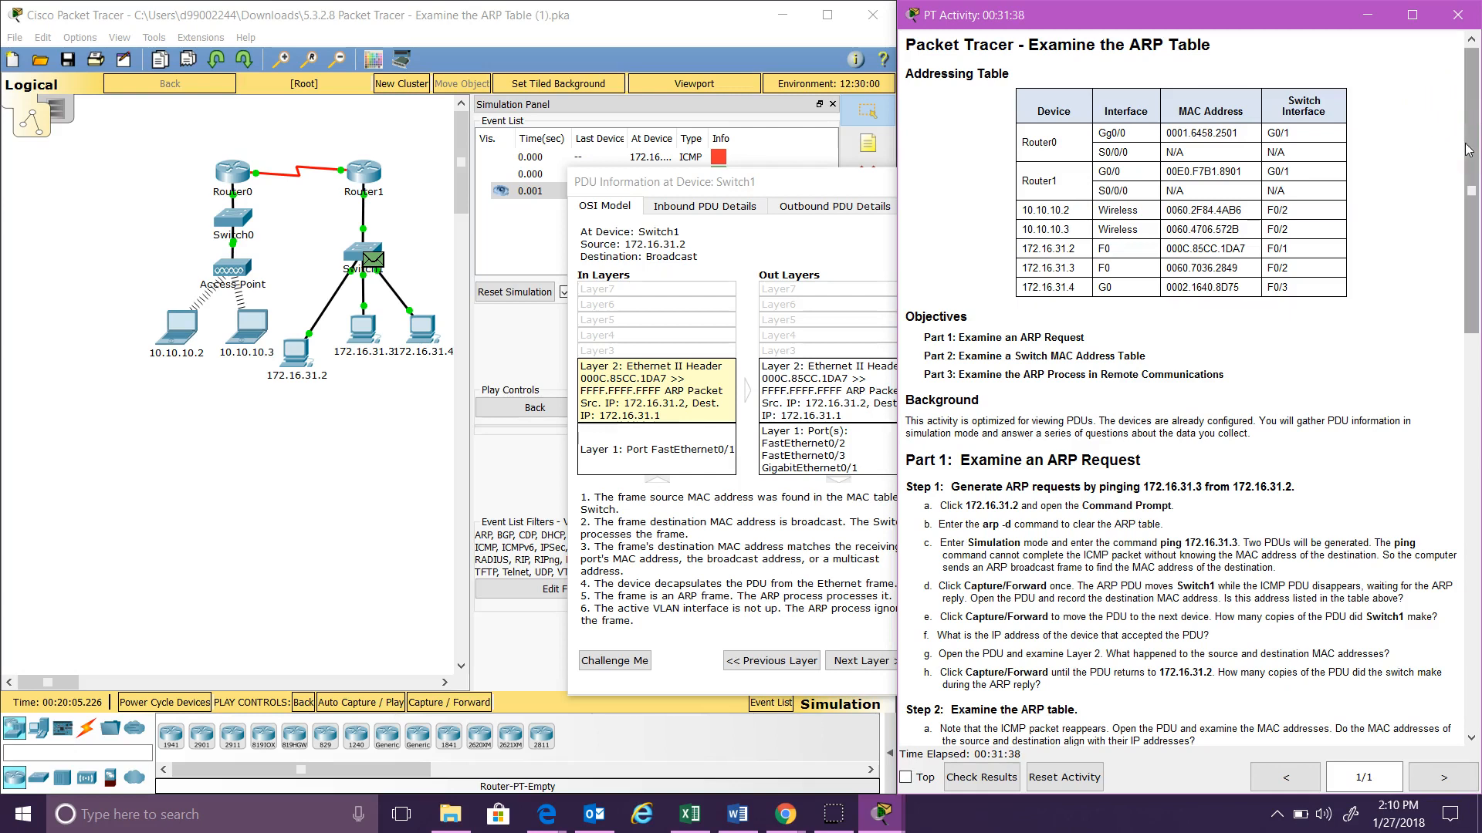
left_click(363, 253)
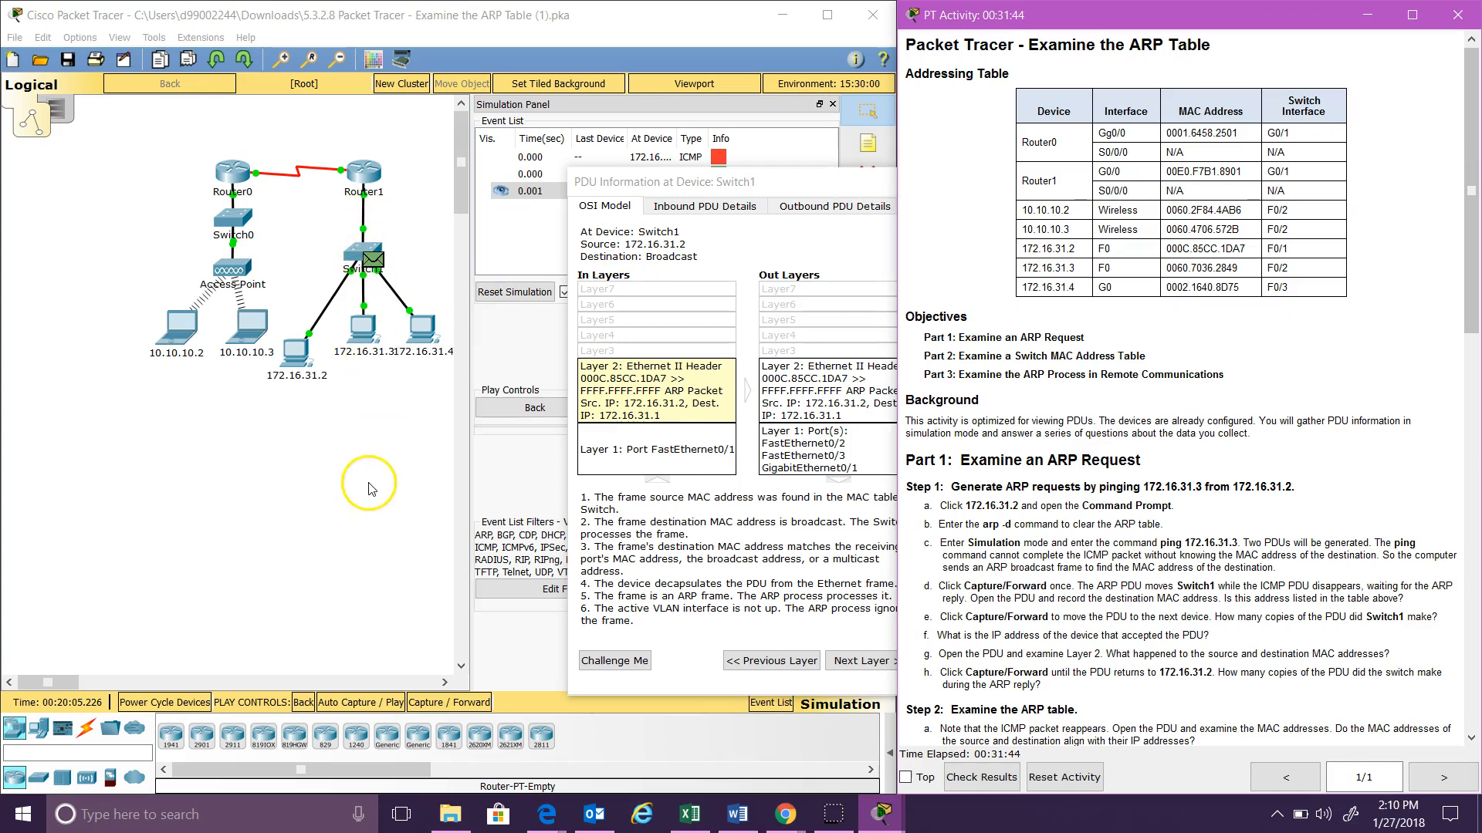
left_click(71, 760)
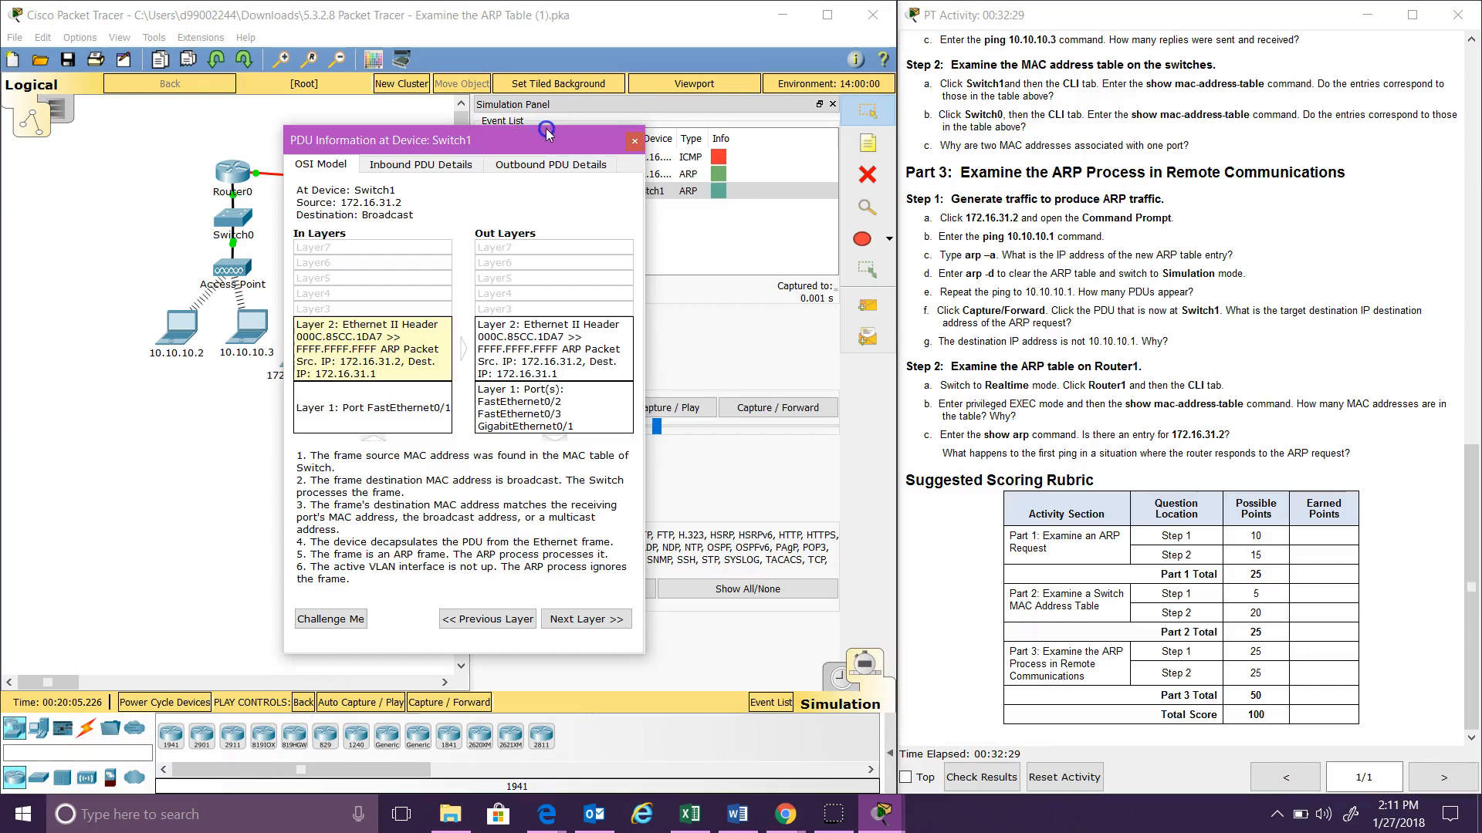
Step: Move the PDU information window off the topology and inspect the port summary of Router1
left_click_drag(522, 143, 688, 136)
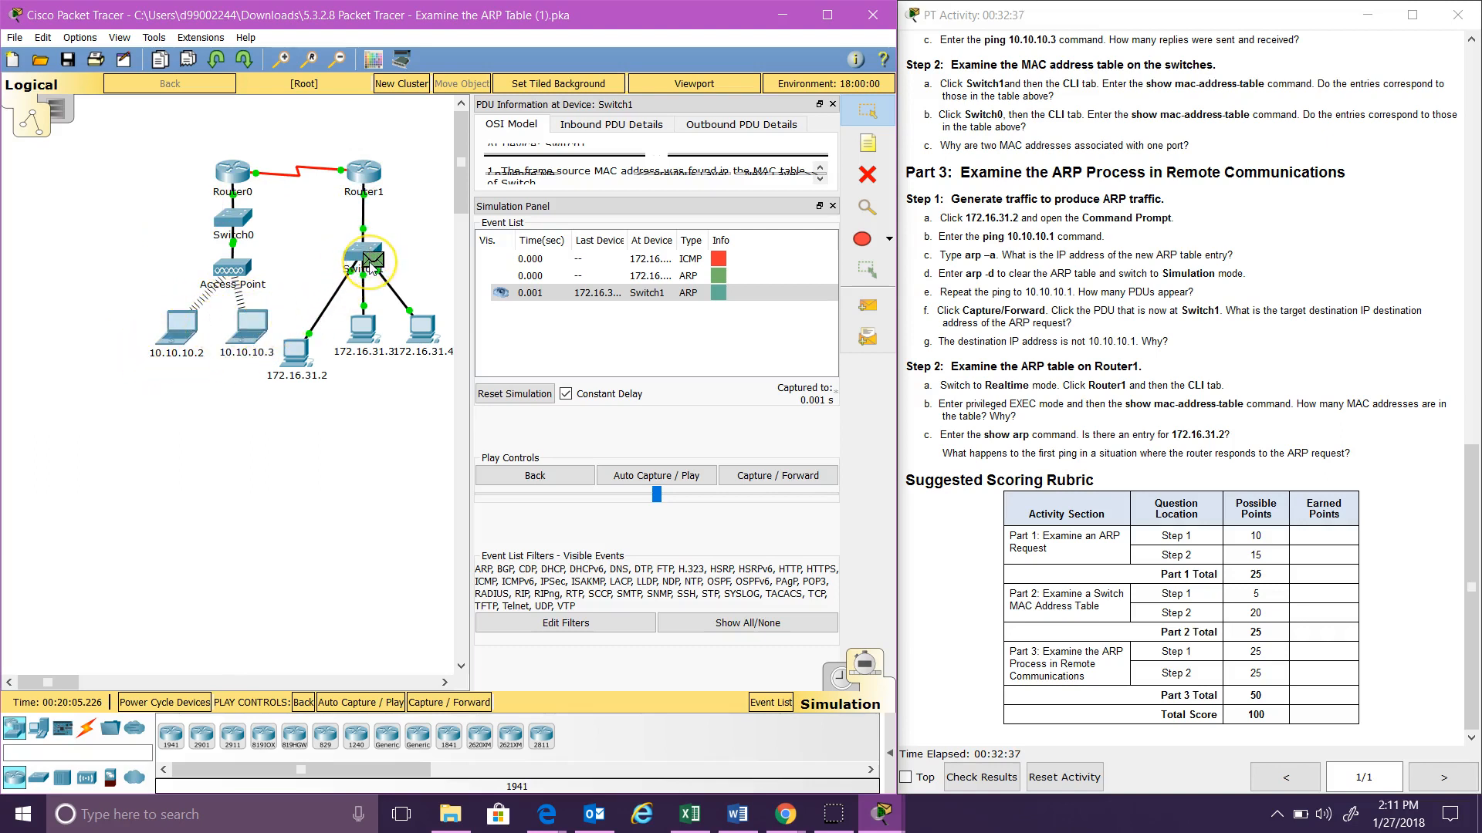
mouse_move(371, 268)
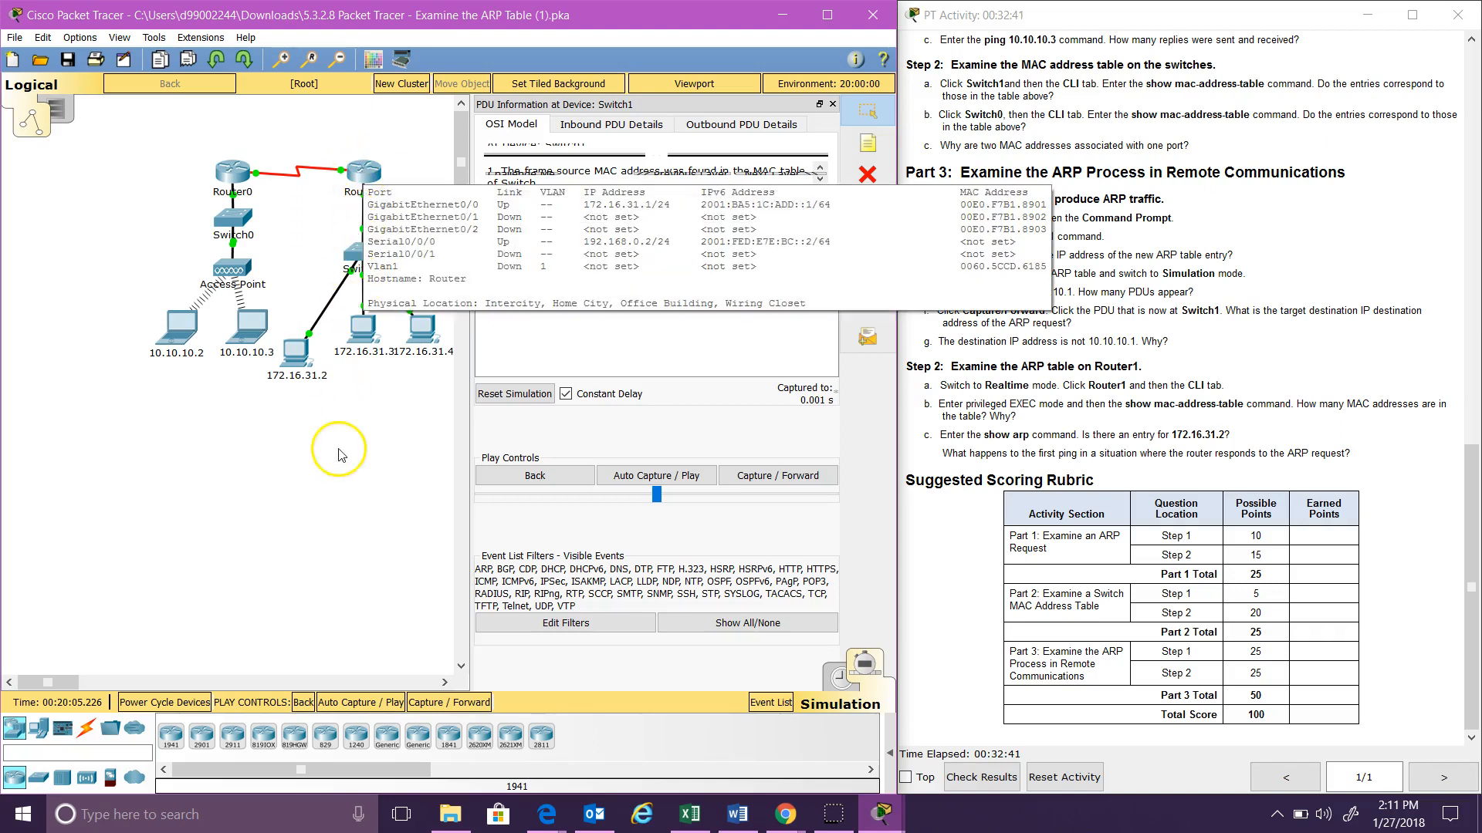
mouse_move(366, 176)
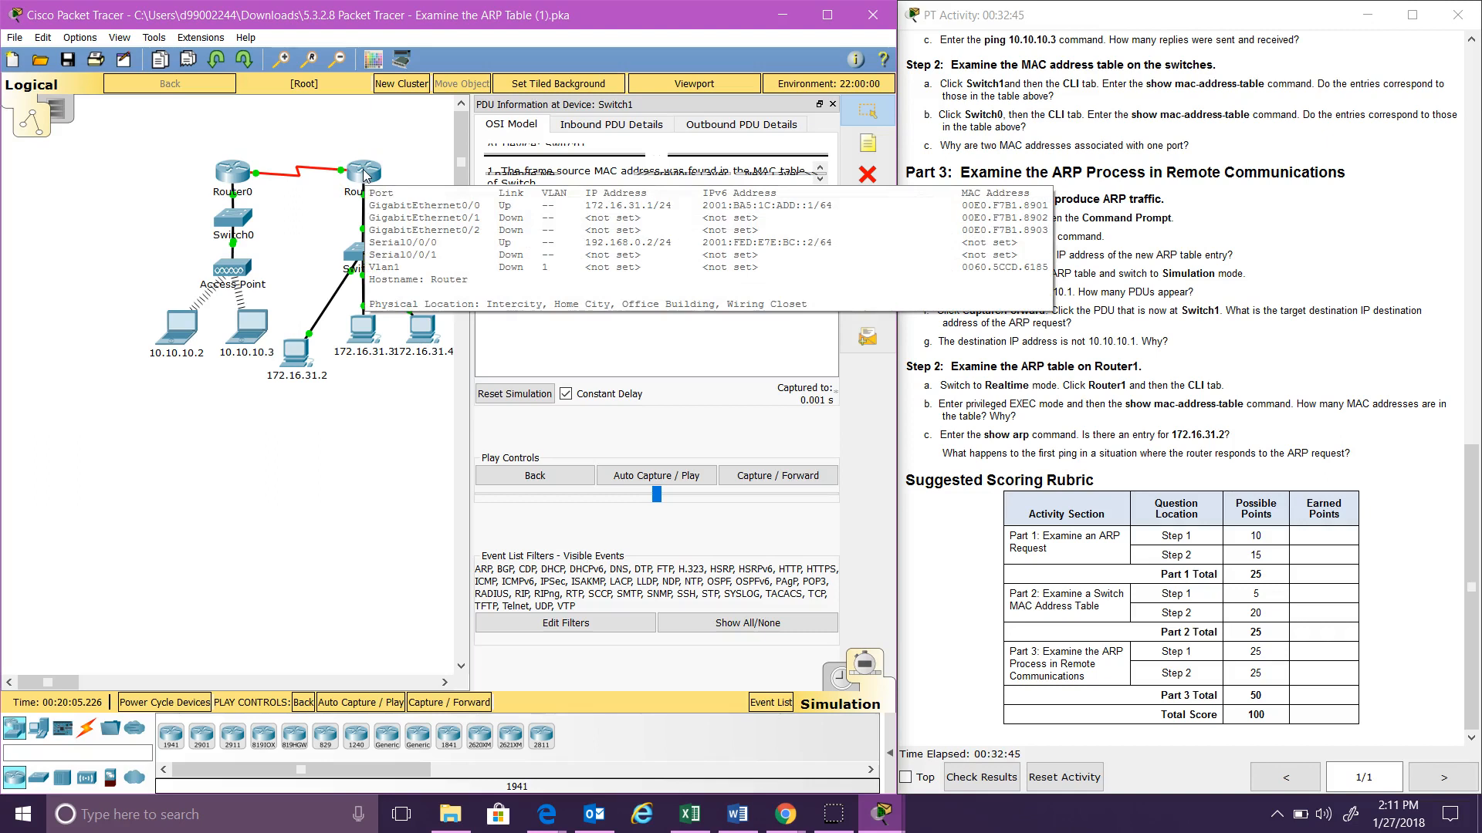
left_click(366, 176)
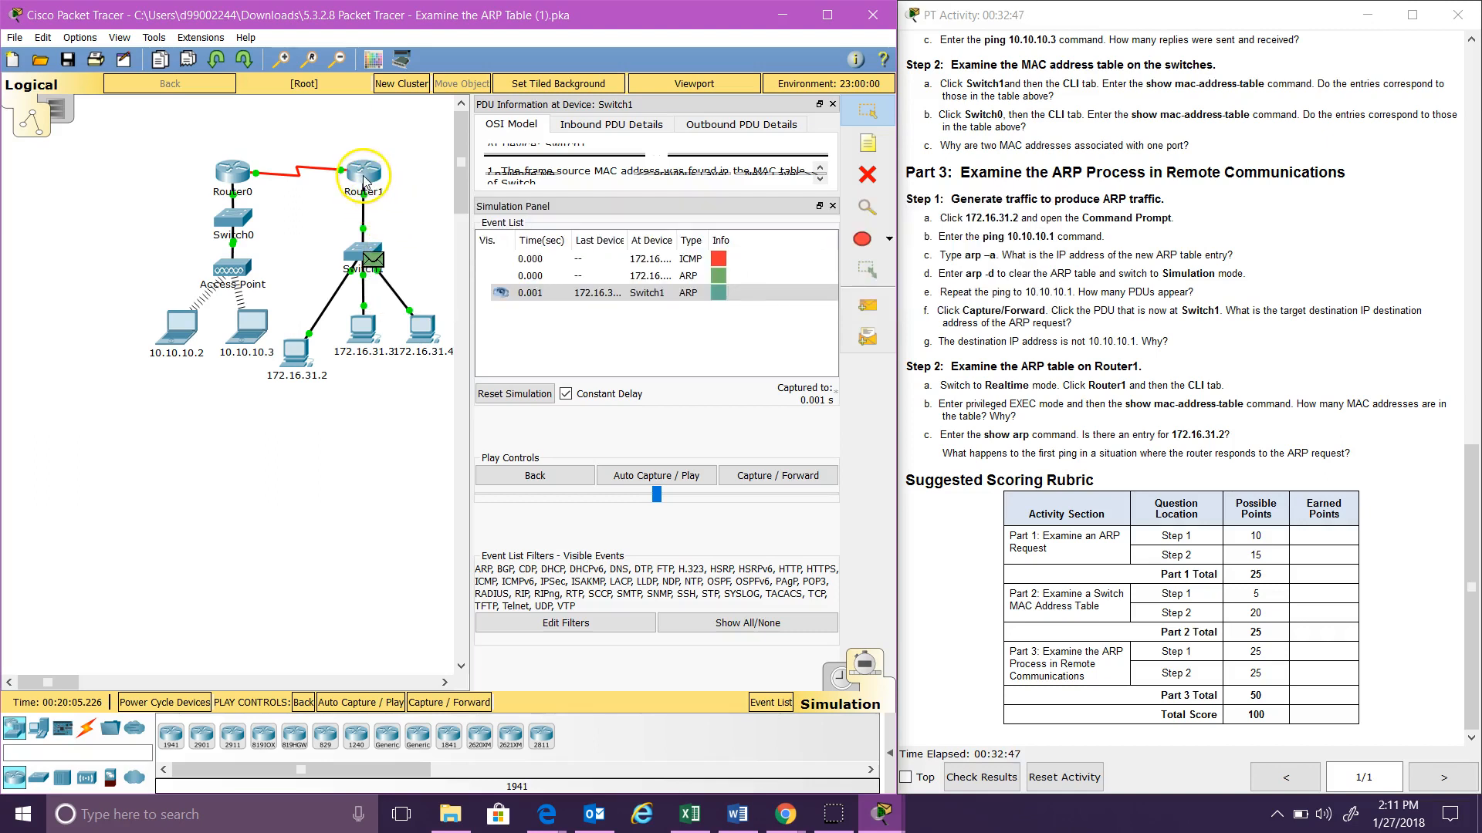
mouse_move(366, 181)
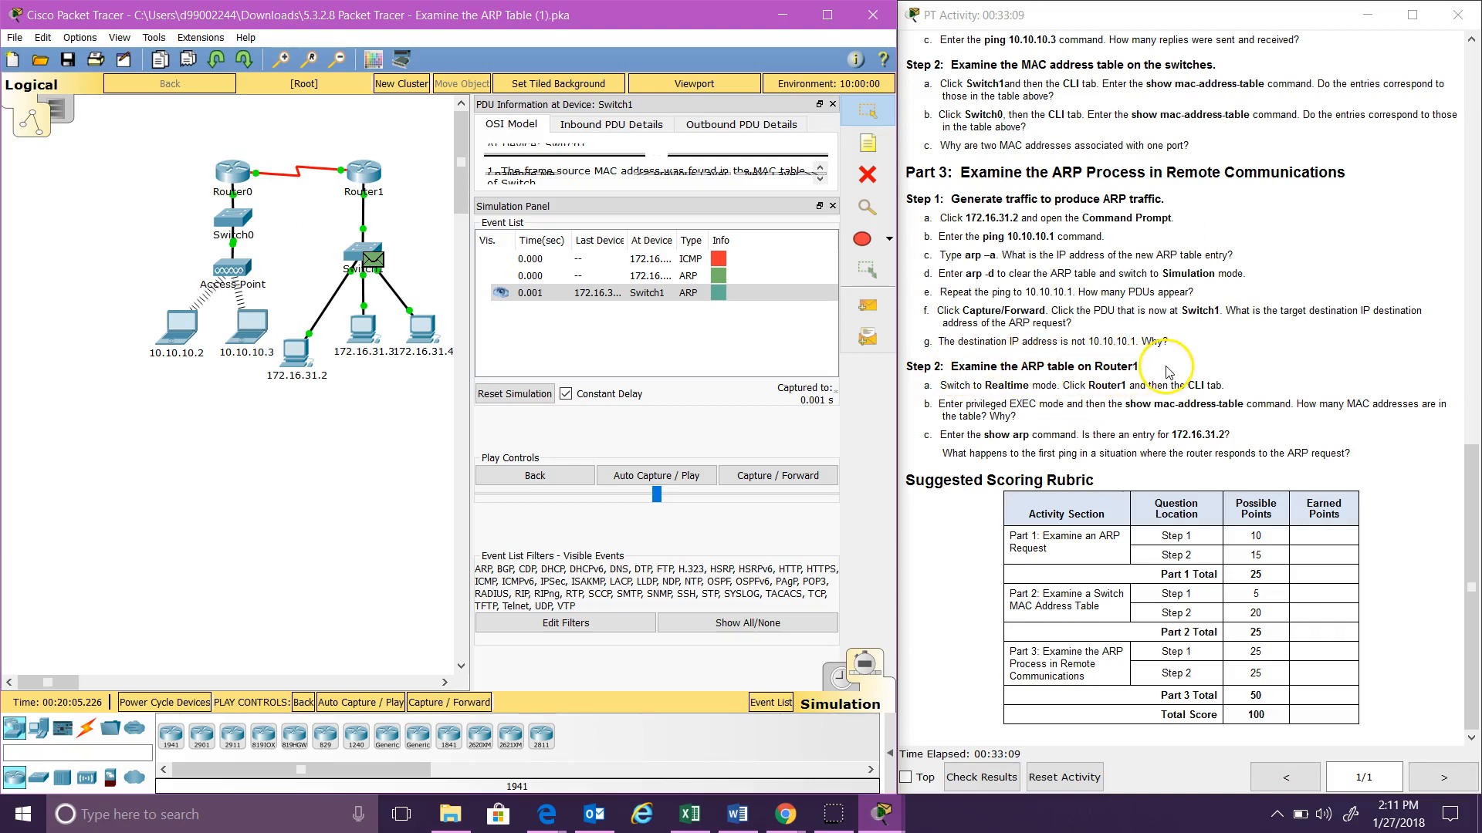
Step: Switch to Realtime mode and enter privileged EXEC mode in Router1's CLI with enable
left_click(840, 679)
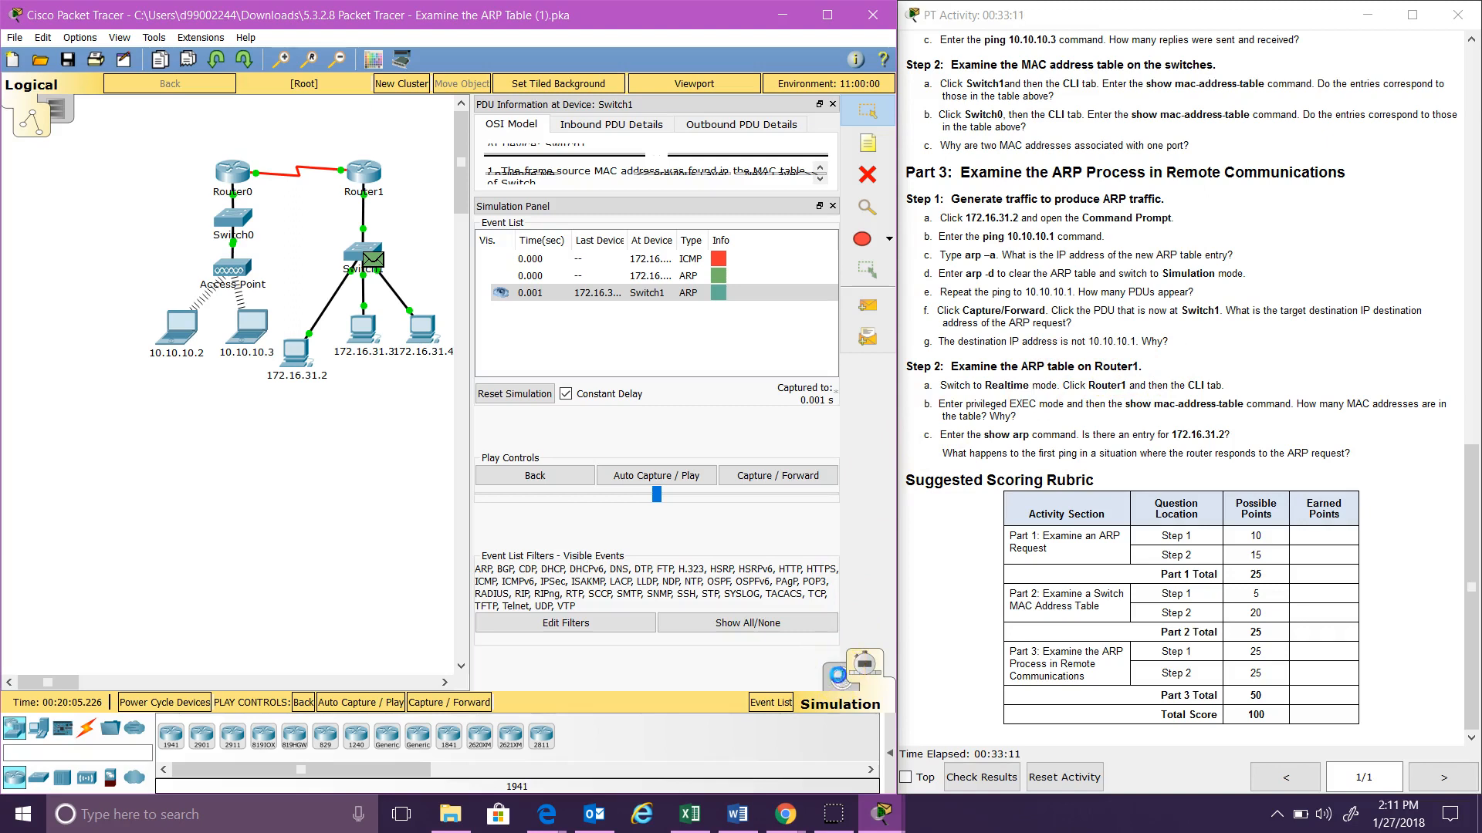
left_click(372, 178)
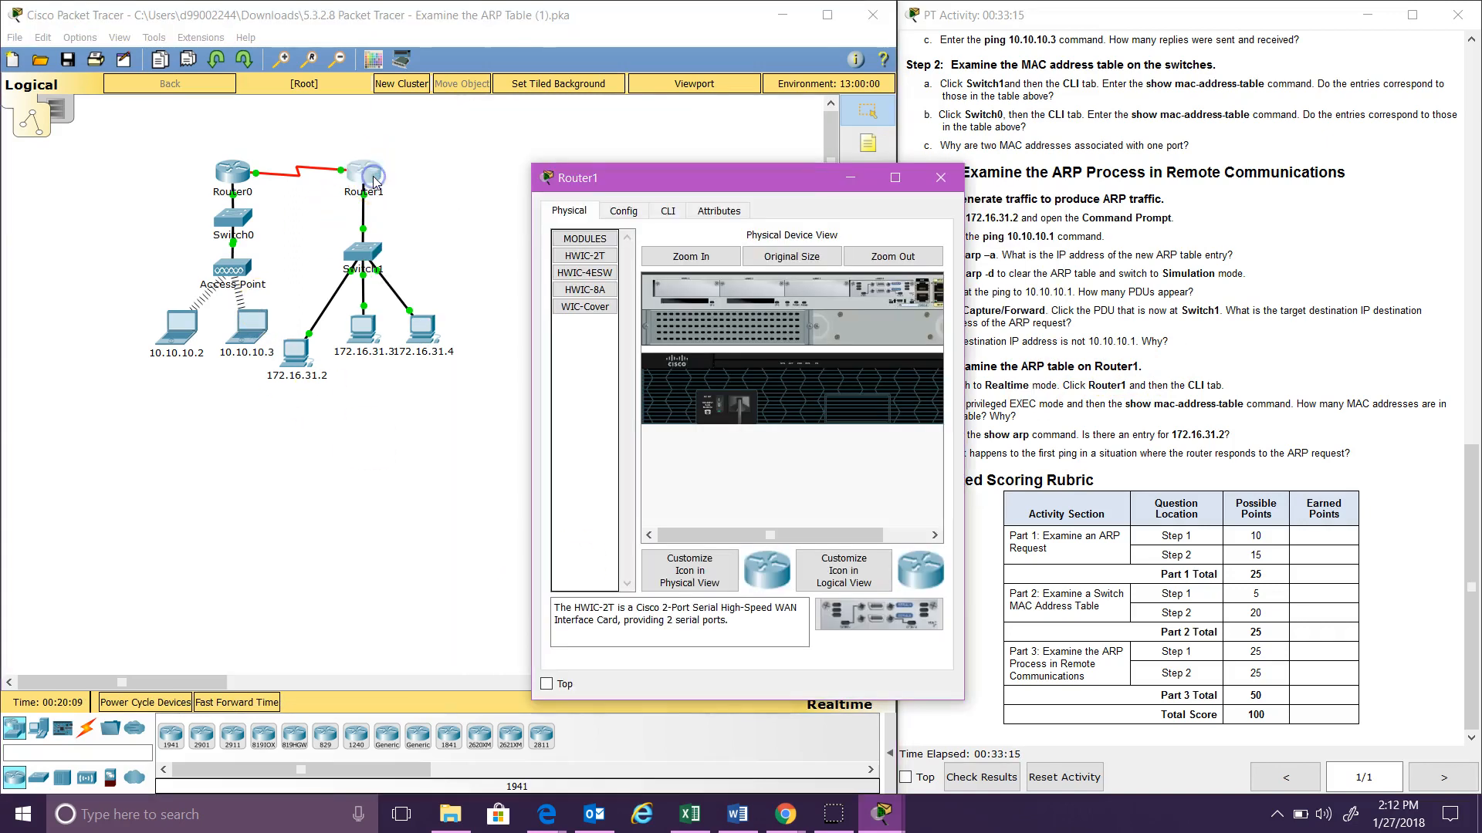
left_click(660, 216)
left_click_drag(655, 175, 377, 147)
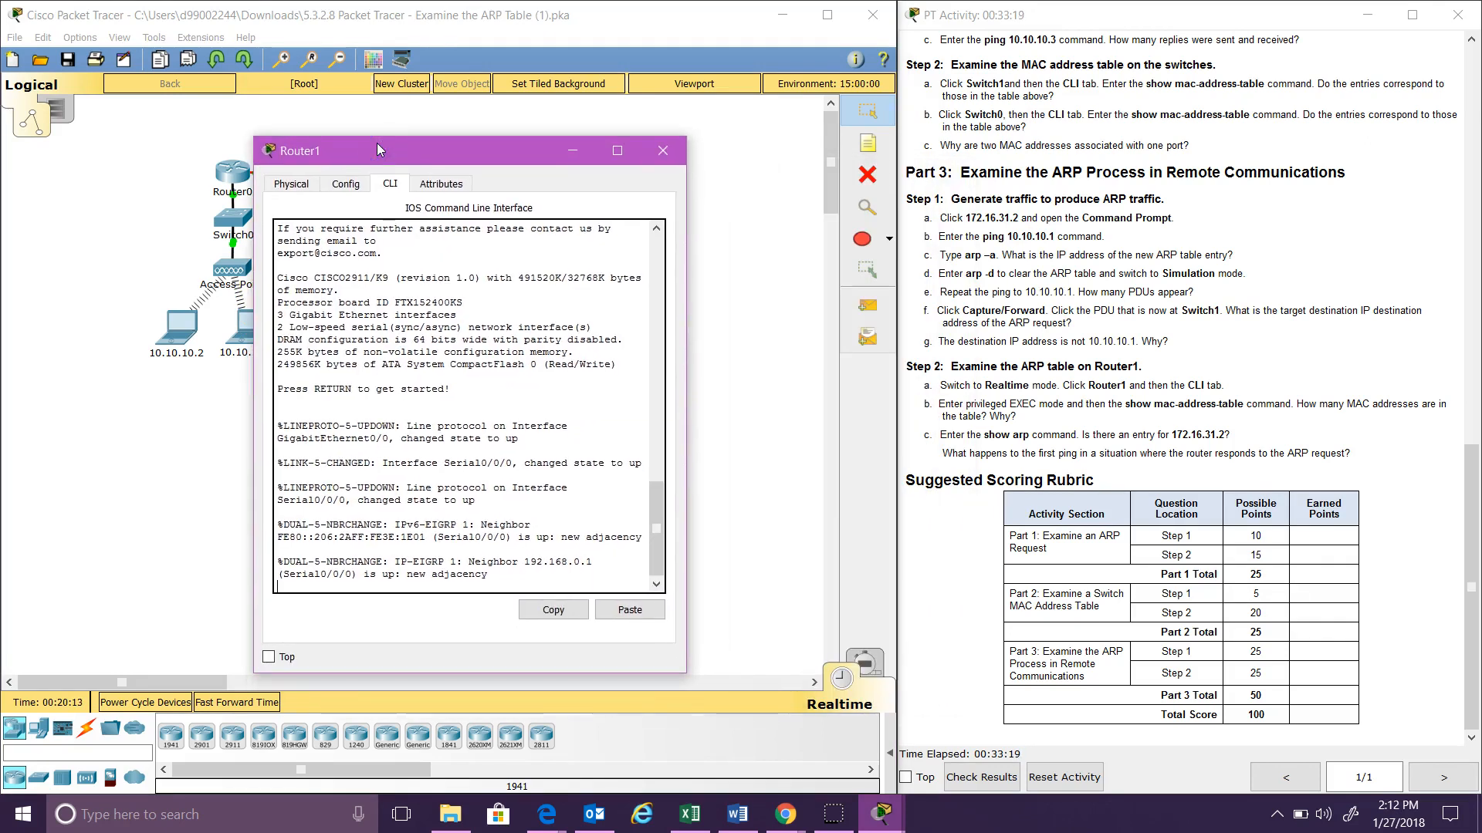
key("Return")
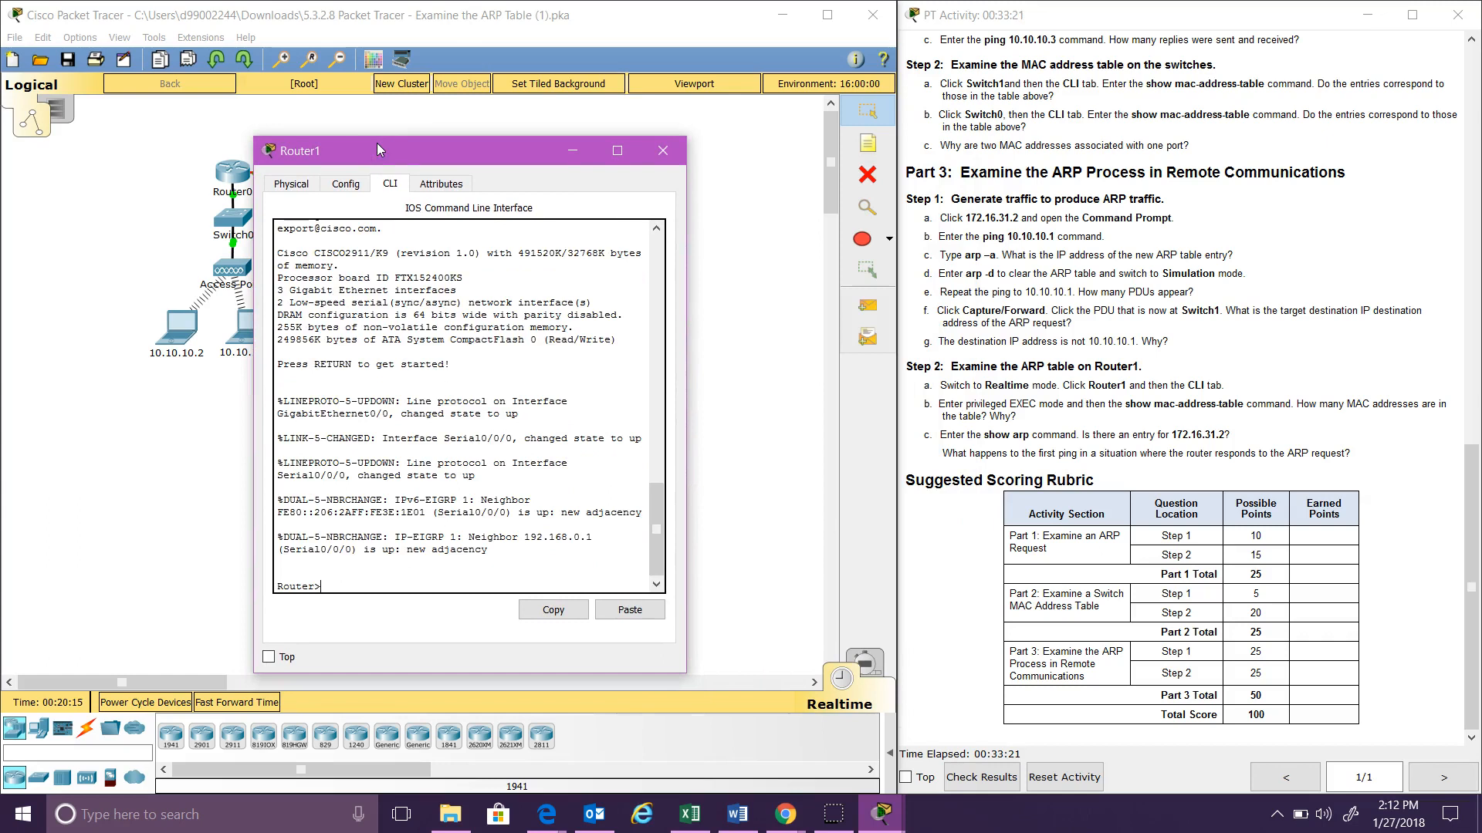
type("enable")
key("Return")
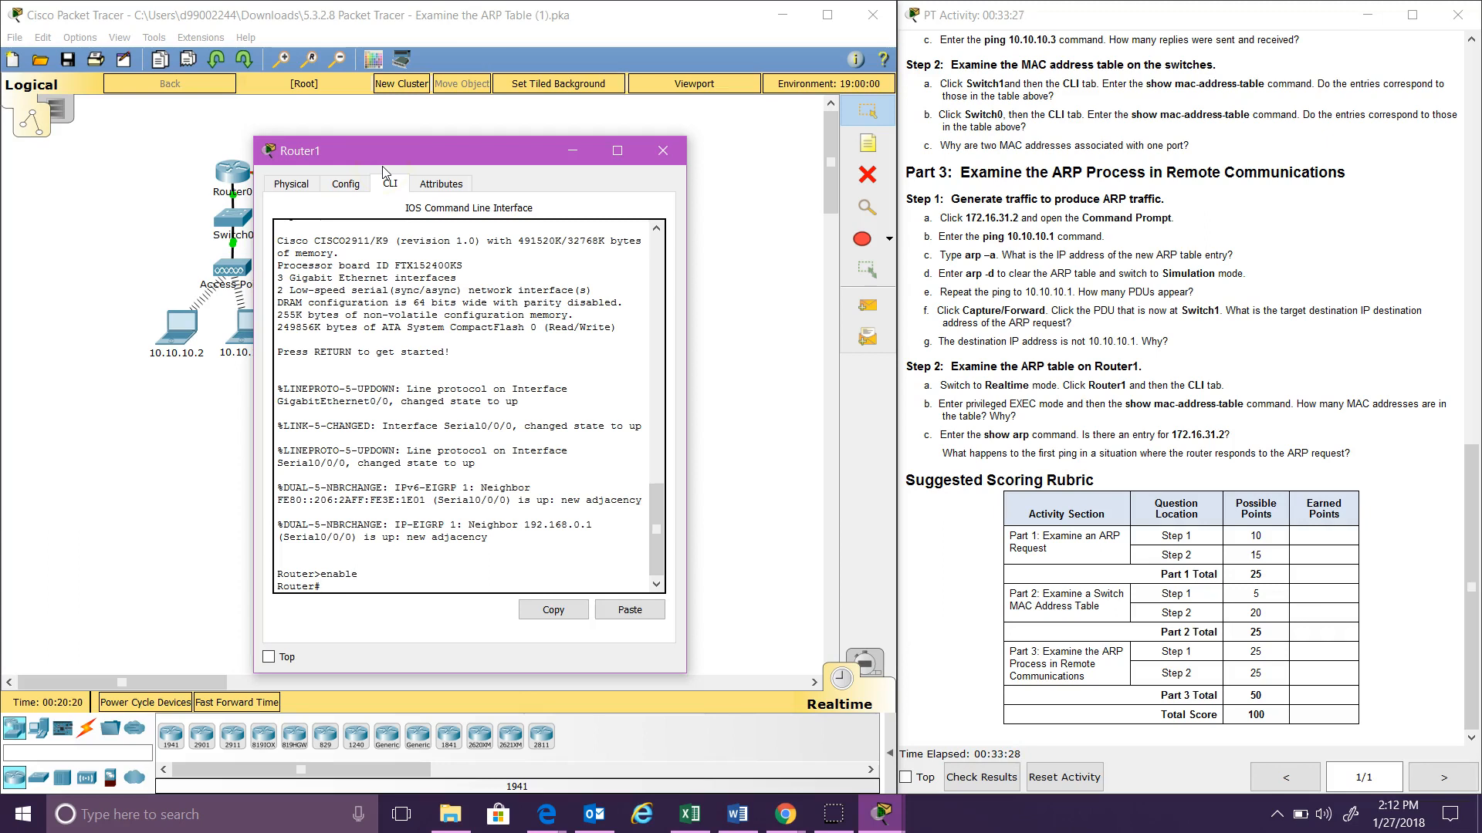
Step: Display Router1's MAC address table with show mac-address-table
type("show mac-address-table")
key("Return")
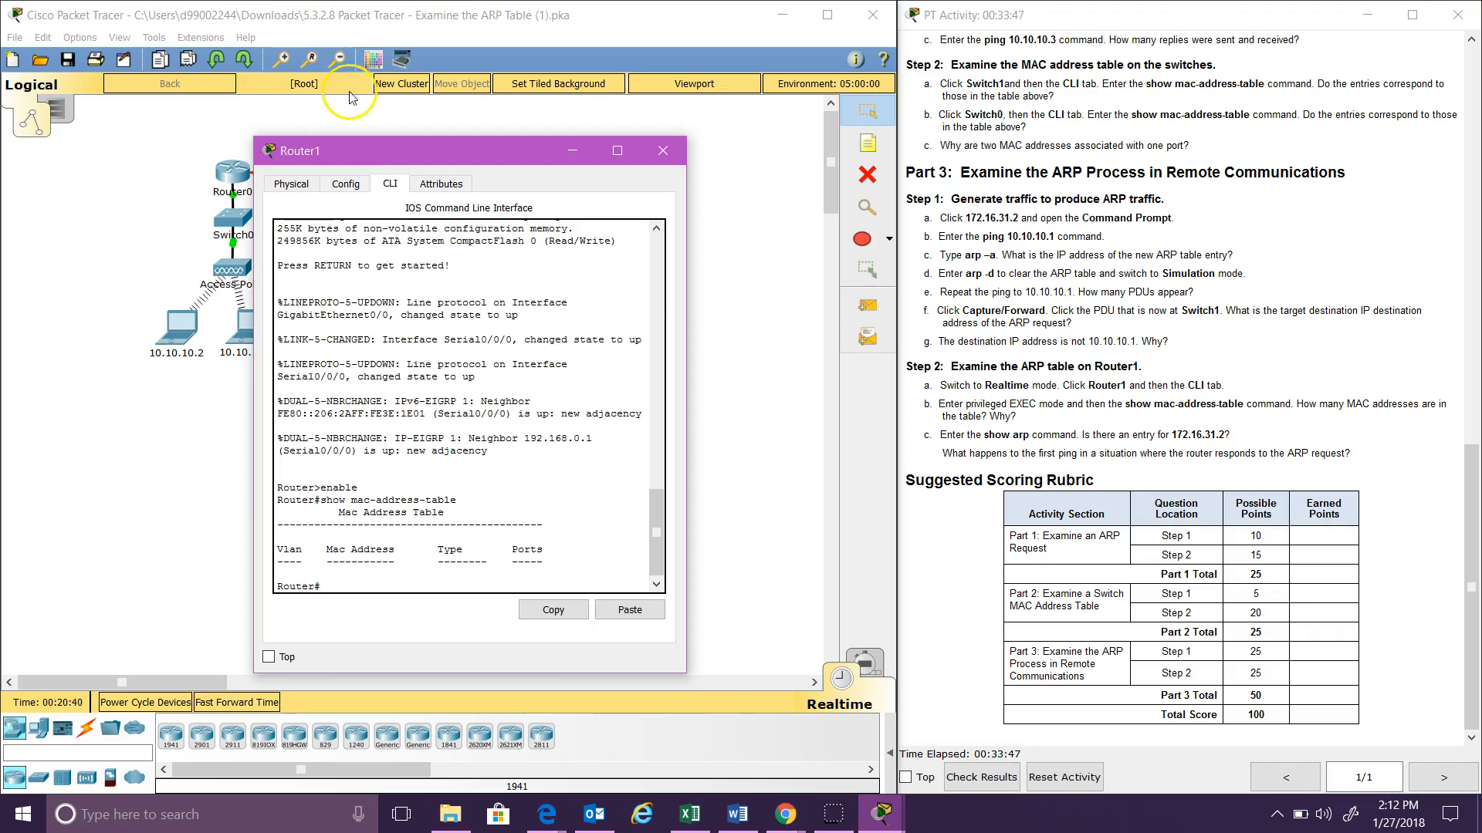
left_click_drag(401, 154, 303, 117)
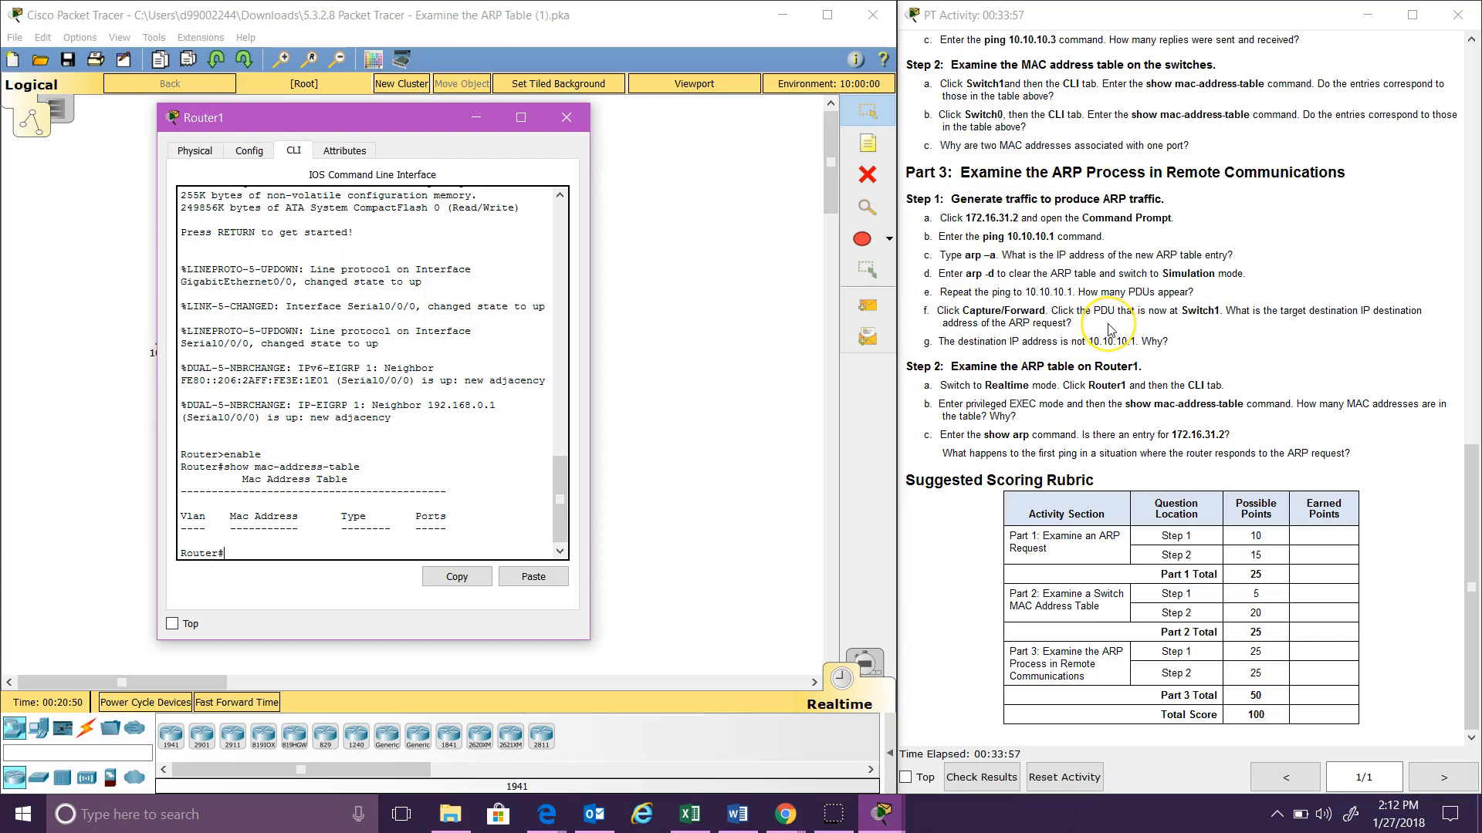
Step: Review steps d to f of Part 3 Step 1 in the activity instructions
left_click_drag(996, 273, 1057, 292)
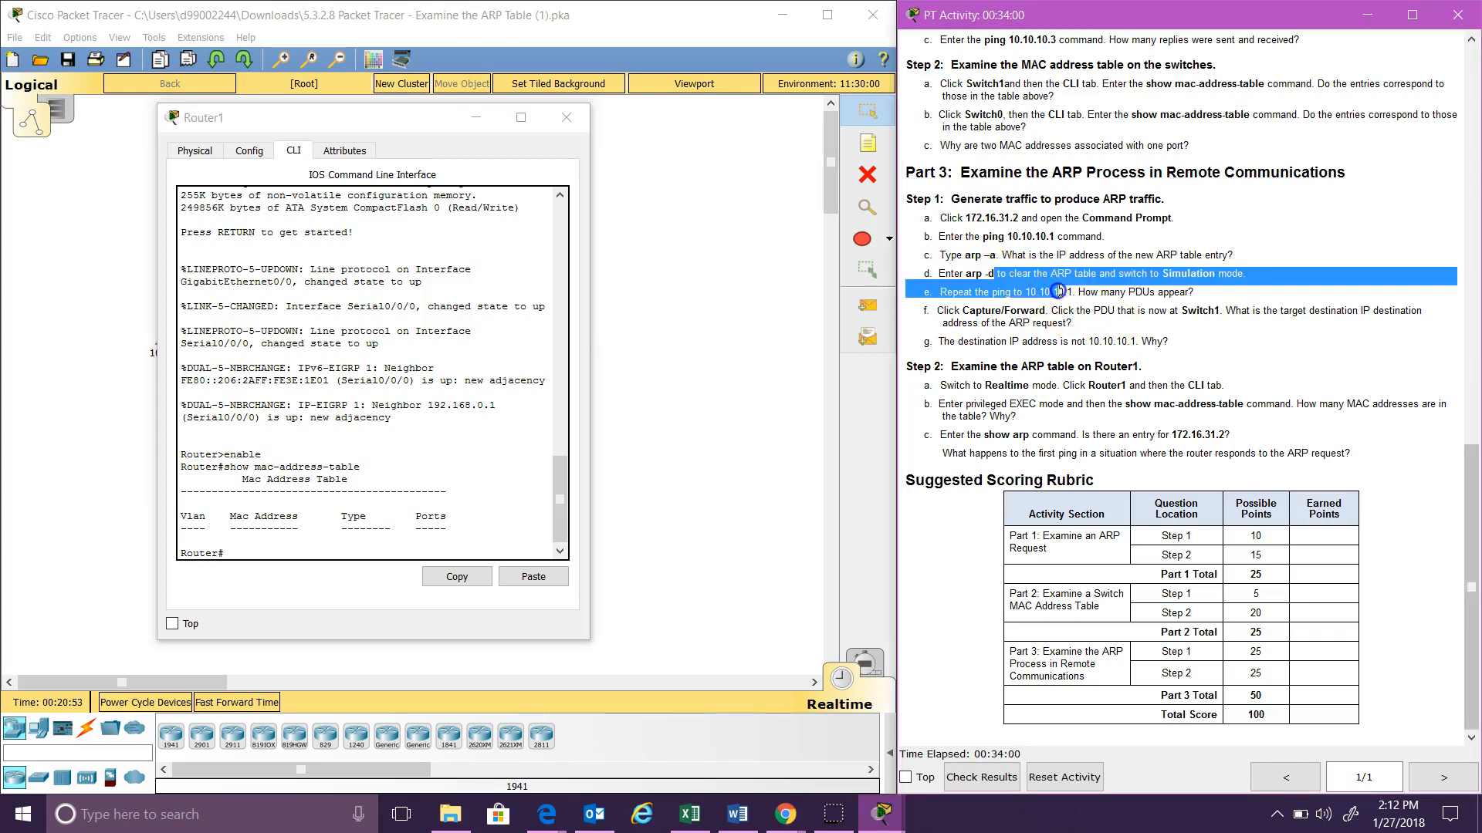
left_click(1225, 365)
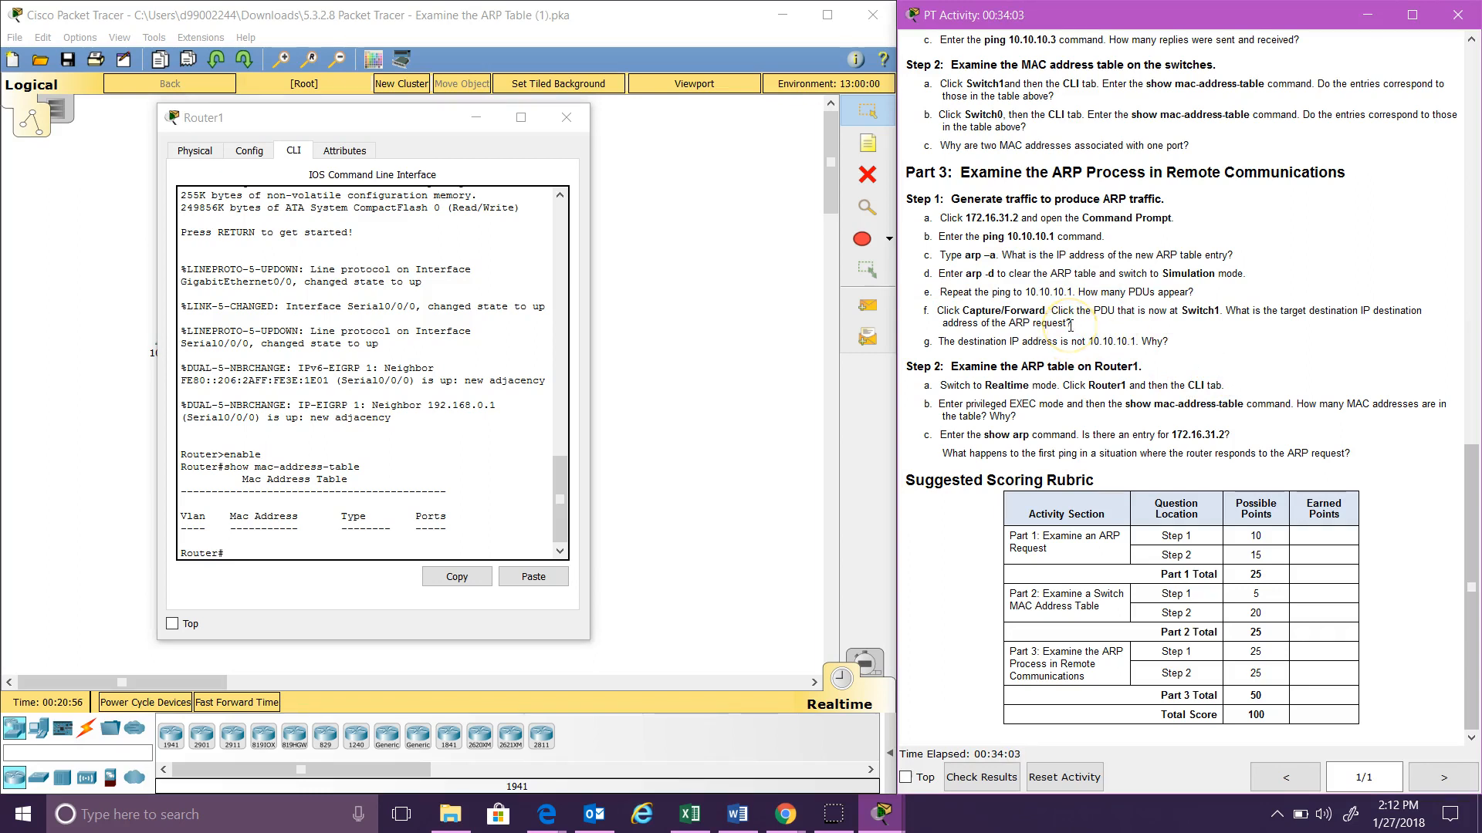
left_click_drag(1071, 326, 939, 297)
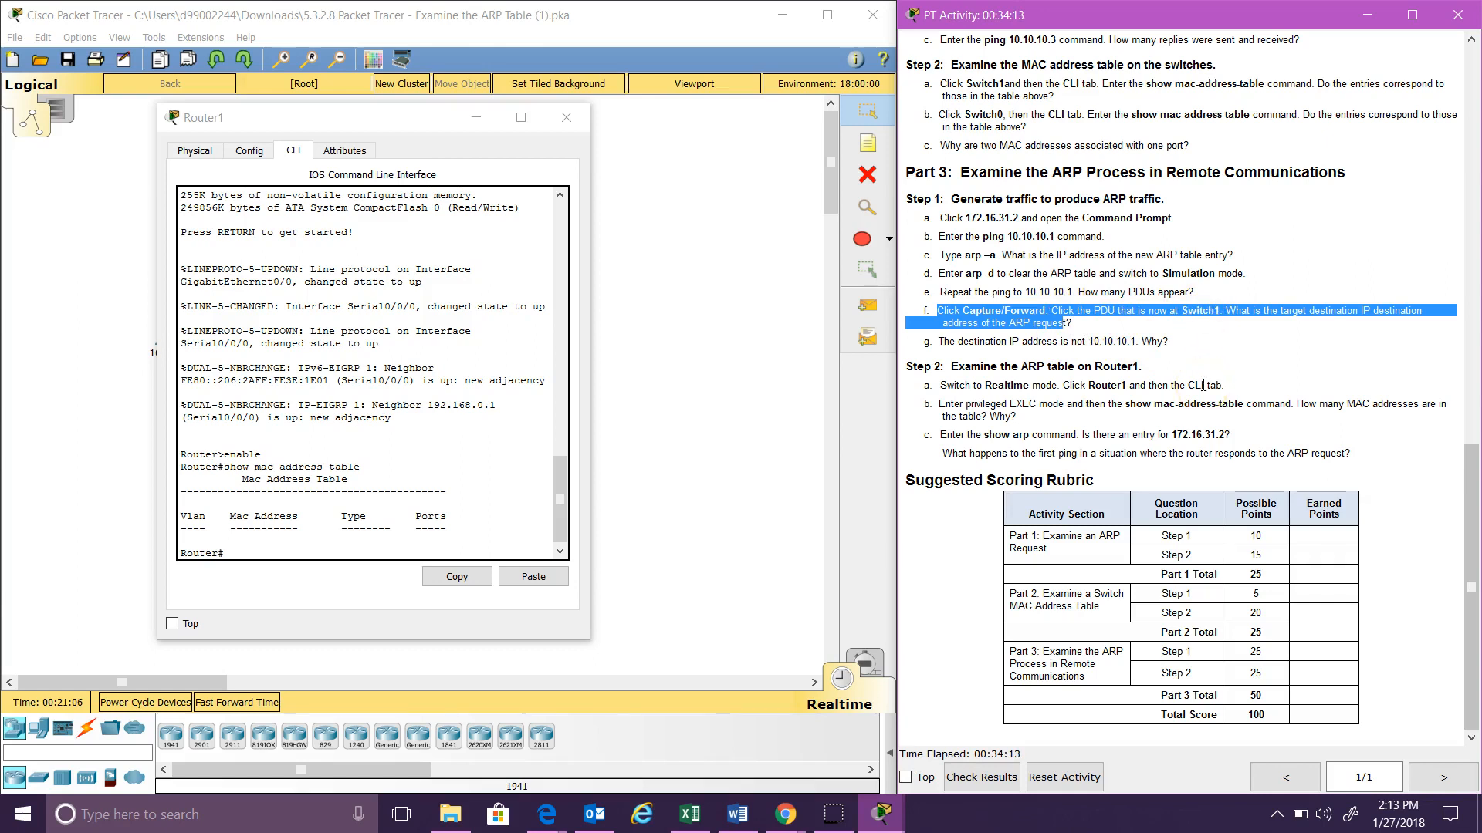
left_click(1241, 375)
left_click(1241, 380)
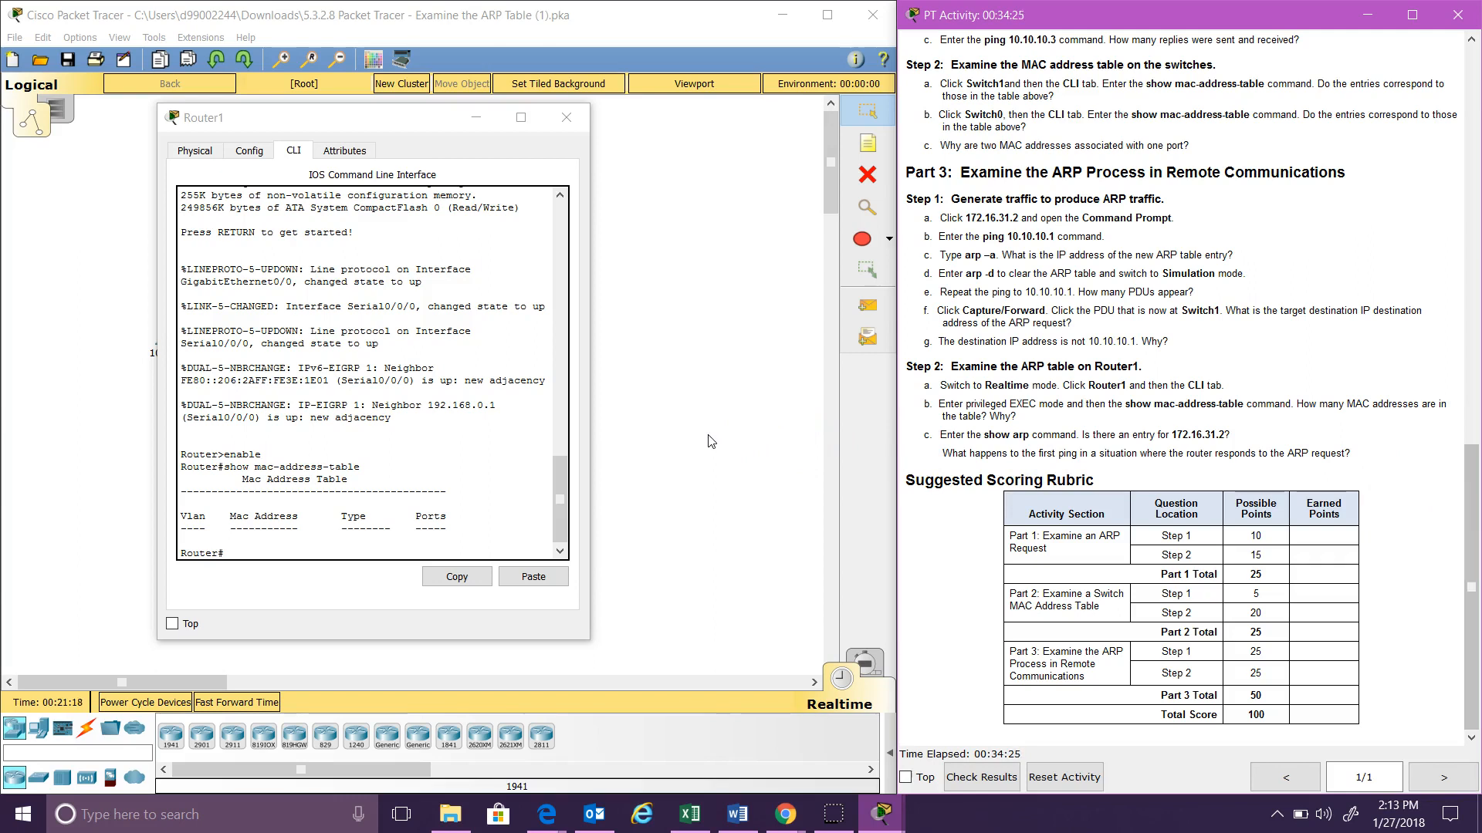
Step: List Router1's ARP entries with show arp
left_click(467, 535)
left_click(363, 554)
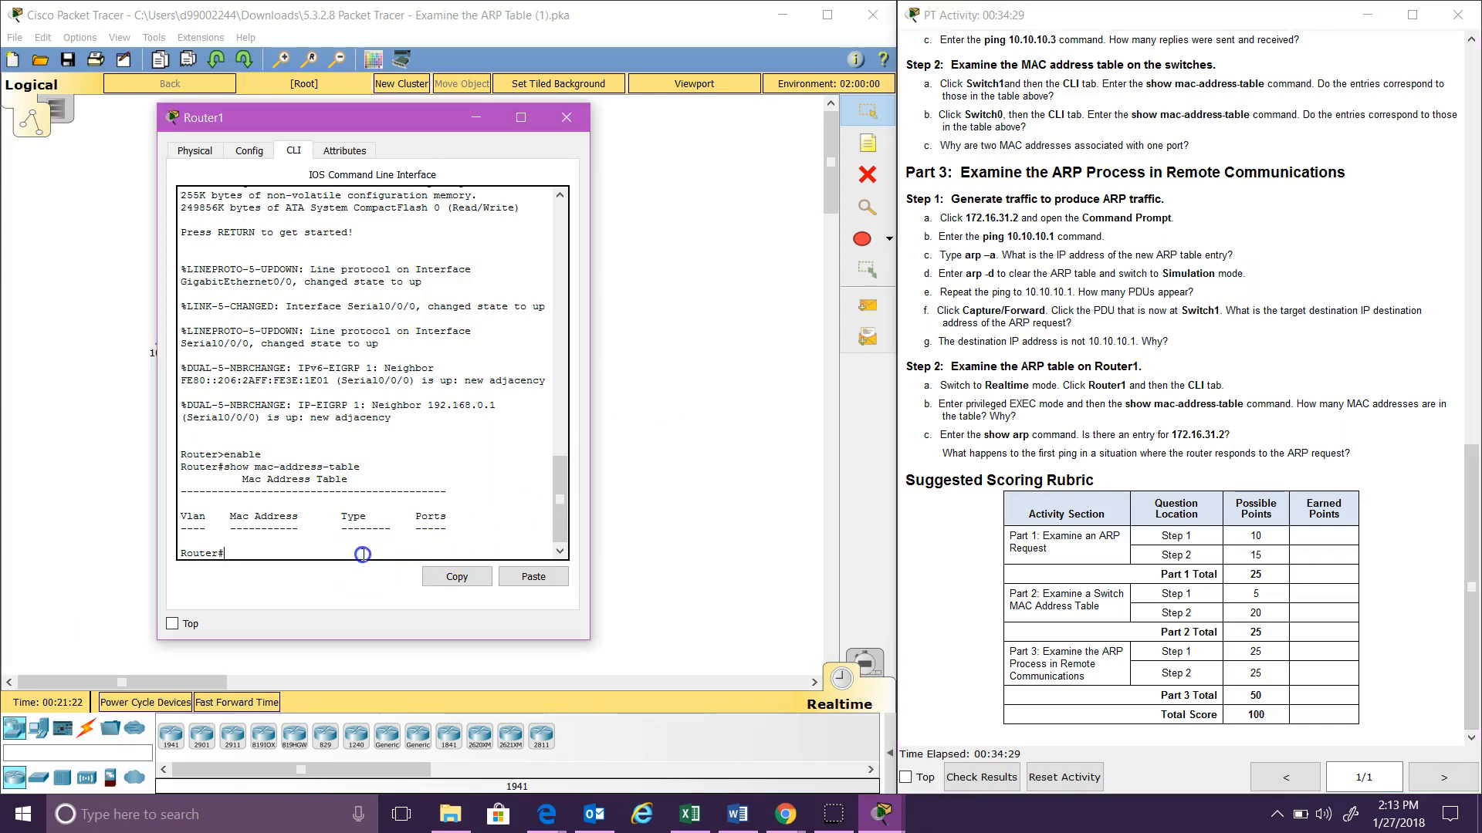
type("show arp")
key("Return")
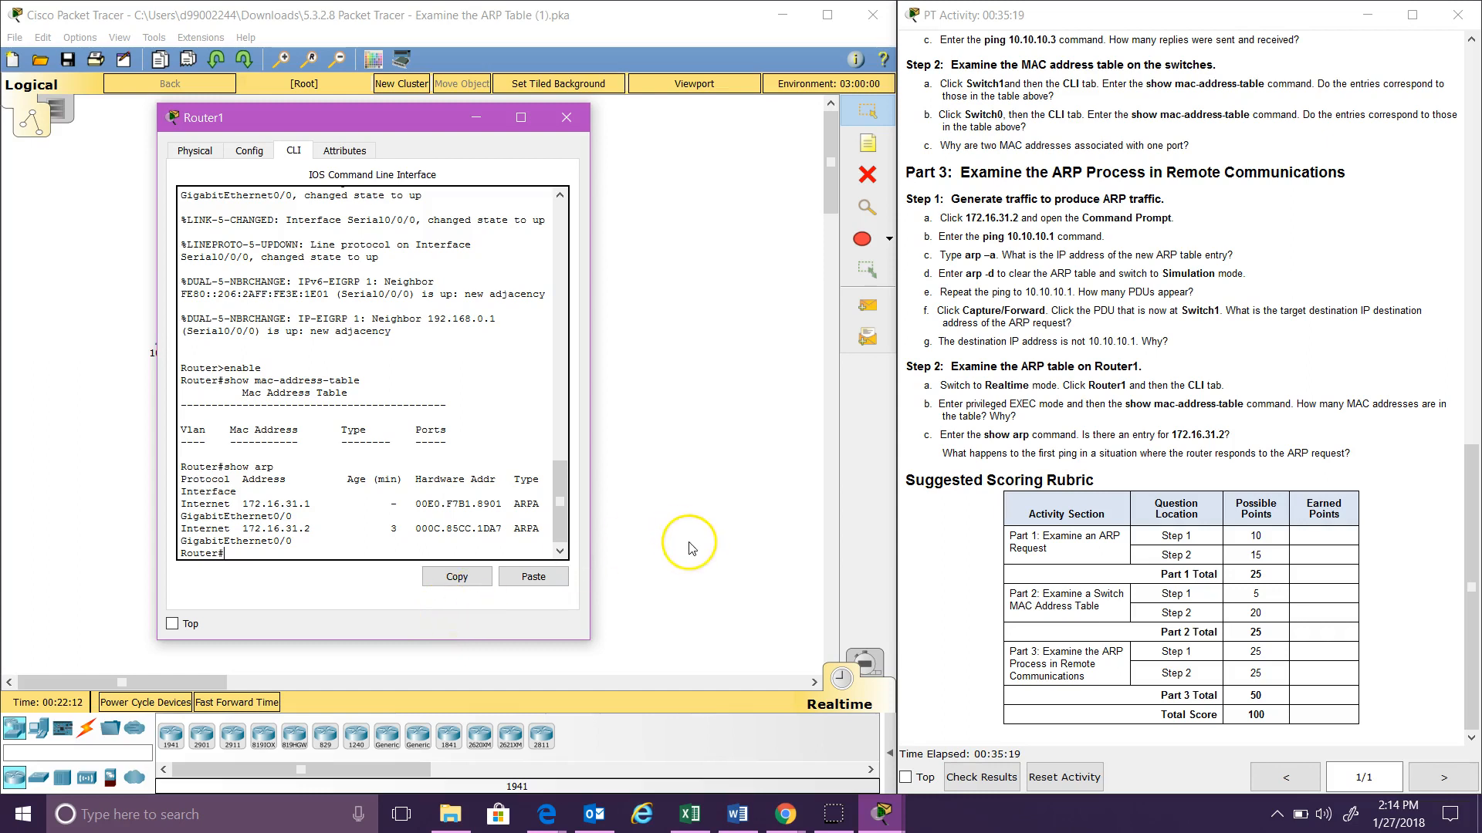
Step: Check the results of the activity
left_click(978, 774)
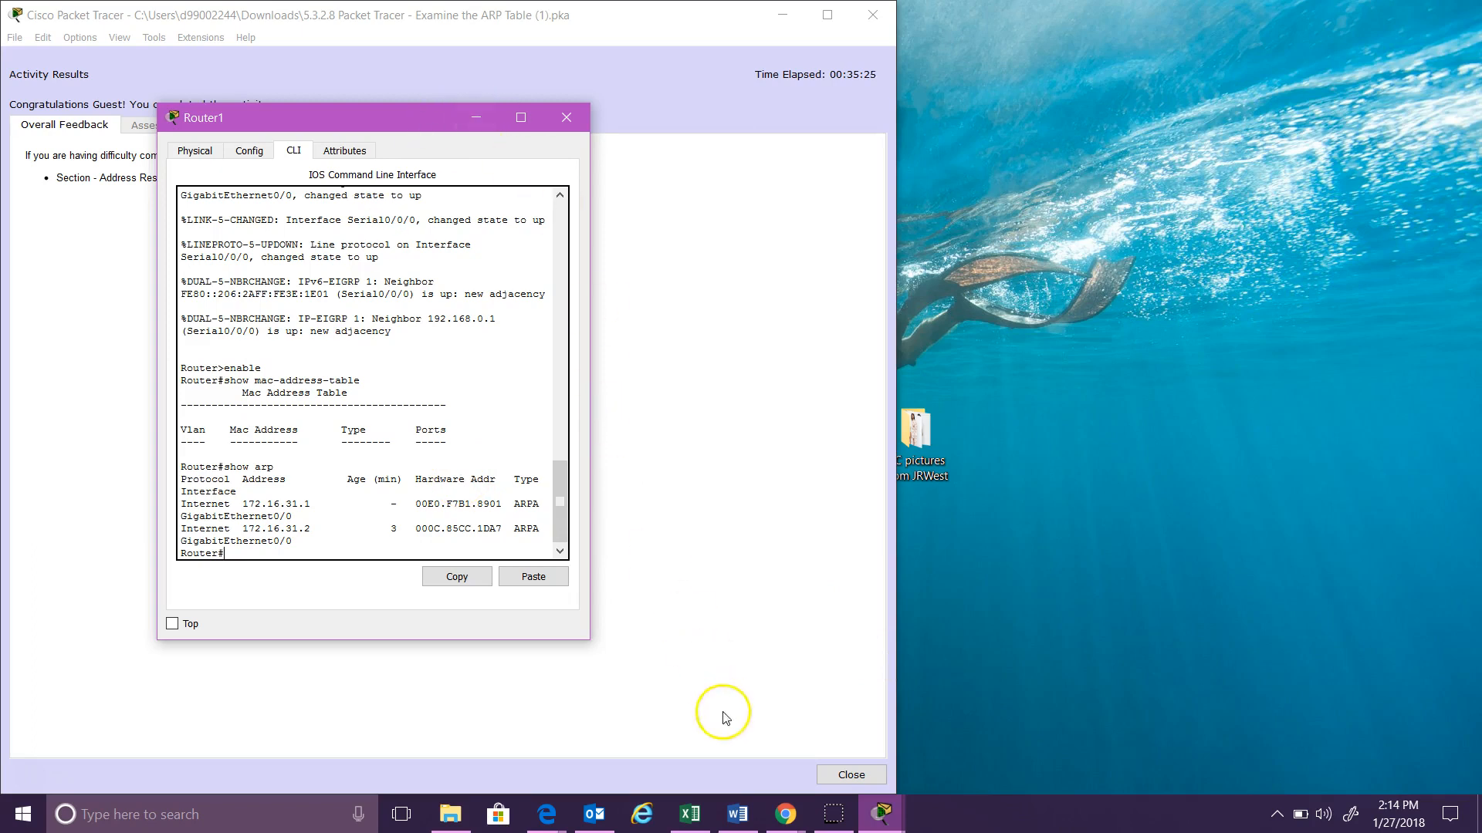
Step: View the activity results, return to Router1's window, and close both that window and the results page
mouse_move(880, 819)
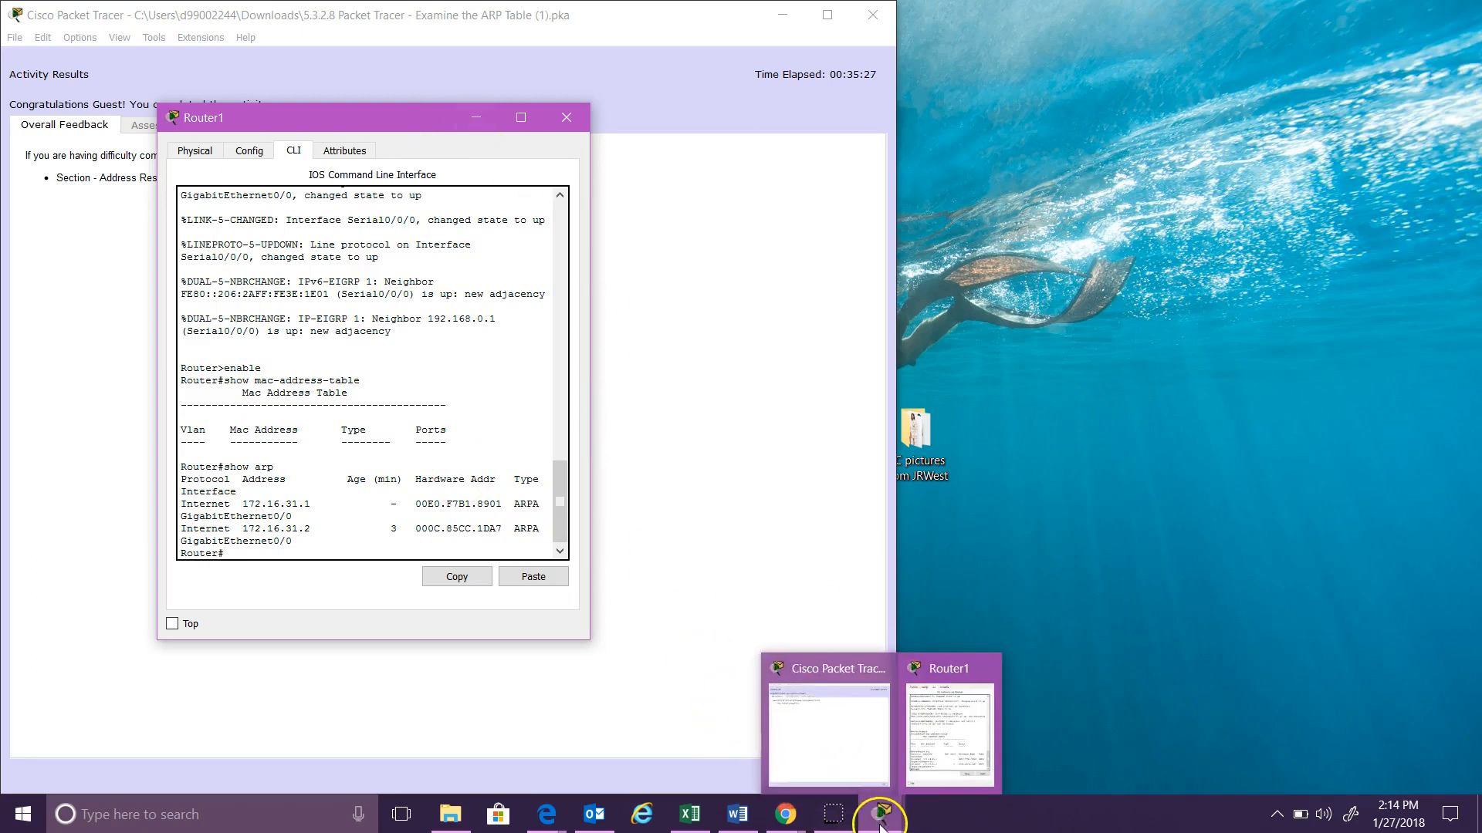
left_click(623, 719)
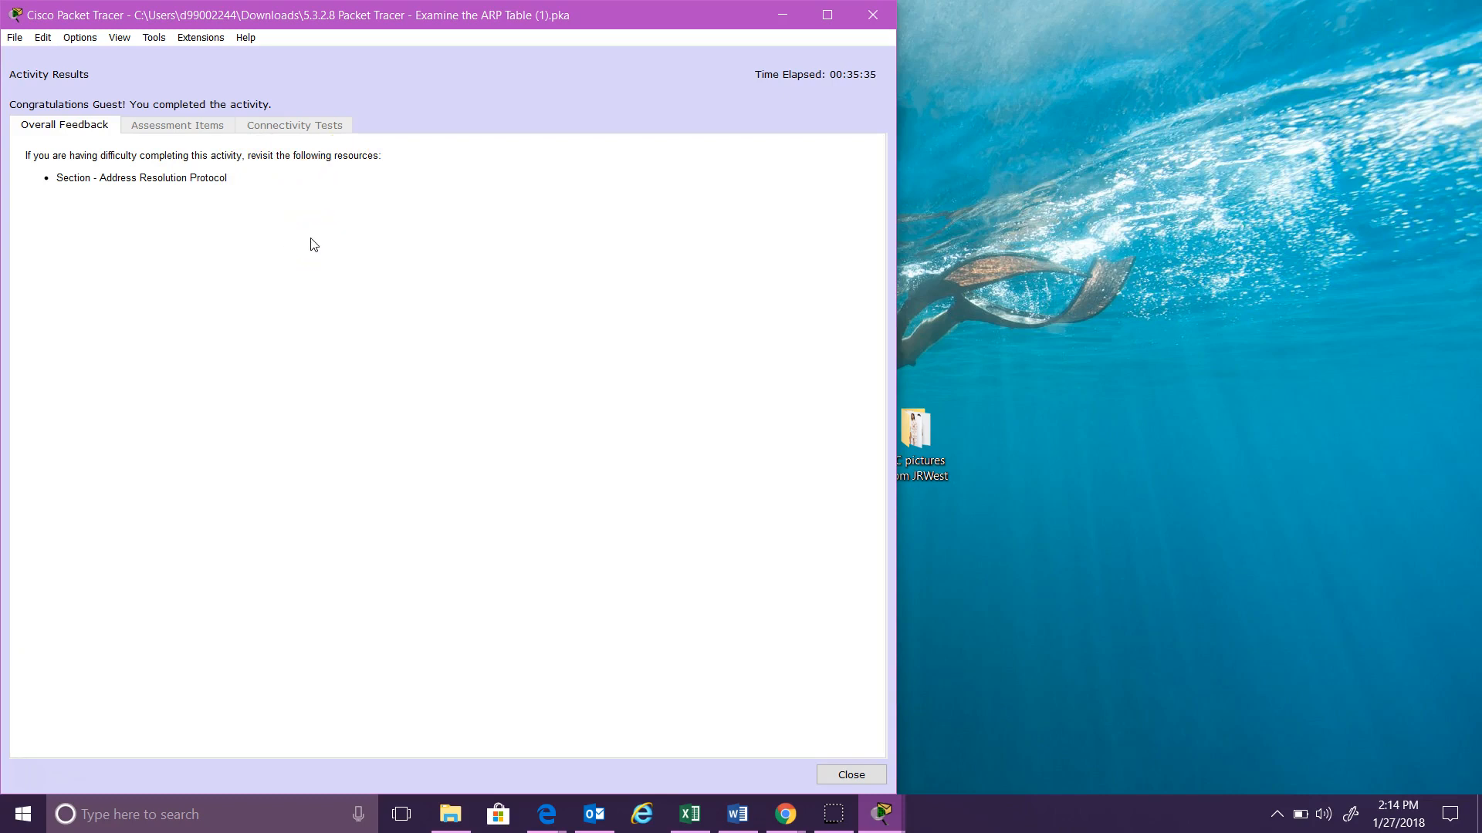
left_click(888, 818)
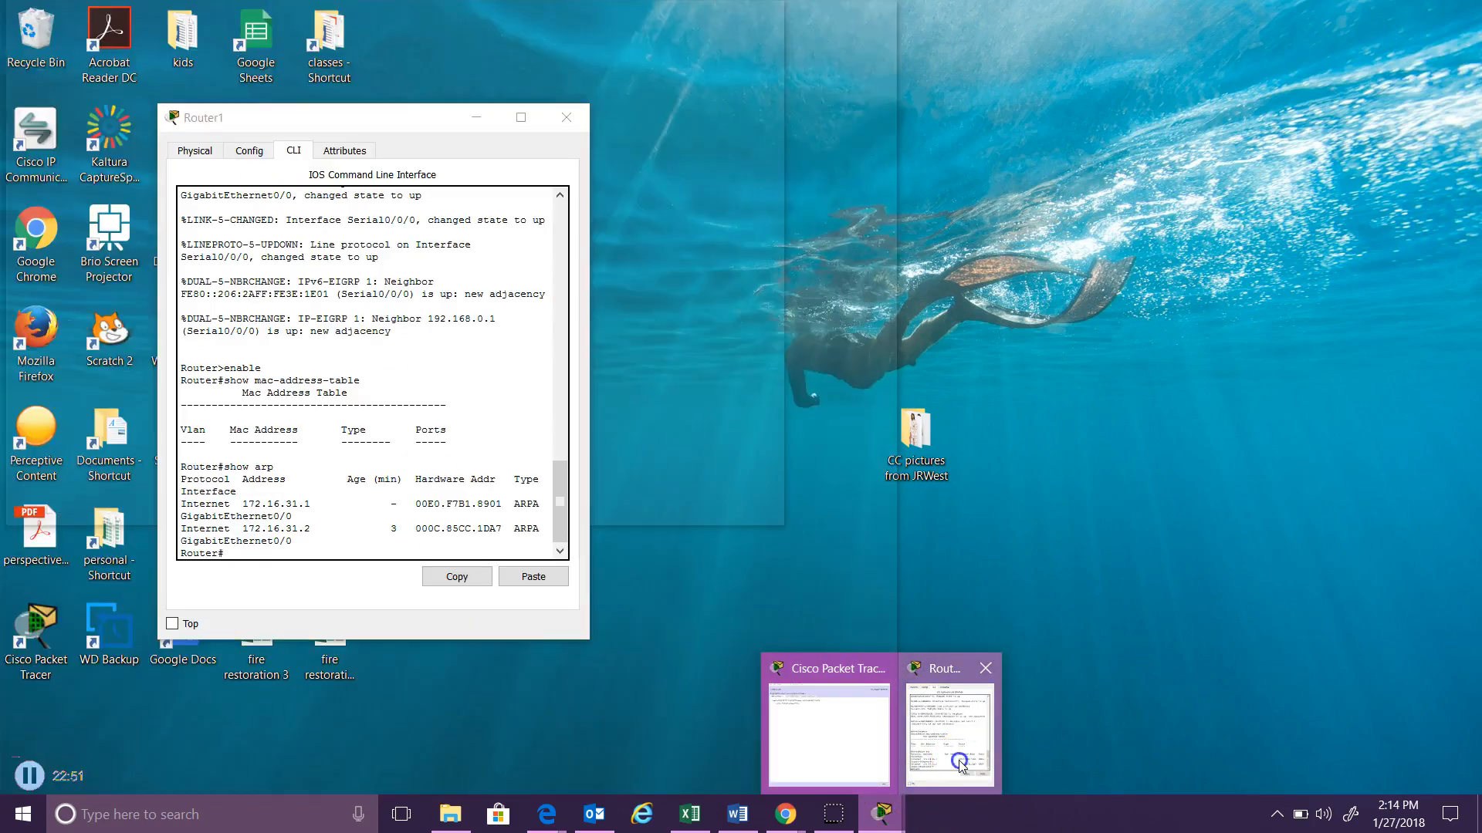
left_click(958, 760)
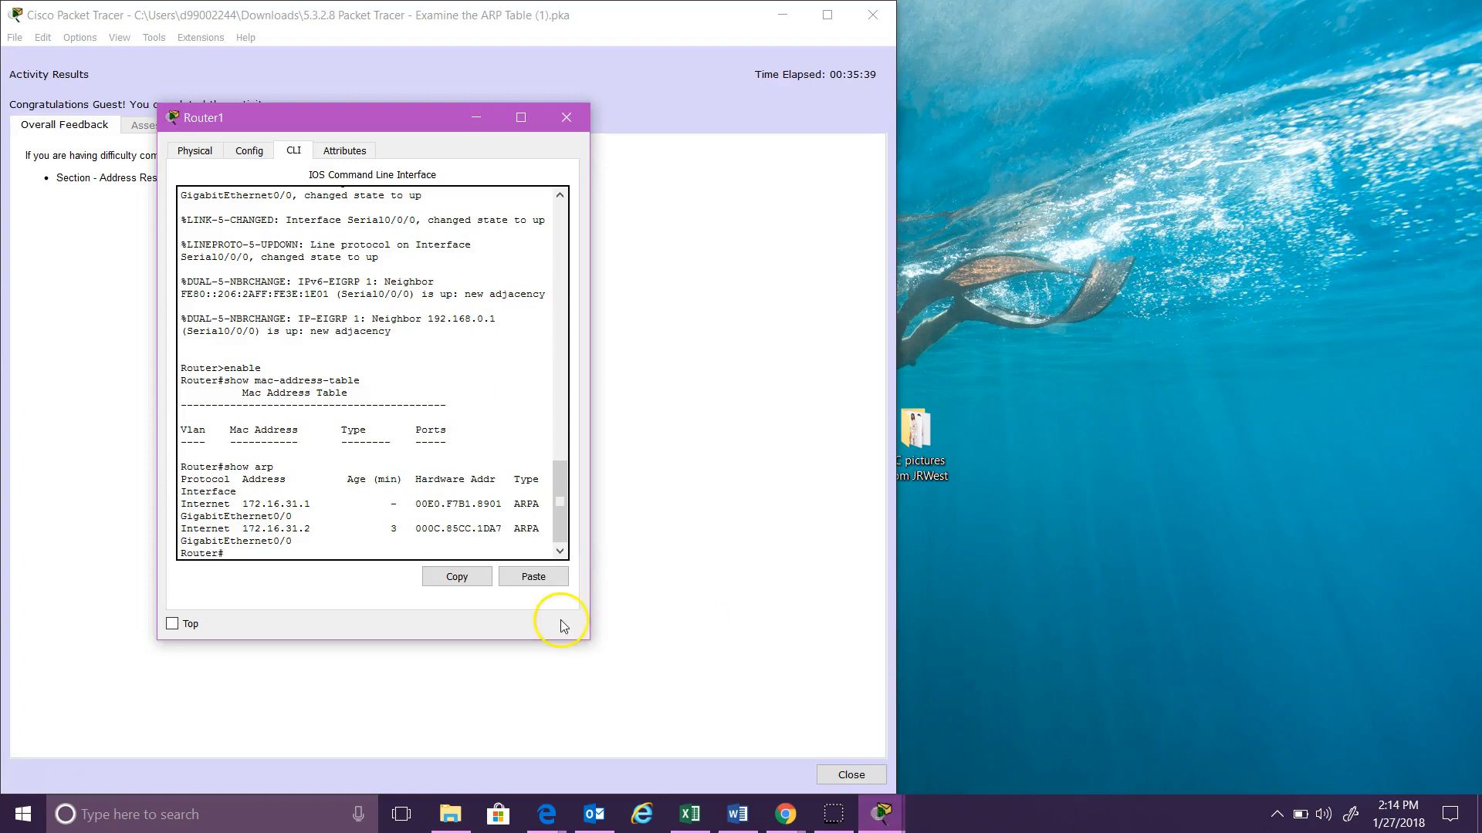
left_click(567, 117)
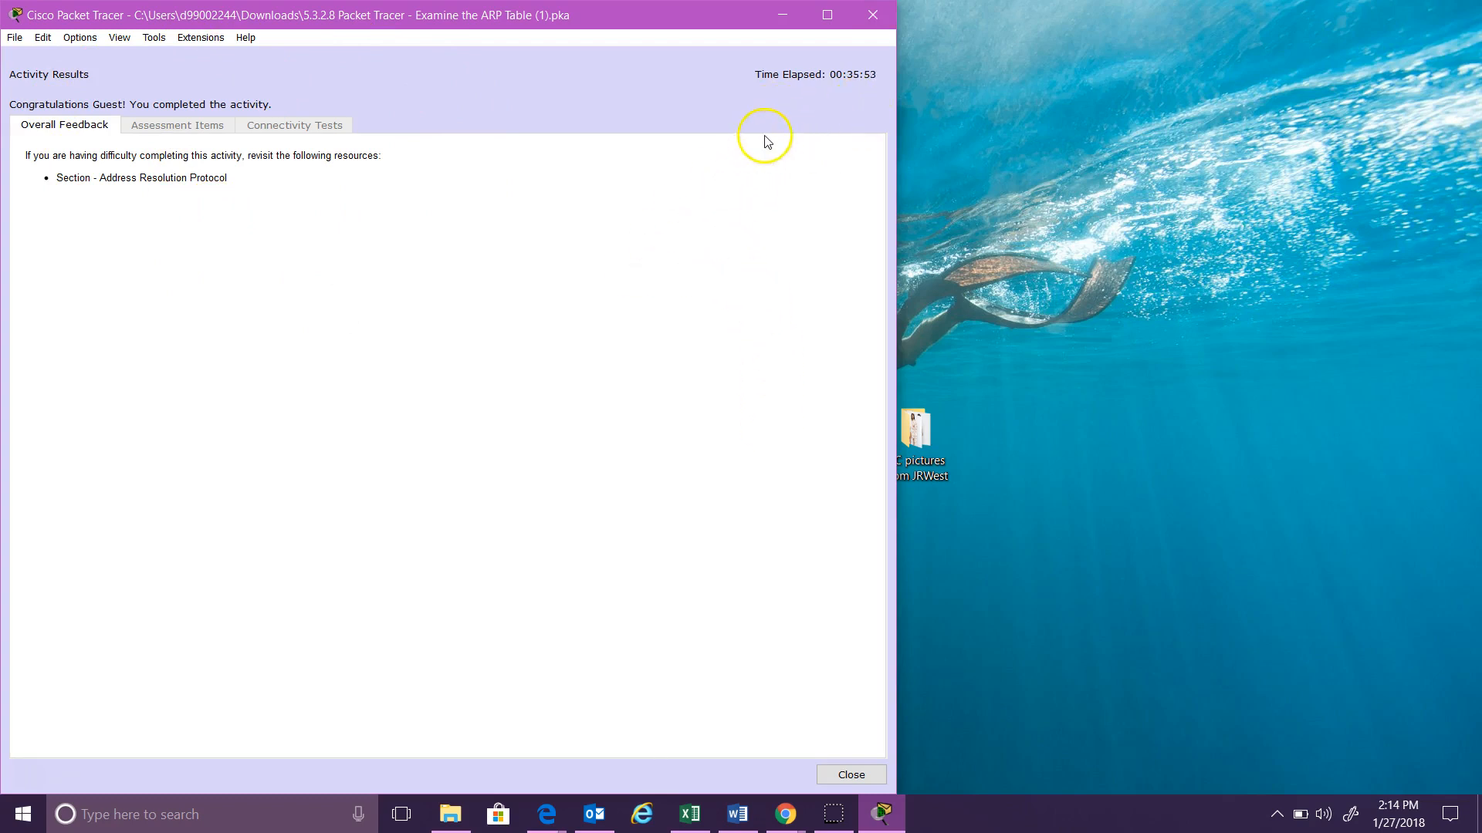
left_click(858, 772)
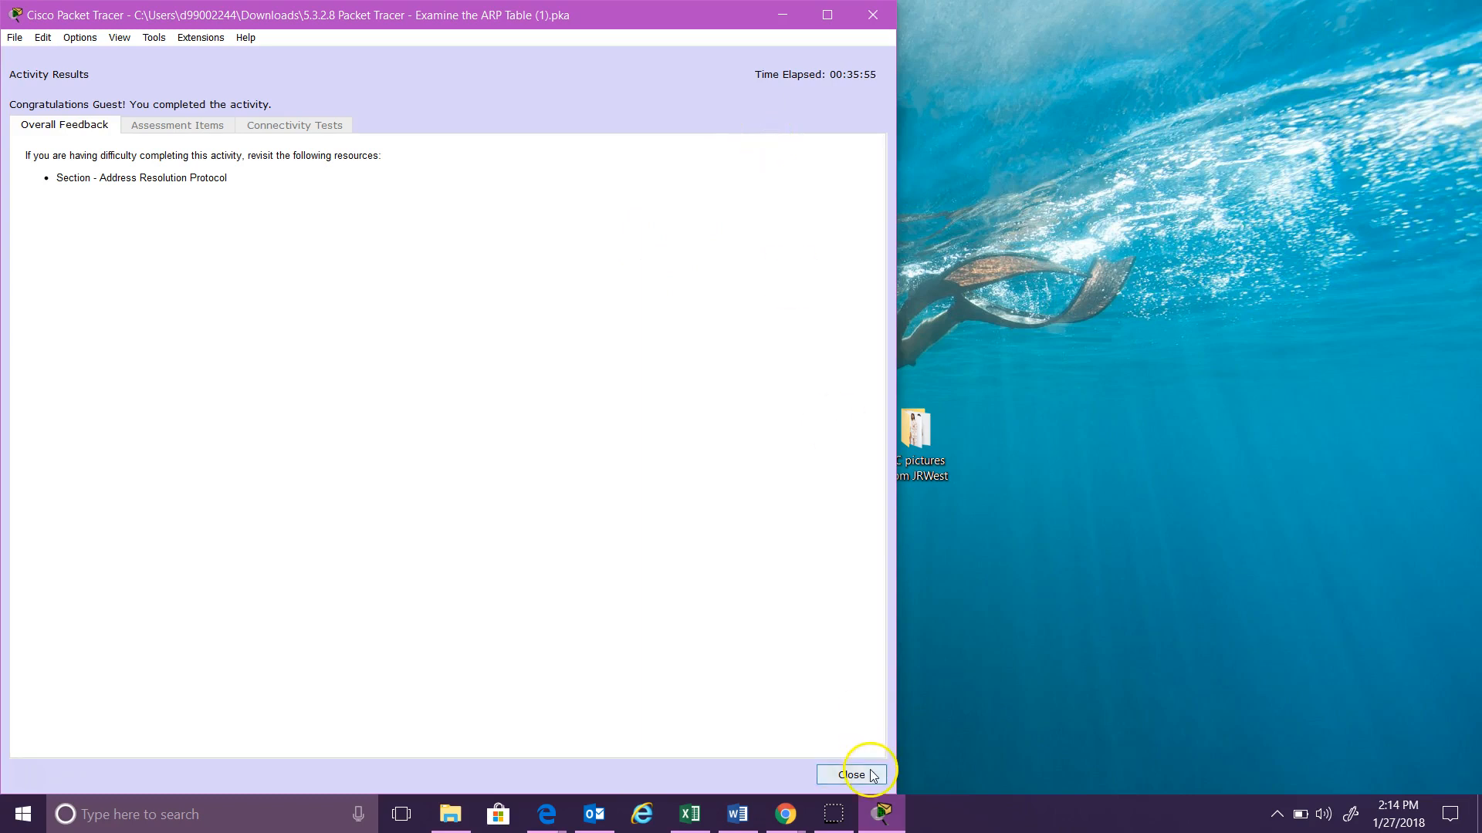